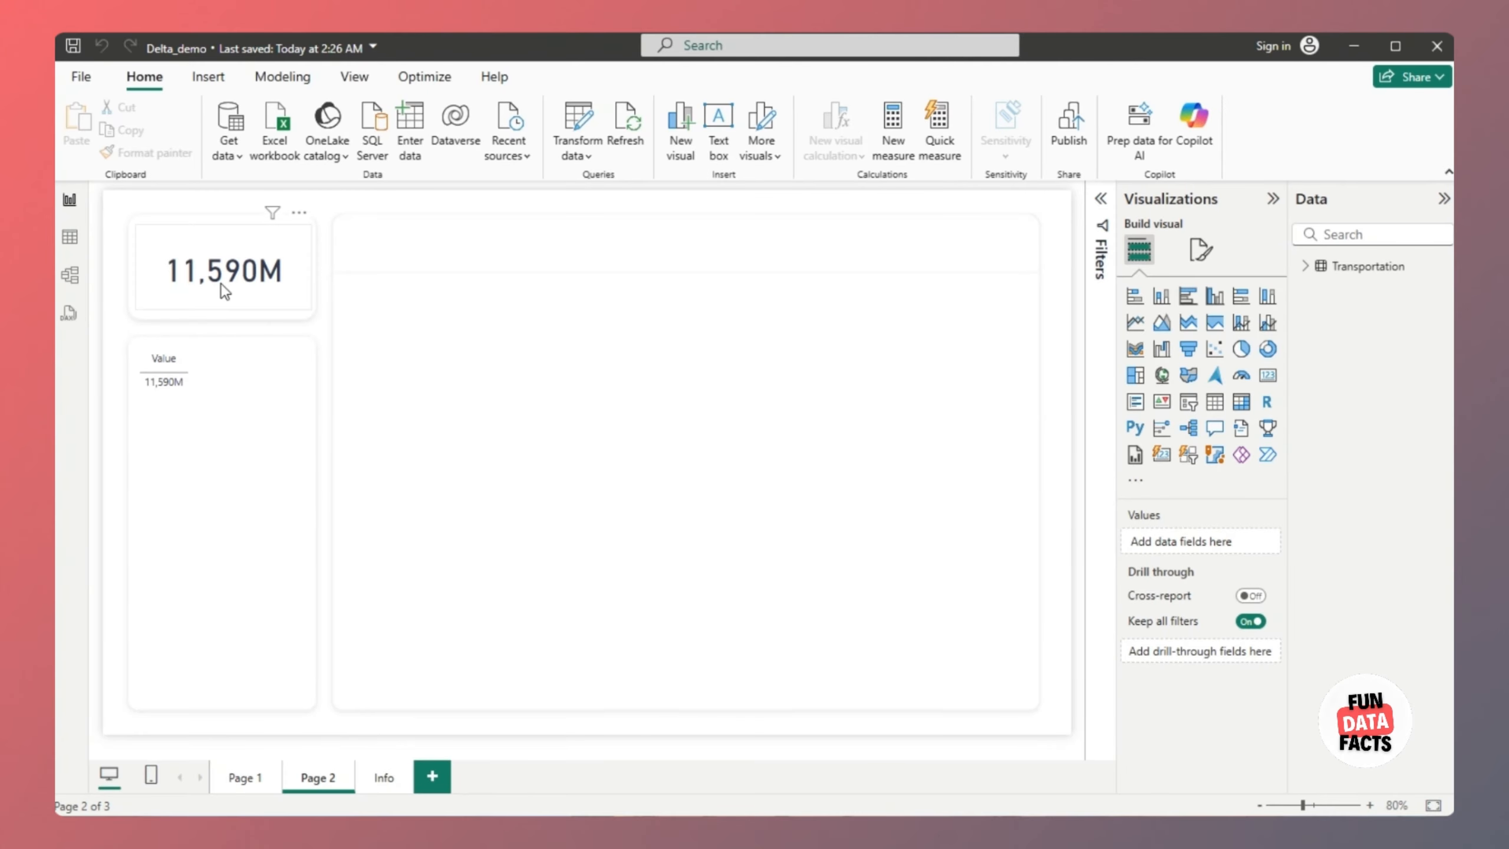
In the table view, start a calculated table named Calendar with a CALENDAR function beginning at MIN('Transportation'[Date])
mouse_move(221, 283)
click(1309, 272)
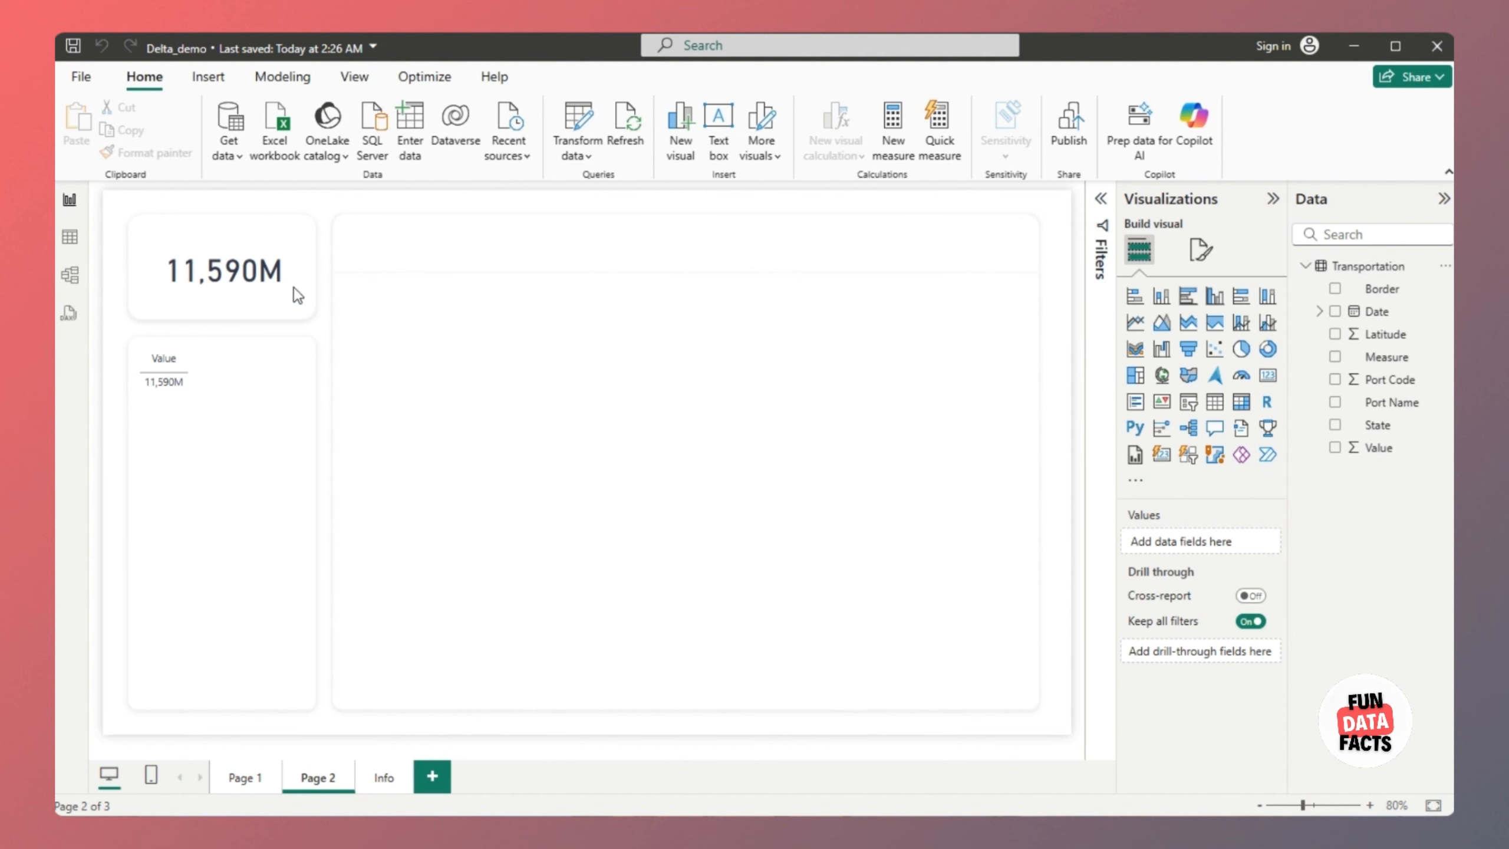
click(83, 242)
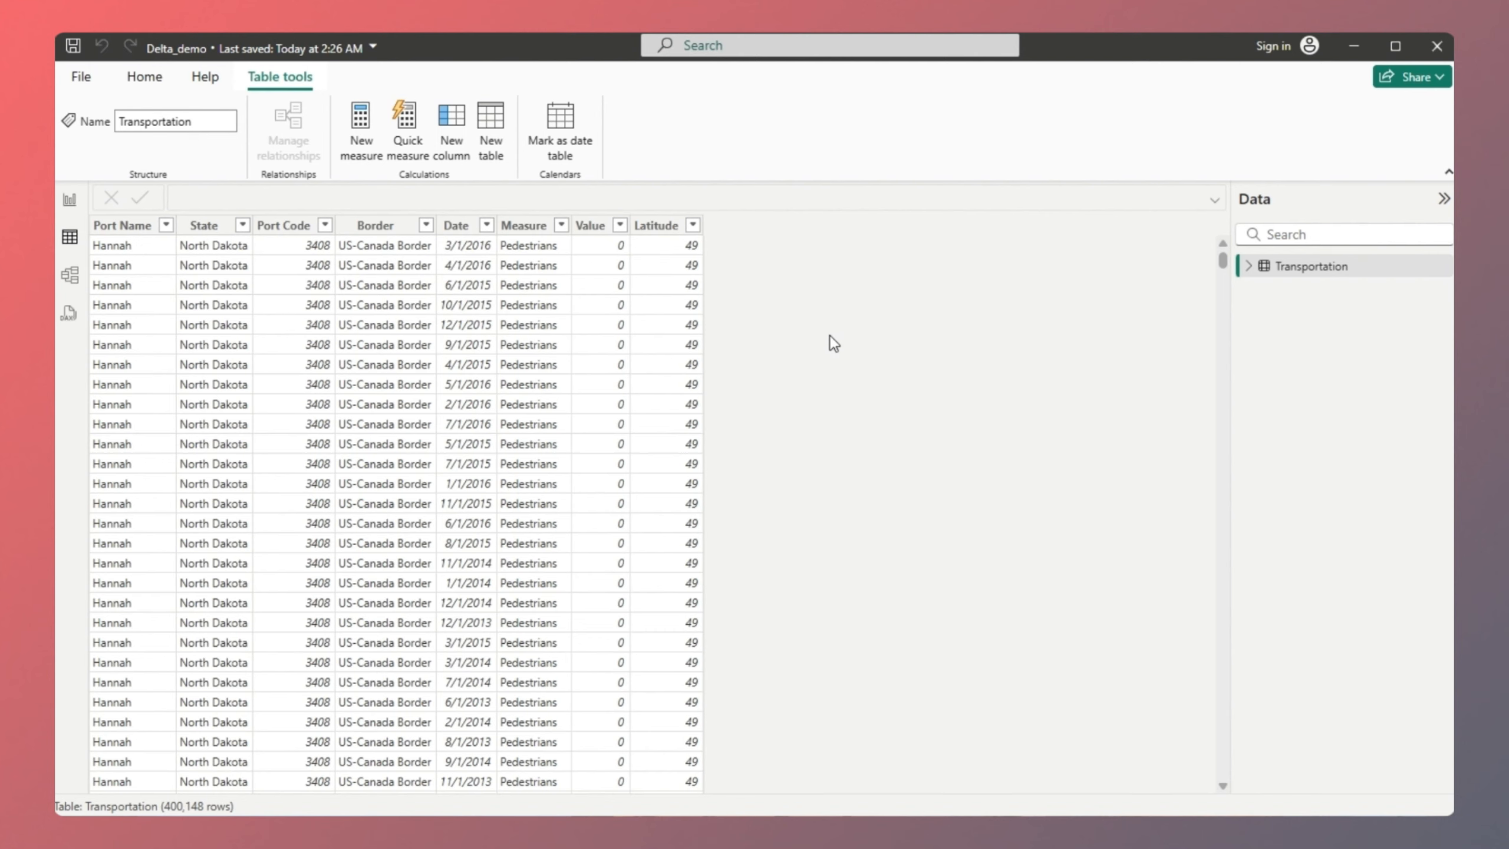
click(492, 126)
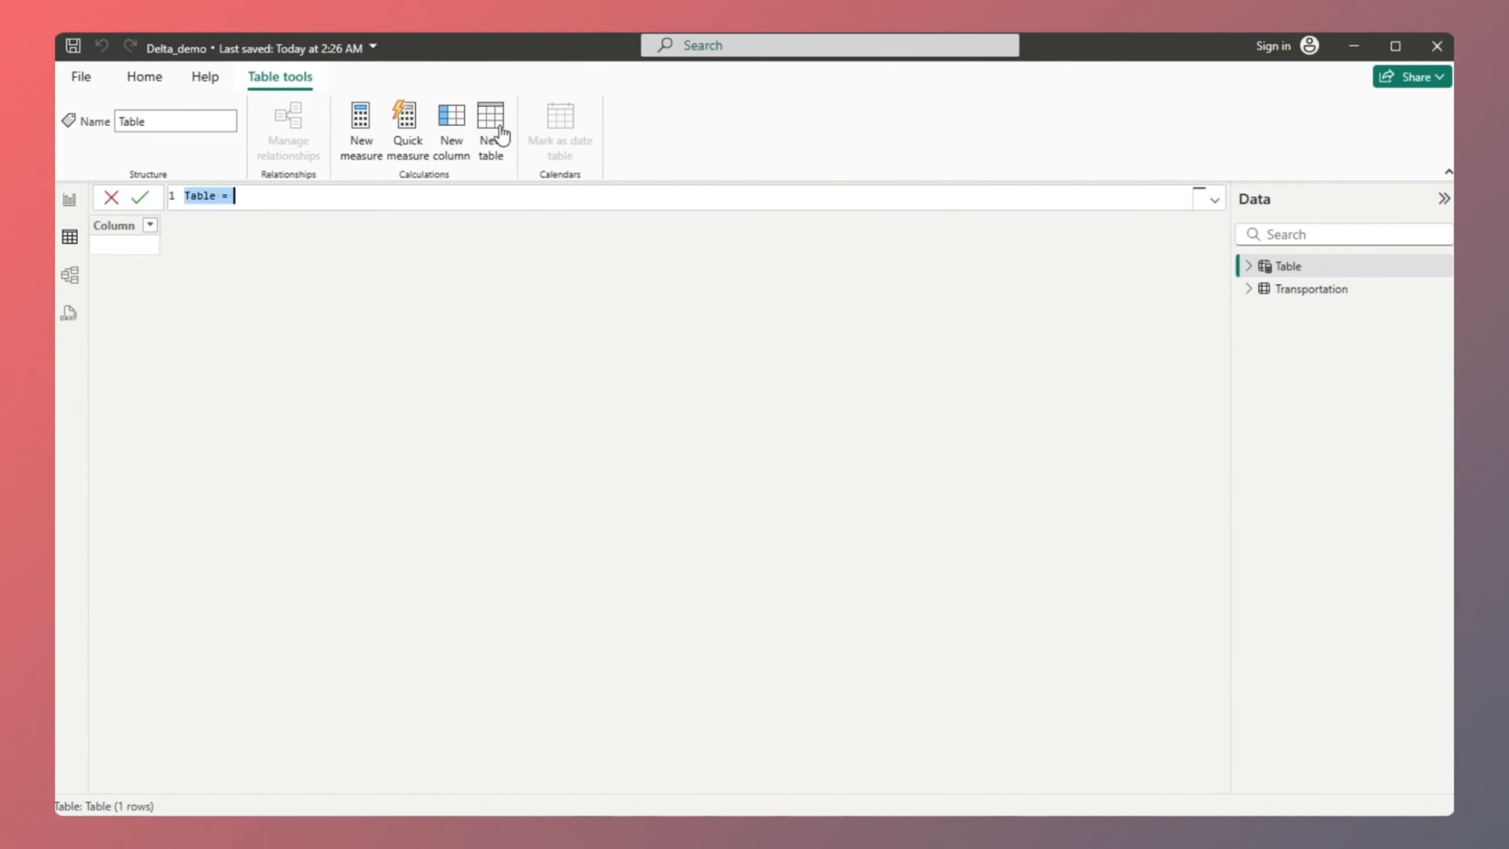
text(Calendar =)
key(shift+Return)
text(CALENDAR(MIN(')
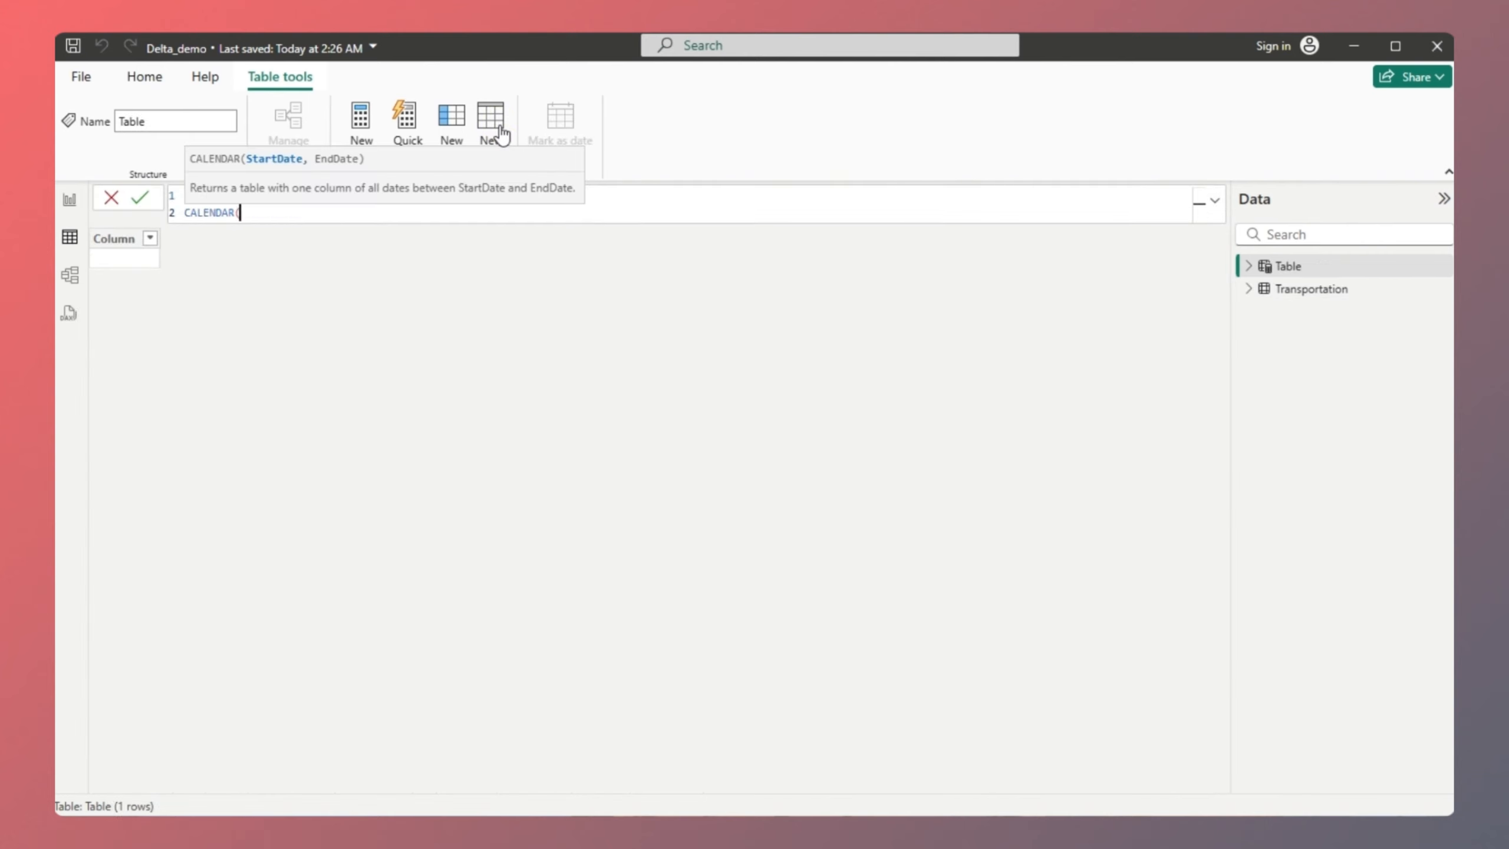
key(Down)
key(Down)
key(Tab)
Complete the Calendar table's formula with MAX('Transportation'[Date]) as the end date and commit it
text(), MAX()
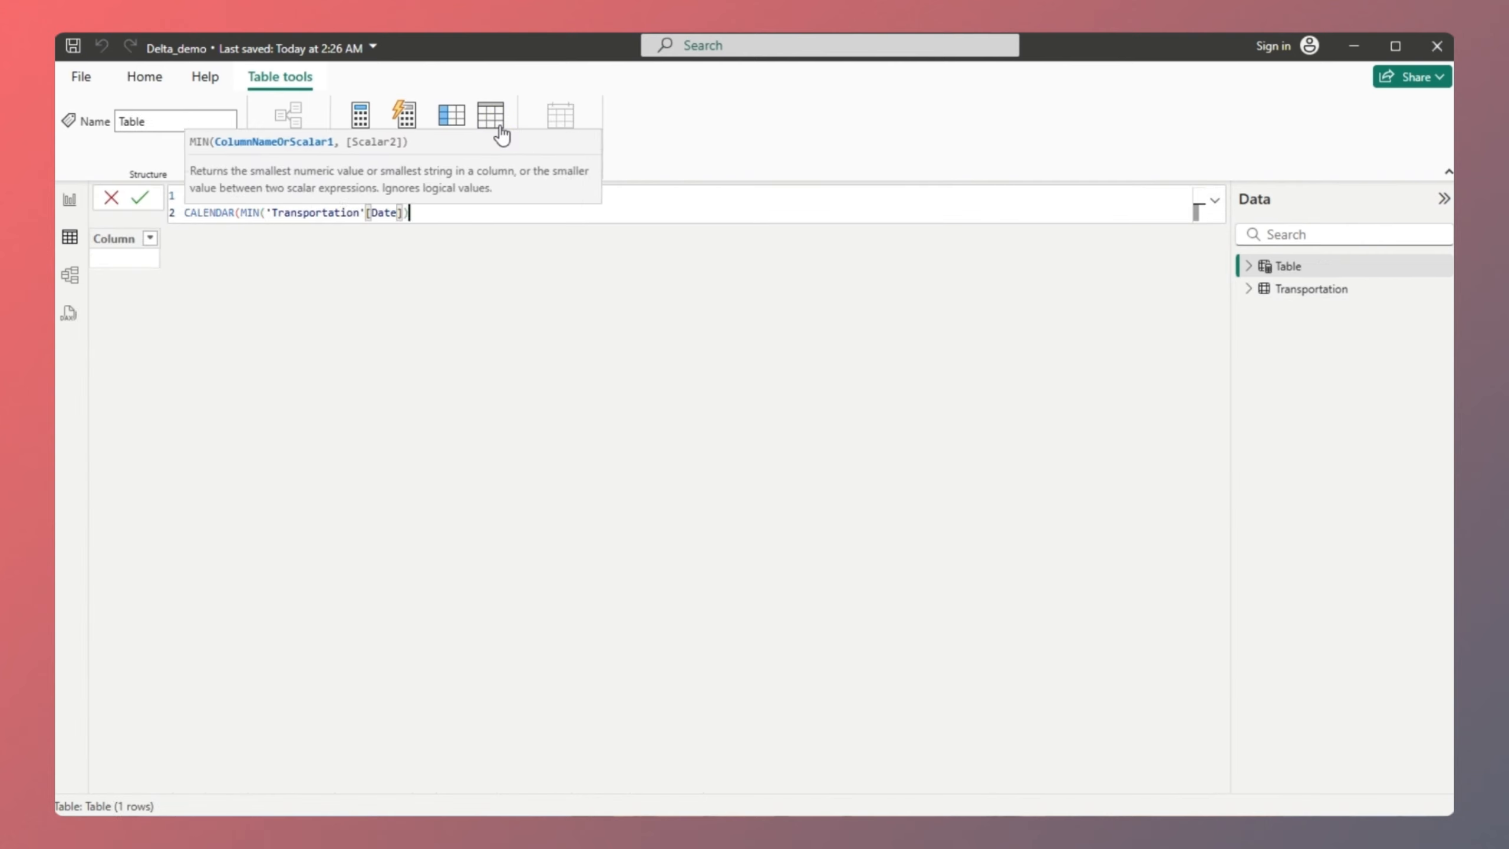
text(')
key(Down)
key(Down)
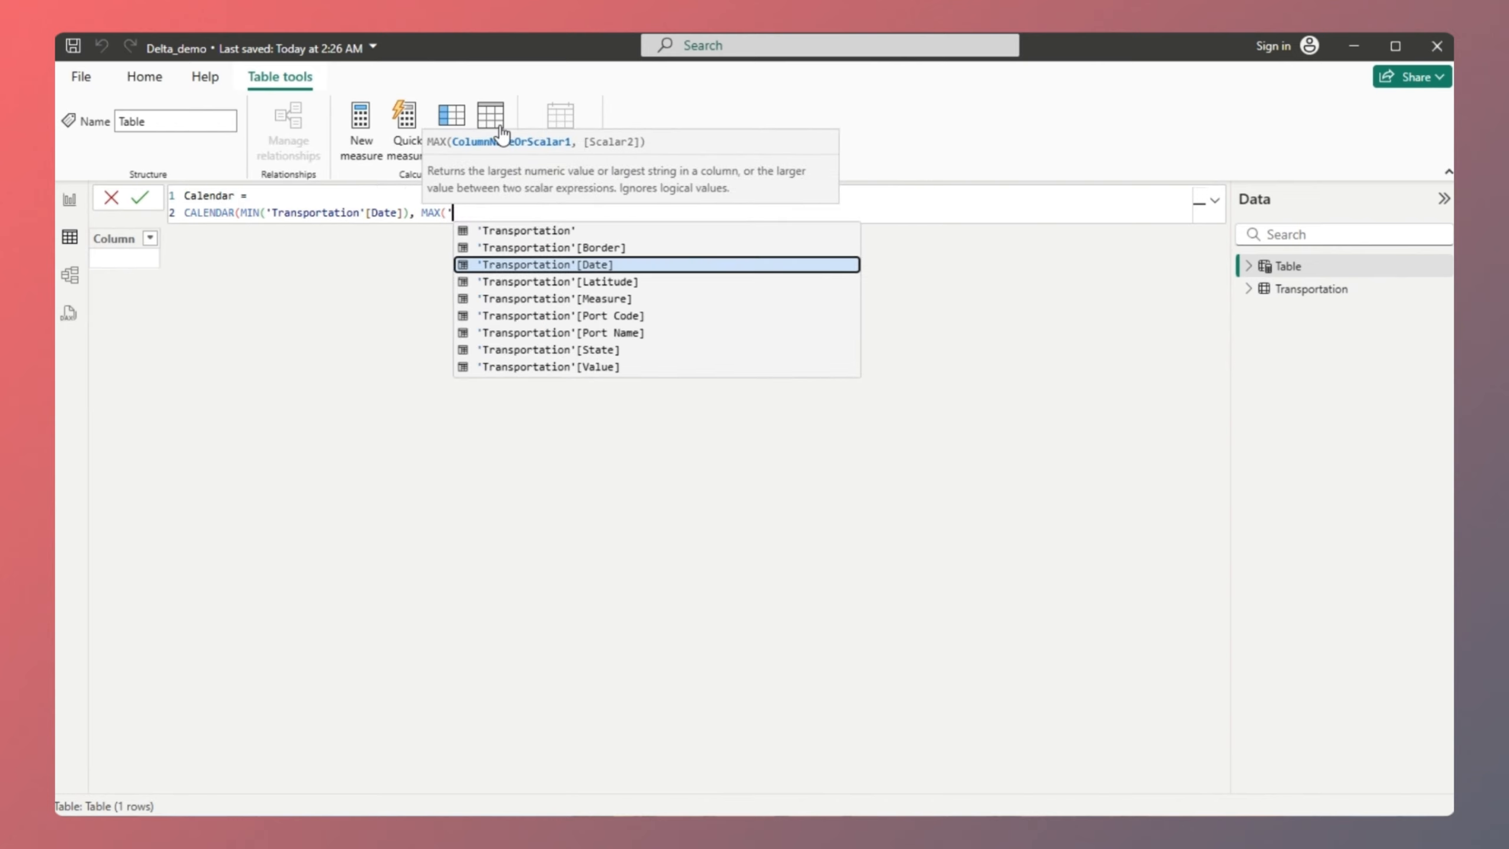
key(Tab)
text()))
key(Return)
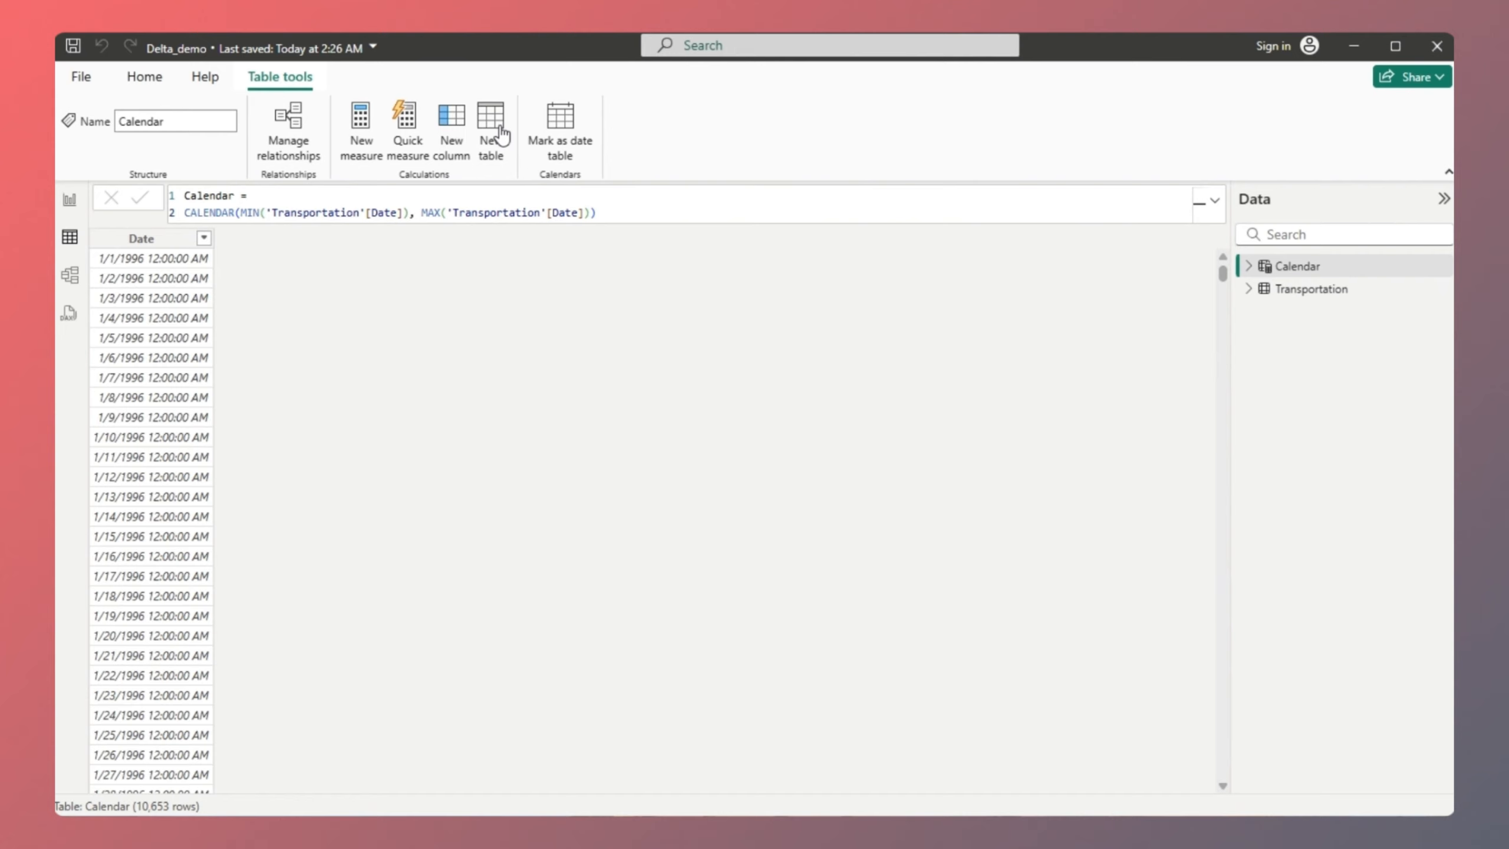
Add a calculated column to the Calendar table with the formula Year = YEAR('Calendar'[Date])
click(460, 132)
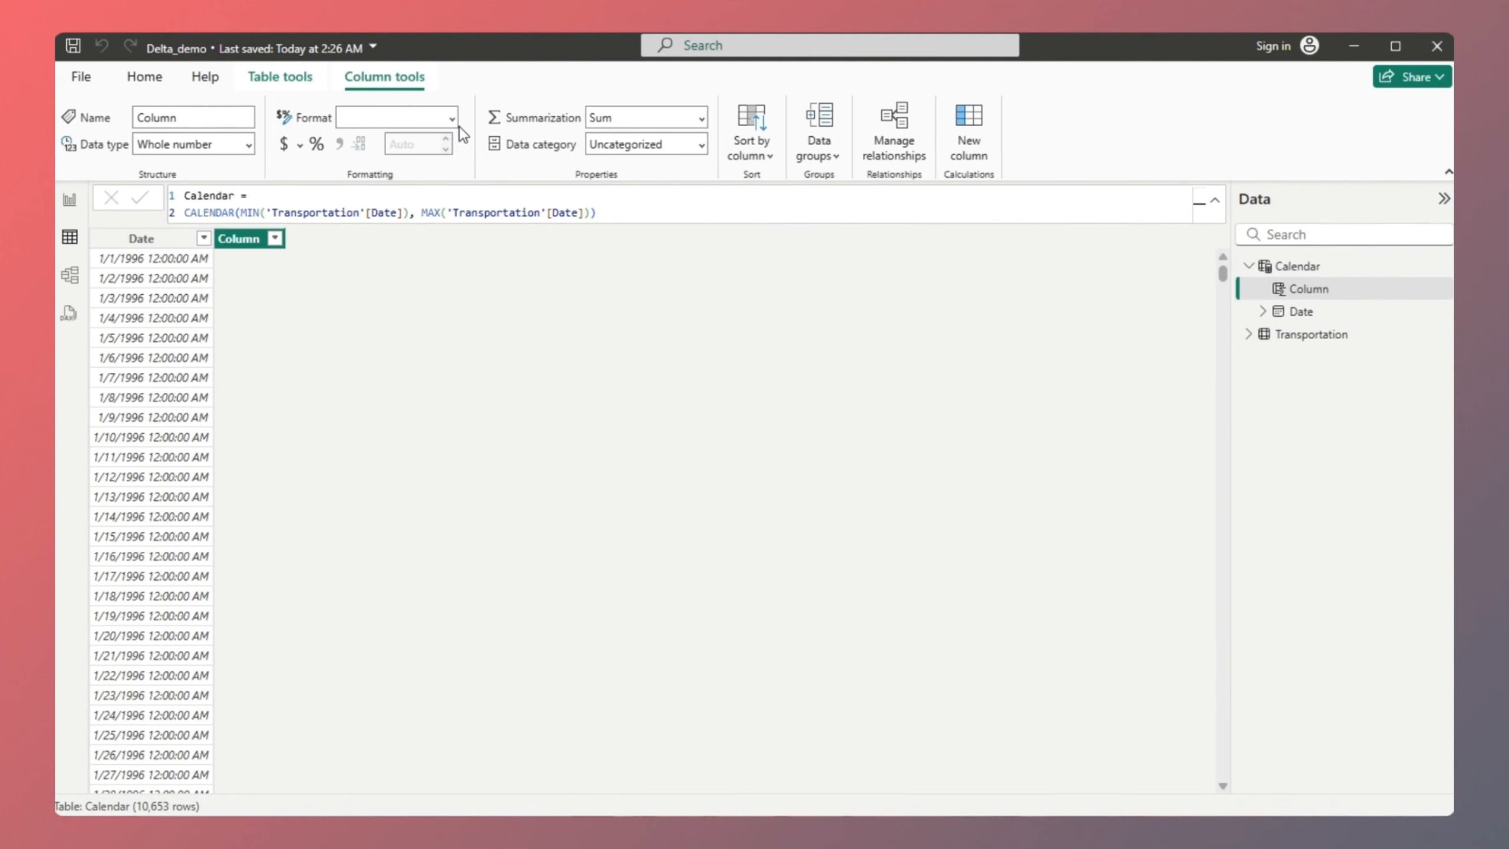
text(Year = YE)
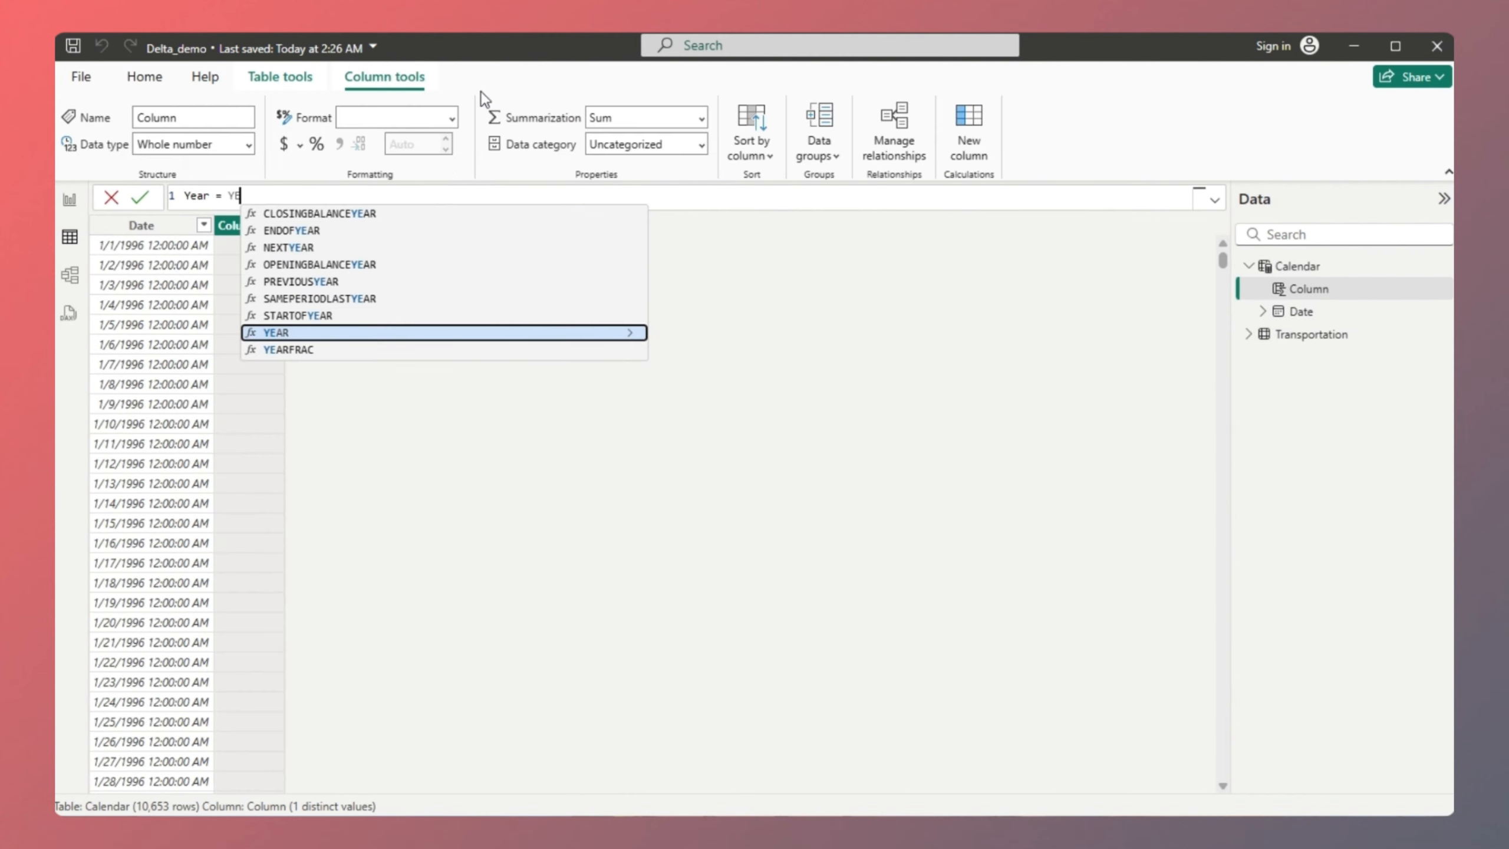
key(Tab)
key(Down)
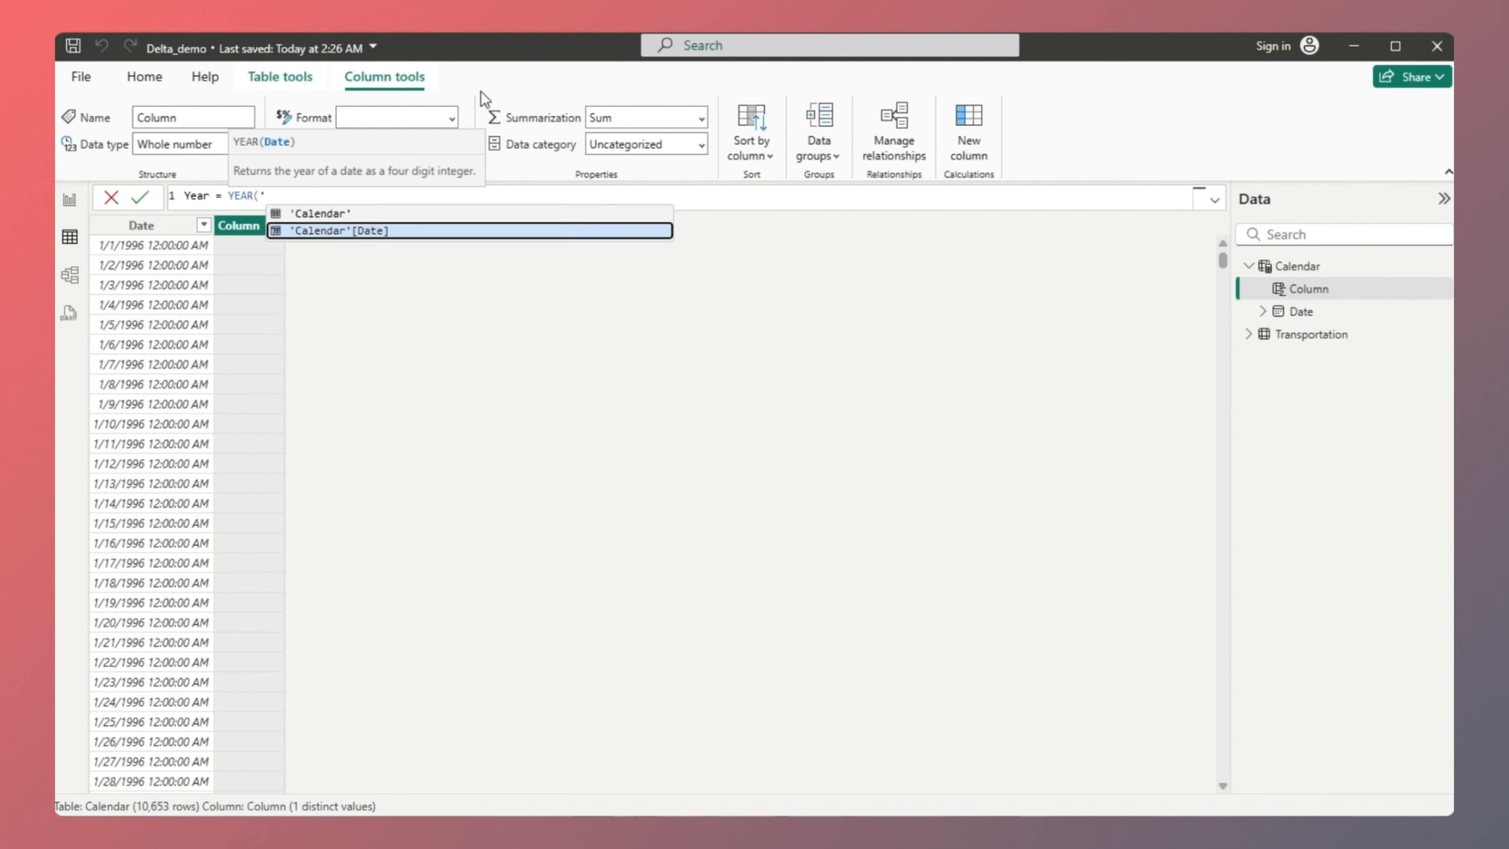
key(Tab)
text())
key(Return)
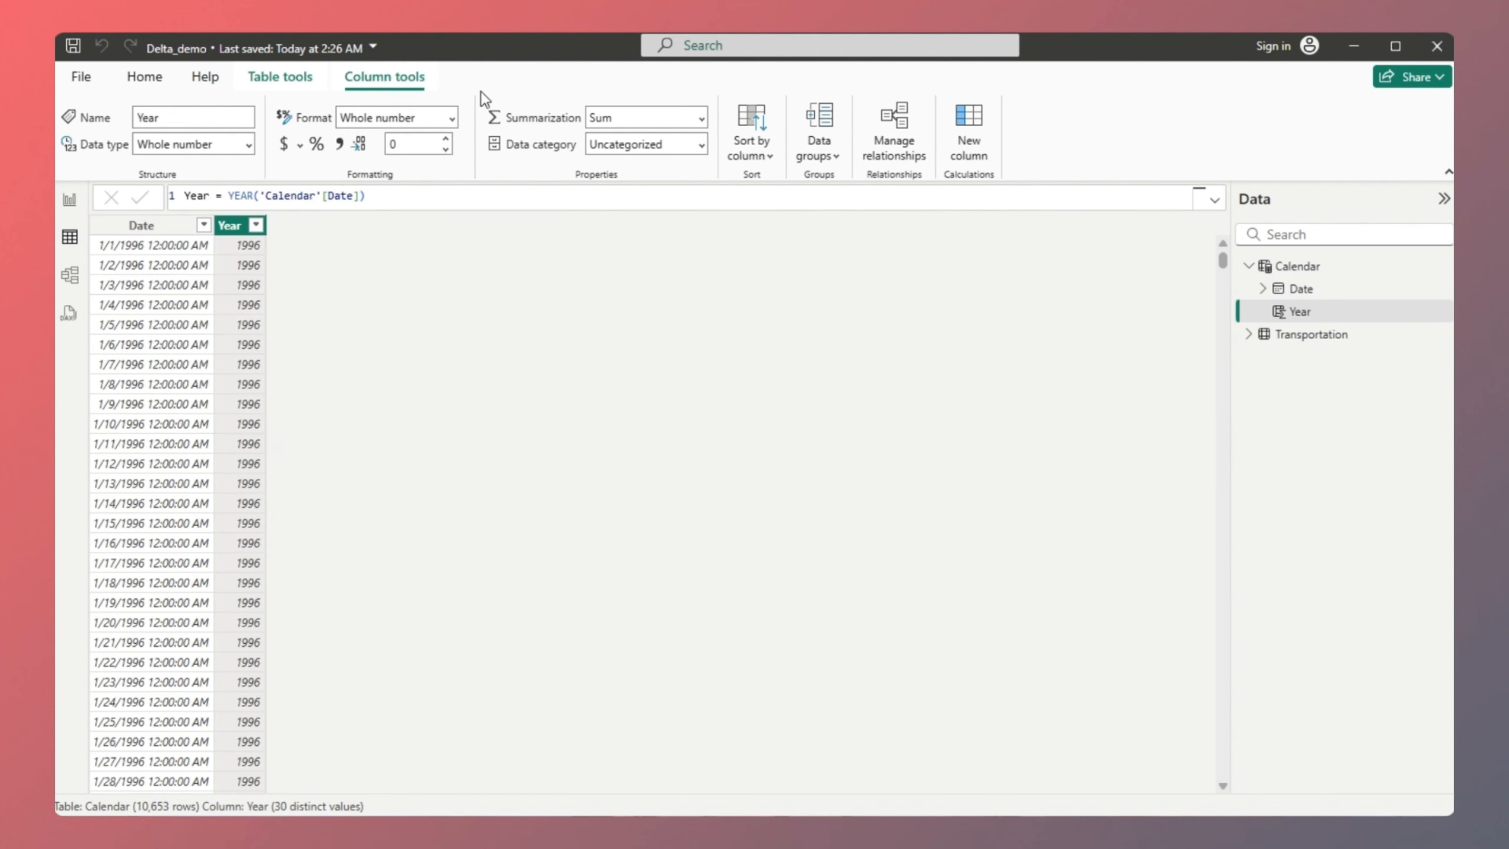
In the model view, relate Calendar's Date to Transportation's Date, with the cross-filter direction set to Both
click(71, 277)
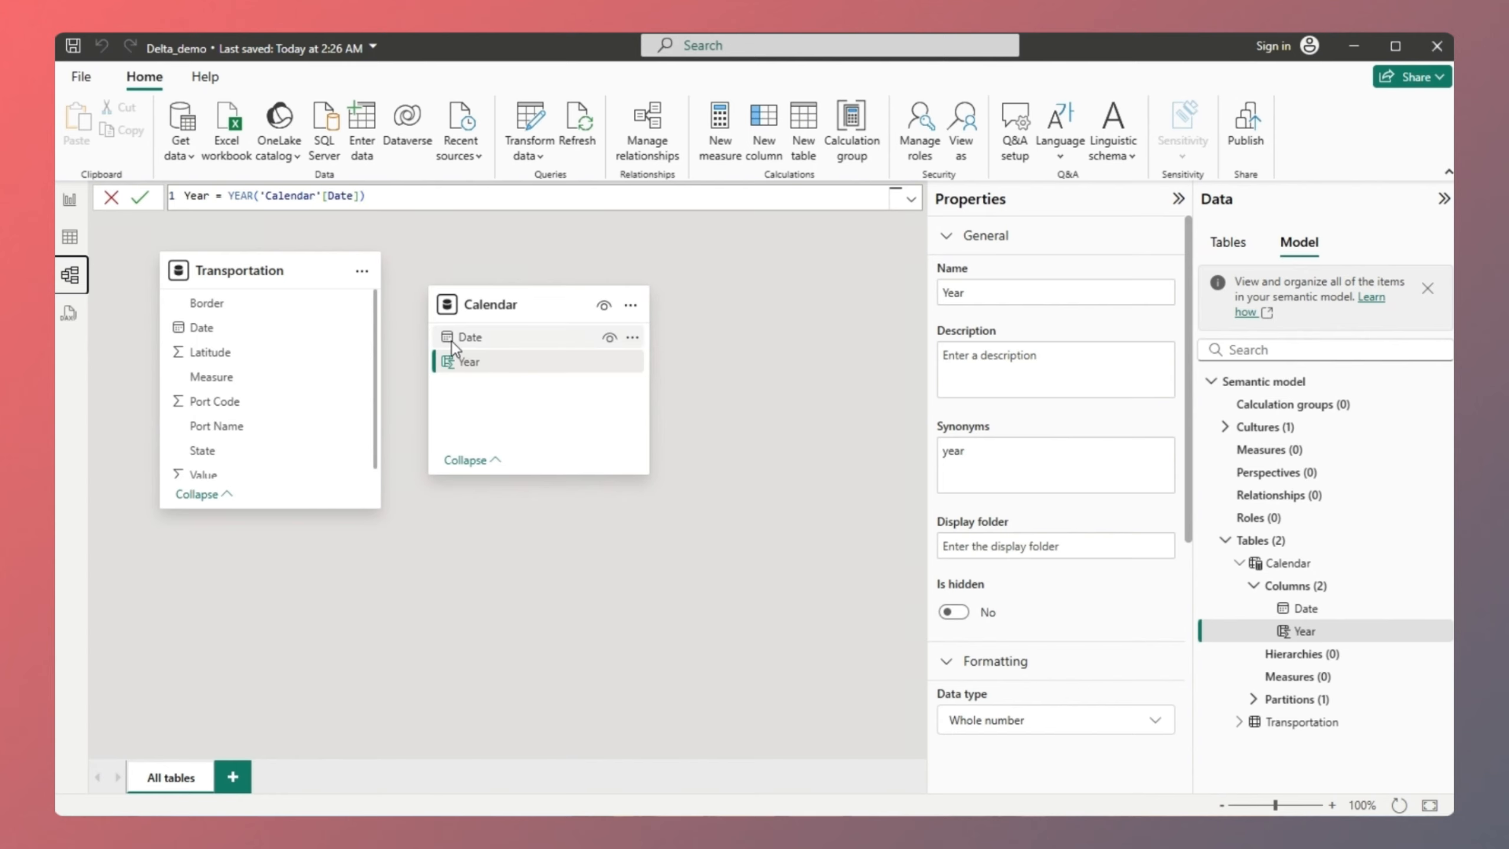
click(474, 343)
drag(475, 346, 240, 326)
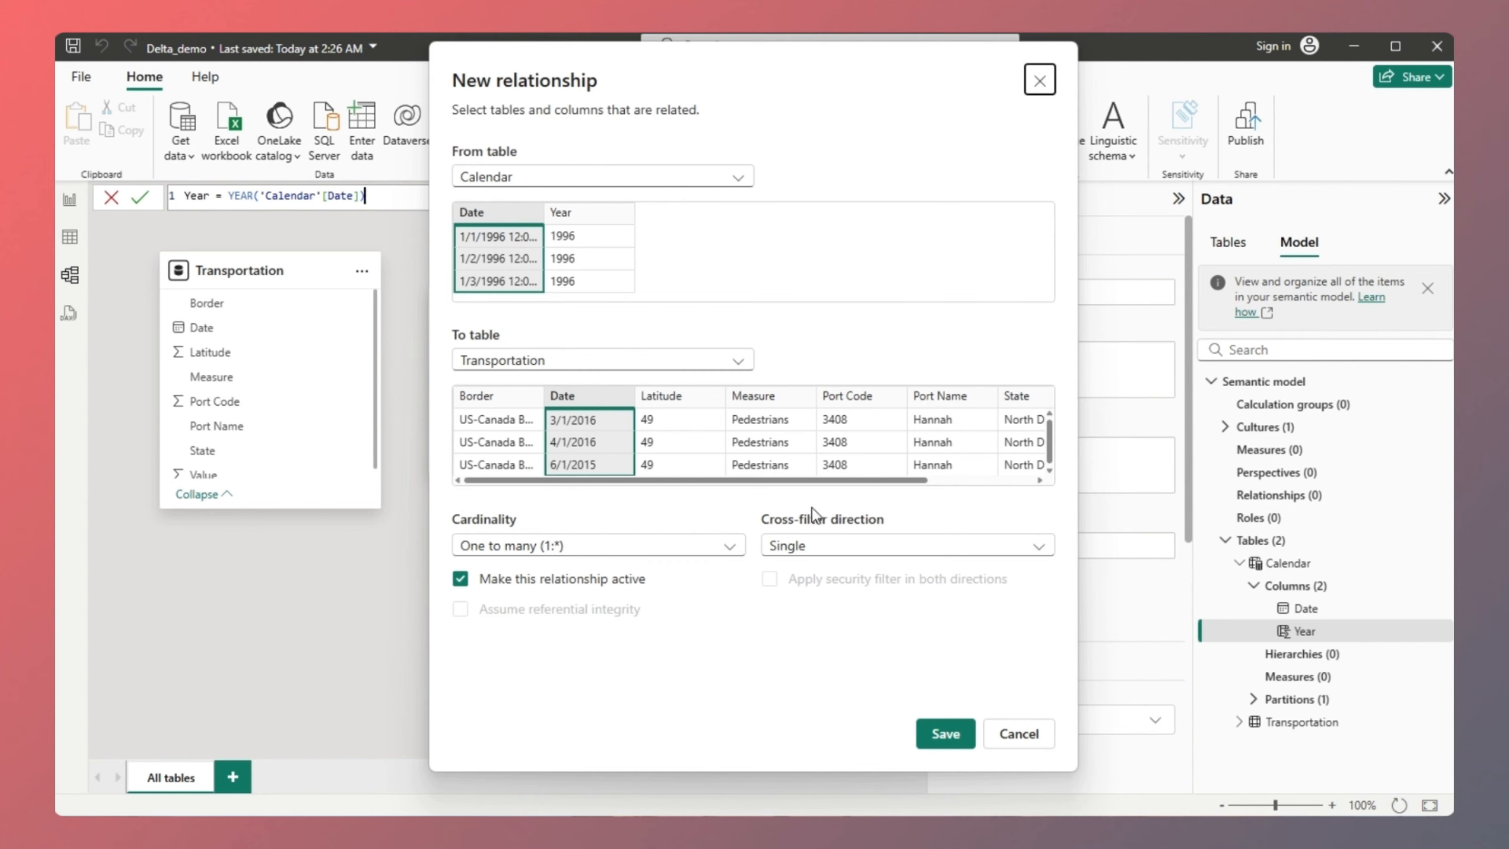
click(822, 542)
click(812, 594)
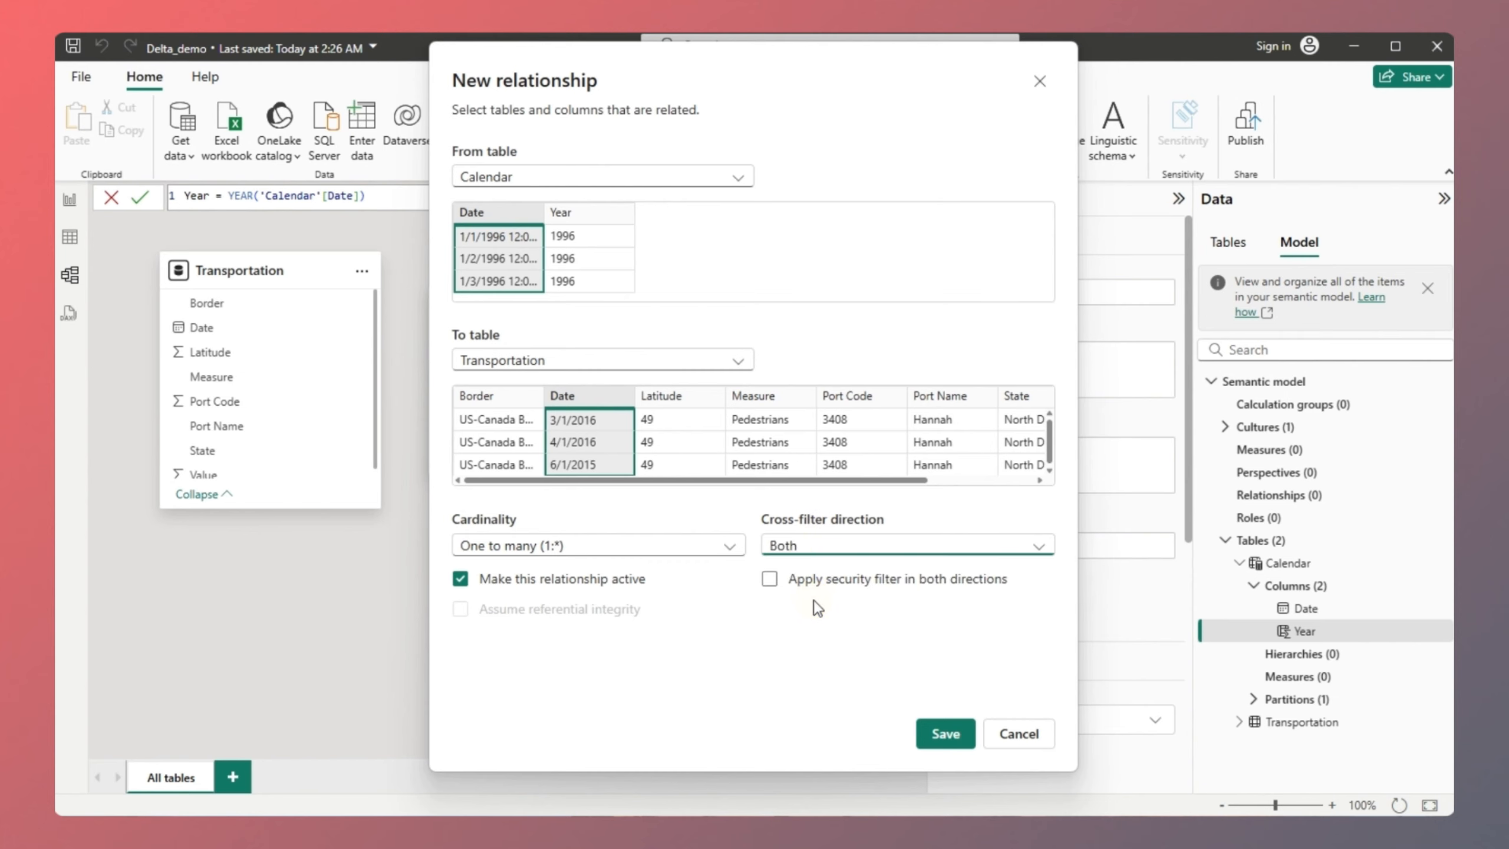
click(932, 736)
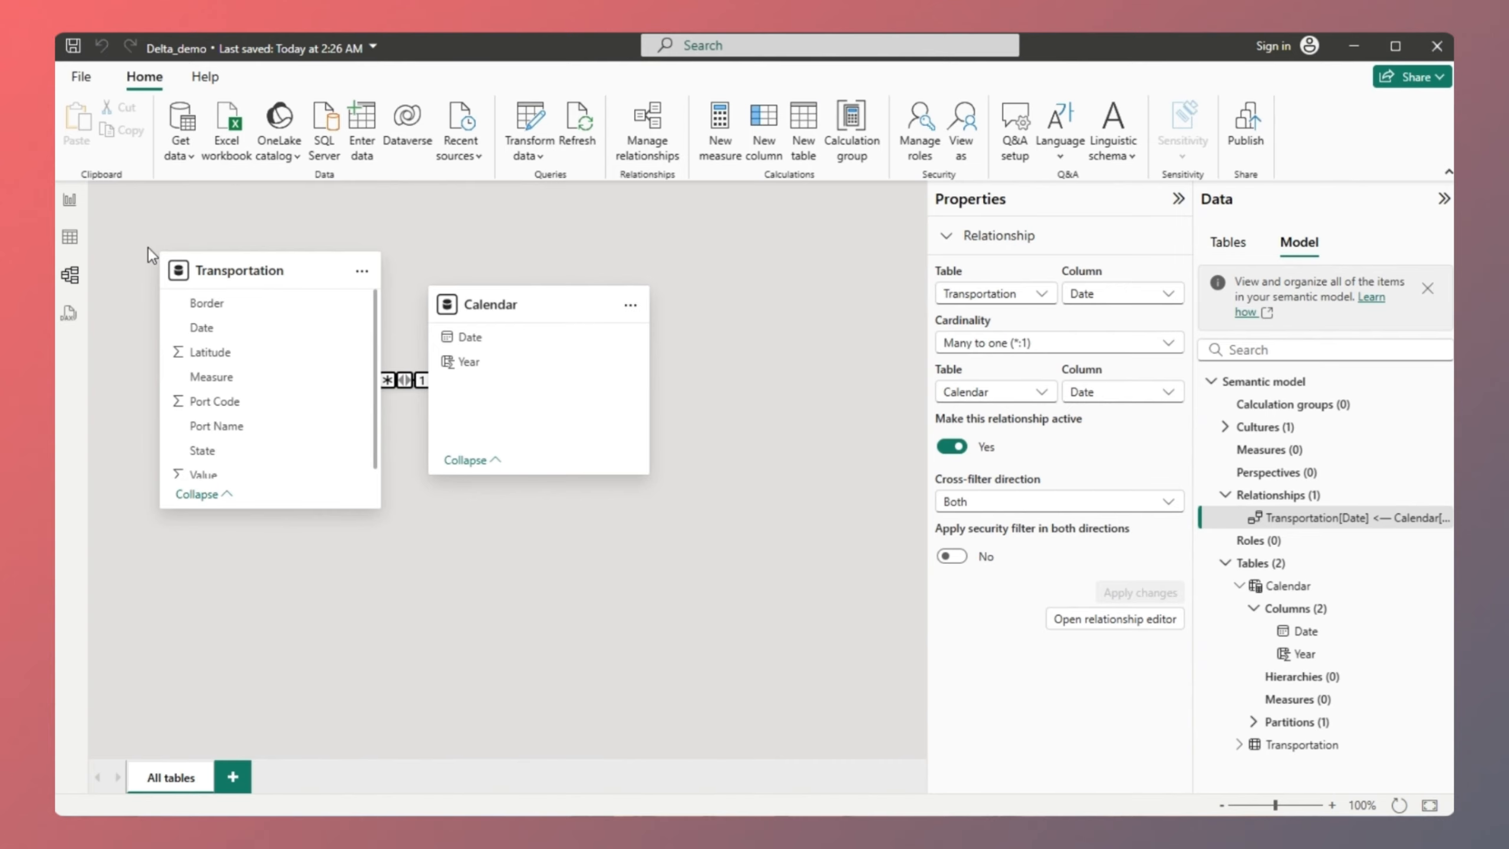
Return to the report view and check which filters apply to all pages
click(70, 200)
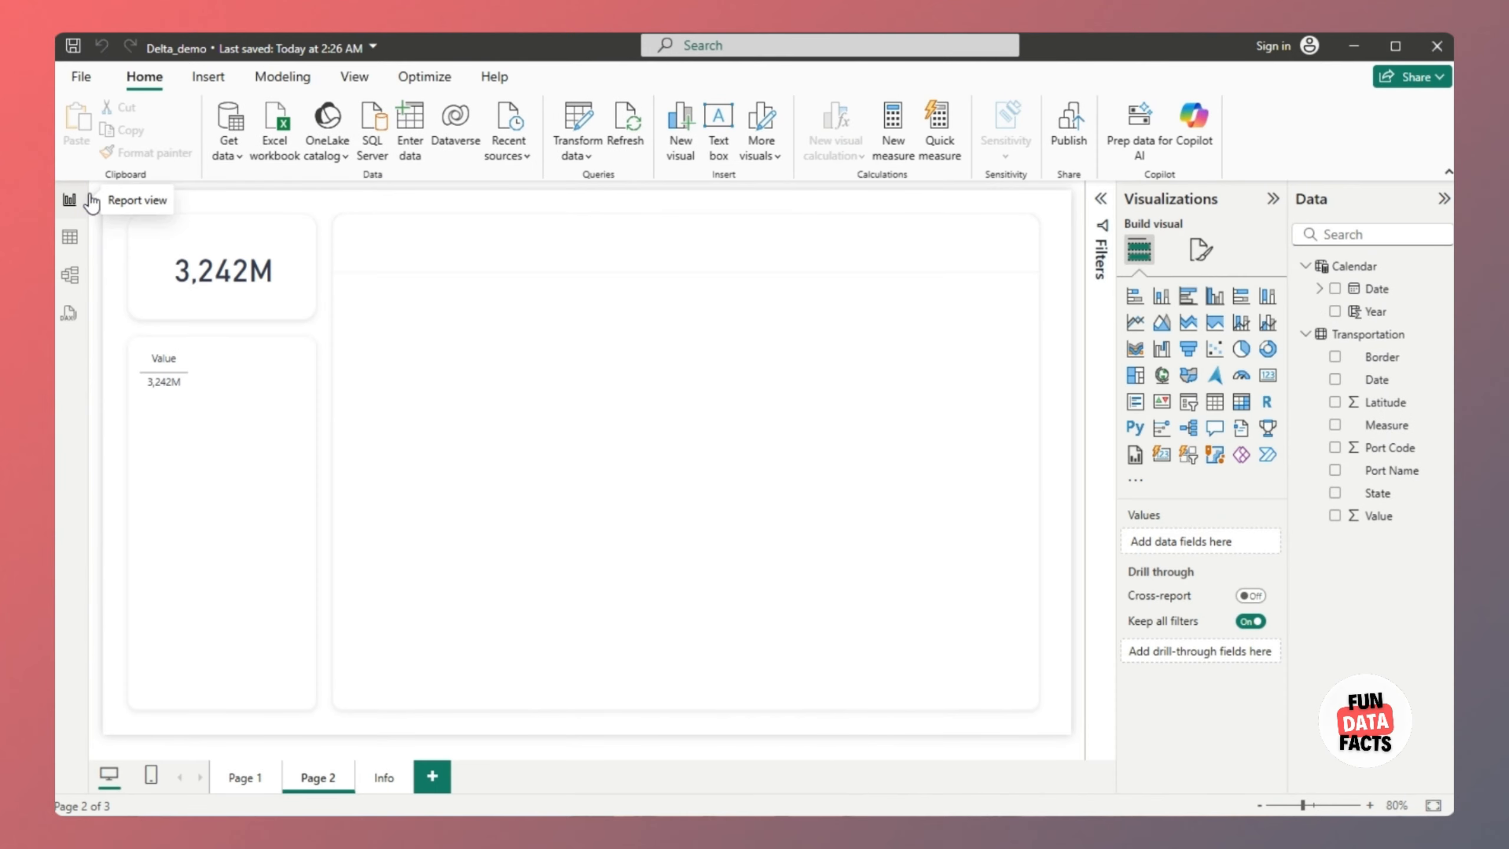
click(1101, 198)
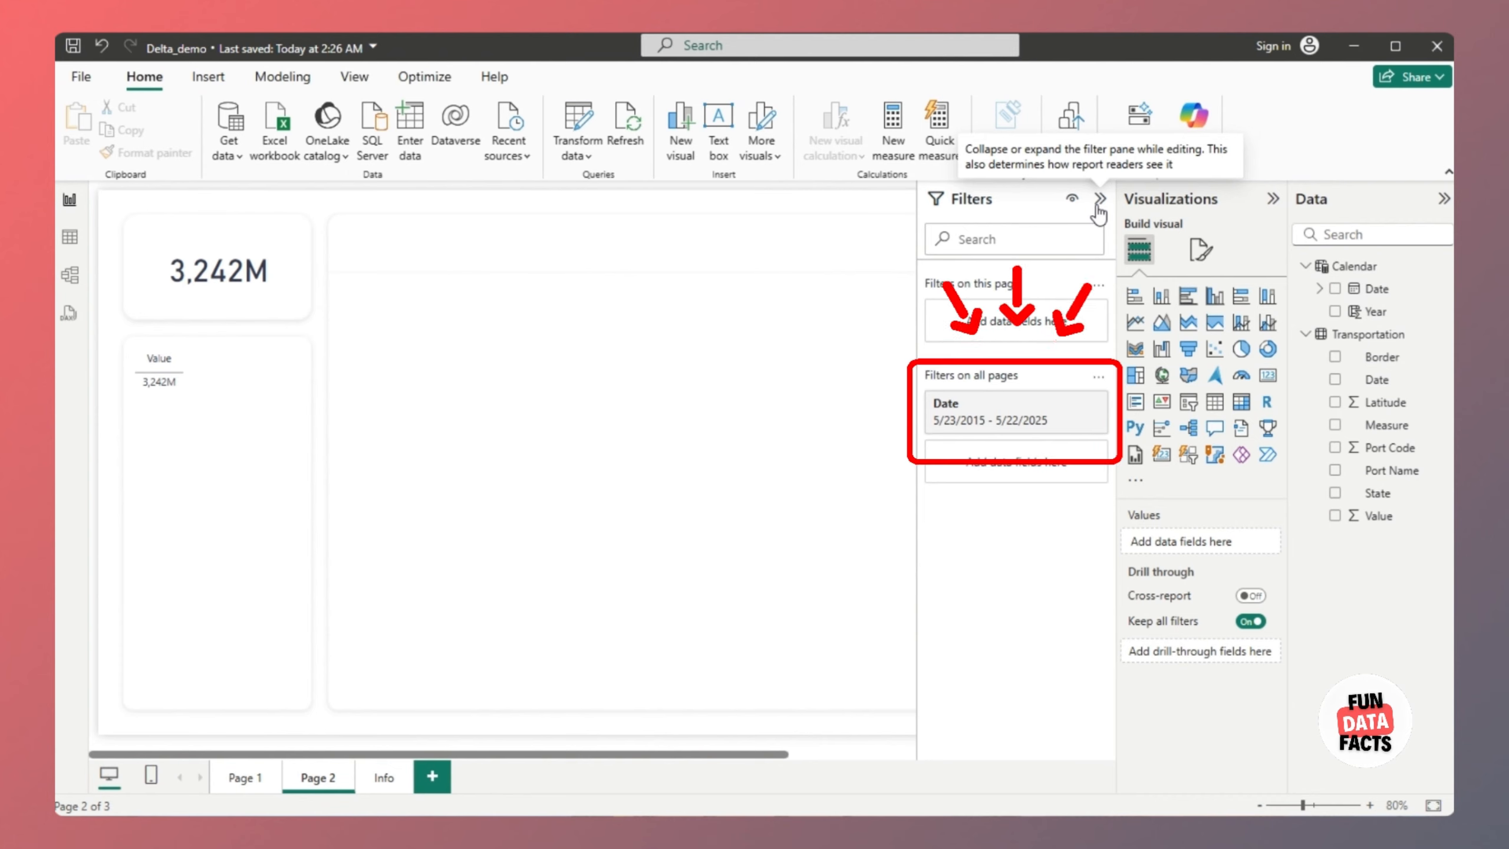
click(1098, 210)
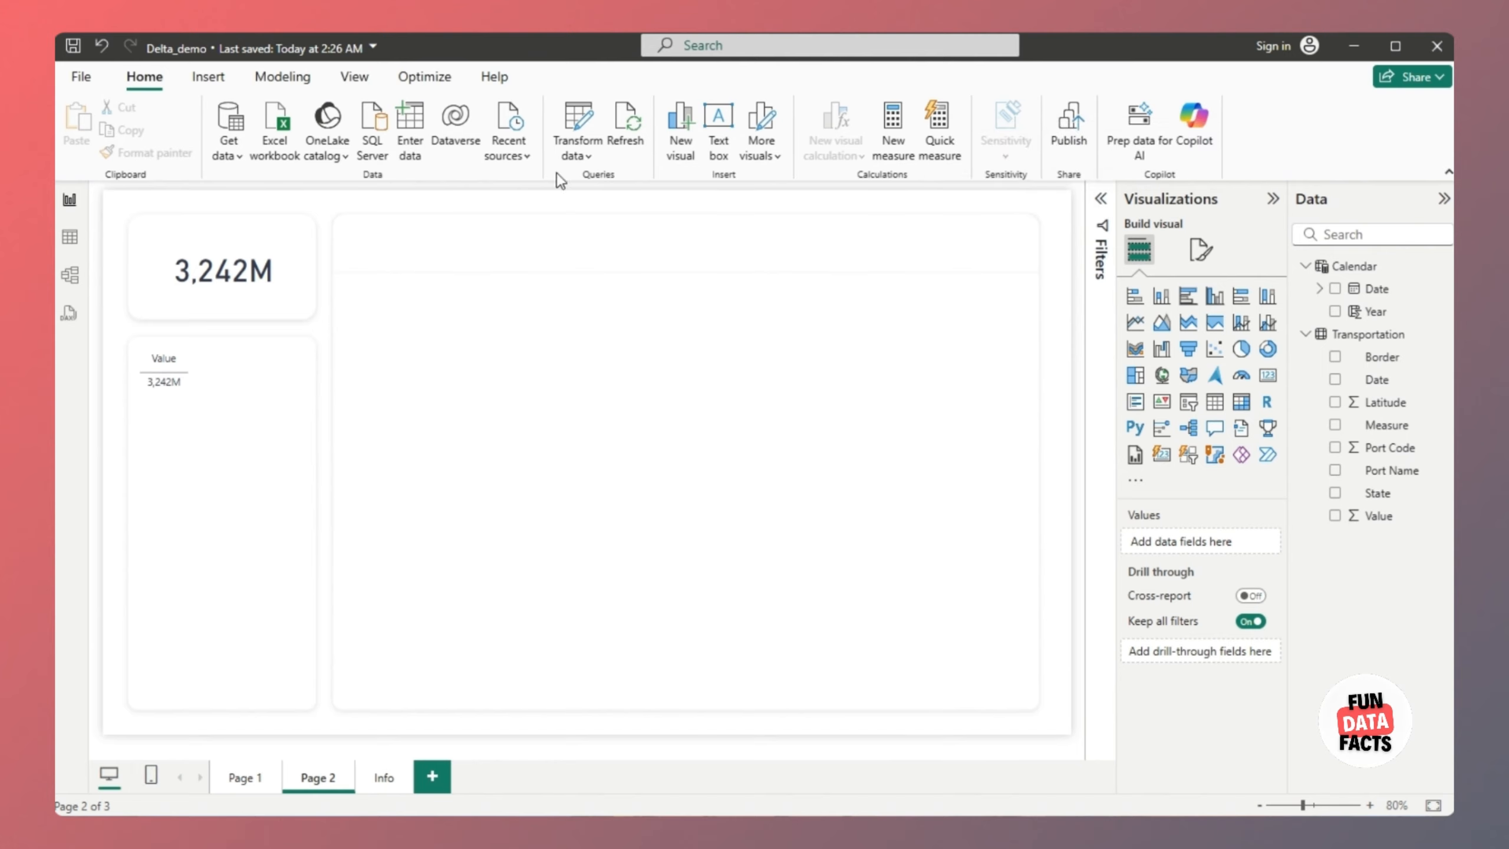
Create and load an empty table named Measure Table through manual data entry
click(408, 133)
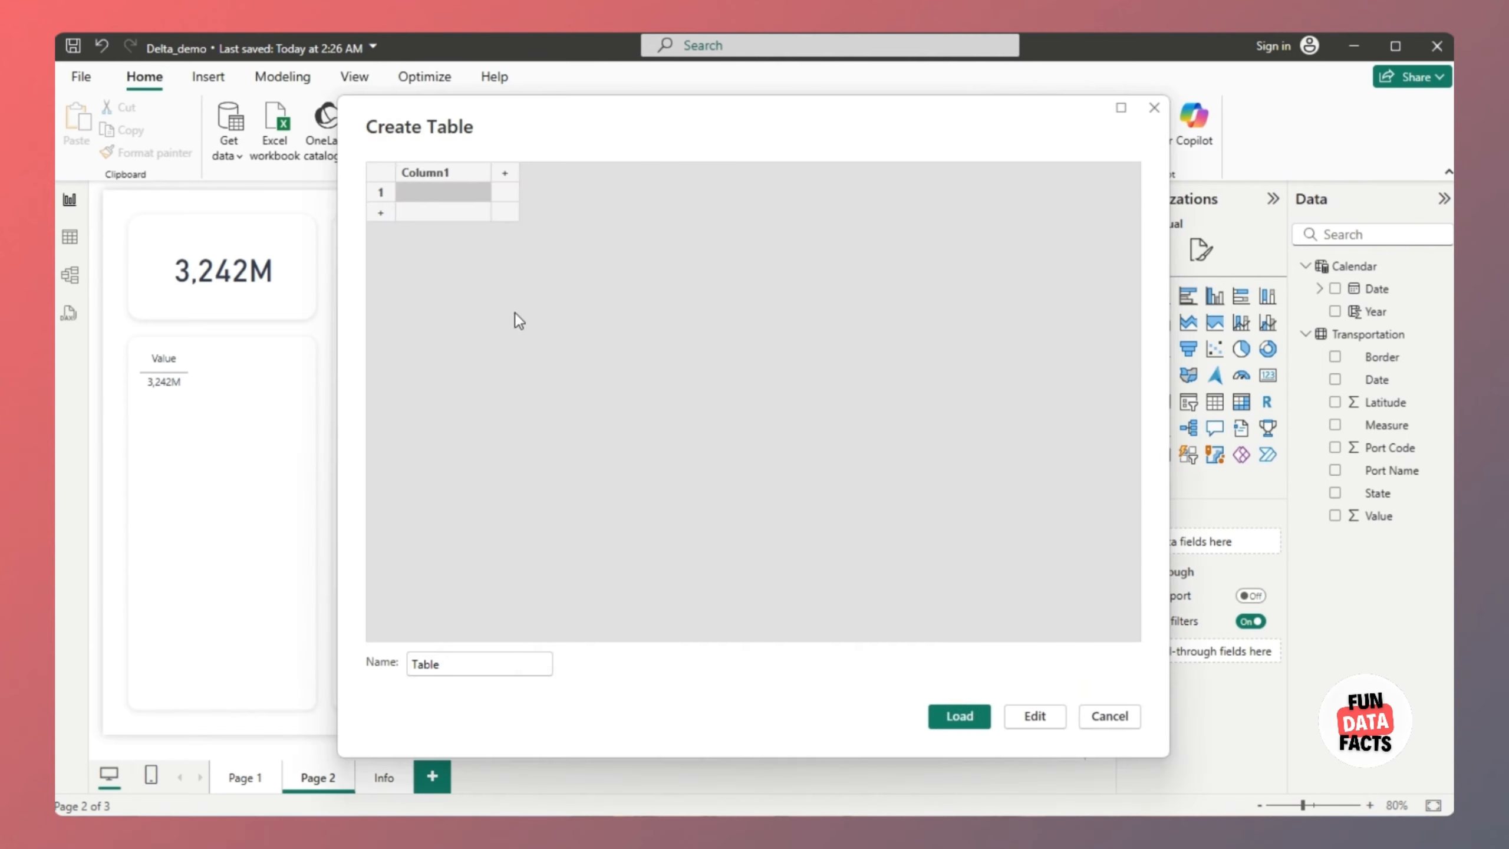
click(412, 661)
text(Measure)
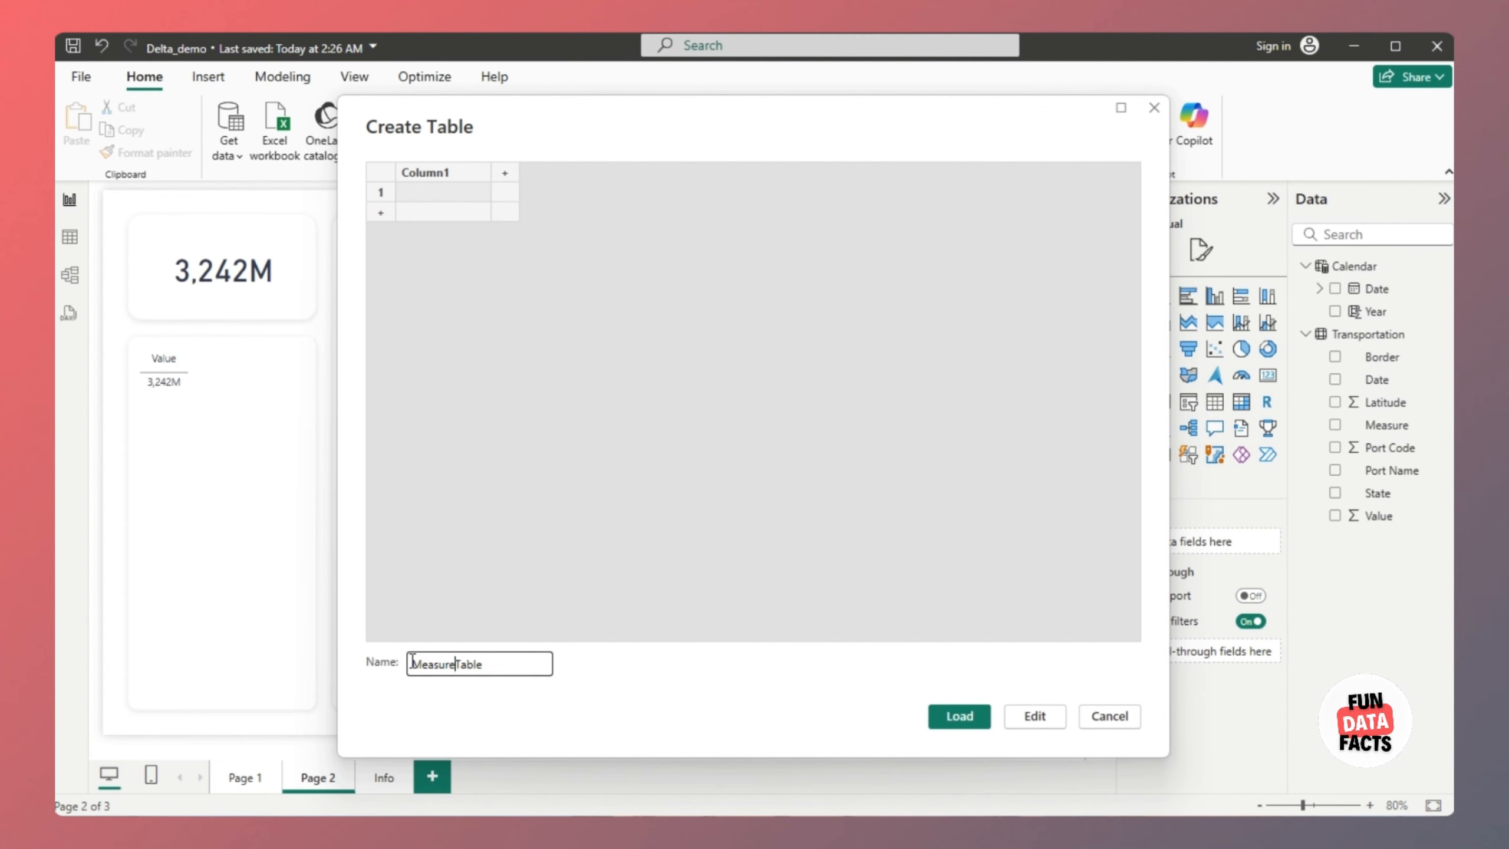
key(Return)
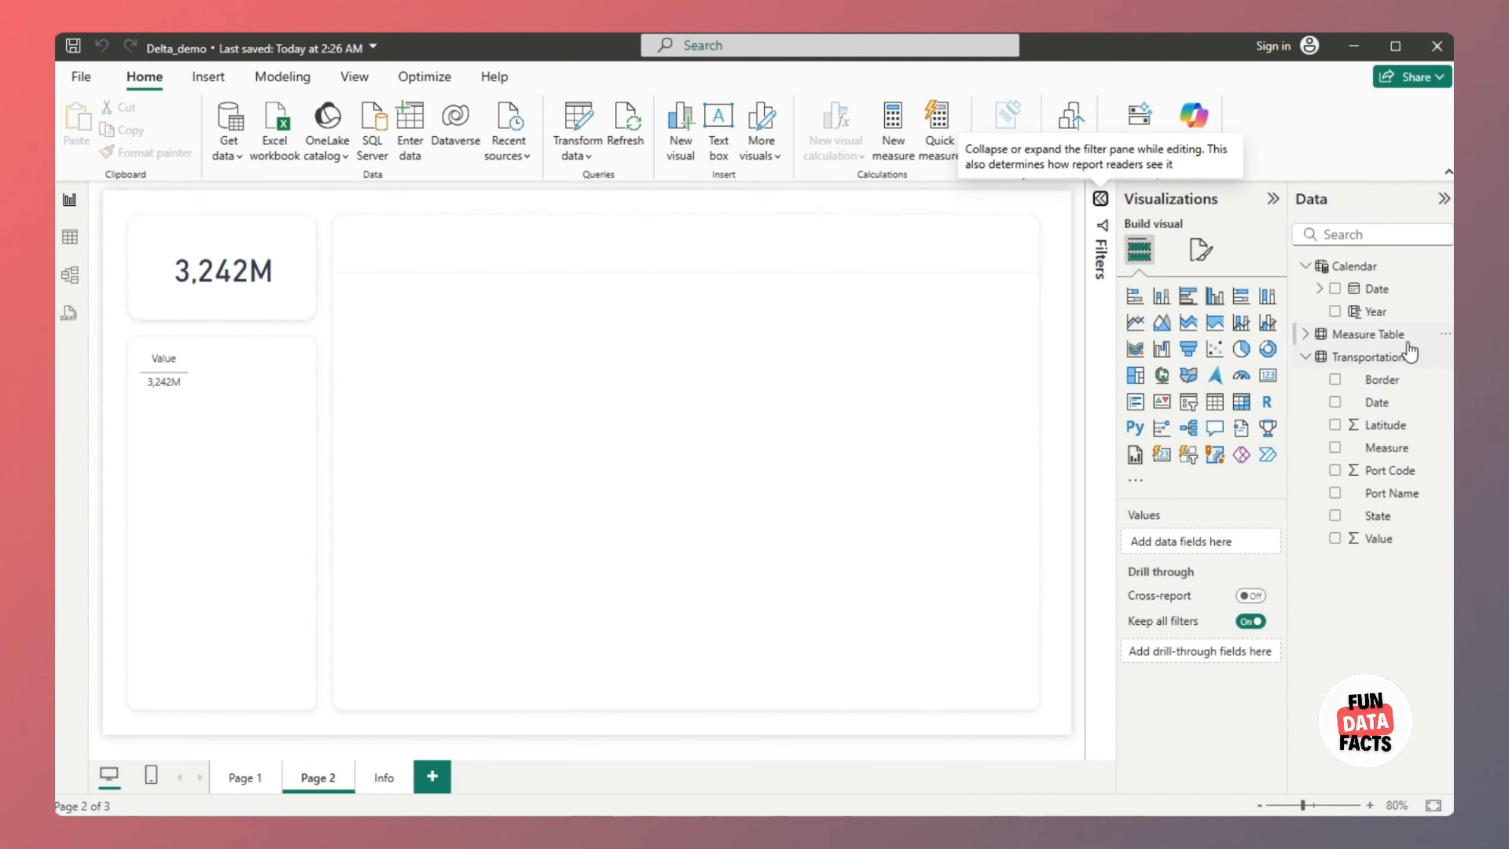
Add a new measure named YoY Change to the Measure Table, leaving a blank line below its name
right_click(1441, 333)
click(1426, 364)
text(YoY Change = Value[Current Year] - Value[Previous Year)
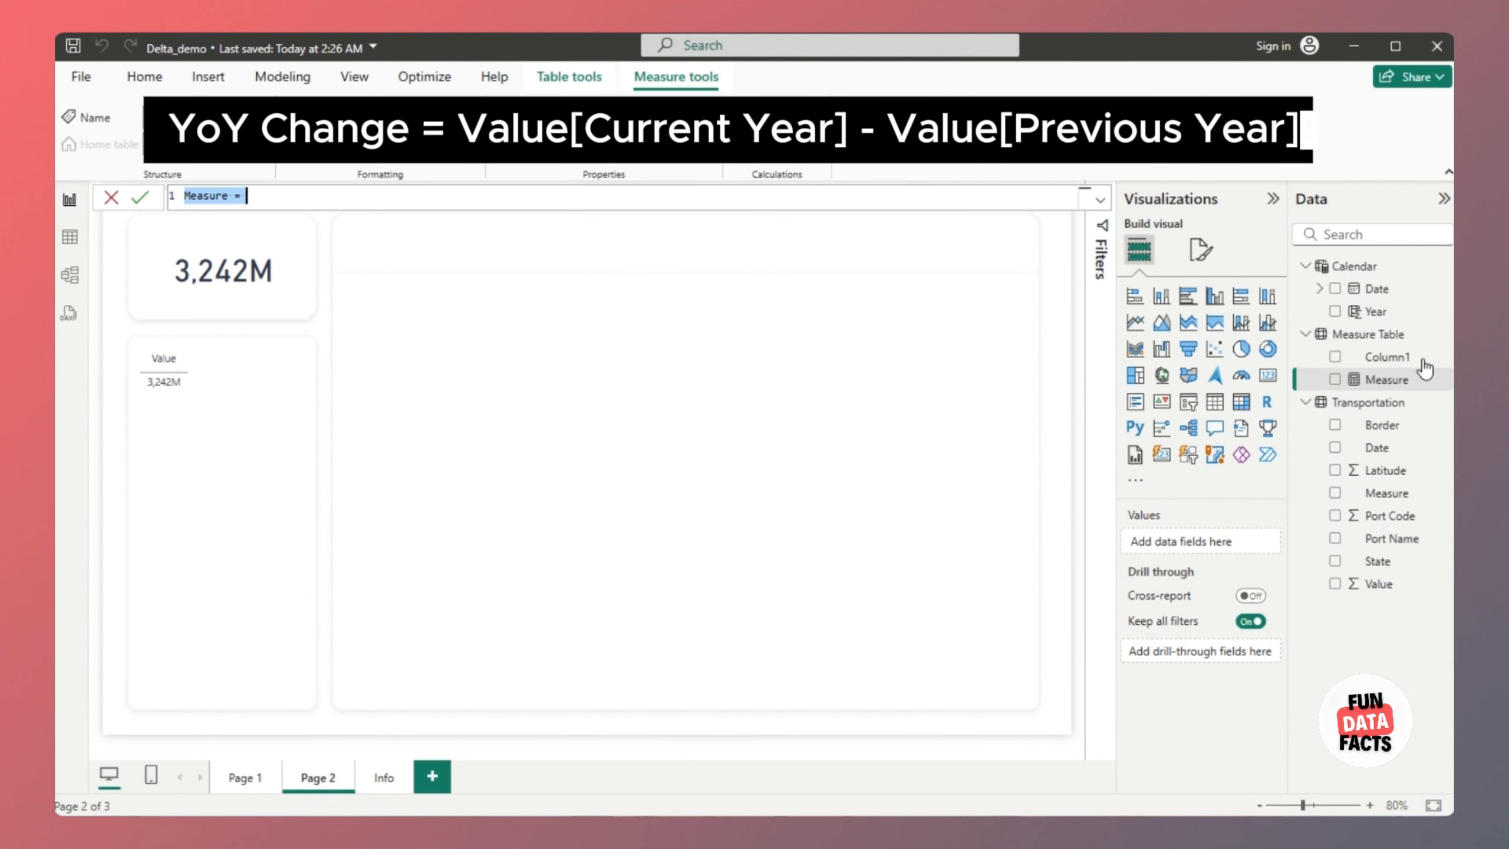
text(YoY Change =)
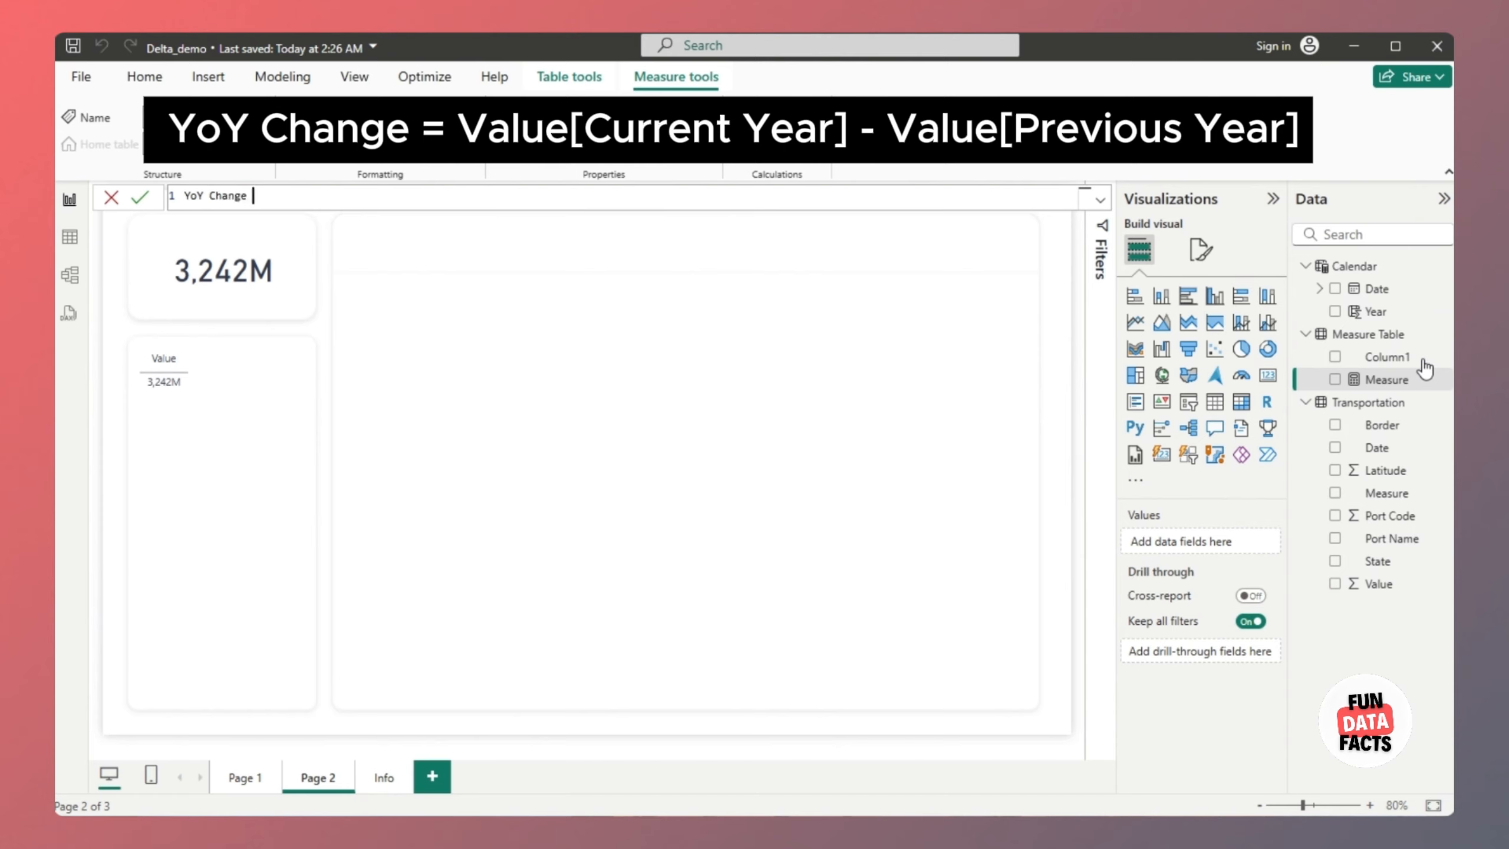
key(shift+Return)
key(shift+Return)
Define the variable CurrentYear in the measure as SELECTEDVALUE('Calendar'[Year])
text(VAR Cu)
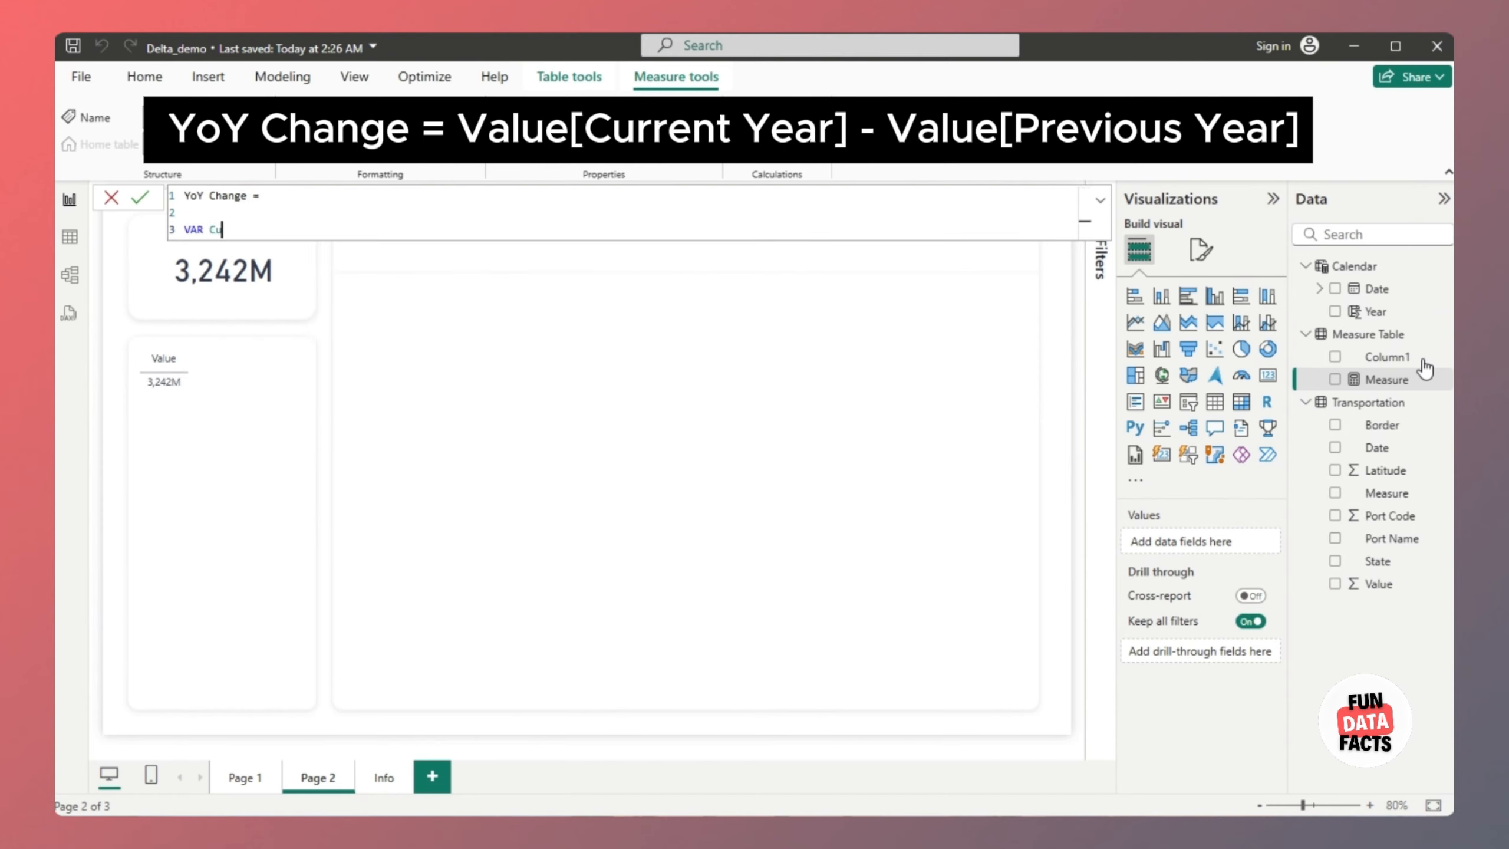
text(rrentYear = SELECTEDVALUE()
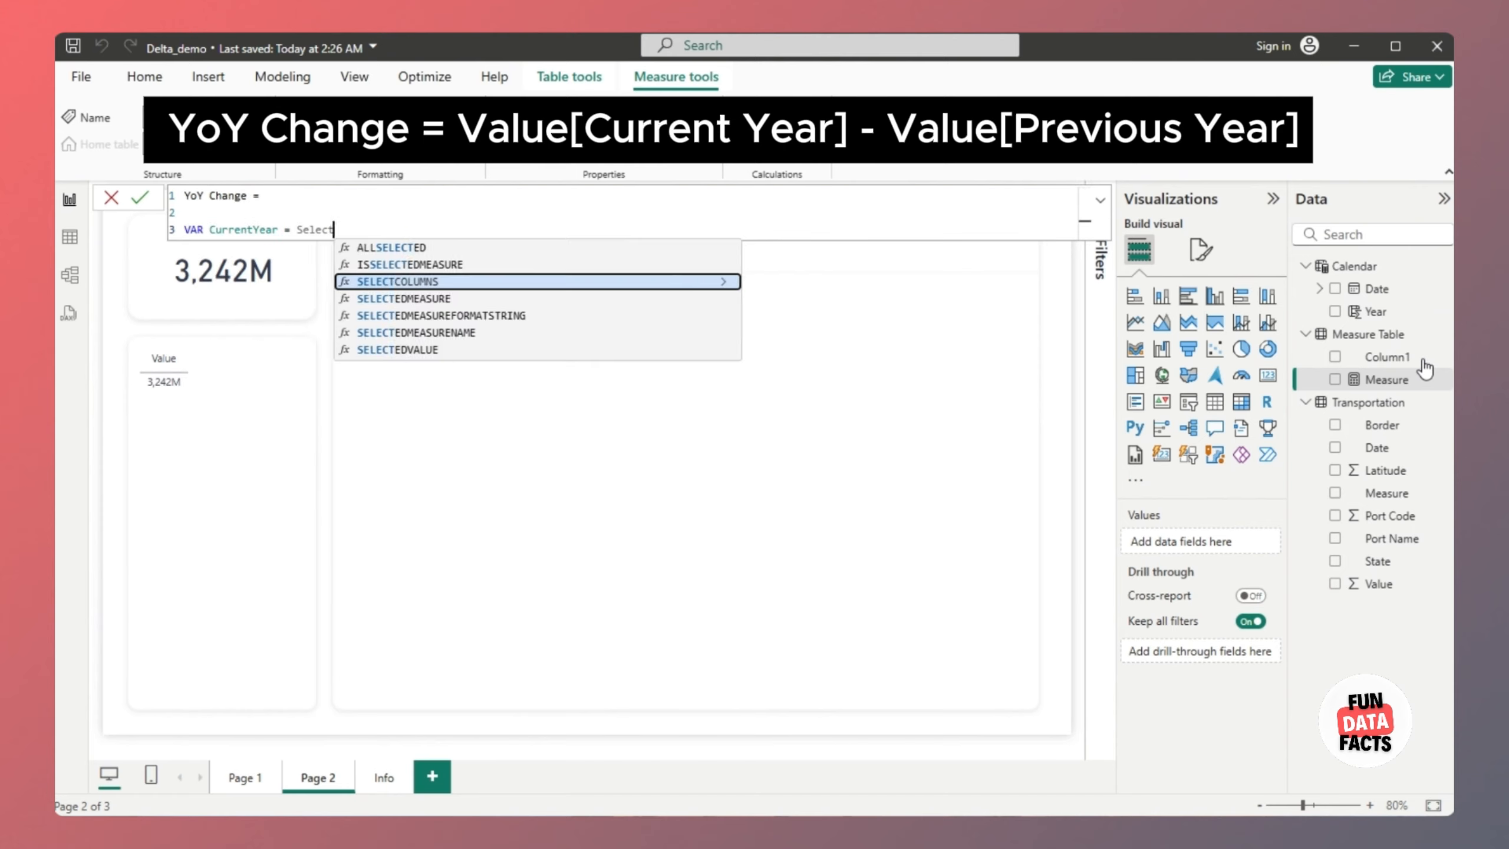
text(')
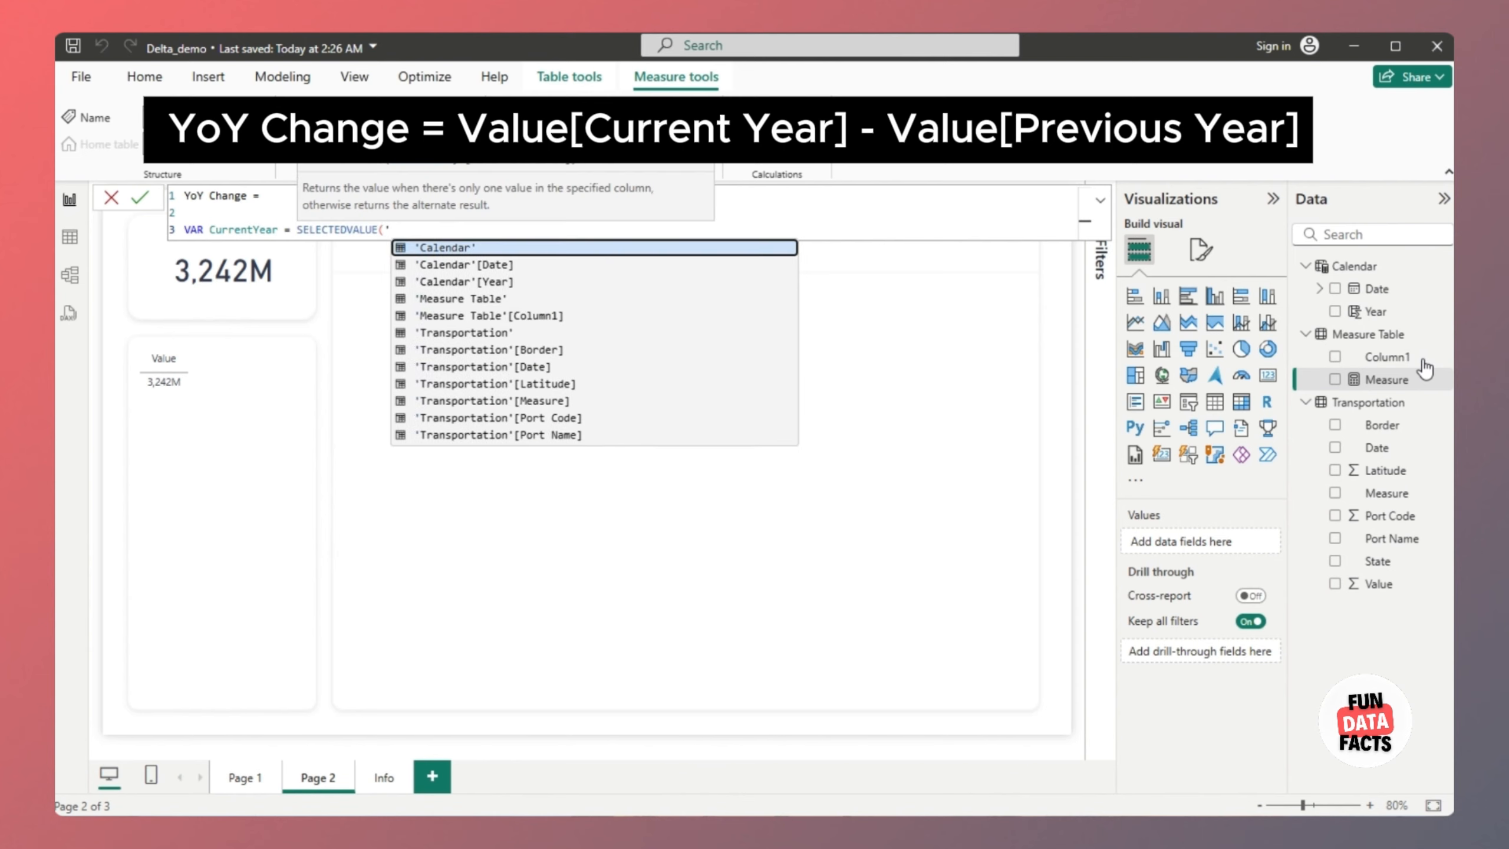
key(Down)
key(Down)
key(Tab)
text())
key(shift+Return)
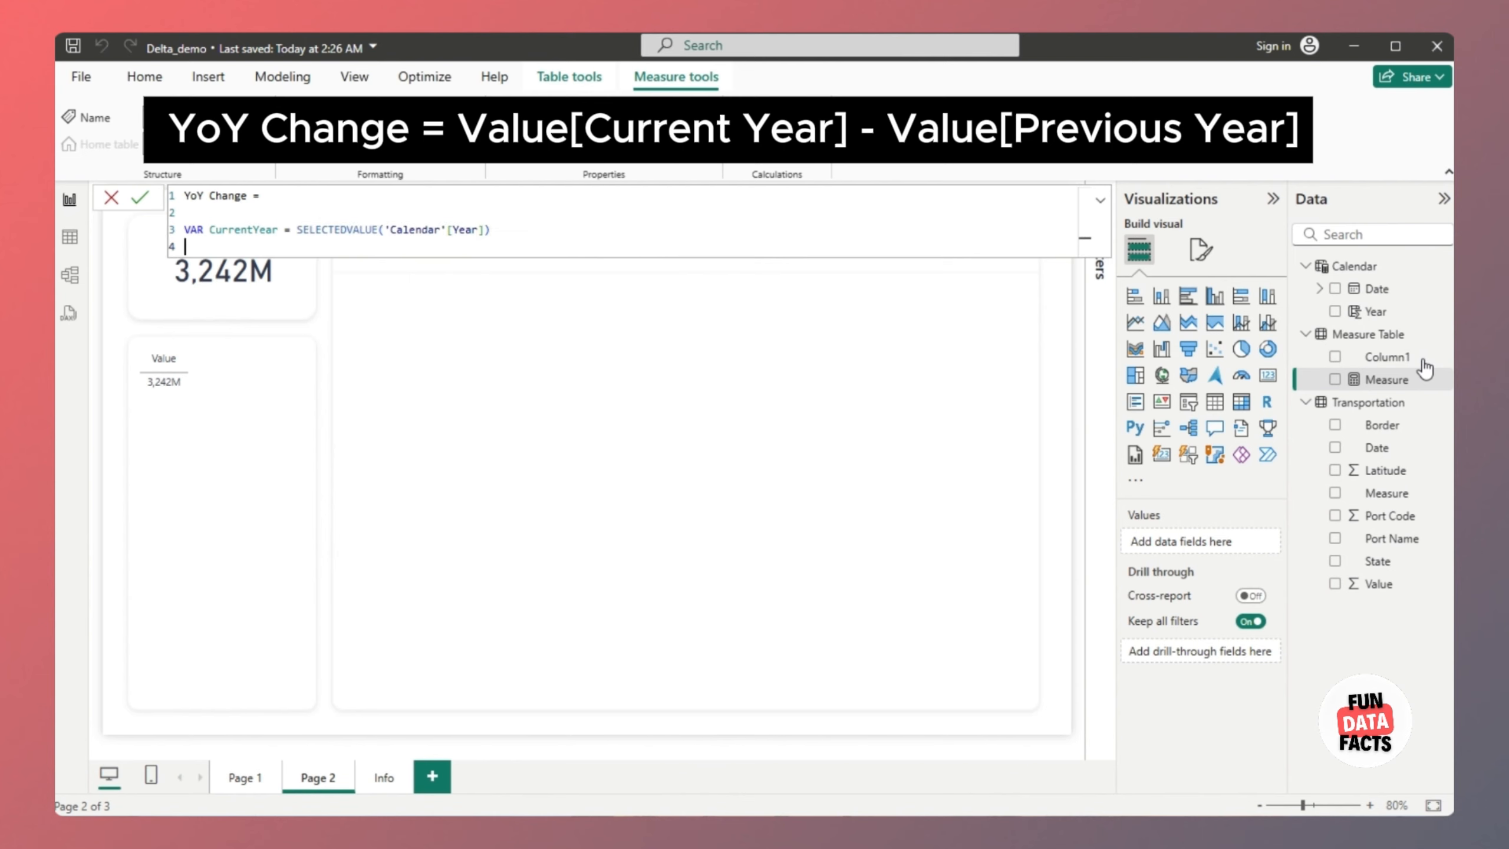
Declare the variable CurrentYearValue with a CALCULATE function whose expression is SUM(Transportation[Value])
text(VAR CurrentYearVa)
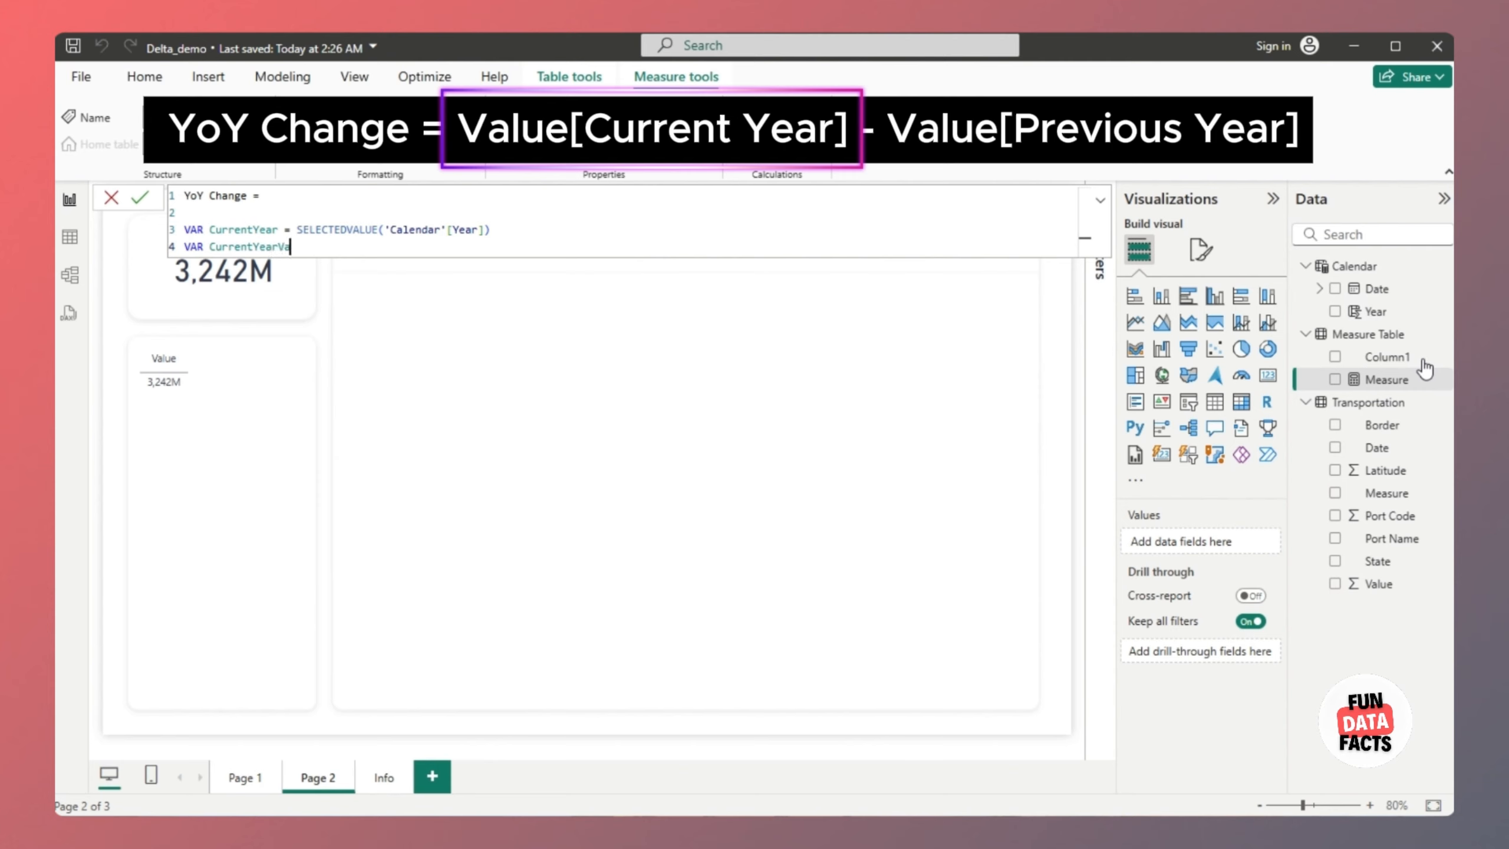
text(lue =)
key(shift+Return)
text(Cal)
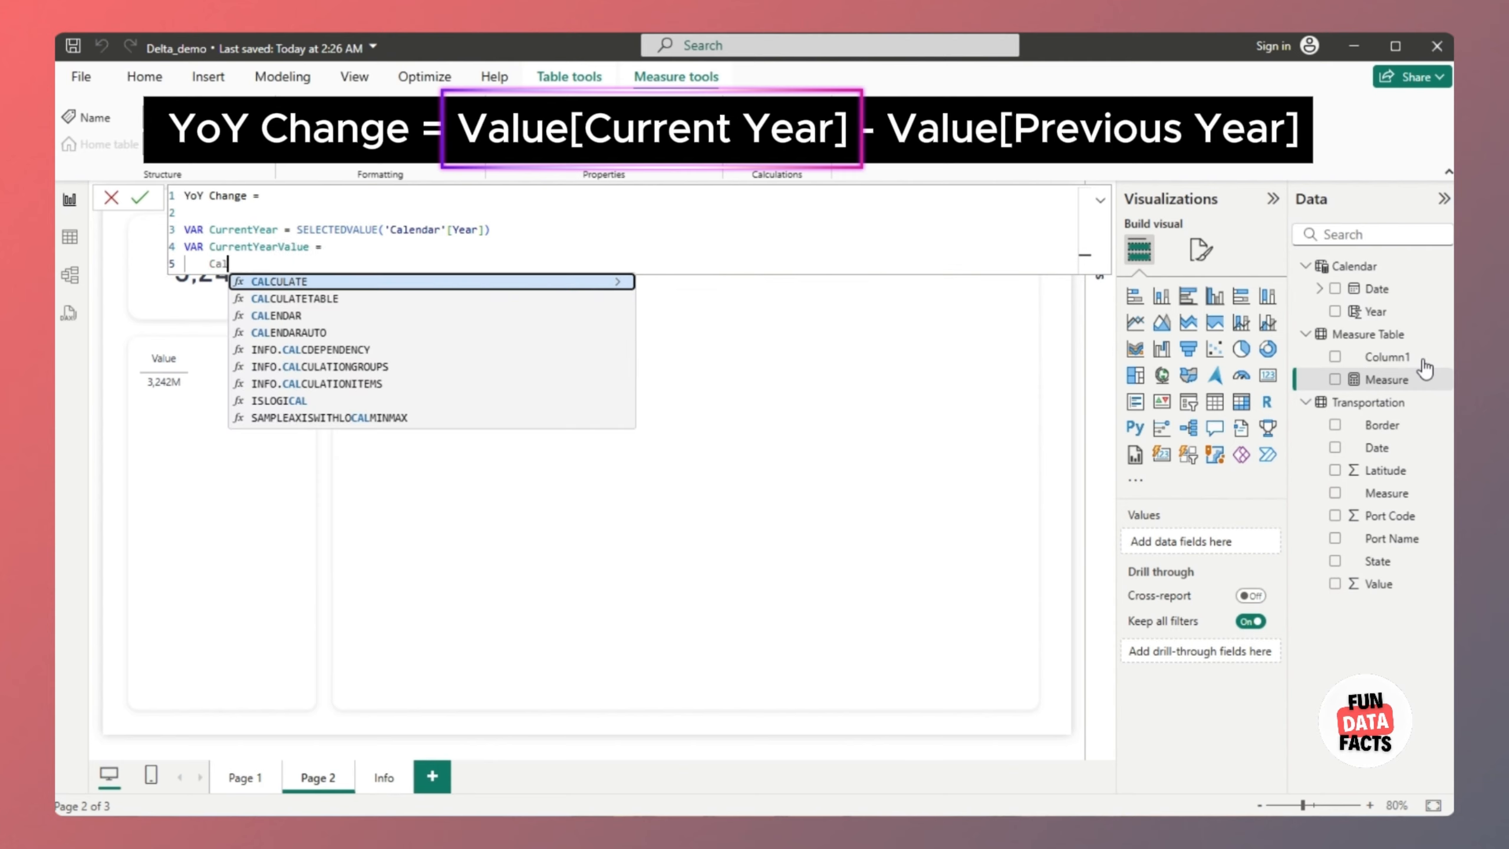
key(Tab)
key(shift+Return)
text(SUM)
key(Tab)
text(Transportation[Value])
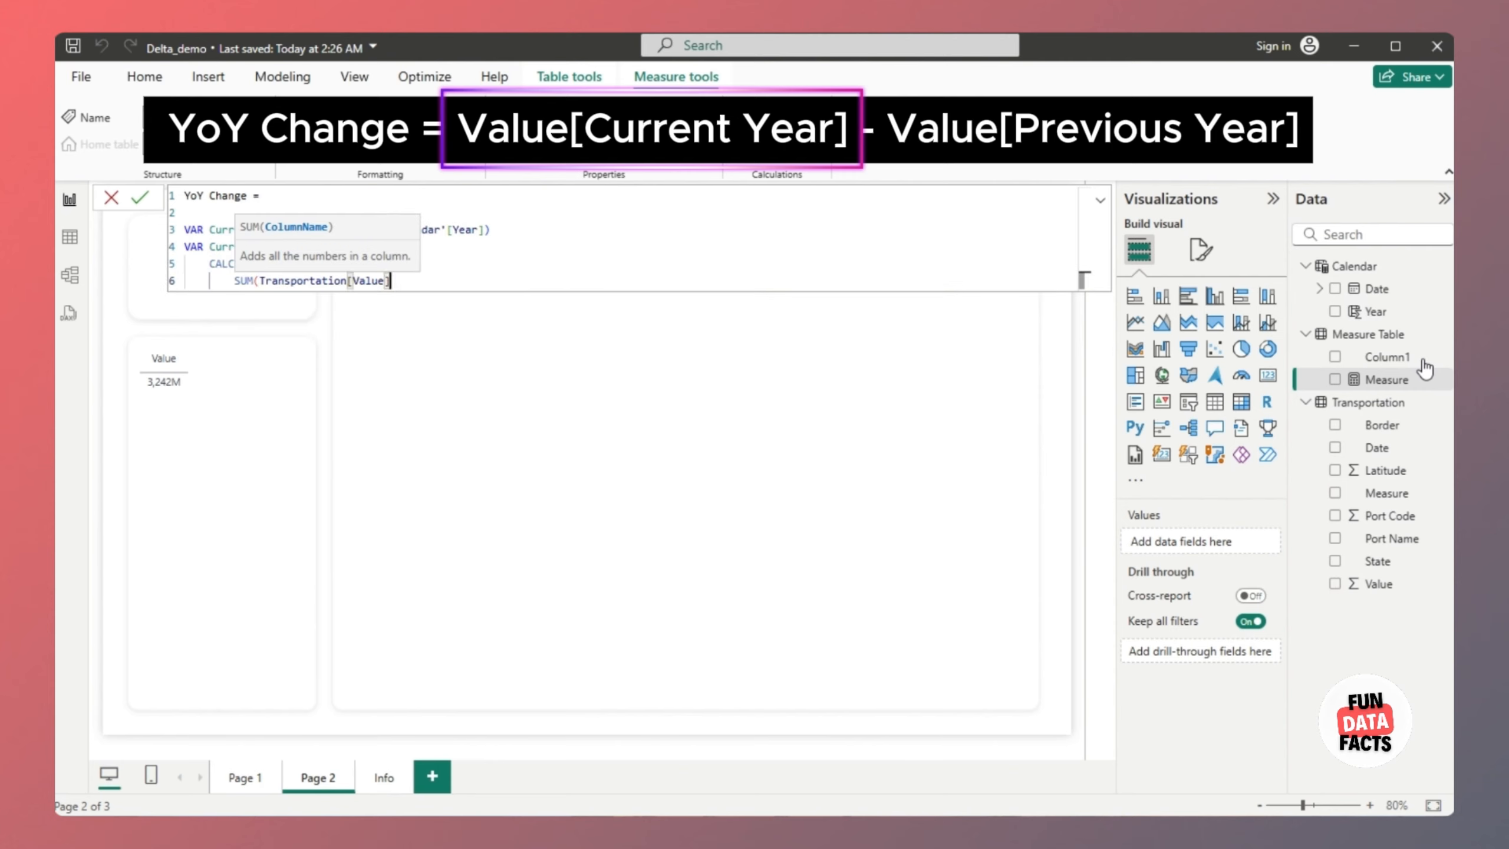
text(),)
Add the filter 'Calendar'[Year] = CurrentYear to the CALCULATE function and close it
key(shift+Return)
text(')
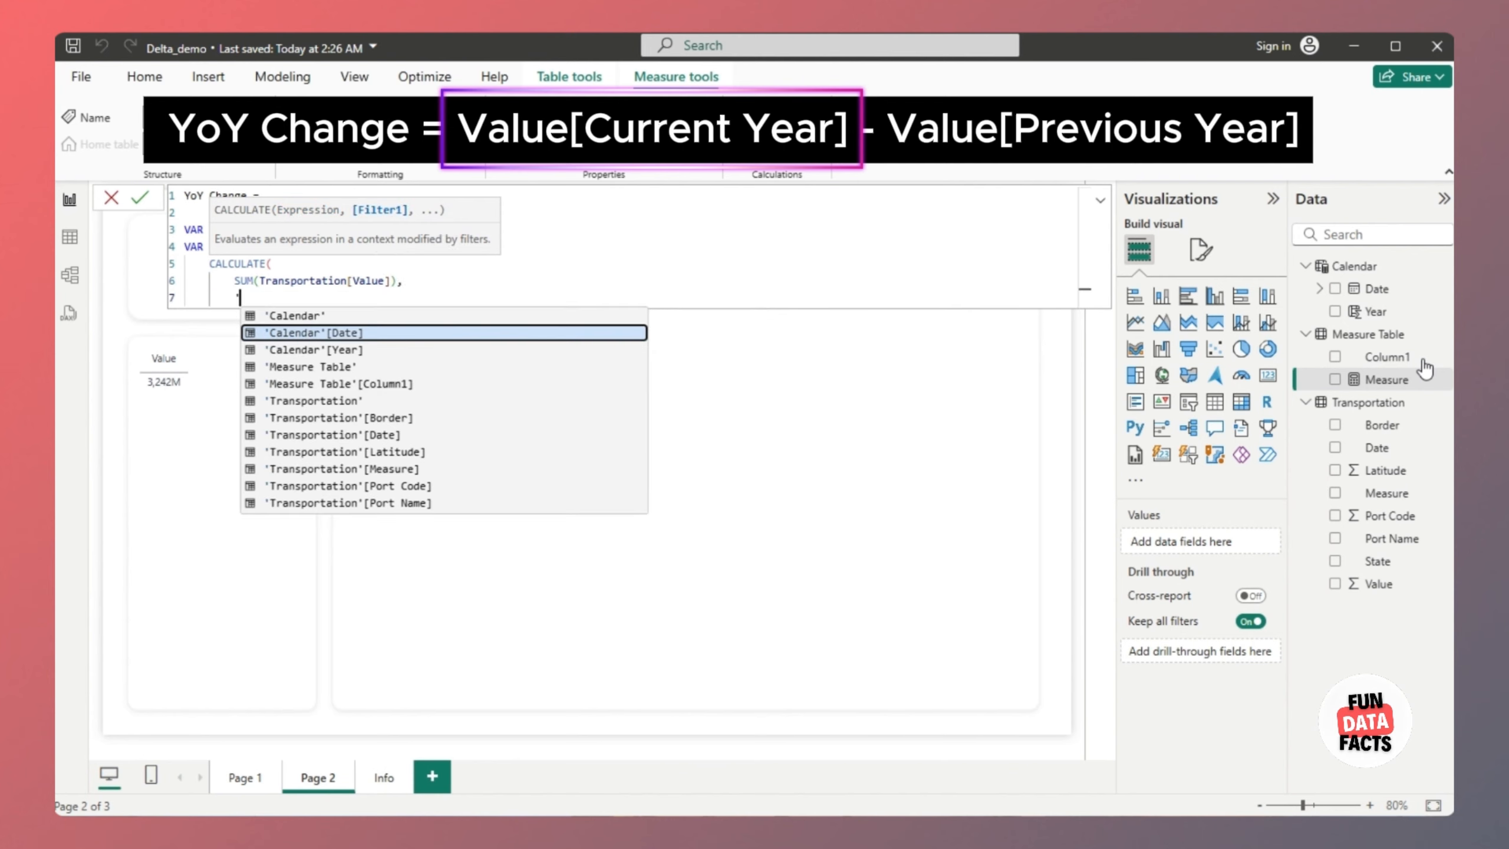
text(Calendar'[Year] = Curre)
key(Tab)
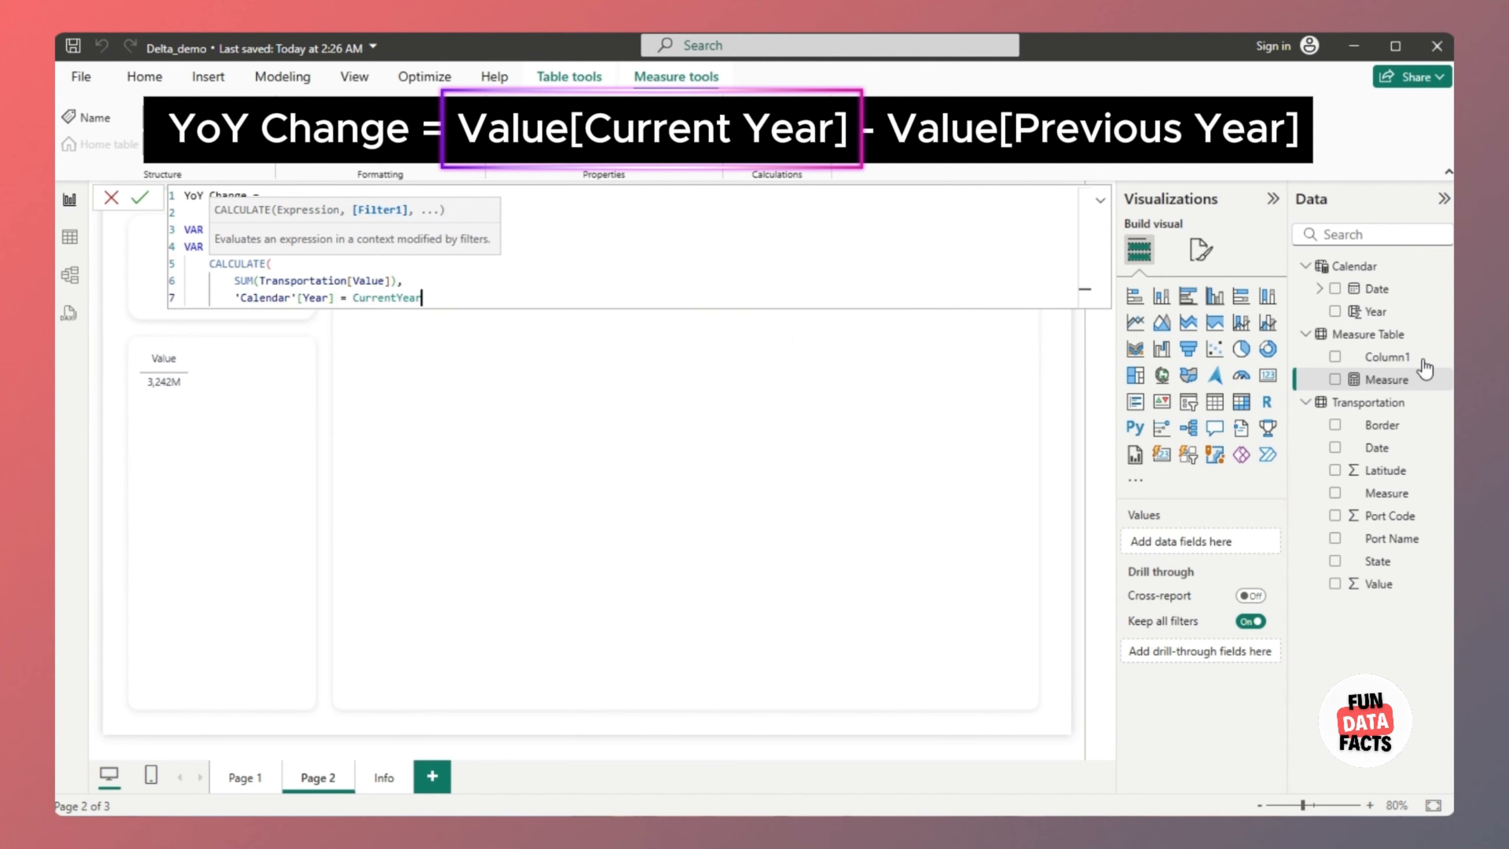
key(shift+Return)
text())
Declare a variable named PreviousYearValue below the CurrentYearValue expression in the YoY Change measure
key(shift+Return)
key(BackSpace)
text(VAR)
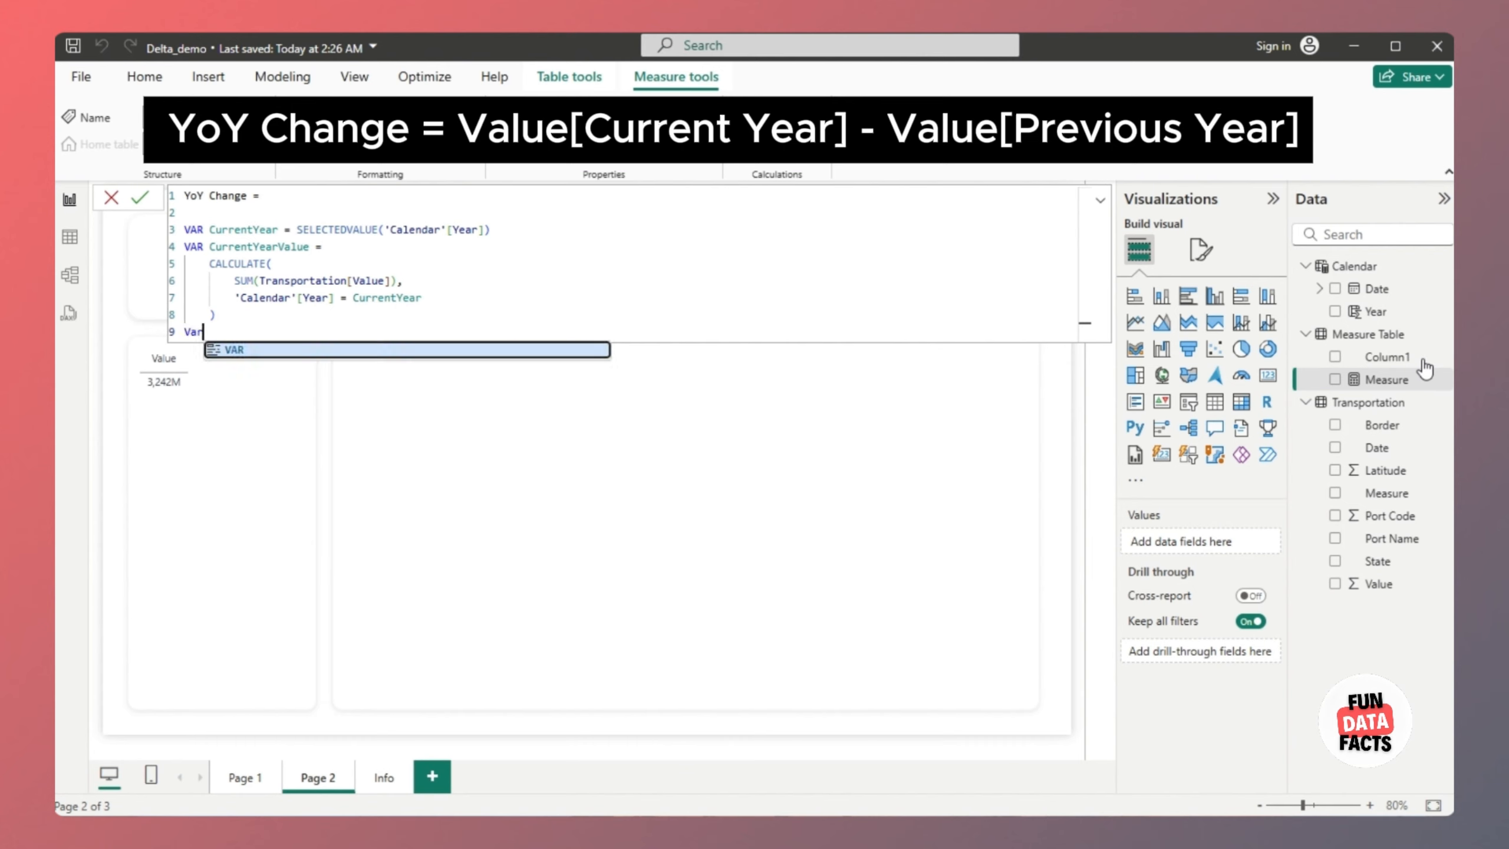
text( PreviousY)
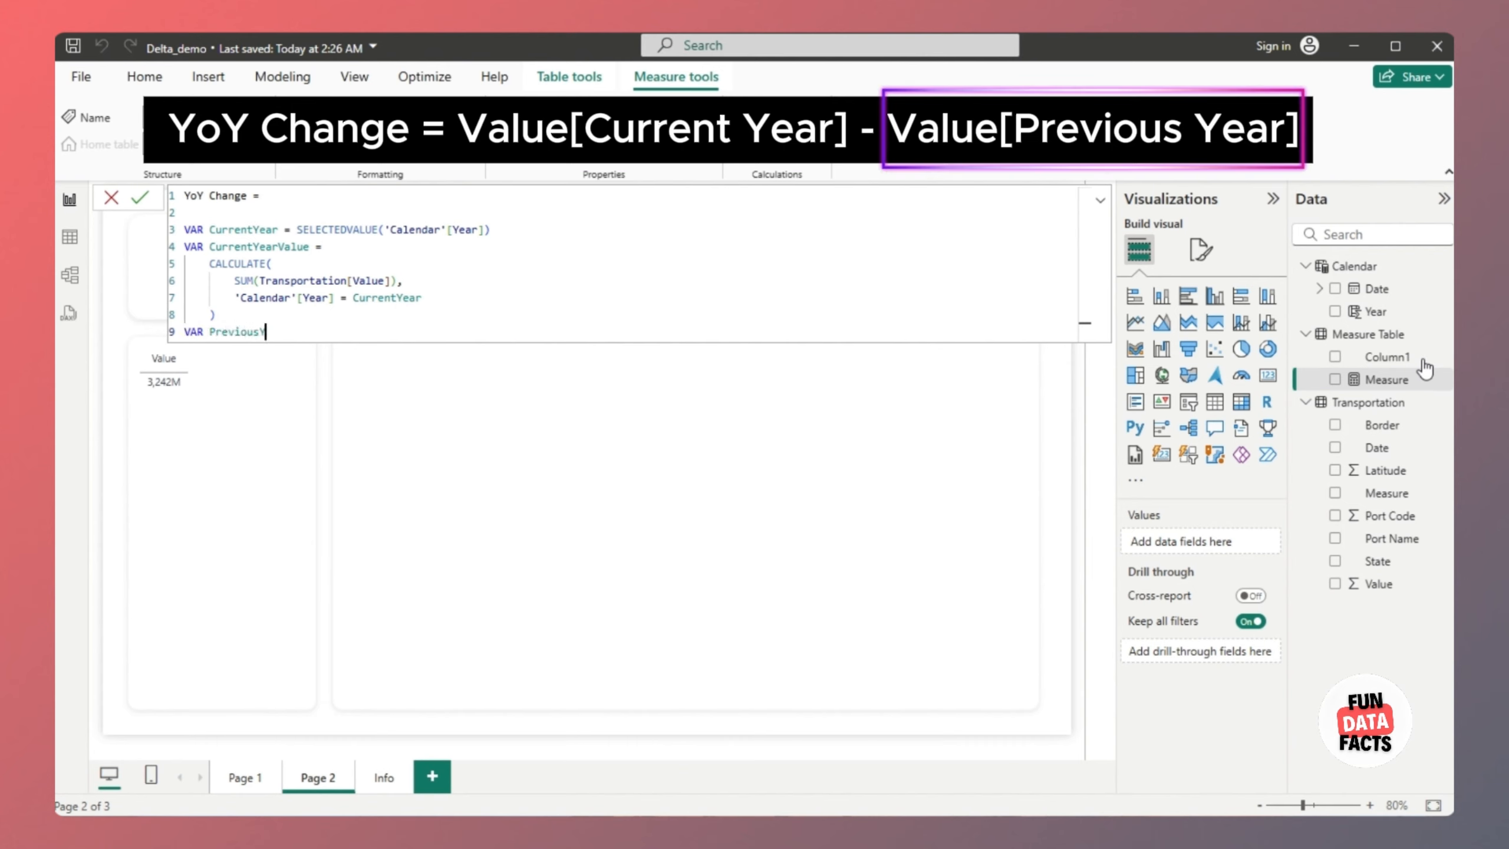
text(earValue =)
key(shift+Return)
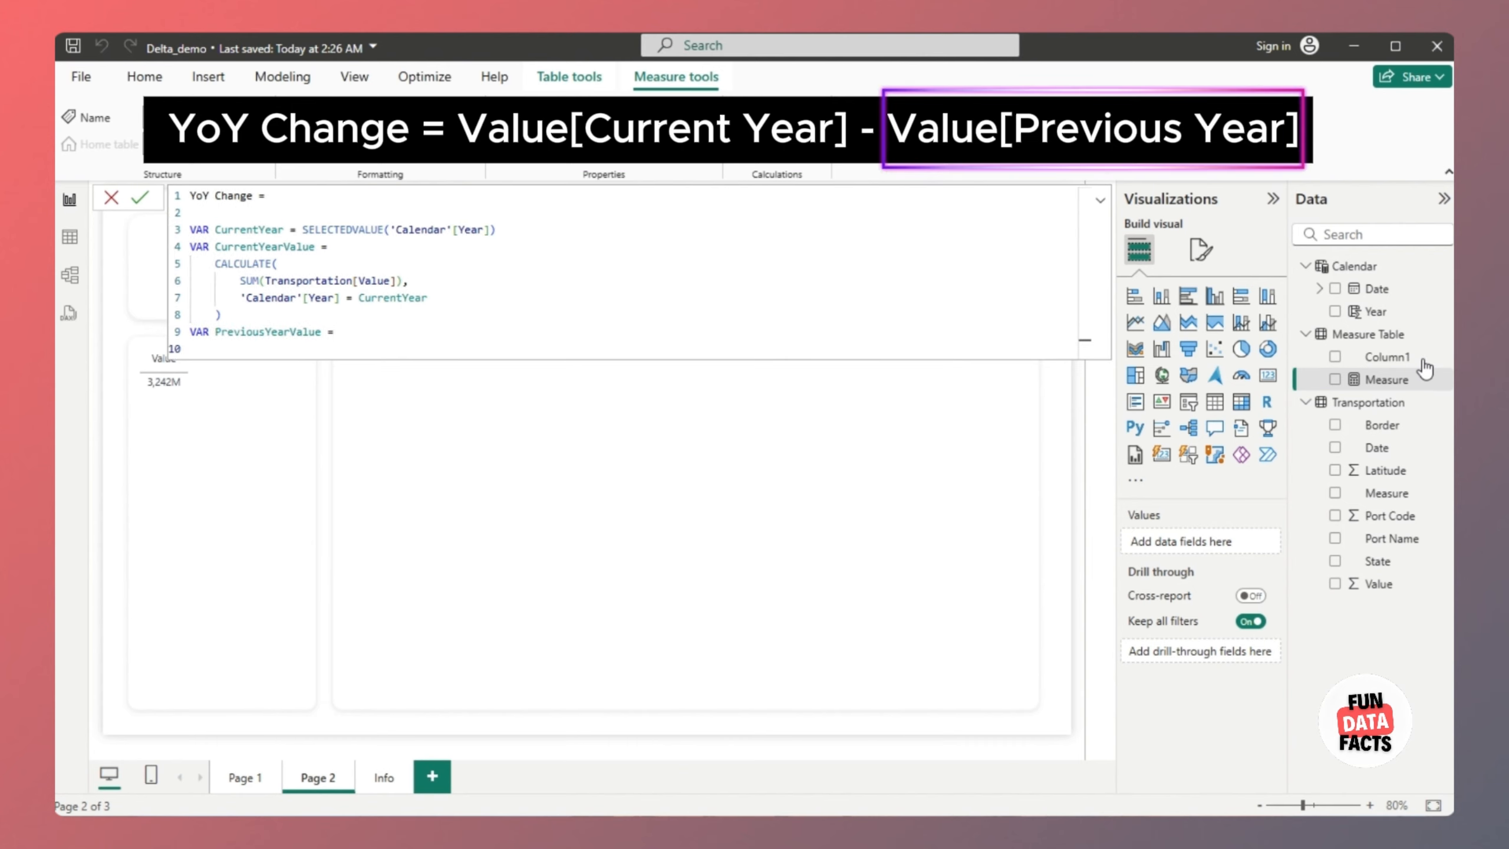
Start a CALCULATE function for PreviousYearValue with SUM(Transportation[Value]) as its expression
text(Calcu)
key(Tab)
key(shift+Return)
text(SUM()
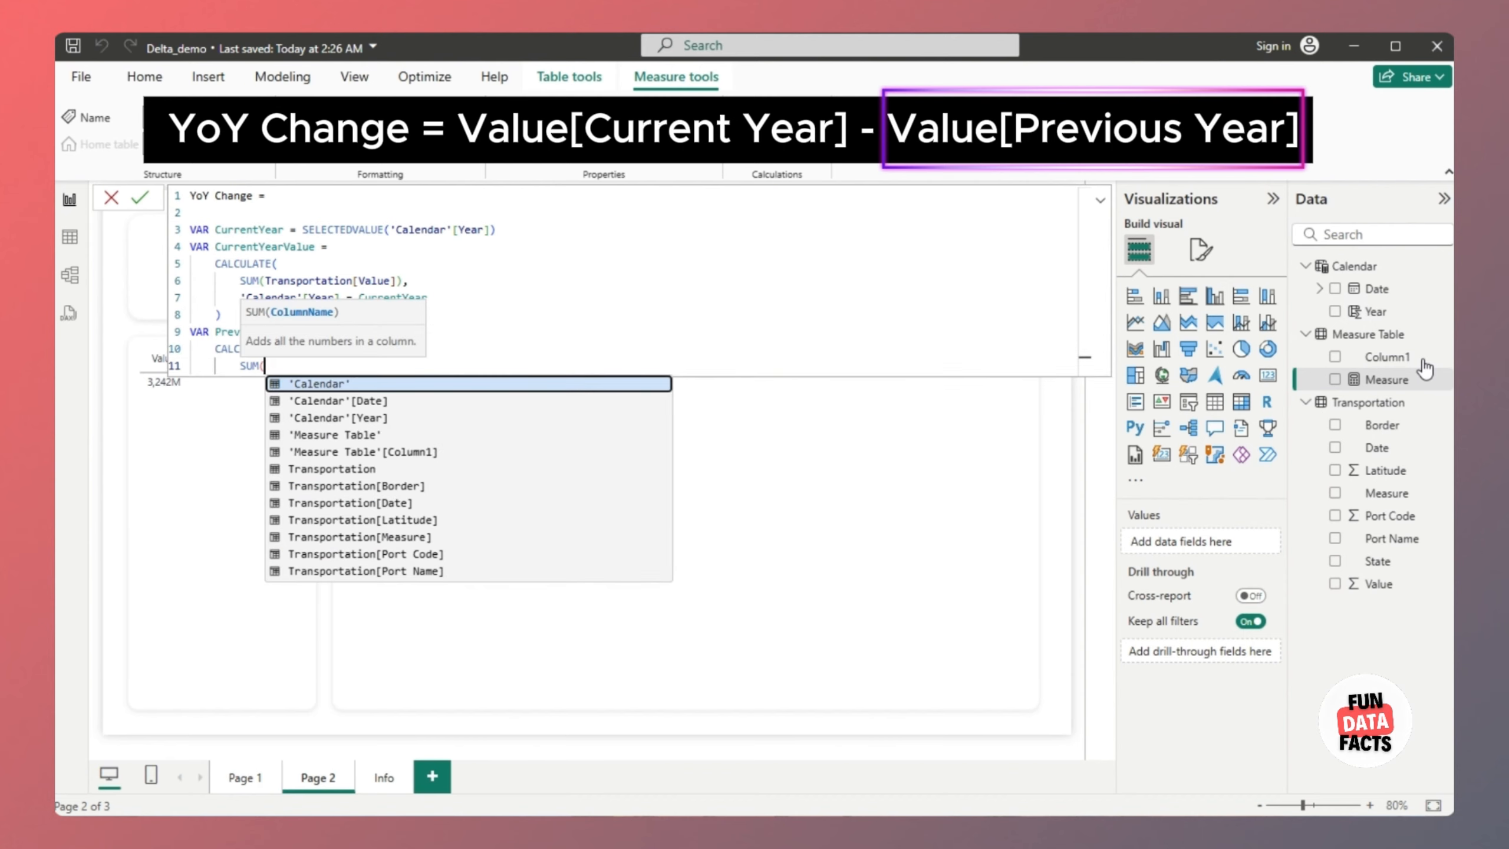
key(Up)
key(Tab)
text(),)
key(shift+Return)
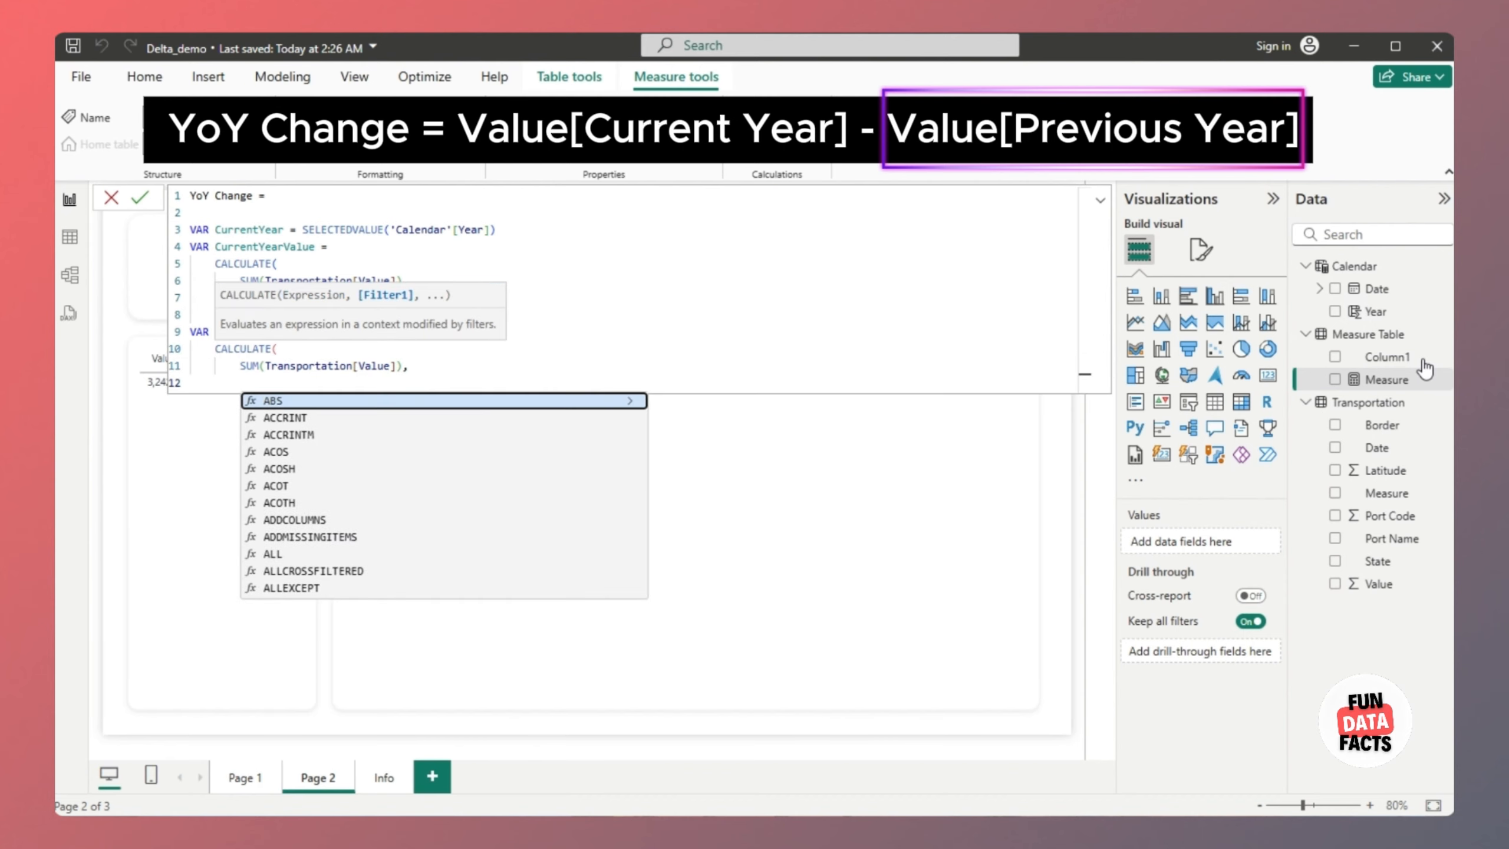
Add the filter 'Calendar'[Year] = CurrentYear - 1 to the PreviousYearValue calculation and close the function
text(')
key(Down)
key(Down)
key(Tab)
text(= Cu)
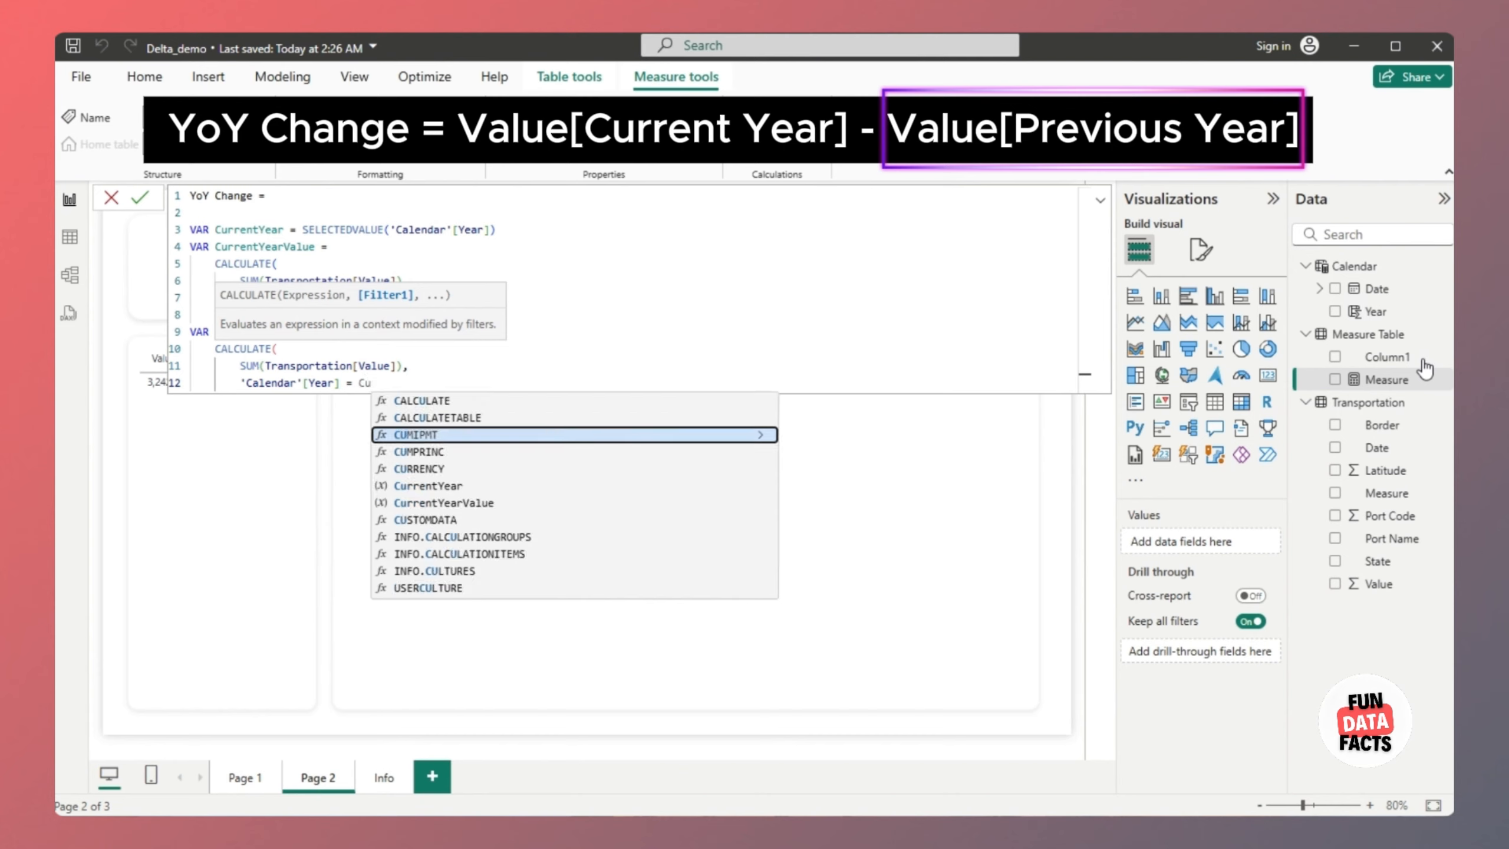
text(rre)
key(Down)
key(Tab)
text(- 1)
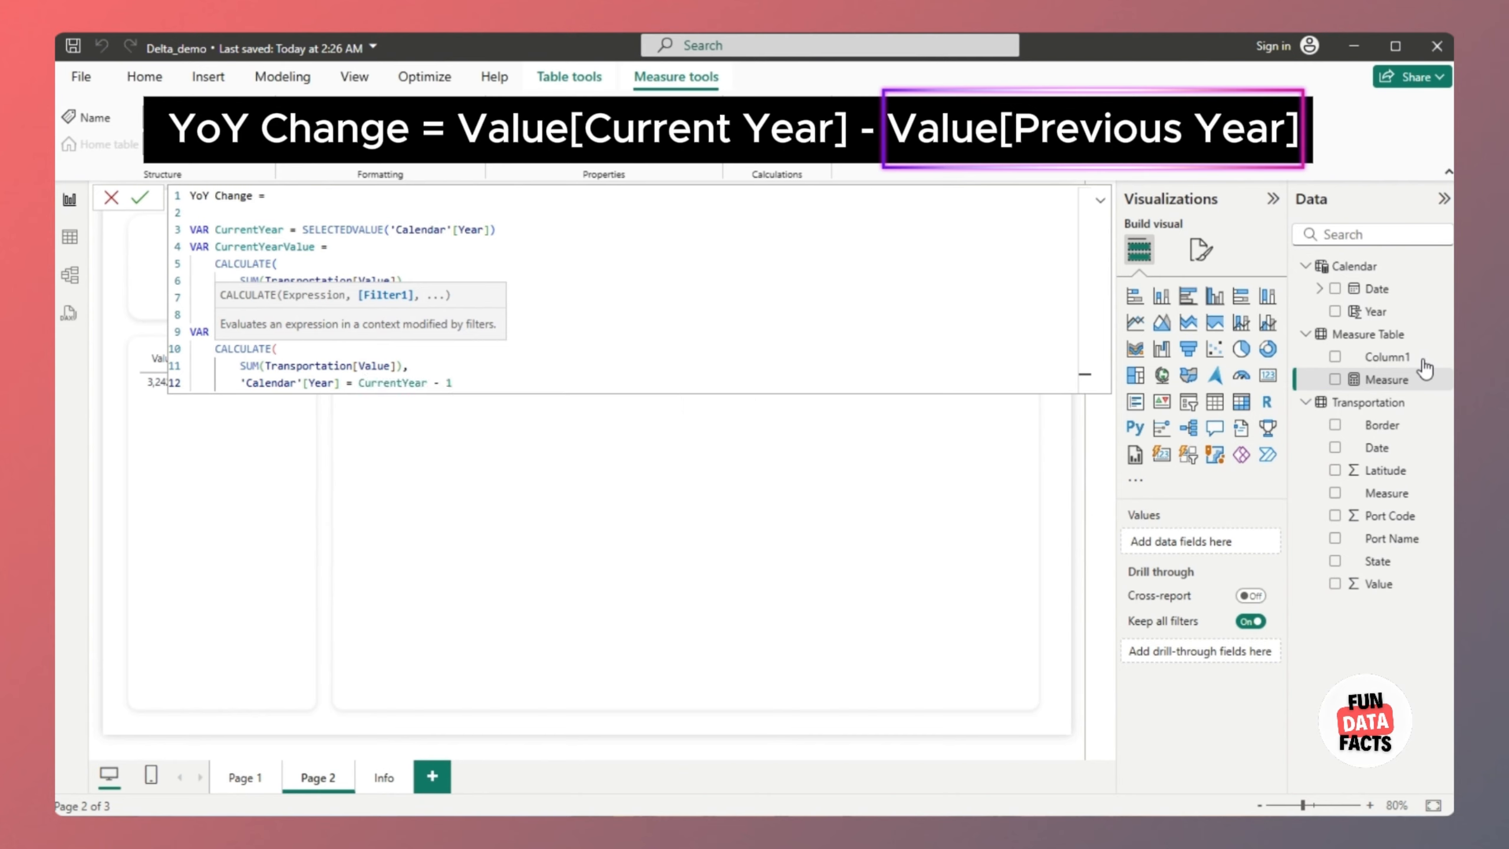
key(shift+Return)
text())
Add a RETURN statement below the variables, separated by blank lines
key(shift+Return)
key(shift+Return)
text(RET)
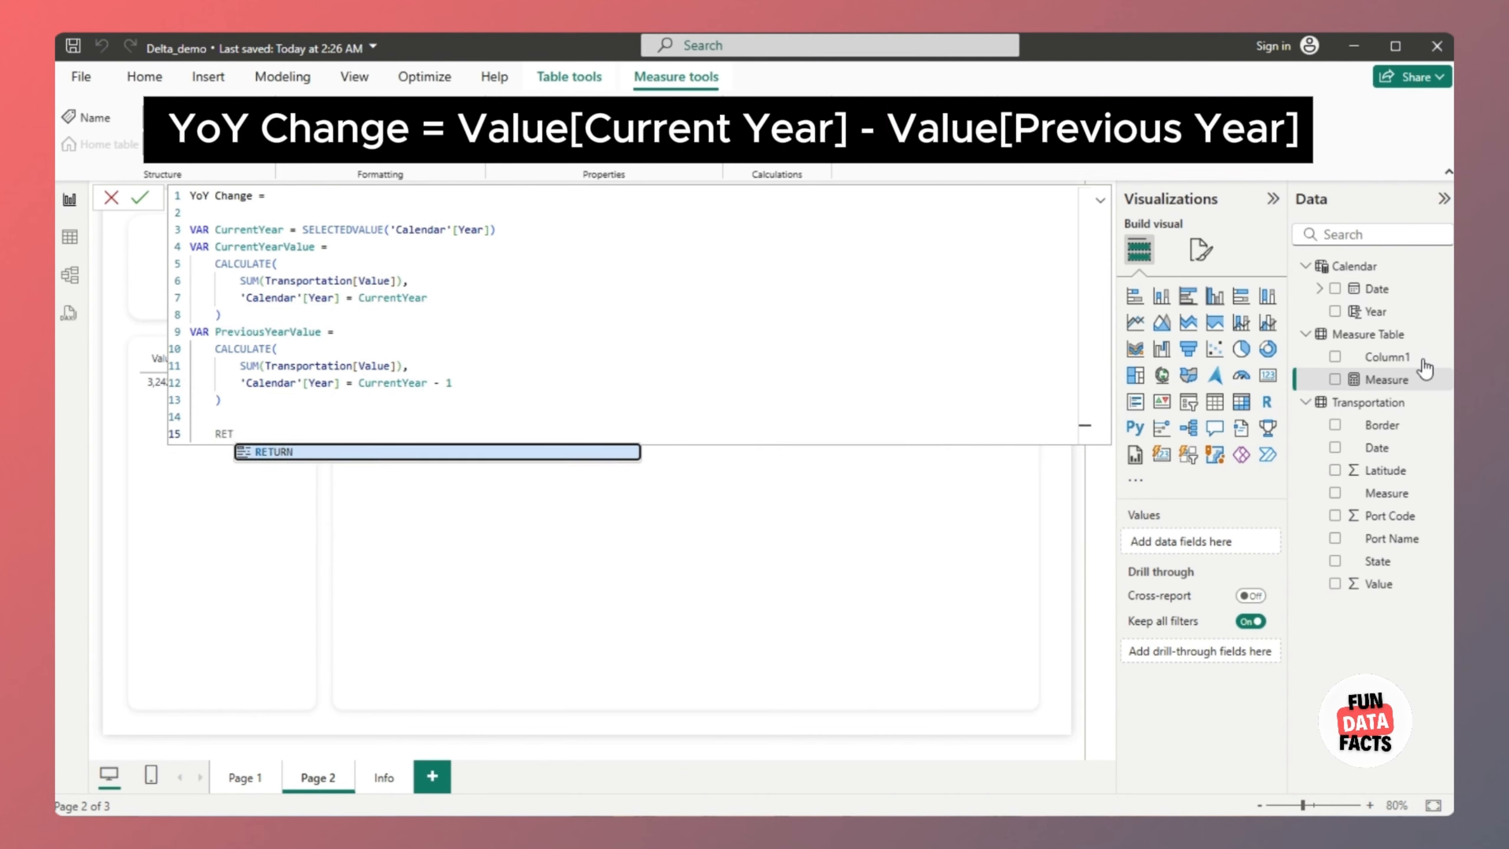
key(Tab)
key(shift+Return)
key(shift+Return)
Start an IF function after RETURN with the condition ISBLANK(PreviousYearValue) || PreviousYearValue = 0
text(IF()
key(shift+Return)
text(I)
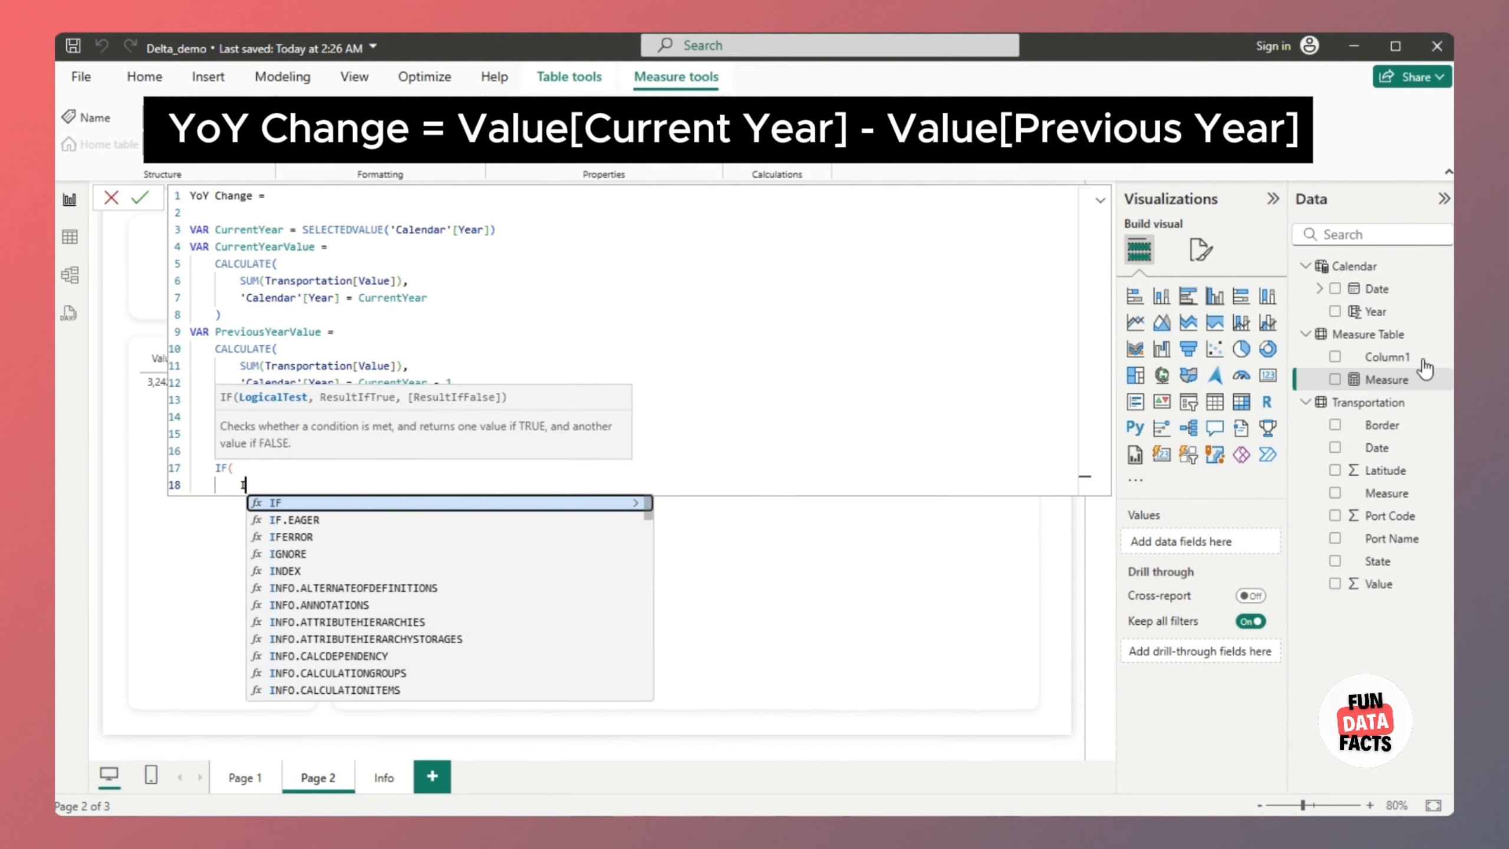
text(S)
key(Down)
key(Tab)
text((Previ)
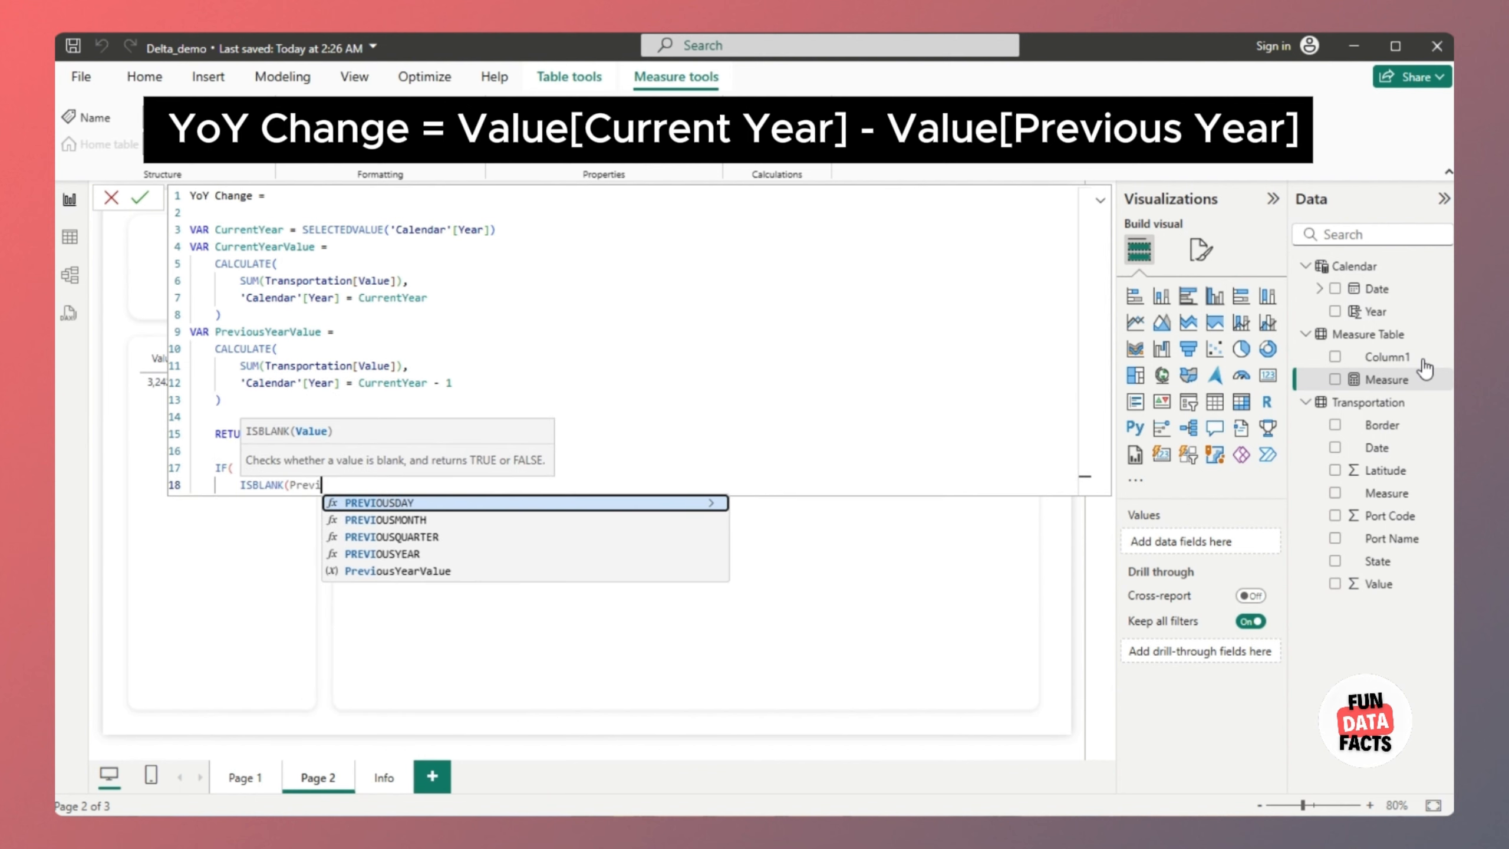
key(Down)
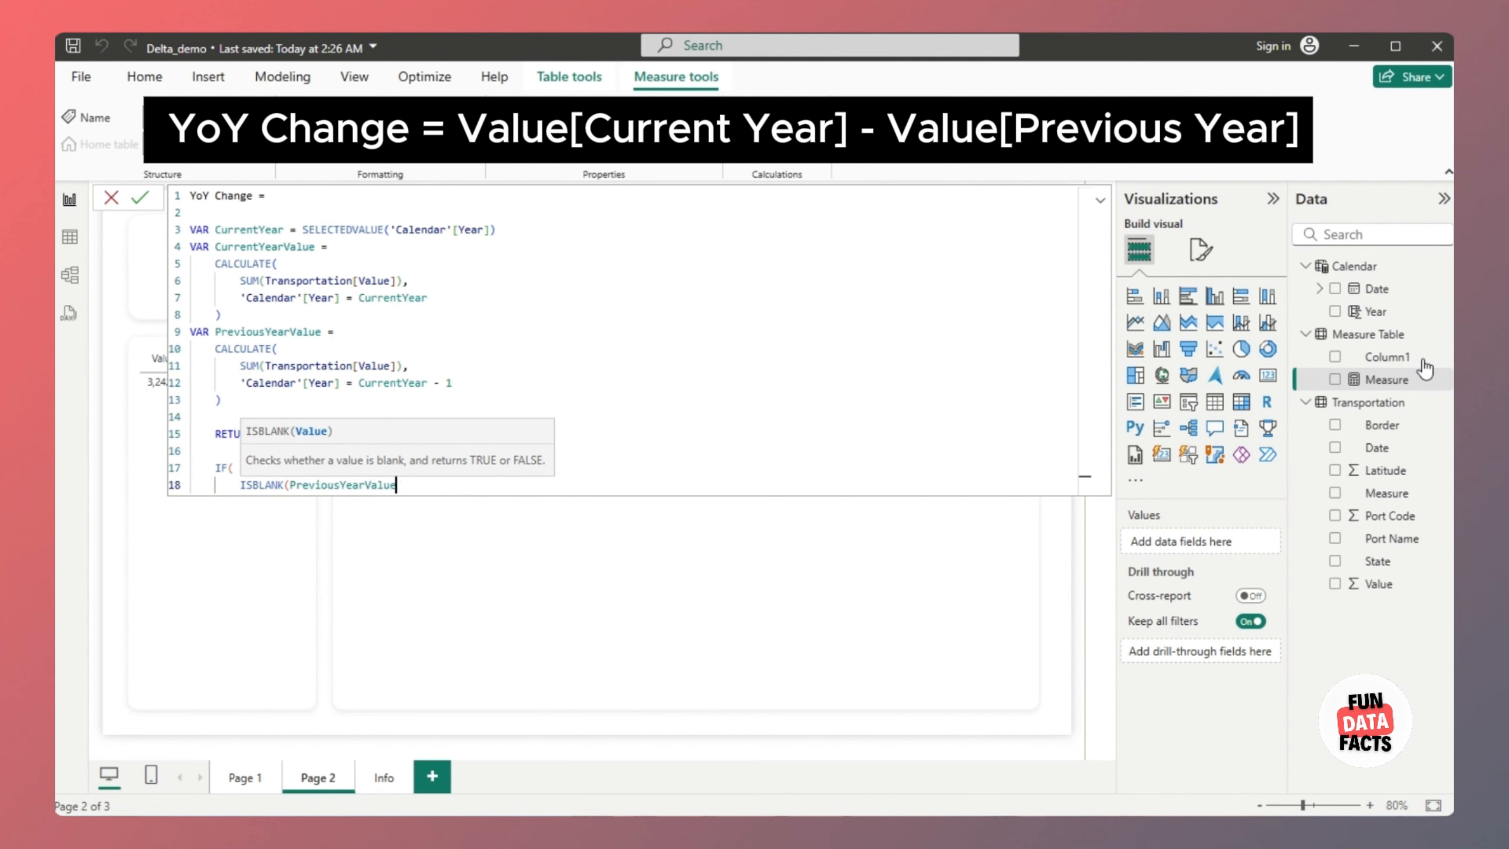
text() ||)
text( PreviousYearValue)
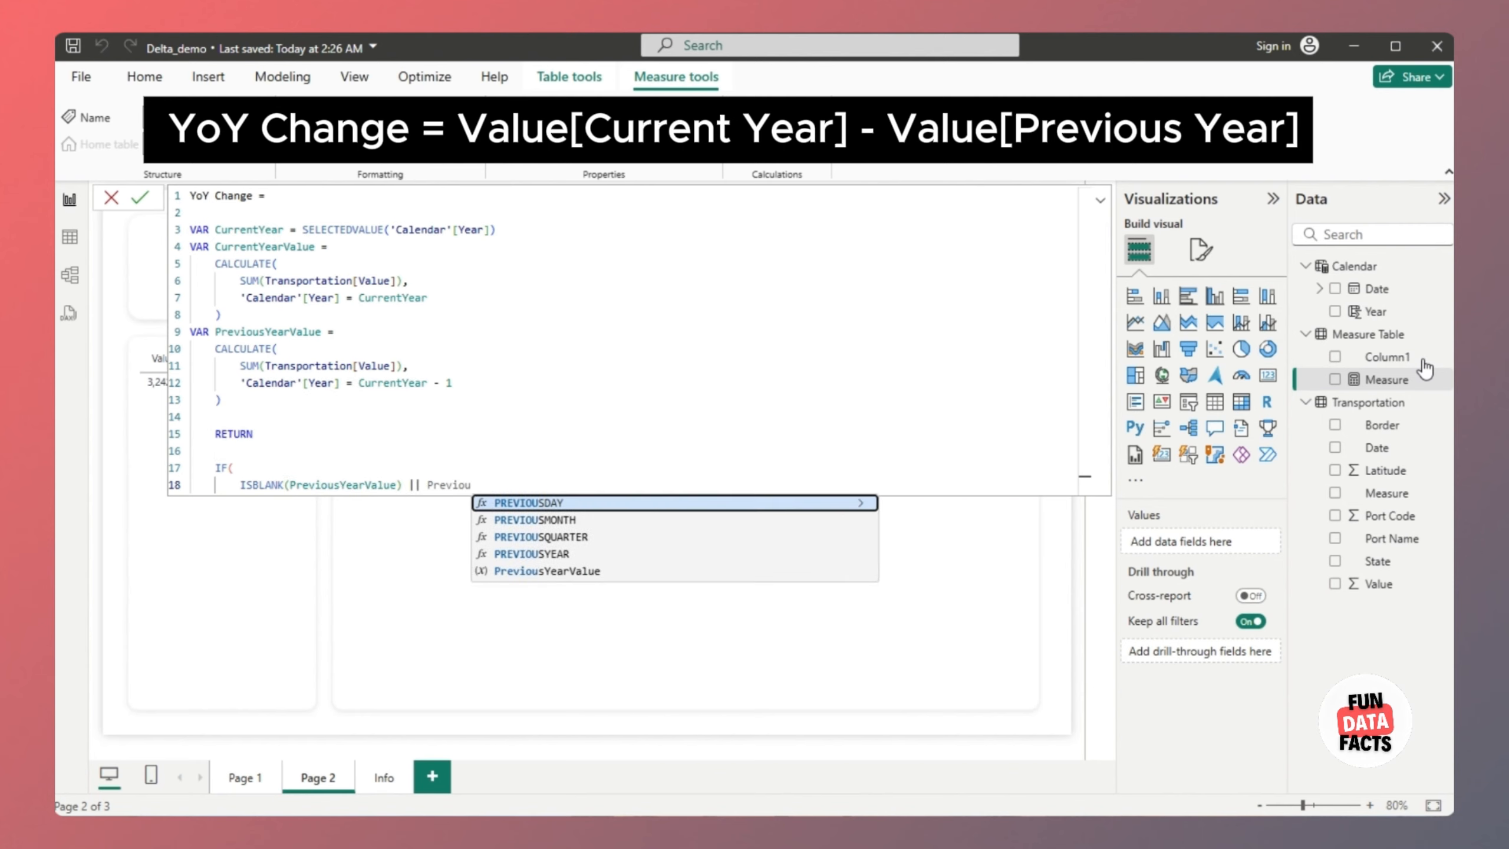
text( = 0)
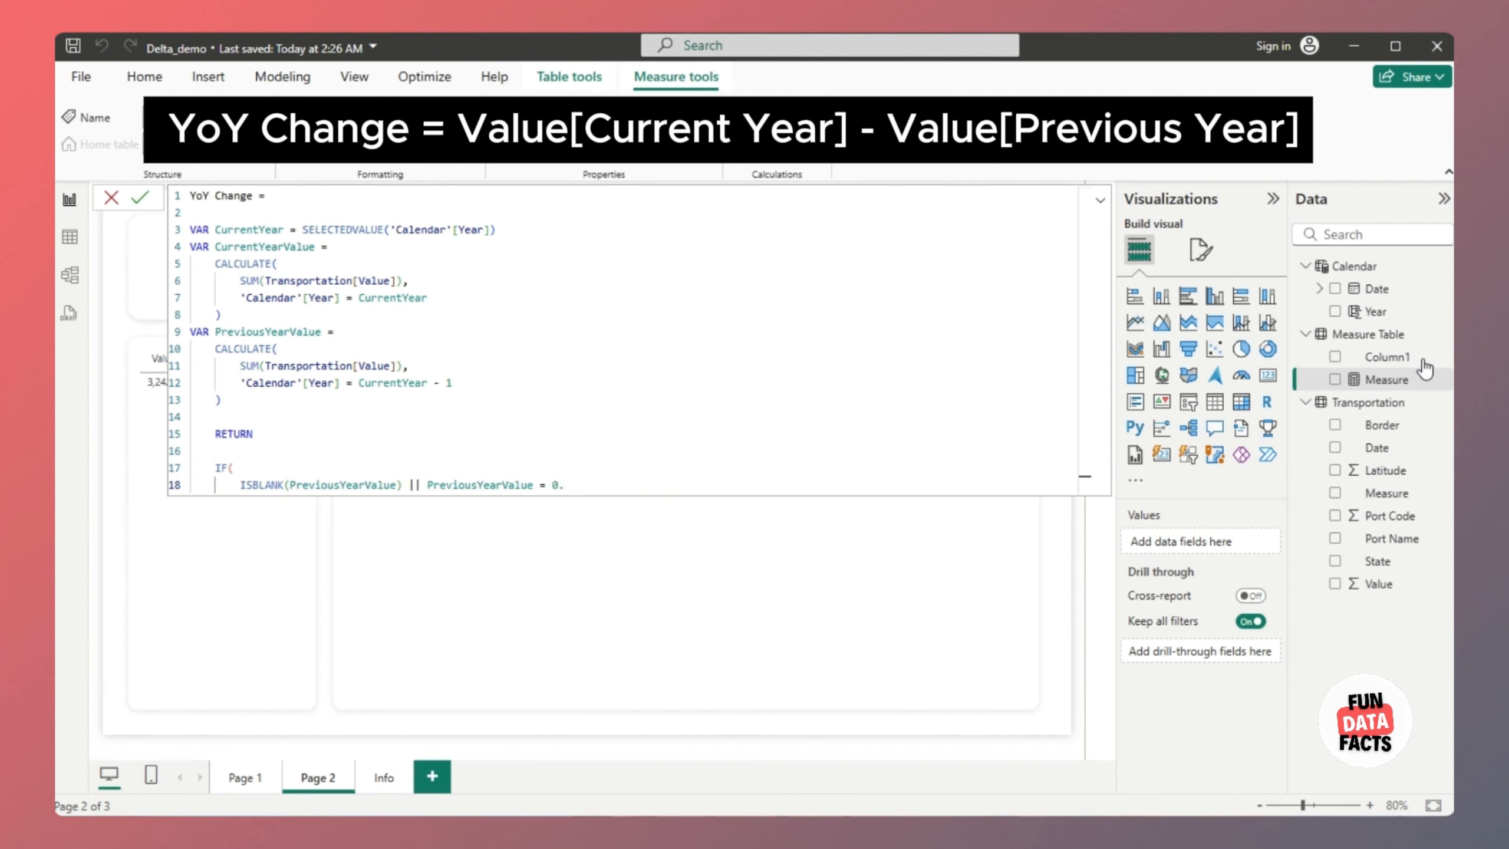
Make the IF return BLANK() when true and CurrentYearValue - PreviousYearValue otherwise, close it, and commit the YoY Change measure
text(,)
key(Return)
text(BLANK())
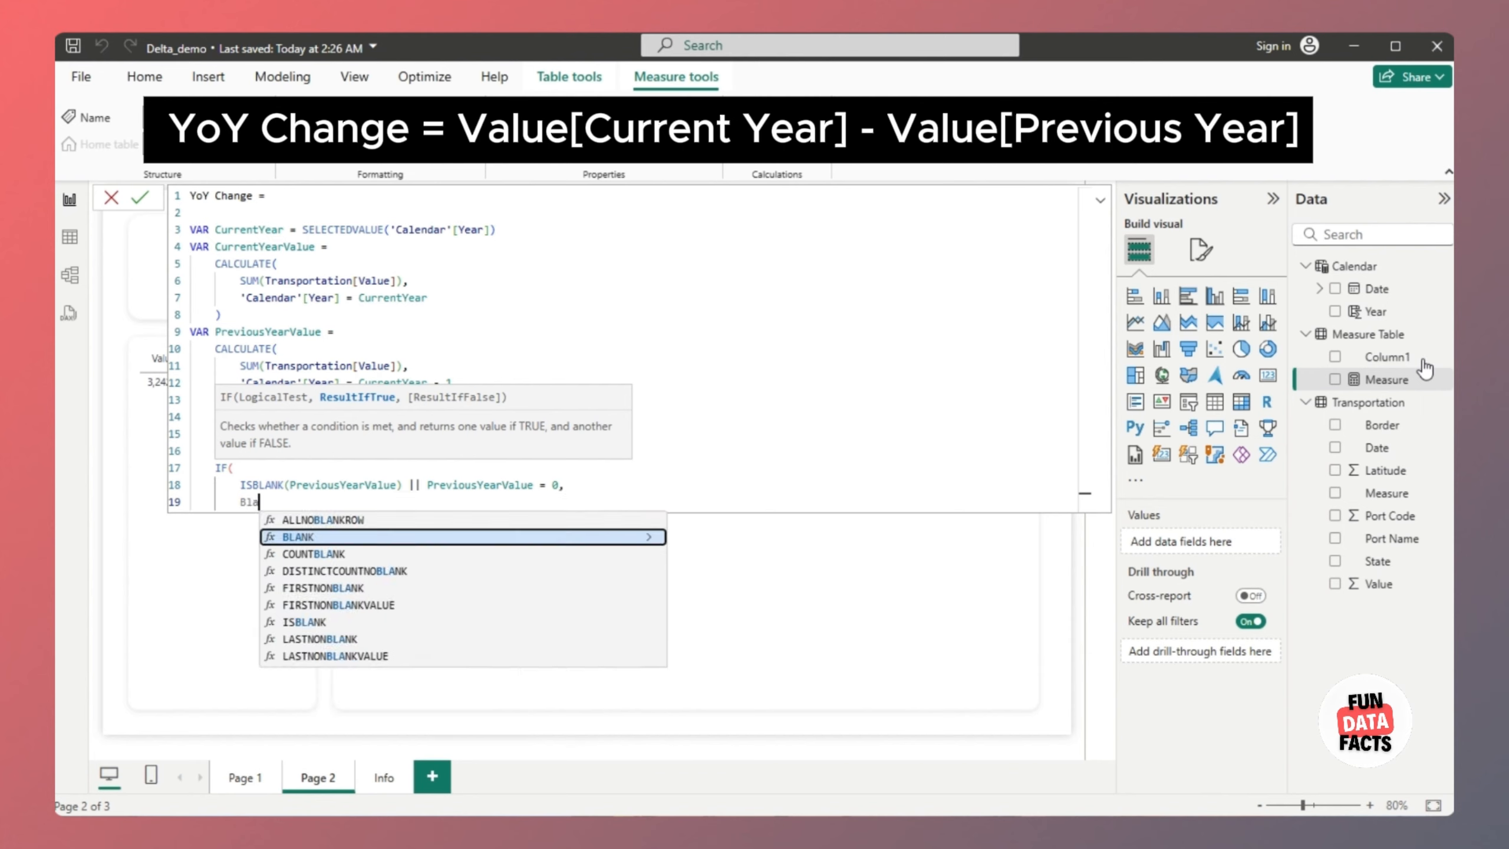
text(,)
key(Return)
text(C)
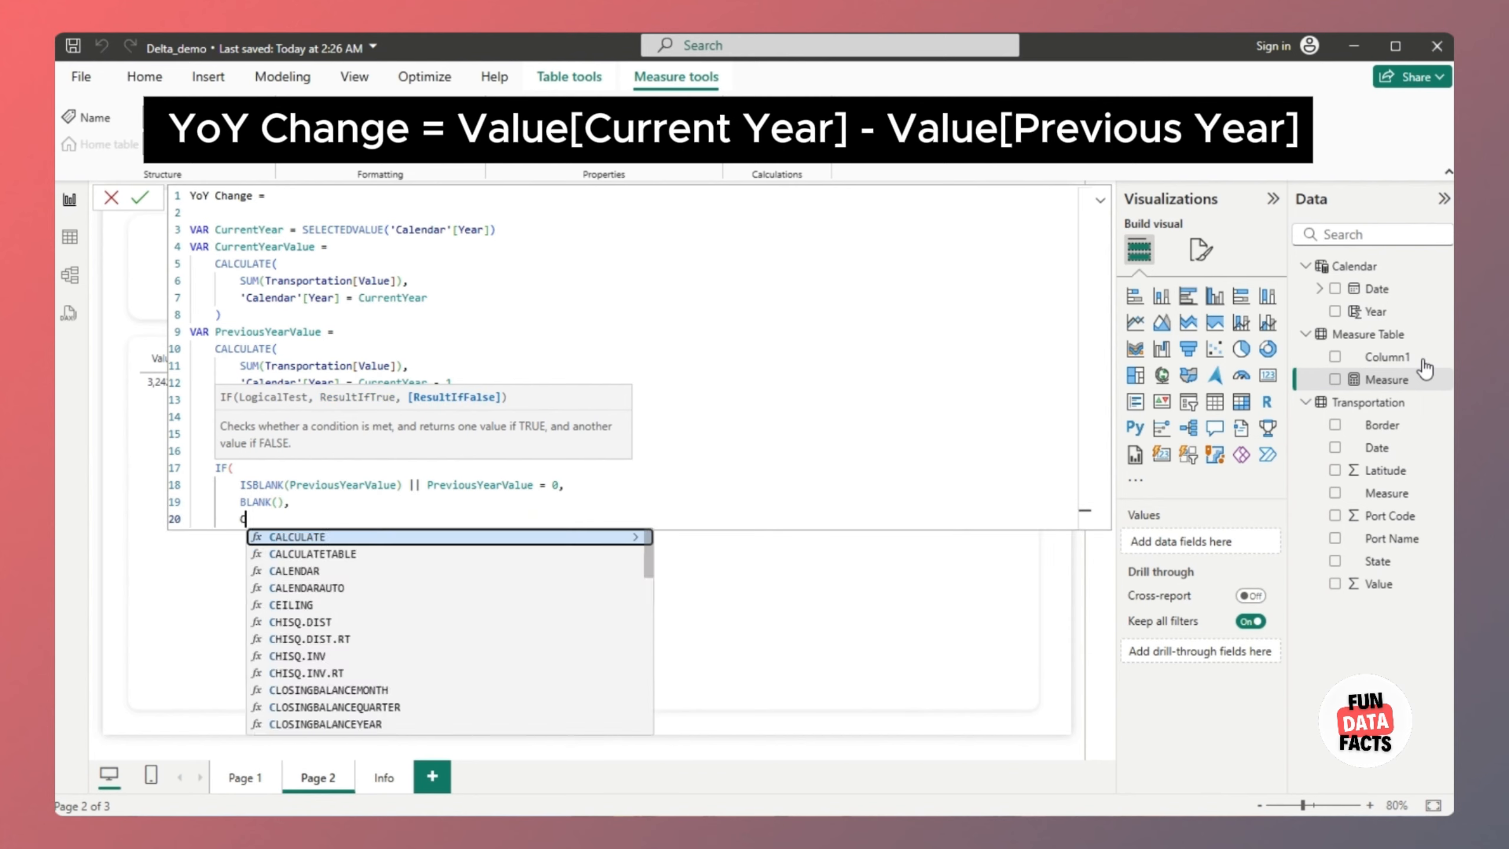
text(urrentYearValue - PreviousYearValue)
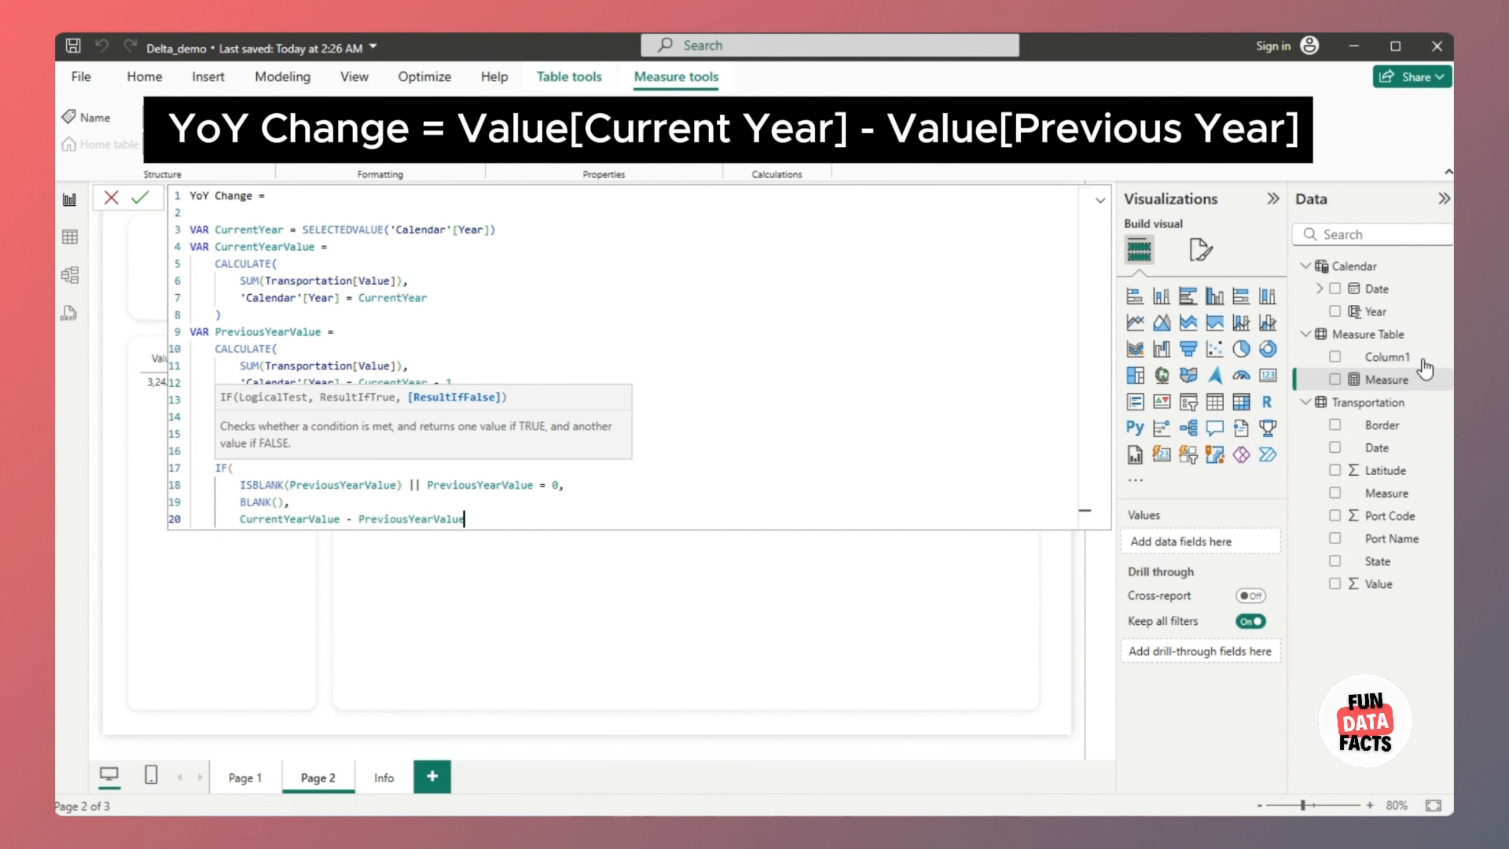
key(Return)
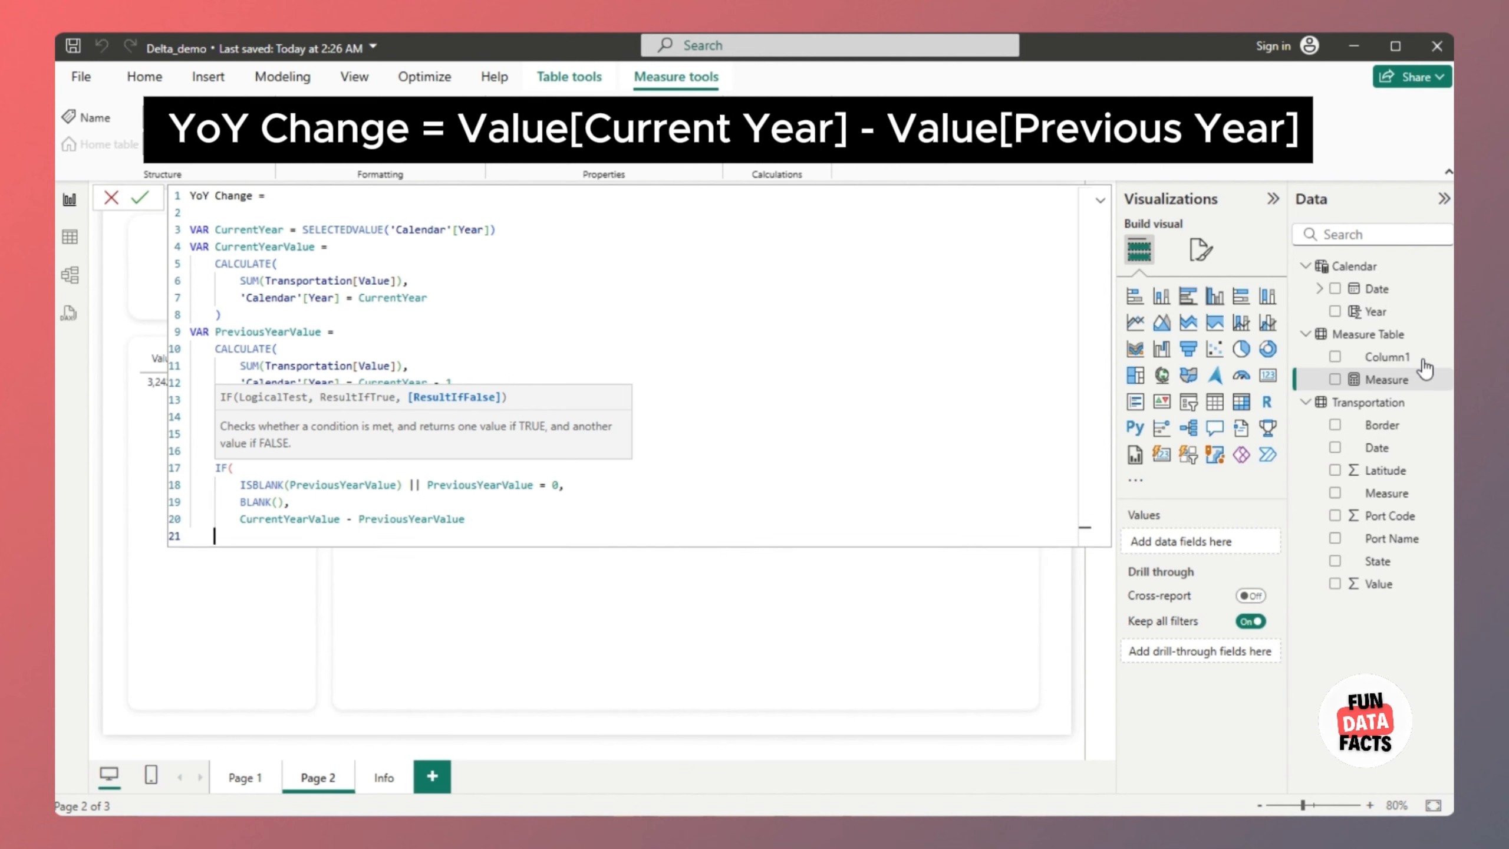
text())
key(Return)
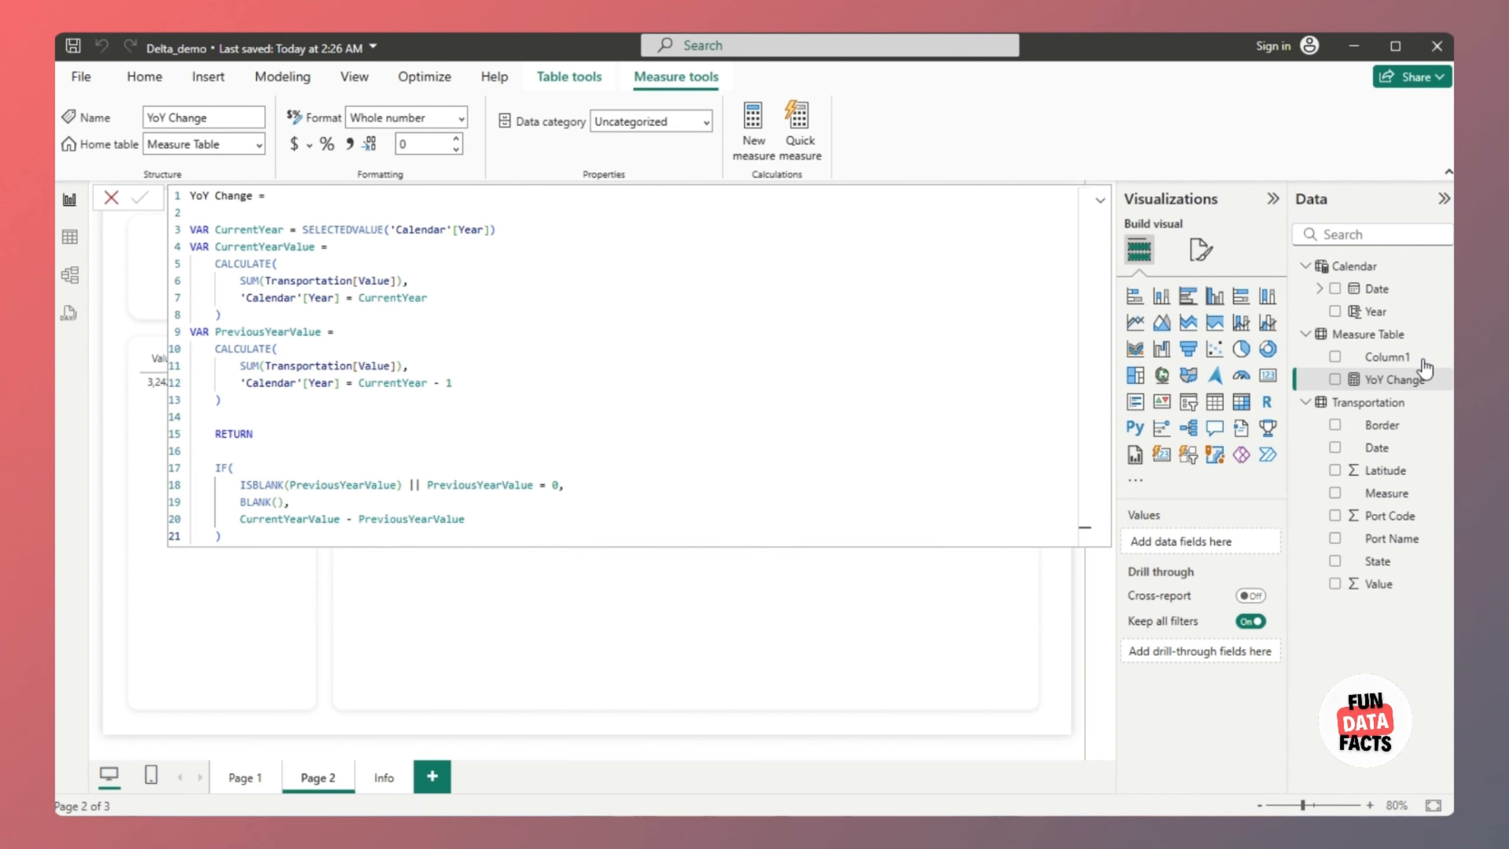
Delete the placeholder column Column1 from the Measure Table
click(1424, 339)
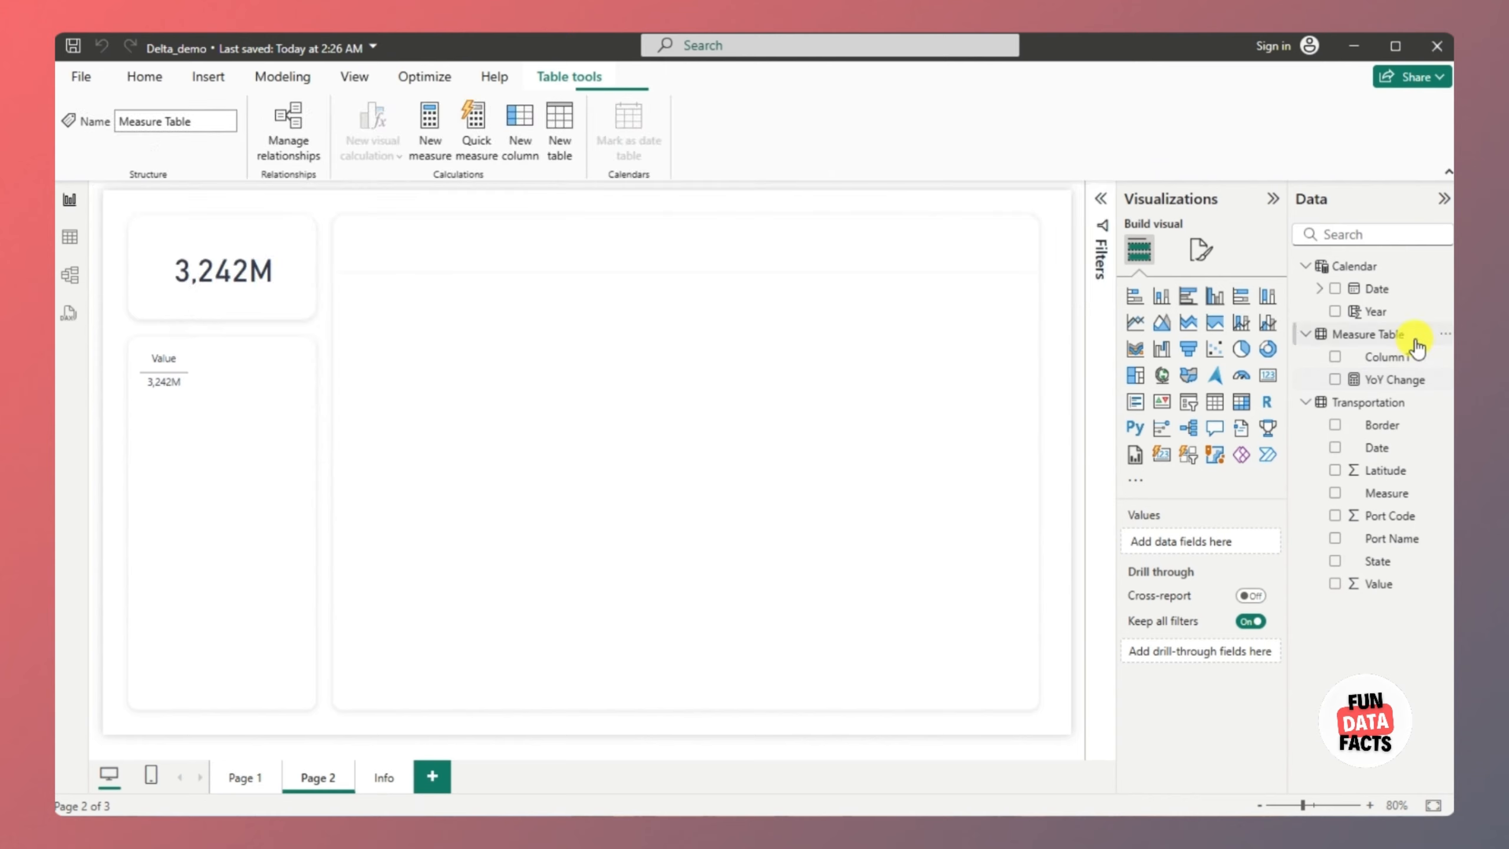
right_click(1448, 364)
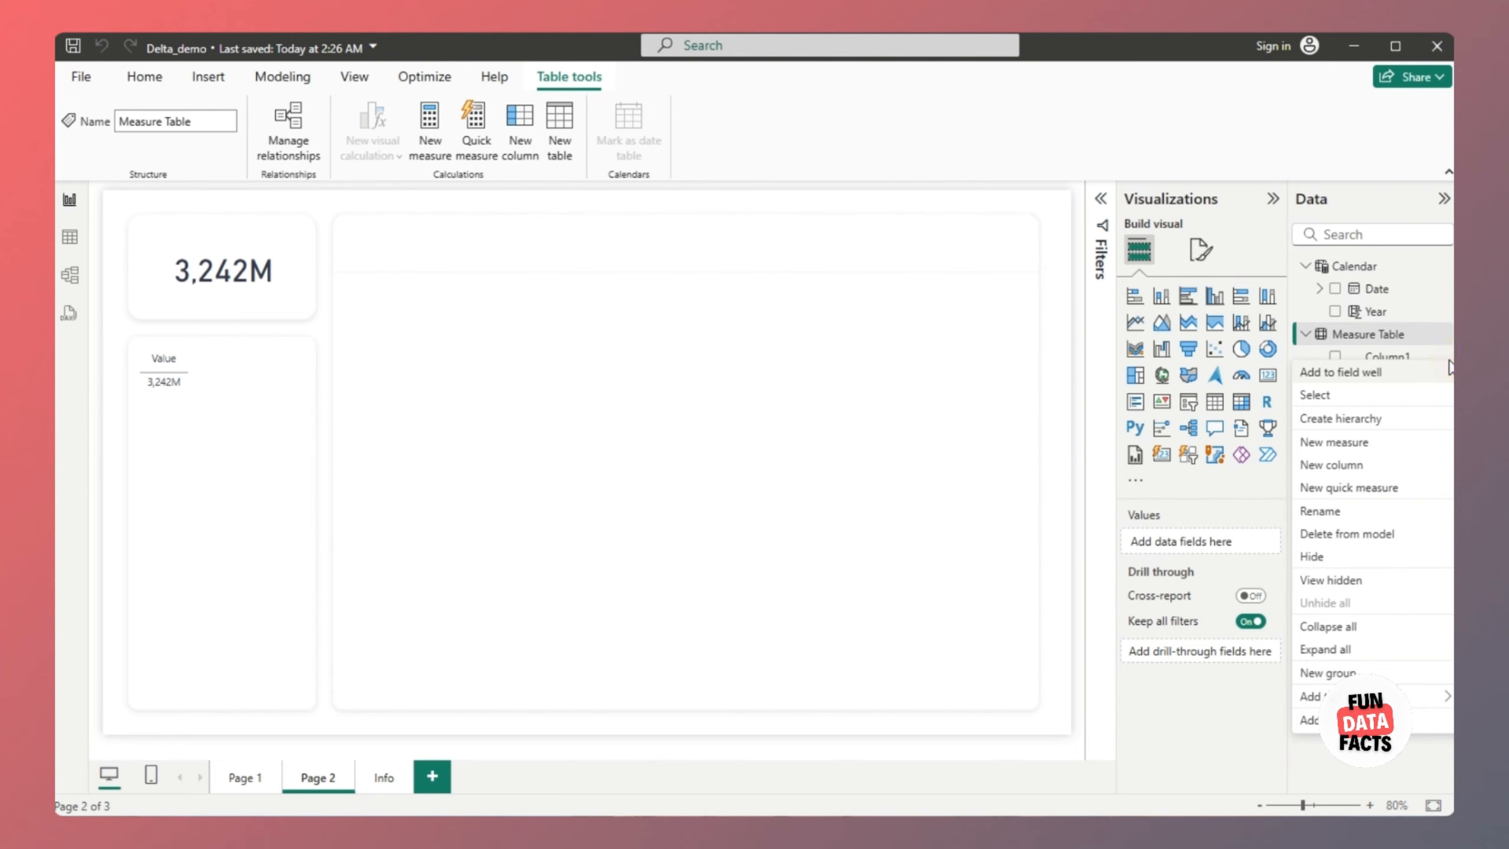
click(1366, 533)
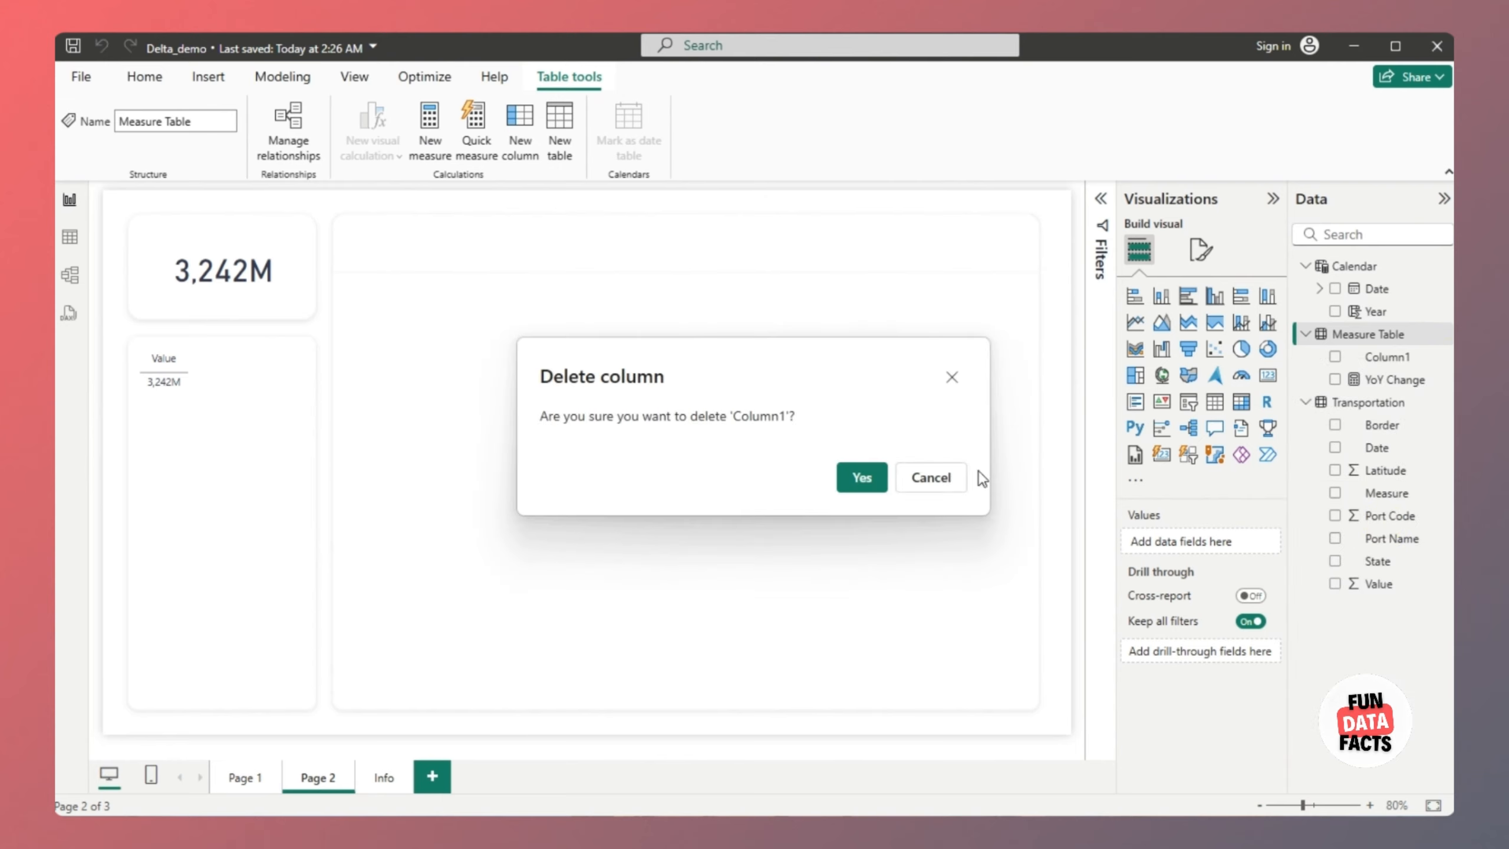
click(862, 479)
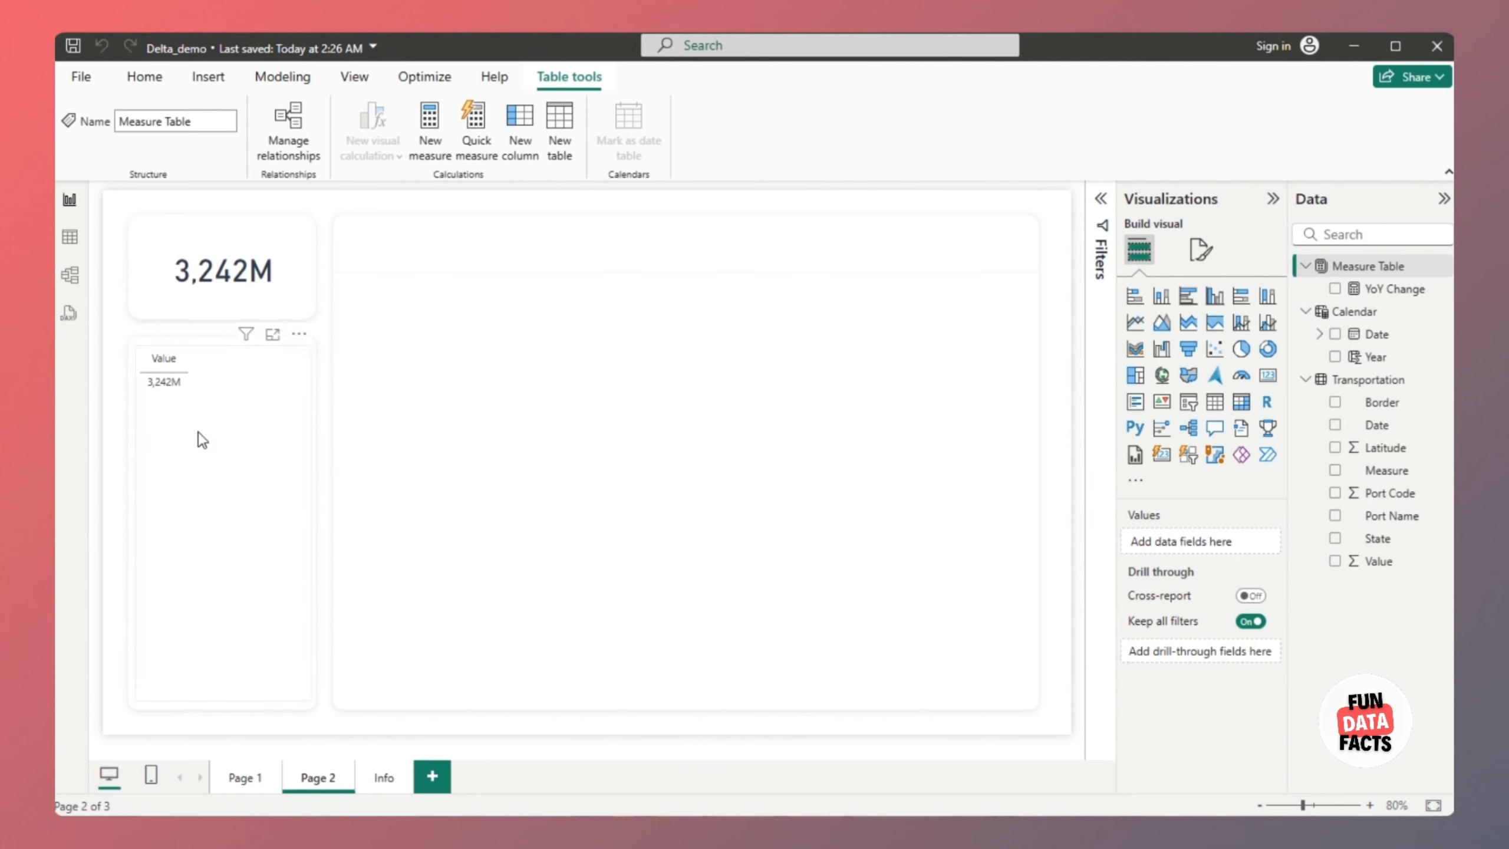
Add the Calendar Year field above Value in the table visual and set it to Don't summarize
click(221, 445)
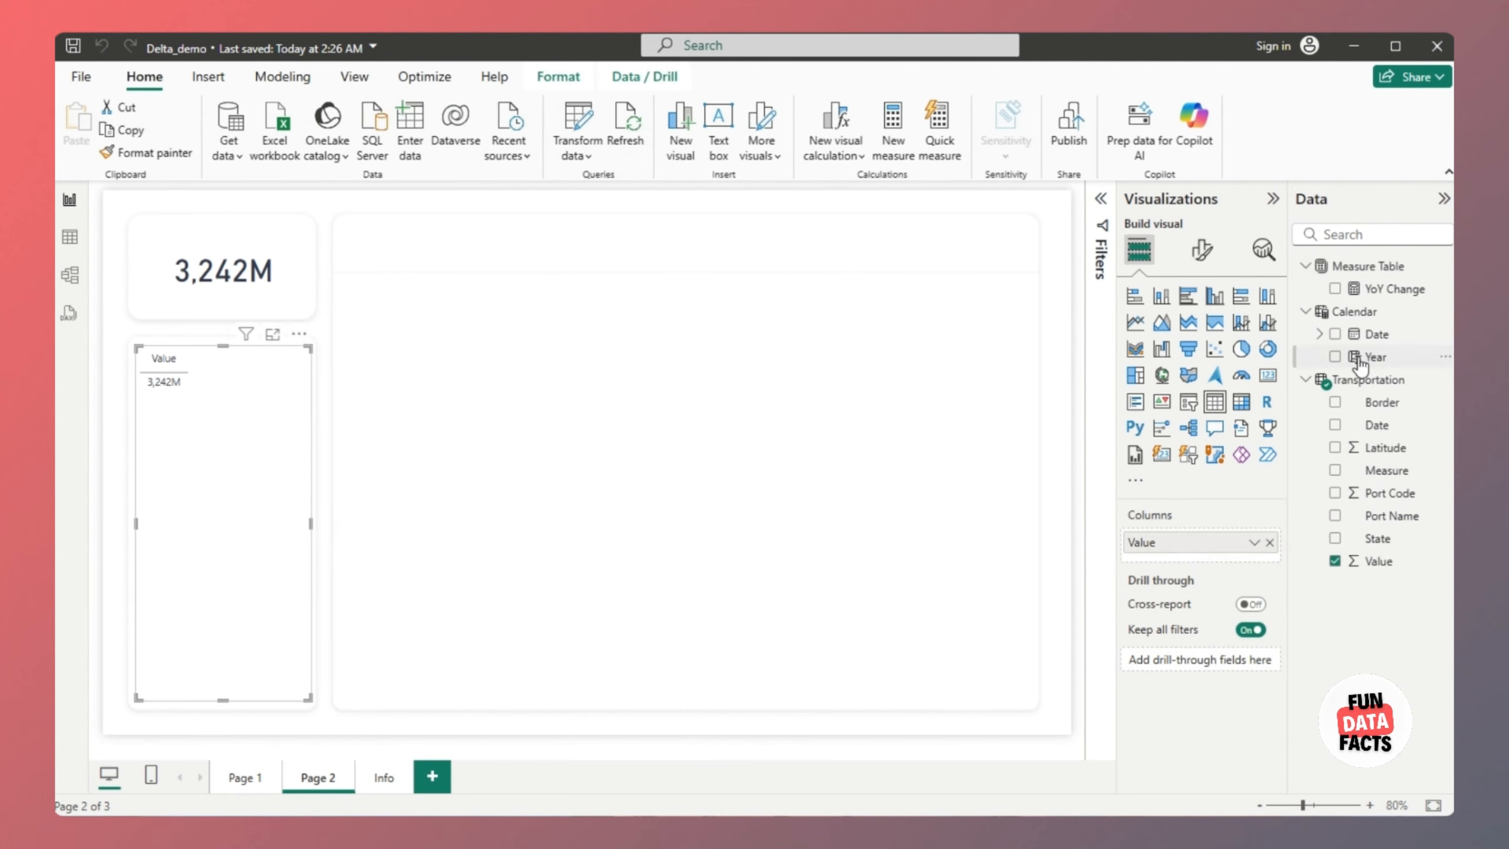
drag(1373, 357, 1165, 540)
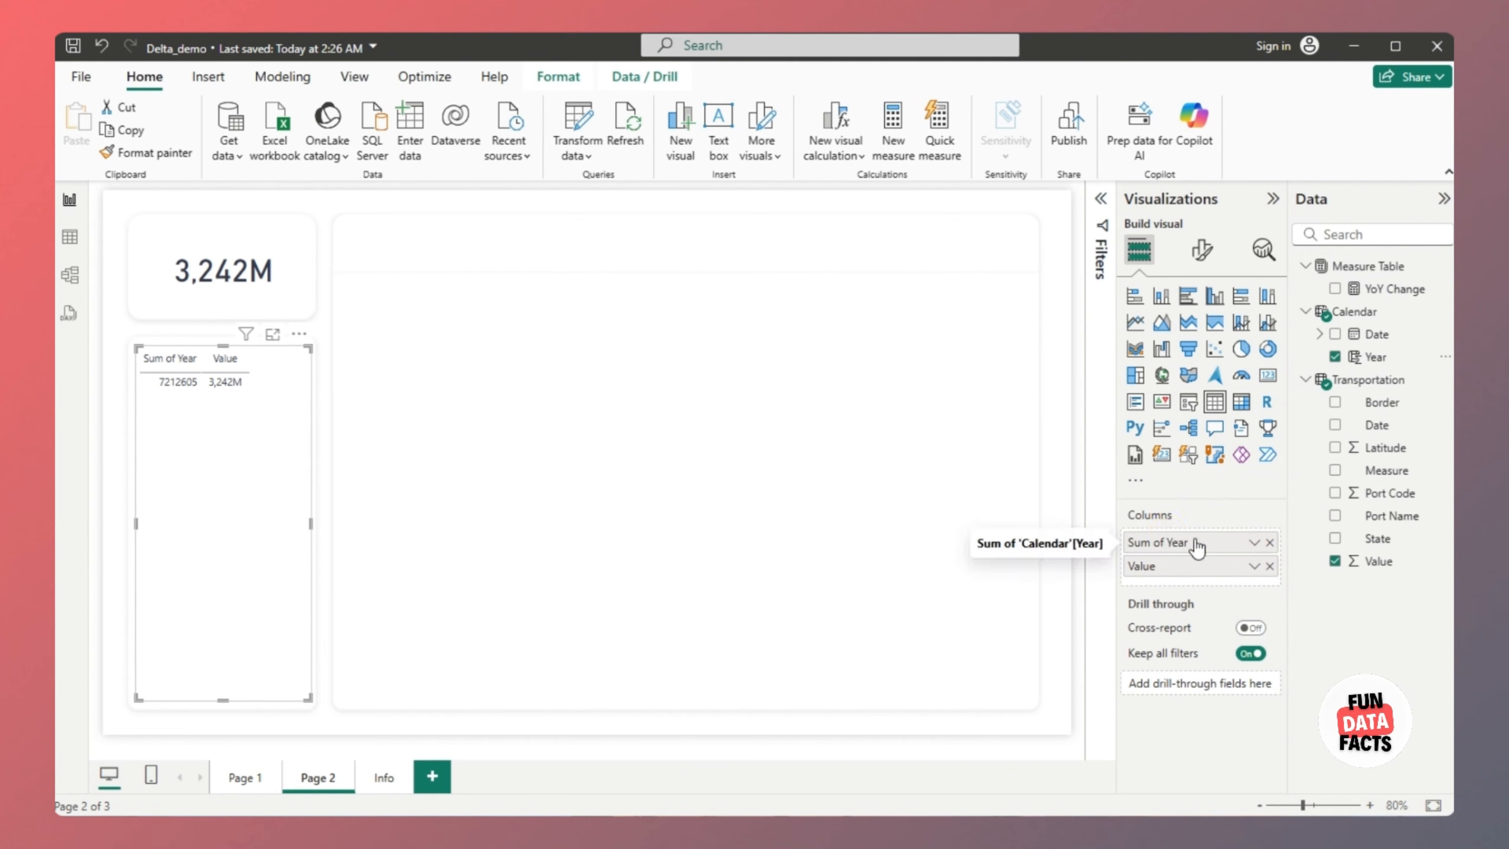
click(1253, 543)
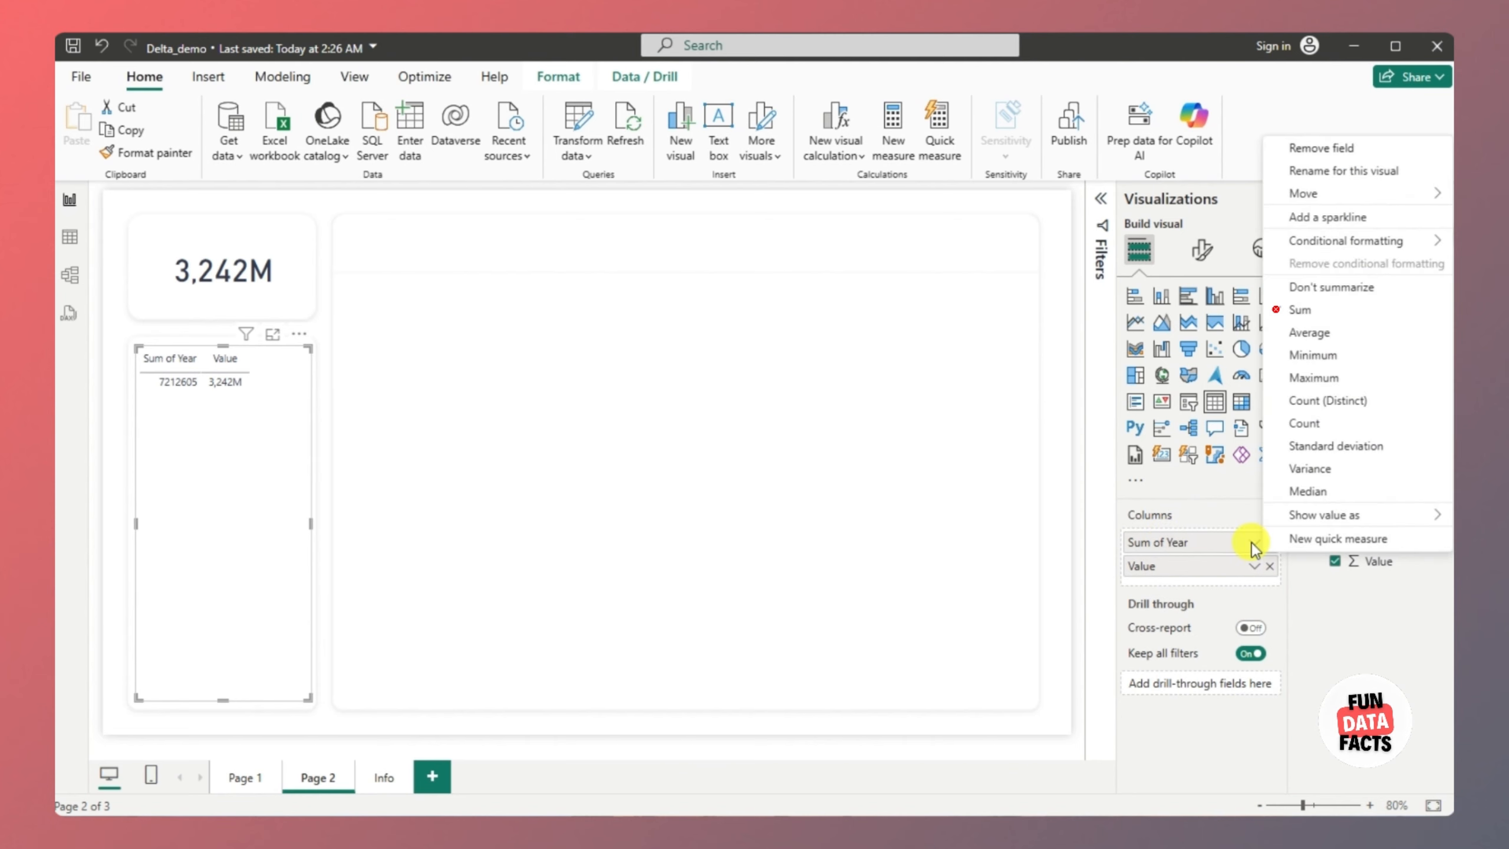
click(1289, 291)
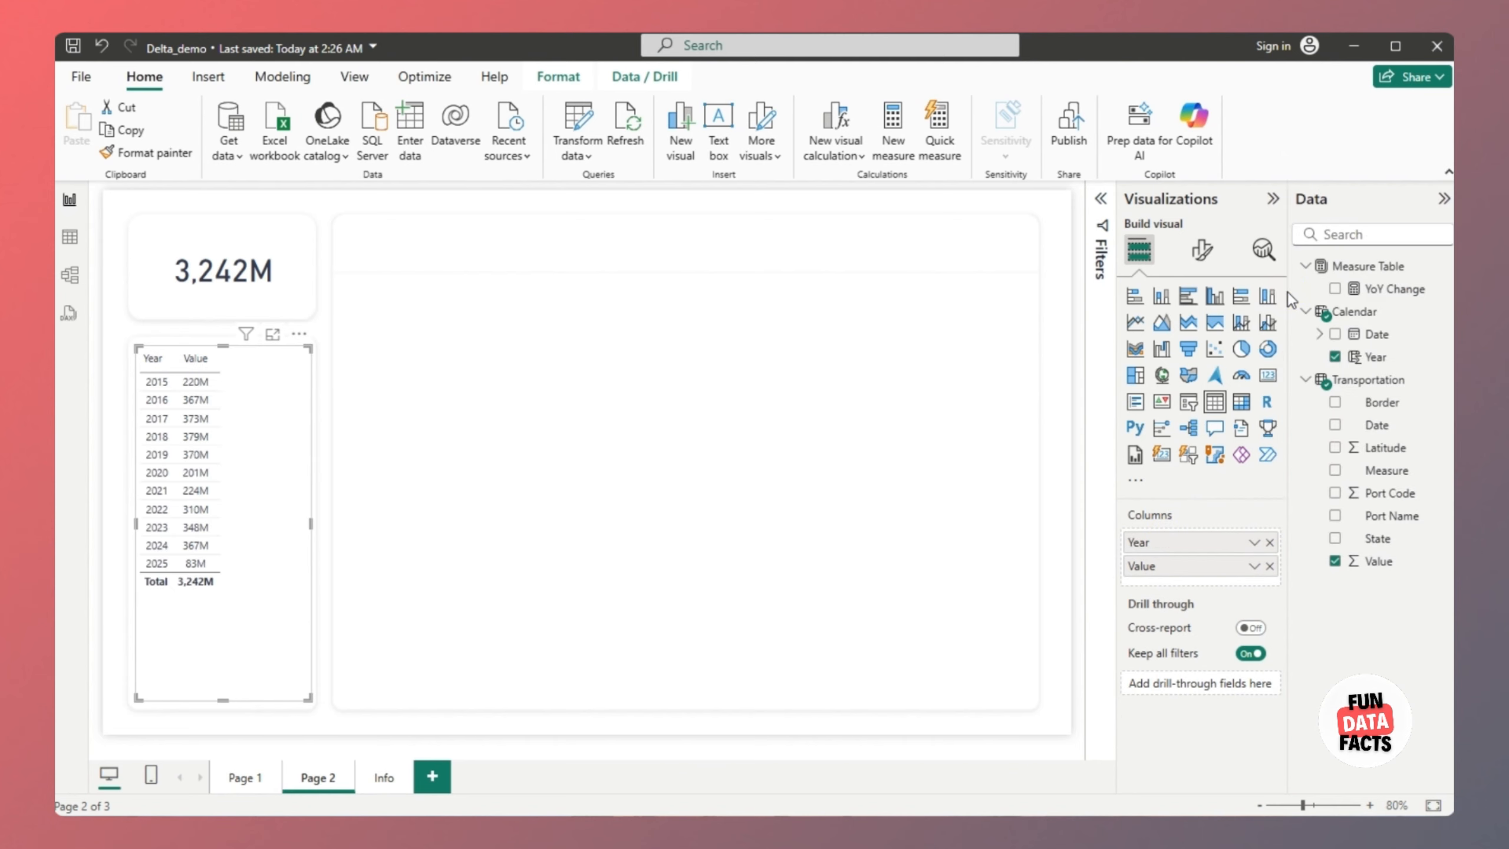
Add the YoY Change measure to the table visual's columns after Value and remove it again
drag(1366, 289, 1246, 583)
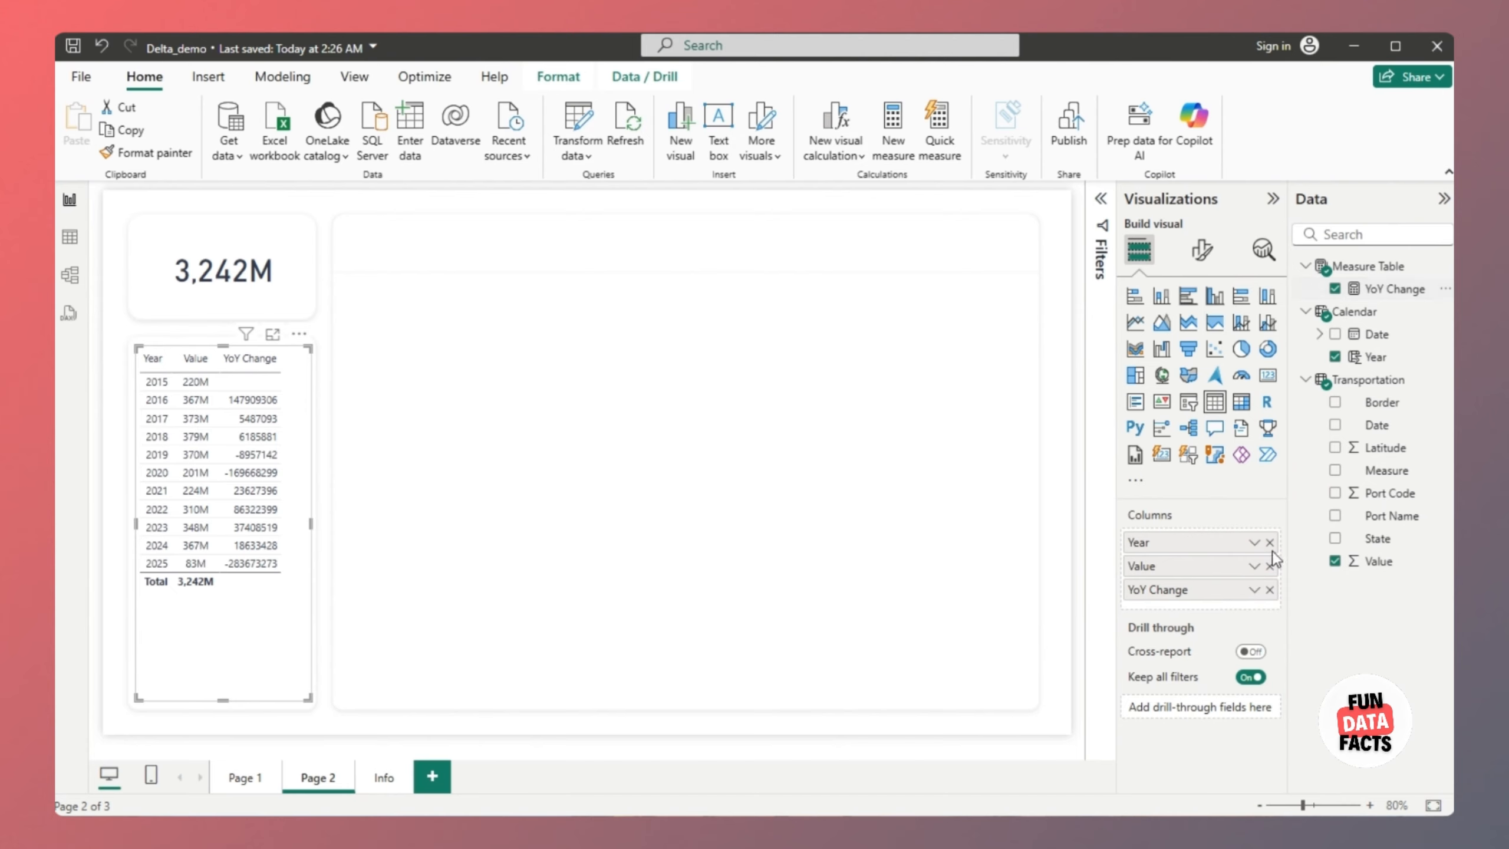
click(1335, 289)
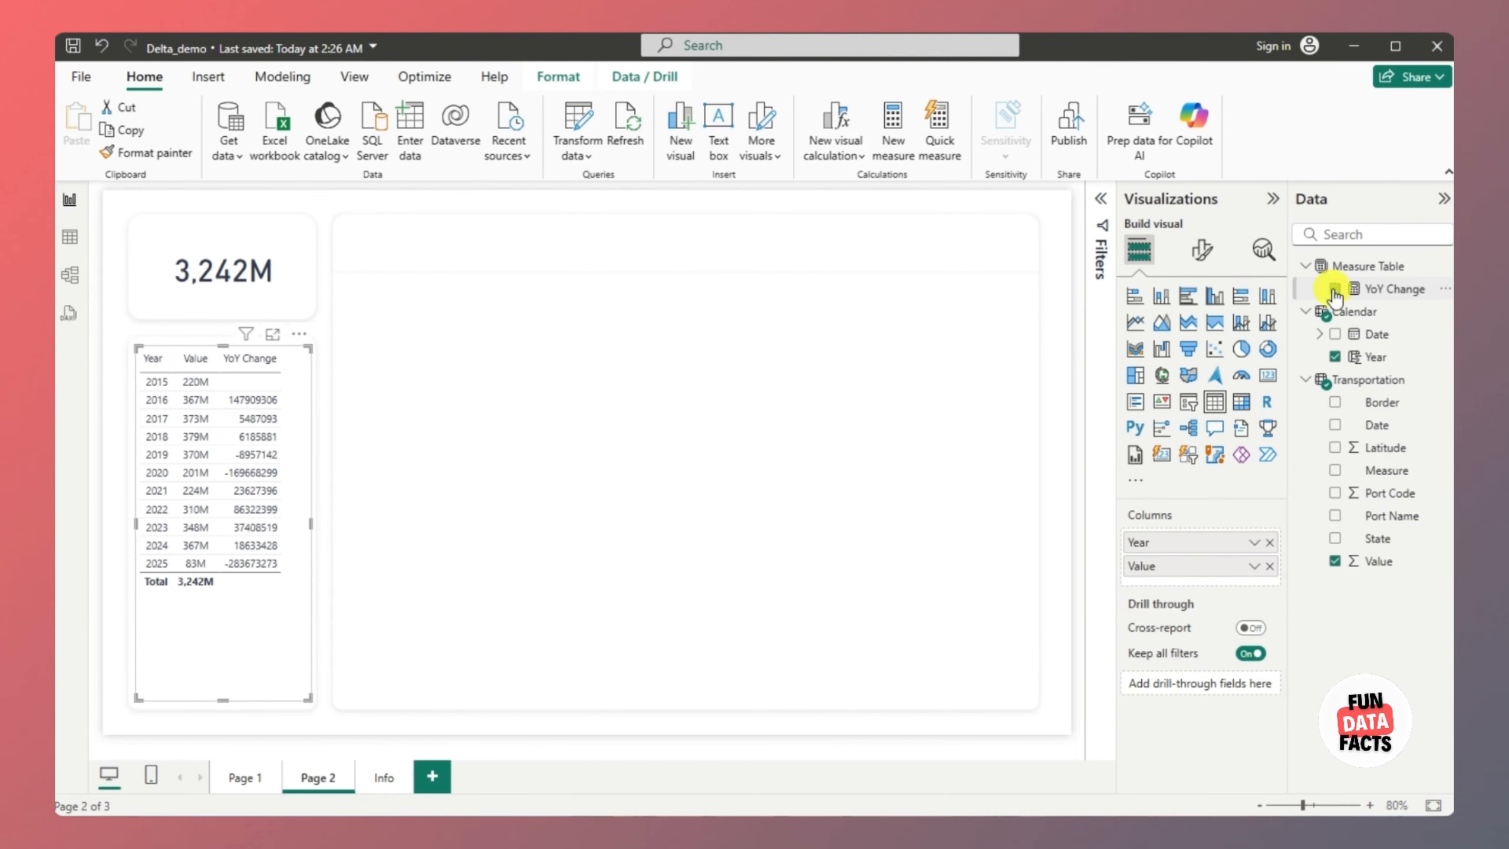
Add a new measure named YoY % Change to the Measure Table and start a second formula line
click(1443, 267)
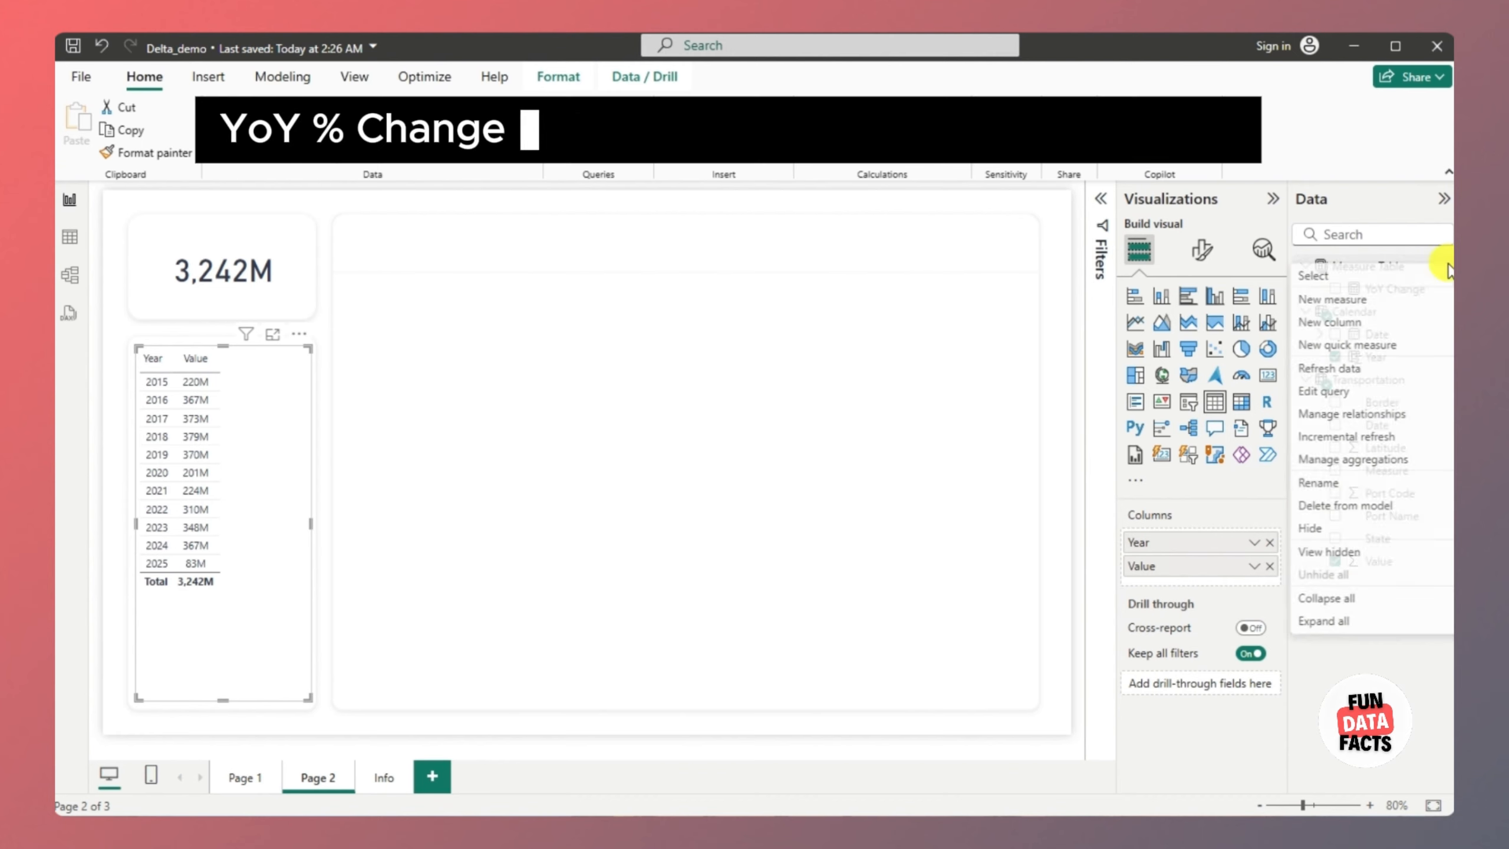
click(1418, 297)
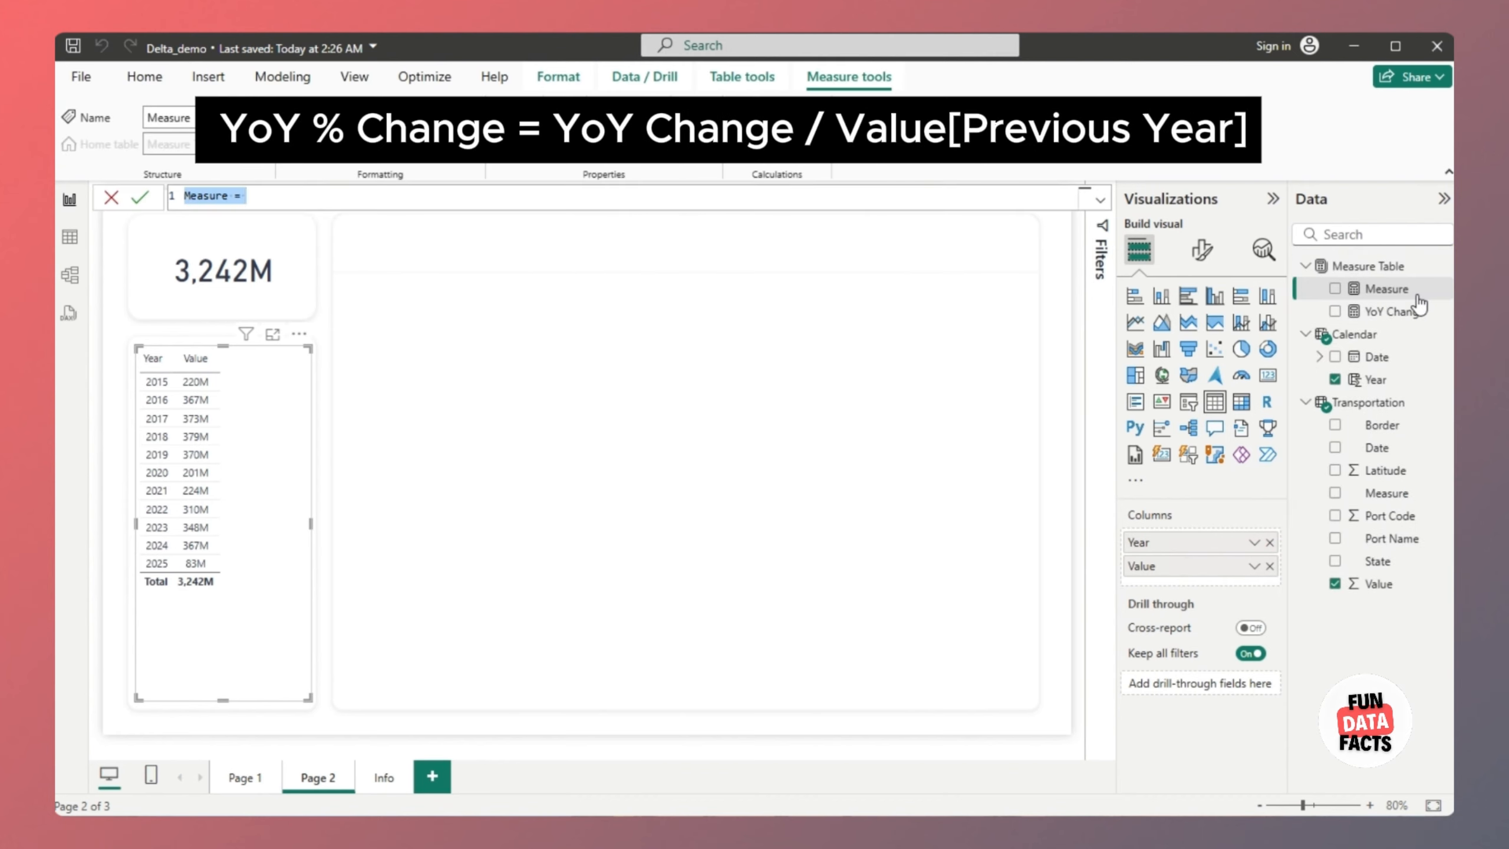
text(YoY % Change =)
key(Return)
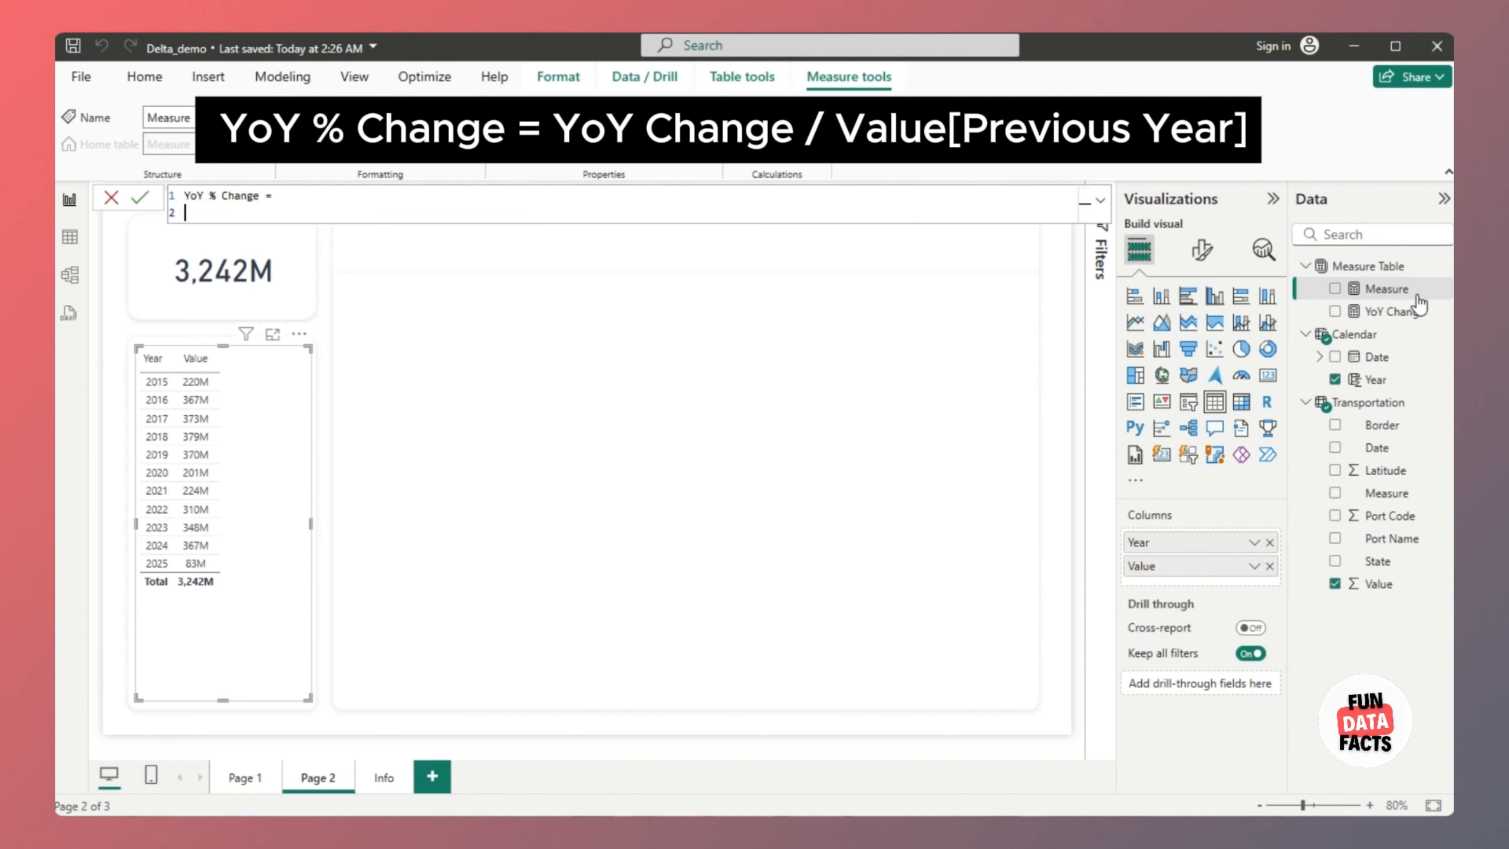
Define the variable CurrentYear in the YoY % Change measure as SELECTEDVALUE('Calendar'[Year])
text(VAR CurrentYear = Sele)
key(Down)
key(Down)
key(Down)
key(Down)
key(Tab)
key(Down)
key(Down)
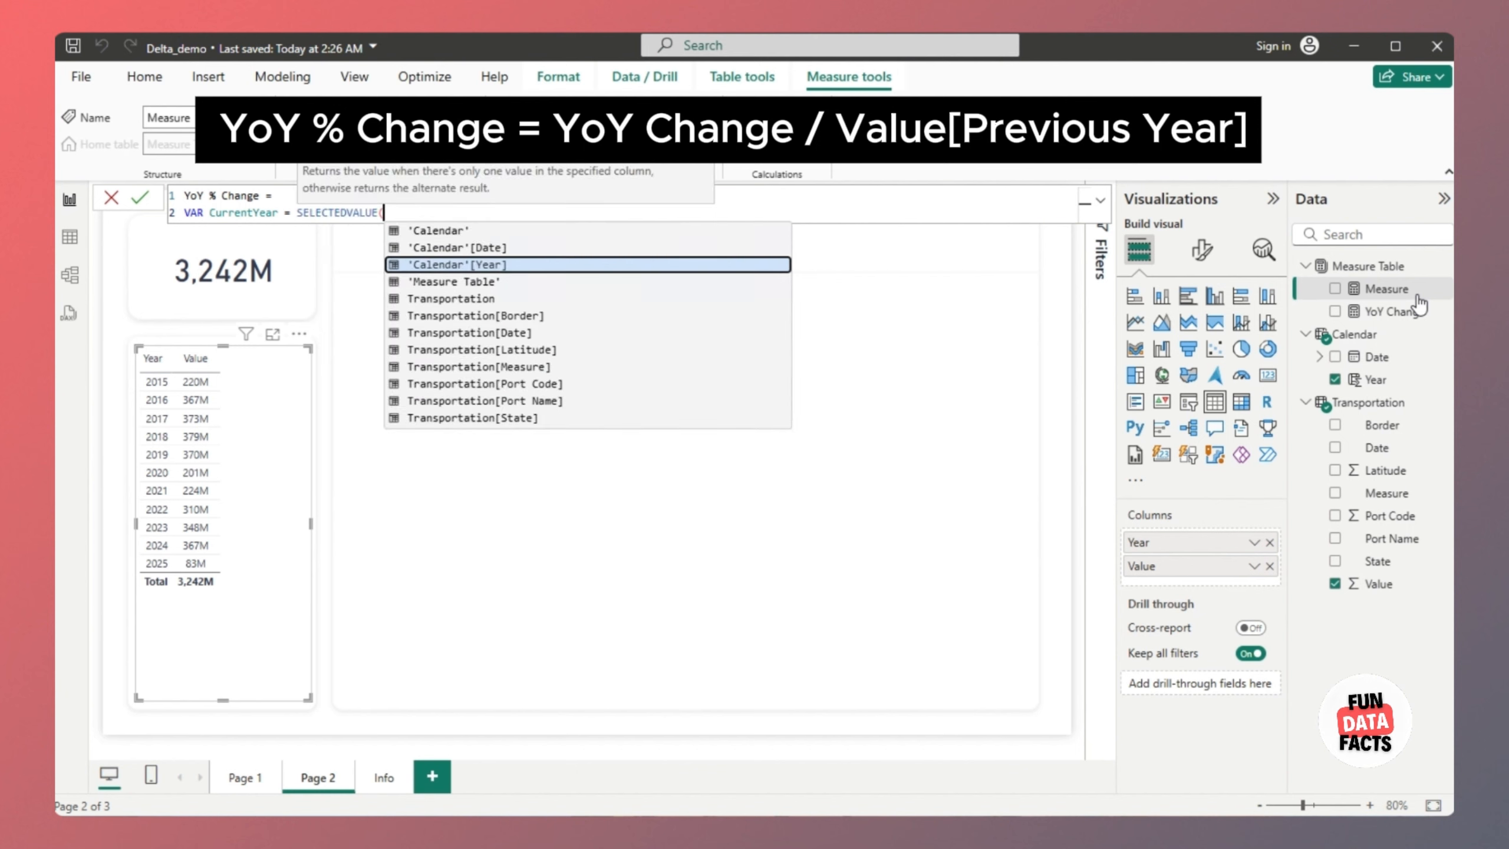
key(Tab)
text())
Declare the variable PreviousYearValue in YoY % Change with a CALCULATE function whose expression is SUM('Transportation'[Value])
key(shift+Return)
text(VAR Prev)
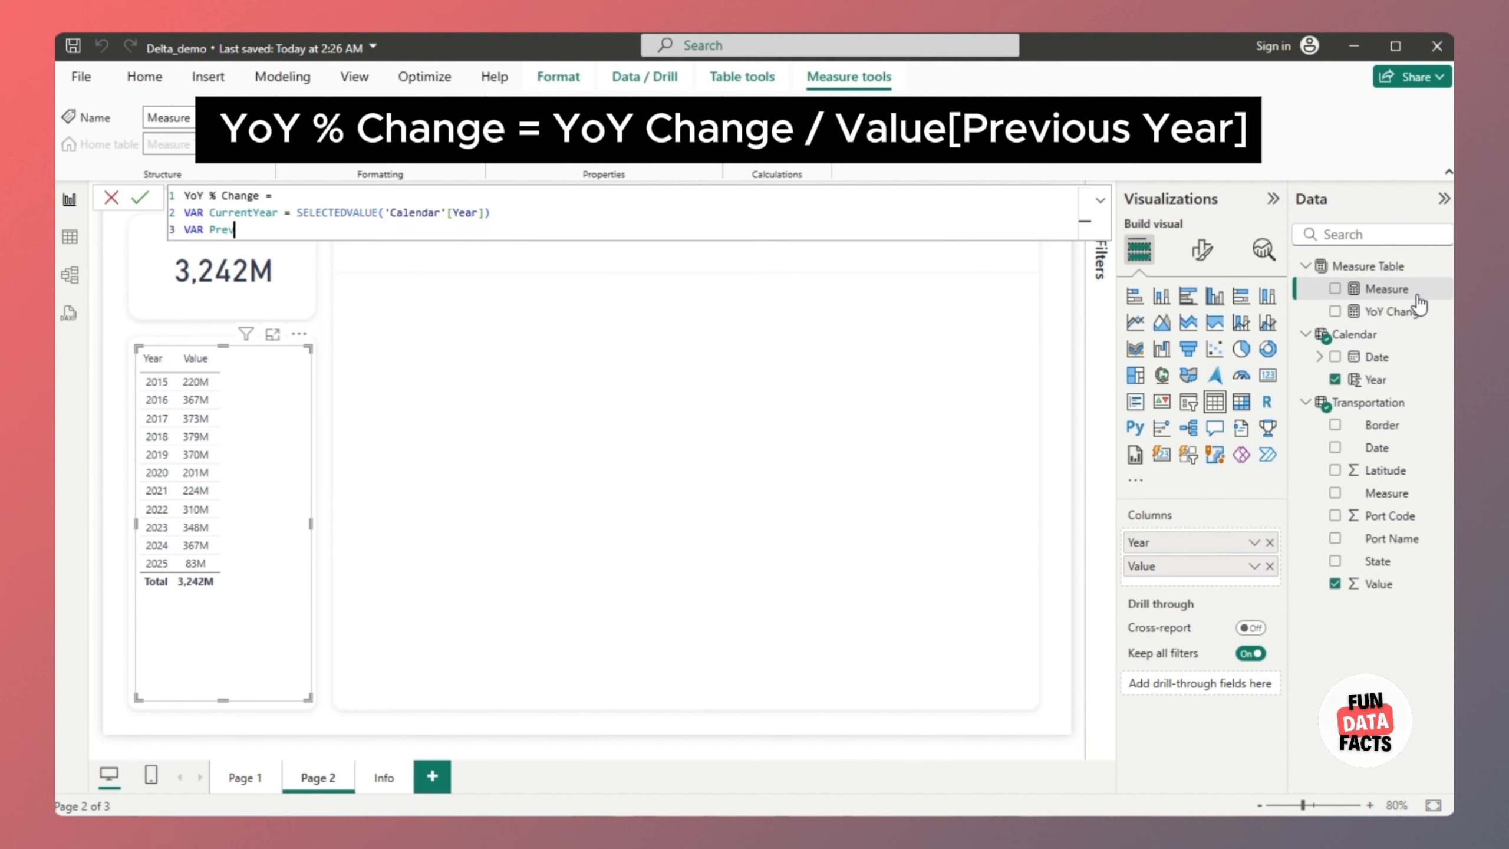
text(iousYearValue =)
key(shift+Return)
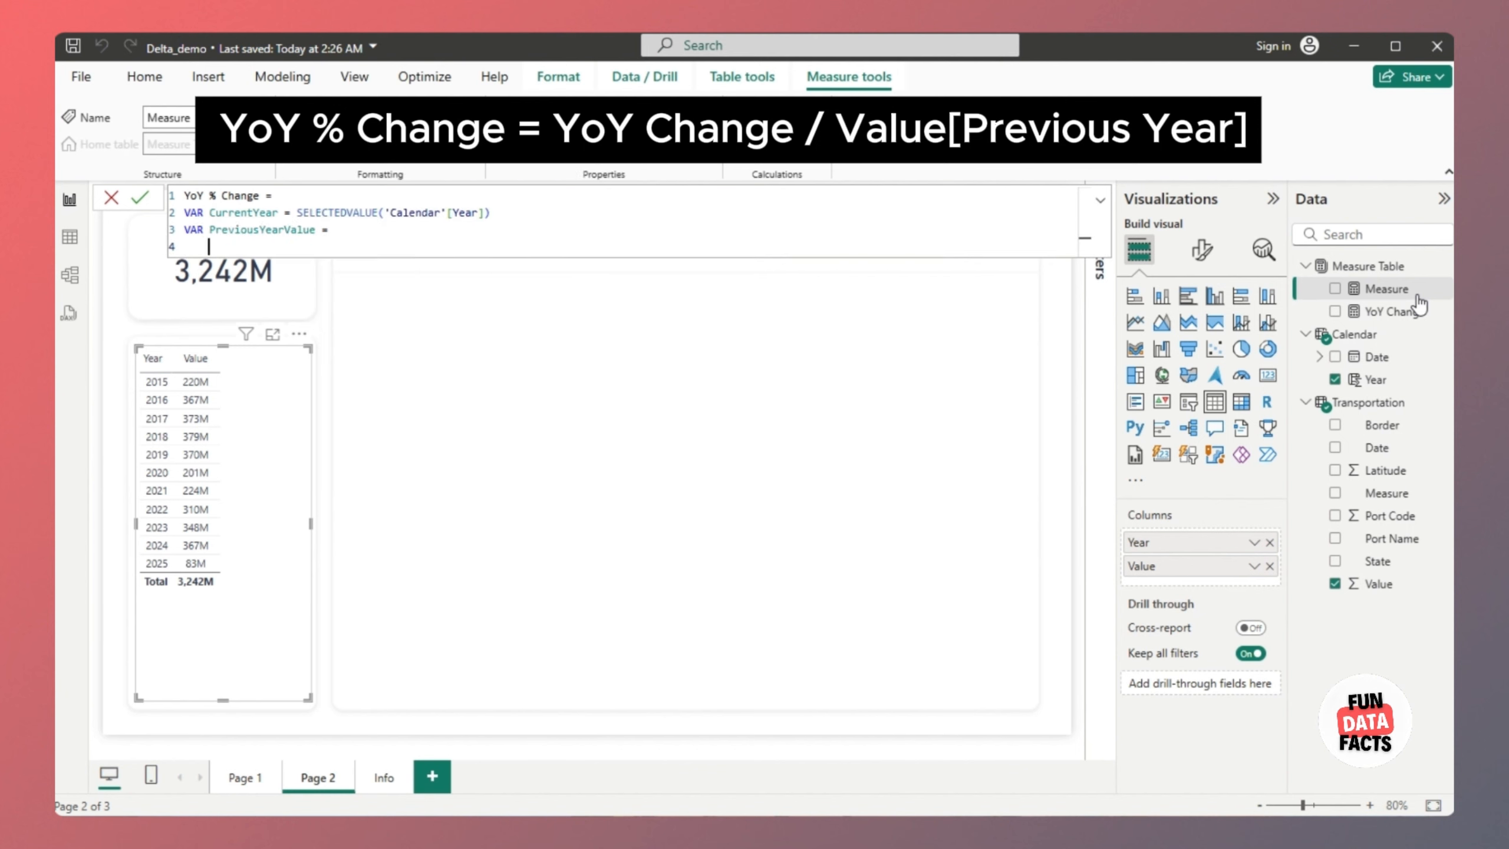
text(CALCULATE()
key(shift+Return)
text(SUM('Transportation'[Value]),)
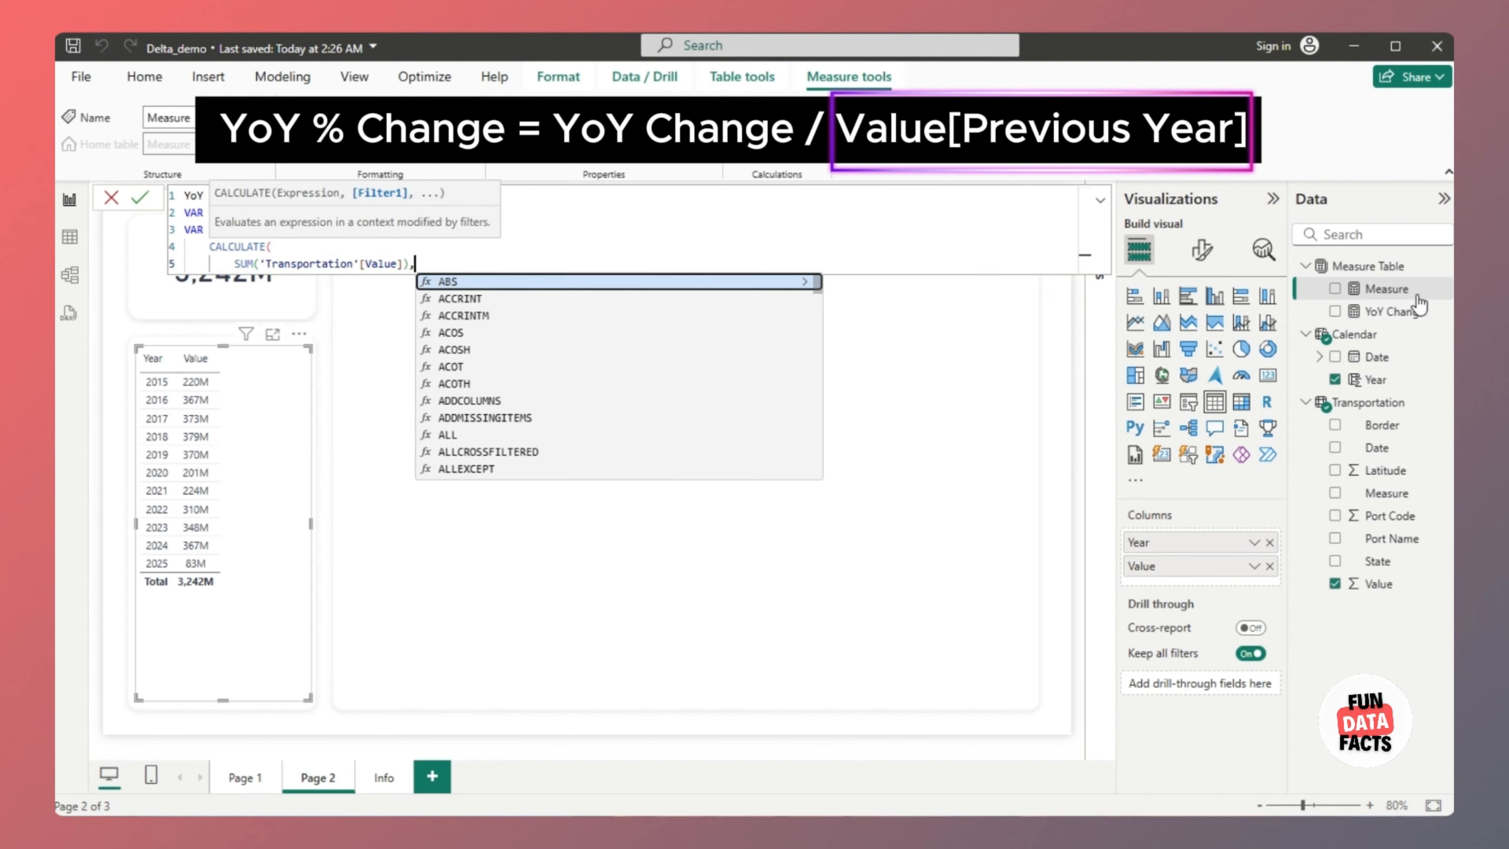
Filter the CALCULATE in PreviousYearValue with 'Calendar'[Year] = CurrentYear - 1 and close the function
key(shift+Return)
text('Calendar'[Year] = Cu)
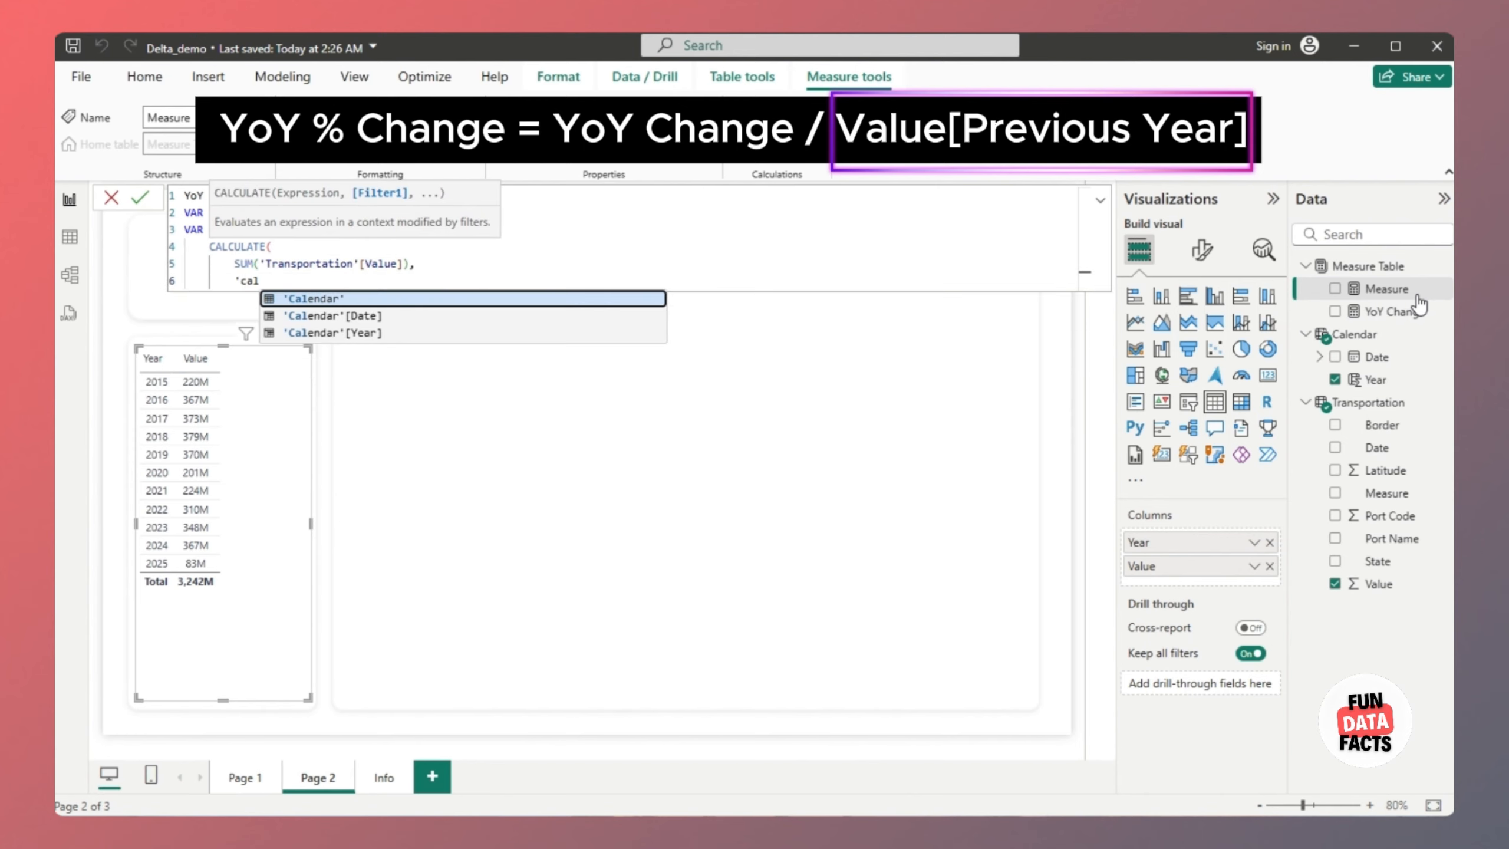
text(rrentYear - 1)
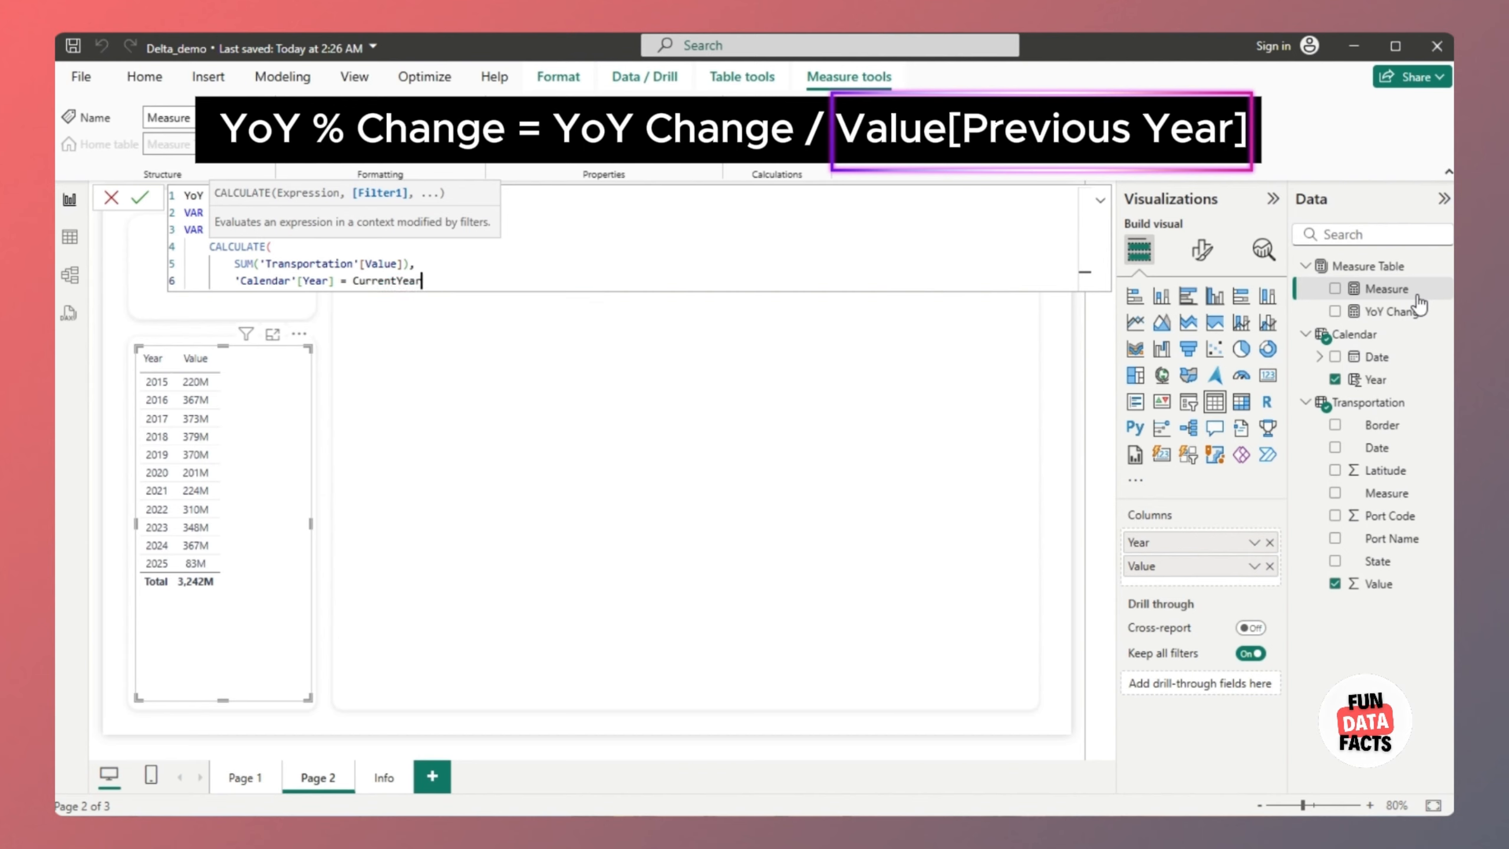
key(shift+Return)
text())
Add RETURN with an IF function that gives BLANK() when ISBLANK(PreviousYearValue) || PreviousYearValue = 0
key(shift+Return)
key(shift+Return)
text(RETURN)
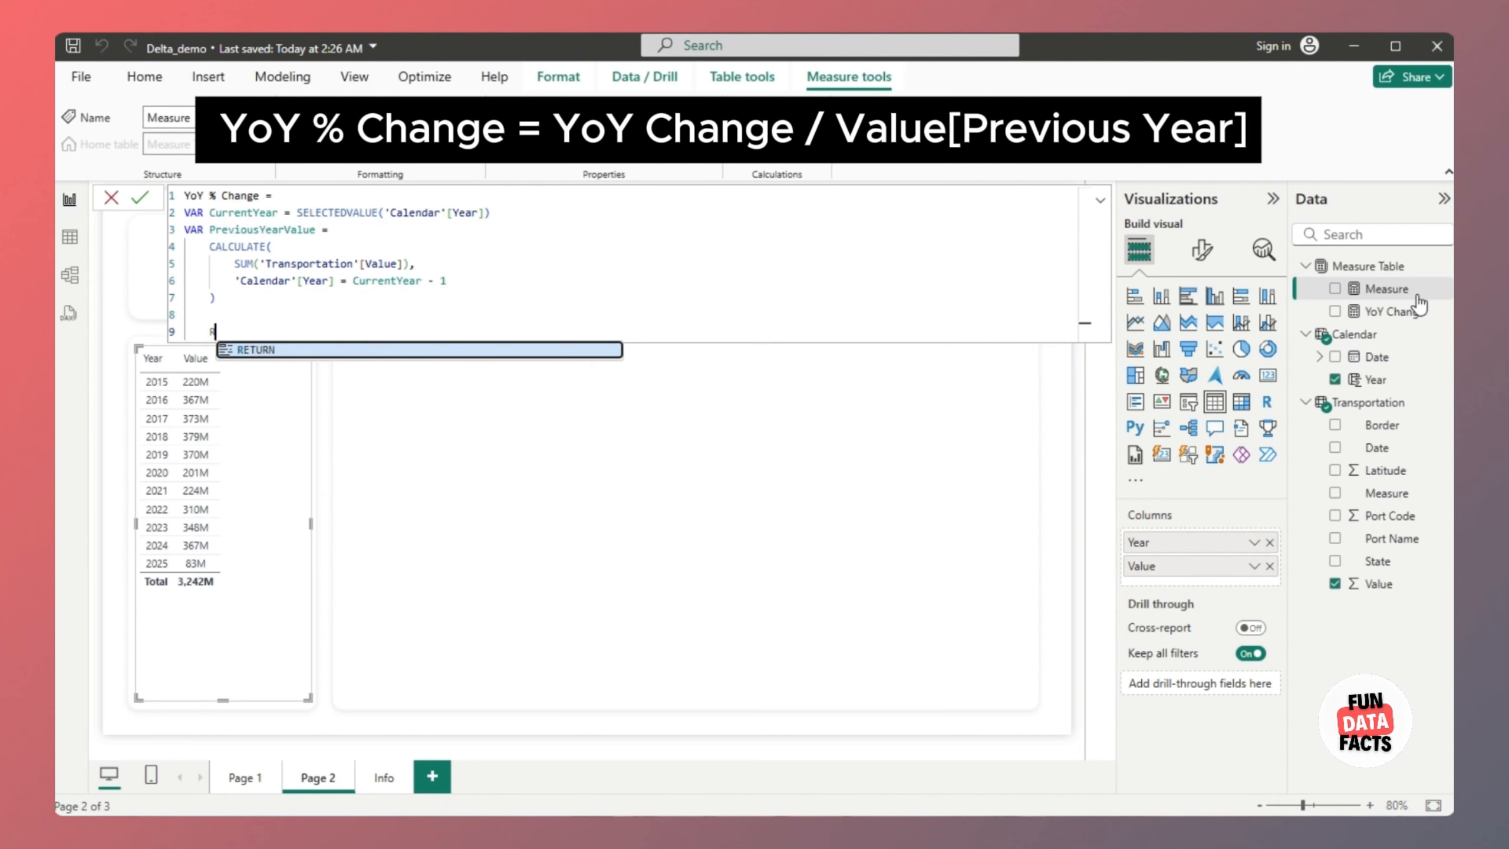
key(shift+Return)
key(shift+Return)
text(IF()
key(shift+Return)
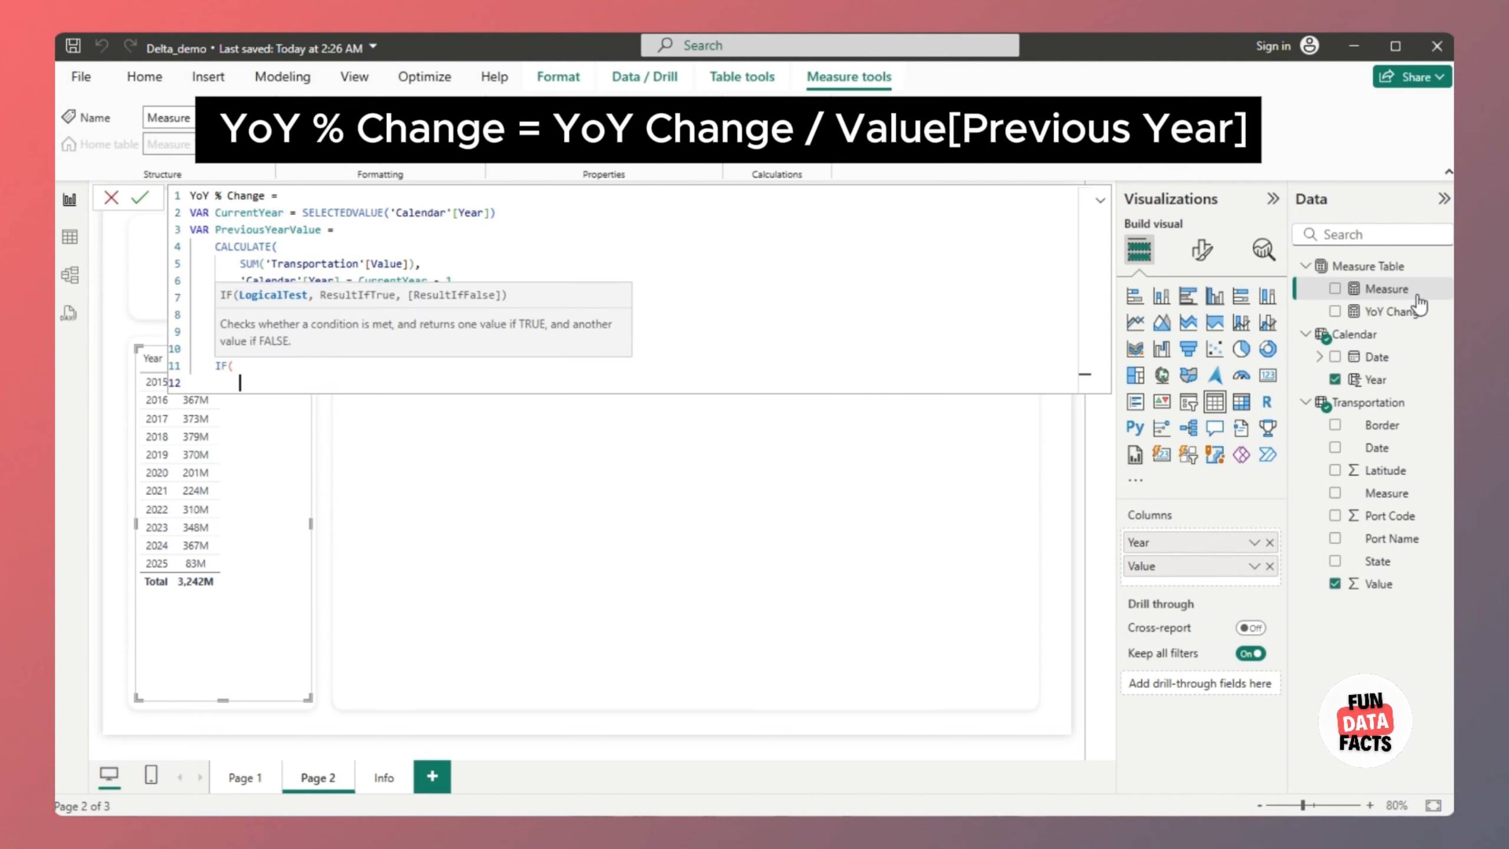
text(ISBLANK(Previou)
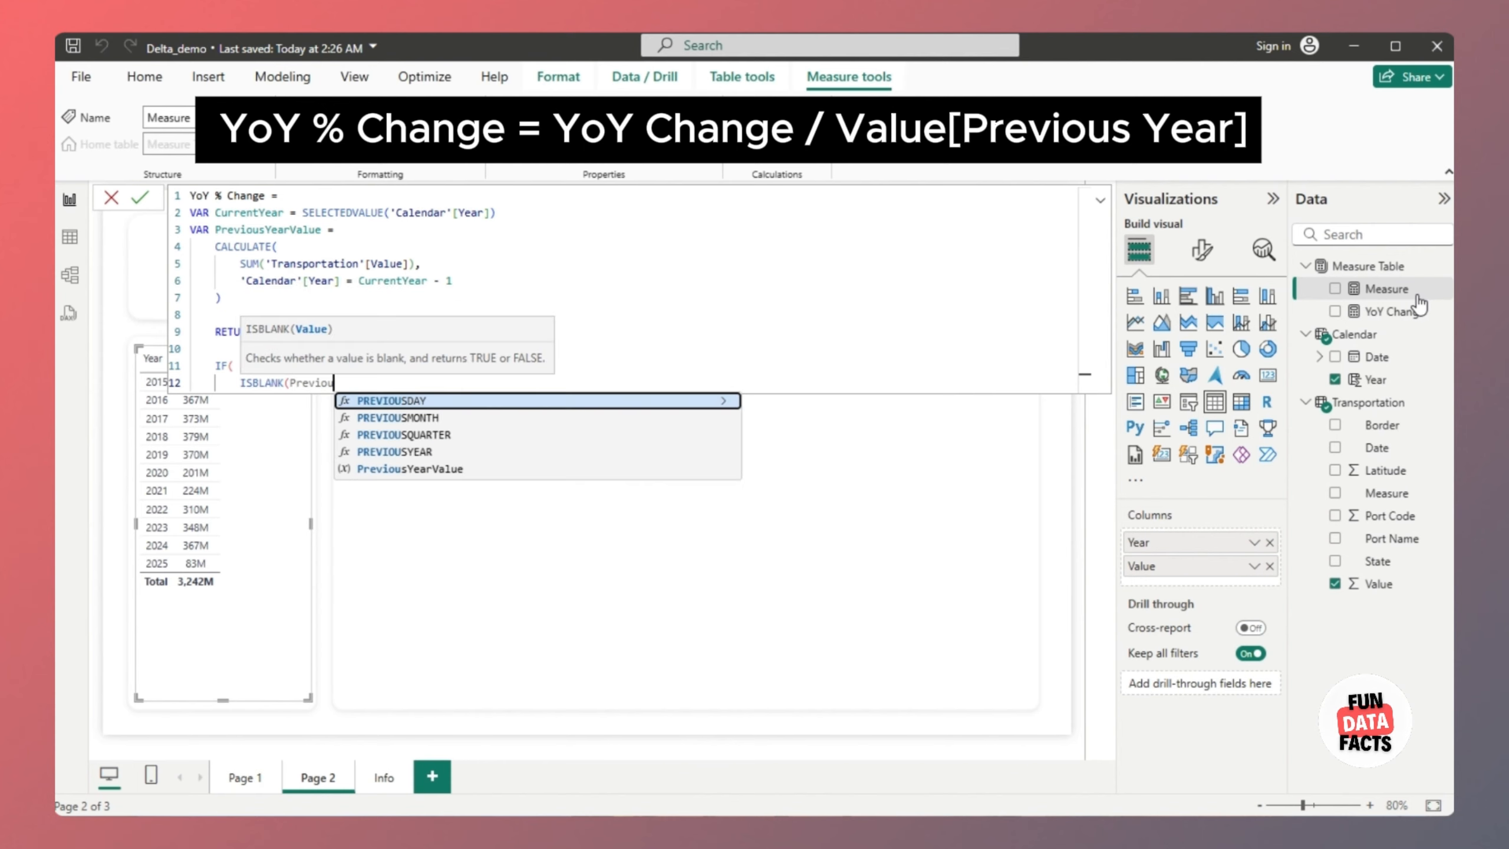
text(sYearValue) || PreviousYearValue = 0,)
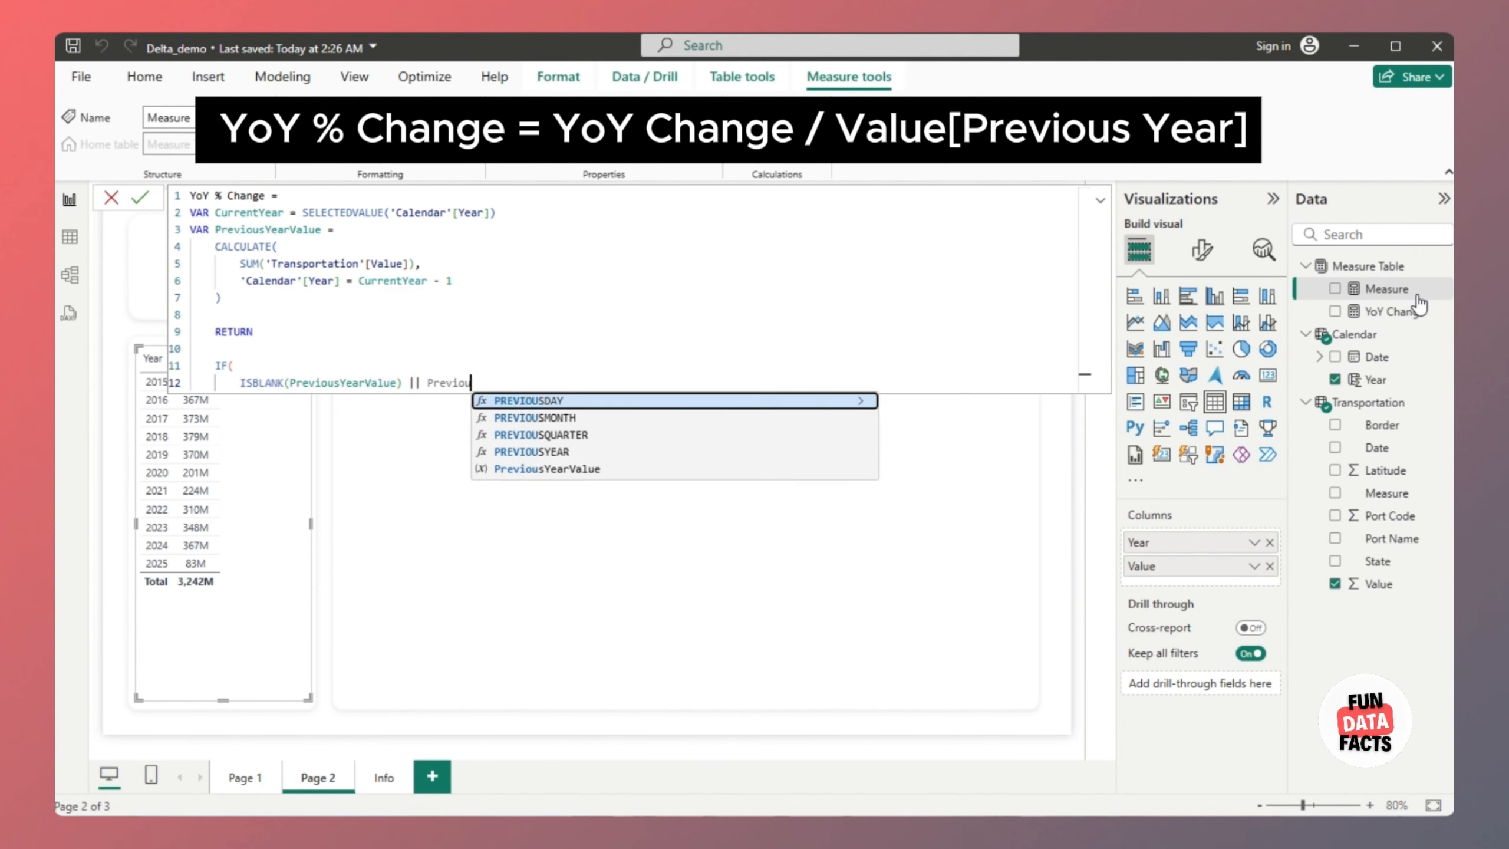
key(shift+Return)
text(BLANK(),)
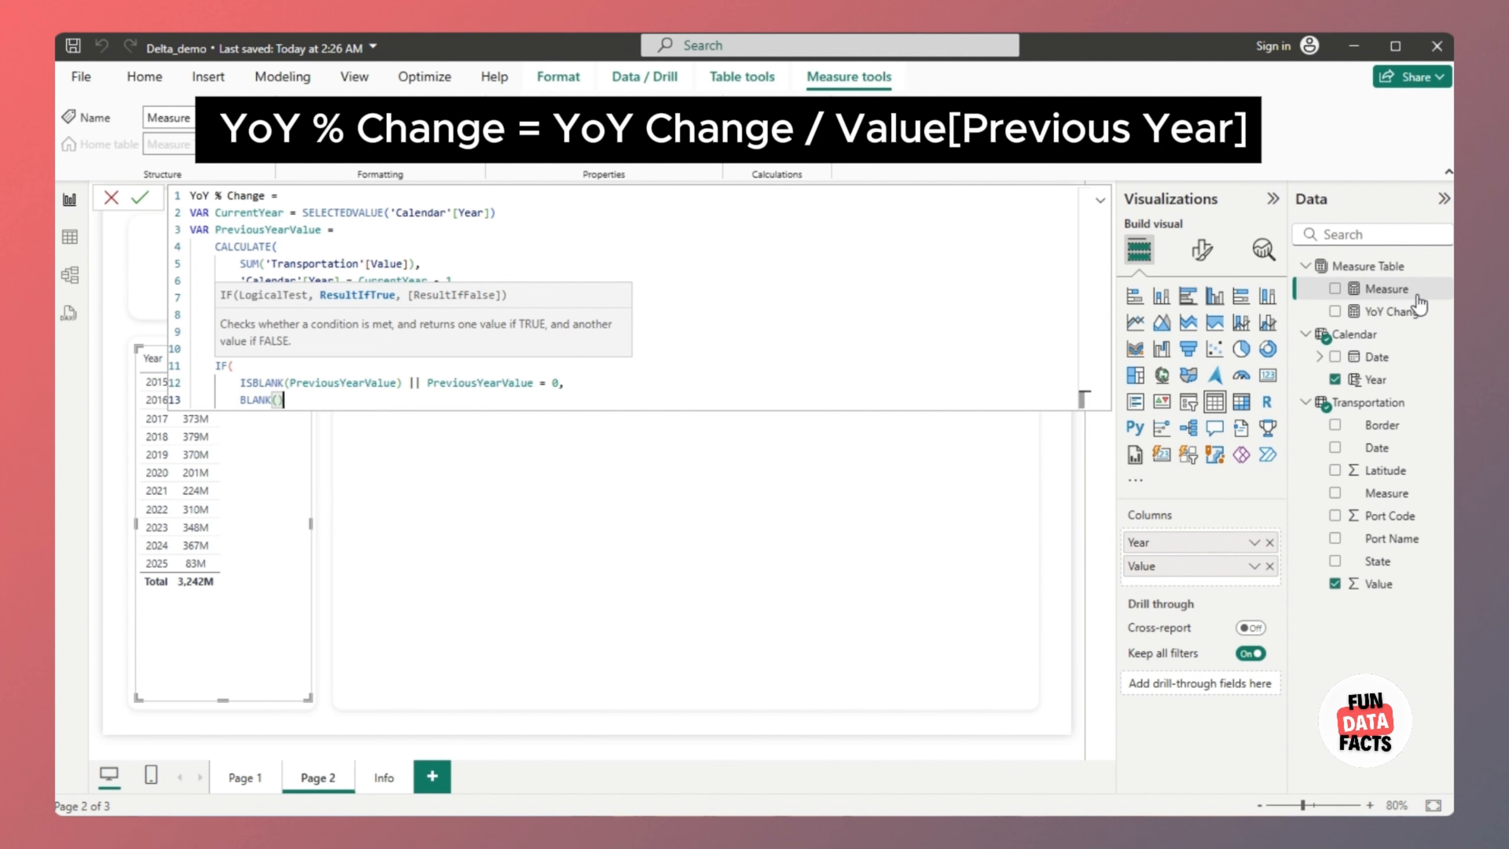
Set the IF function's false result to 'Measure Table'[YoY Change] / PreviousYearValue, close the function and commit the YoY % Change measure
key(shift+Return)
text(')
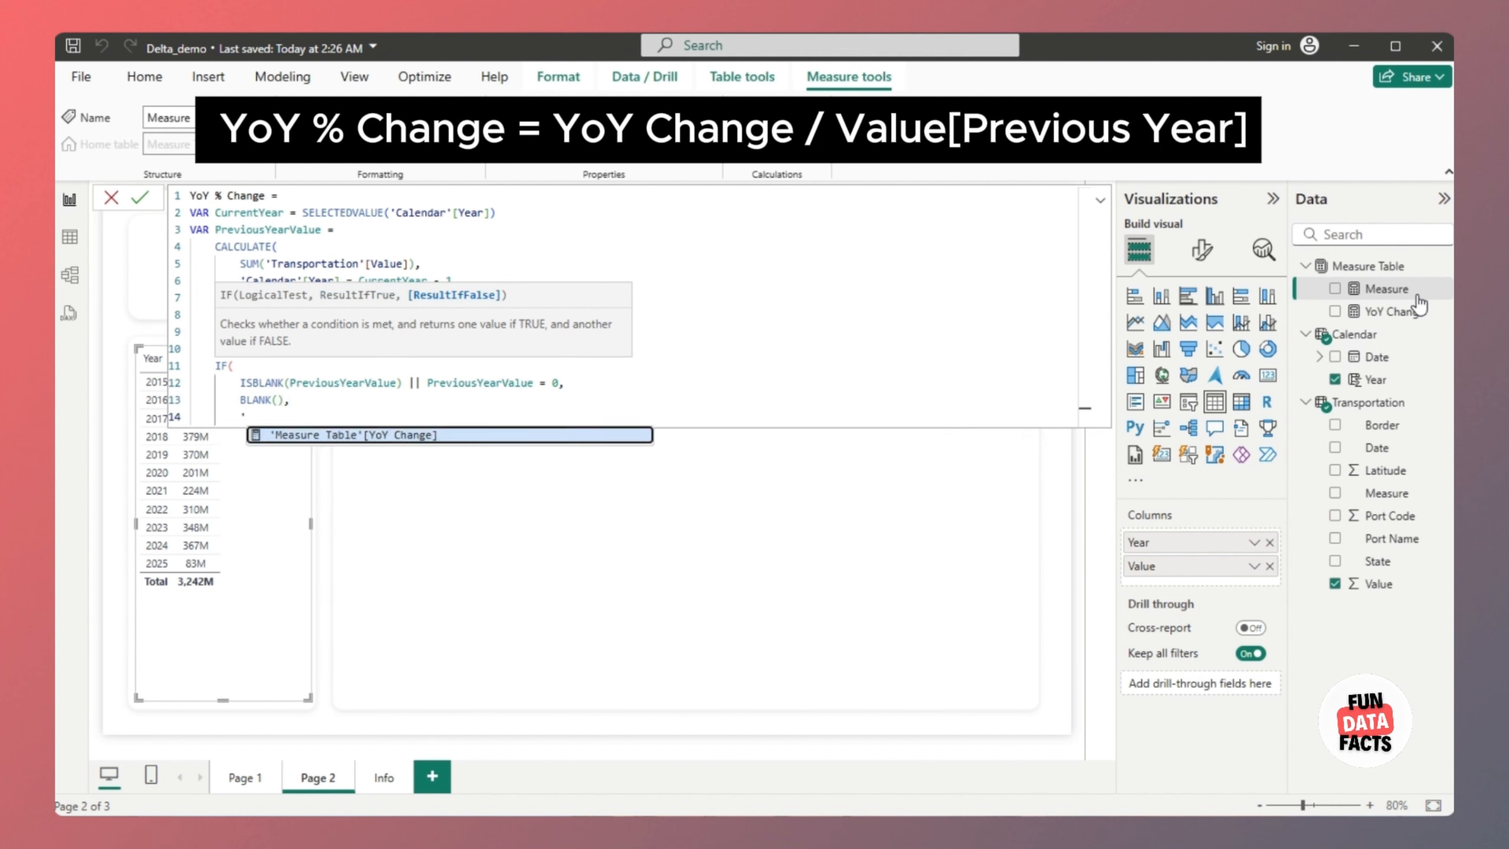
key(Tab)
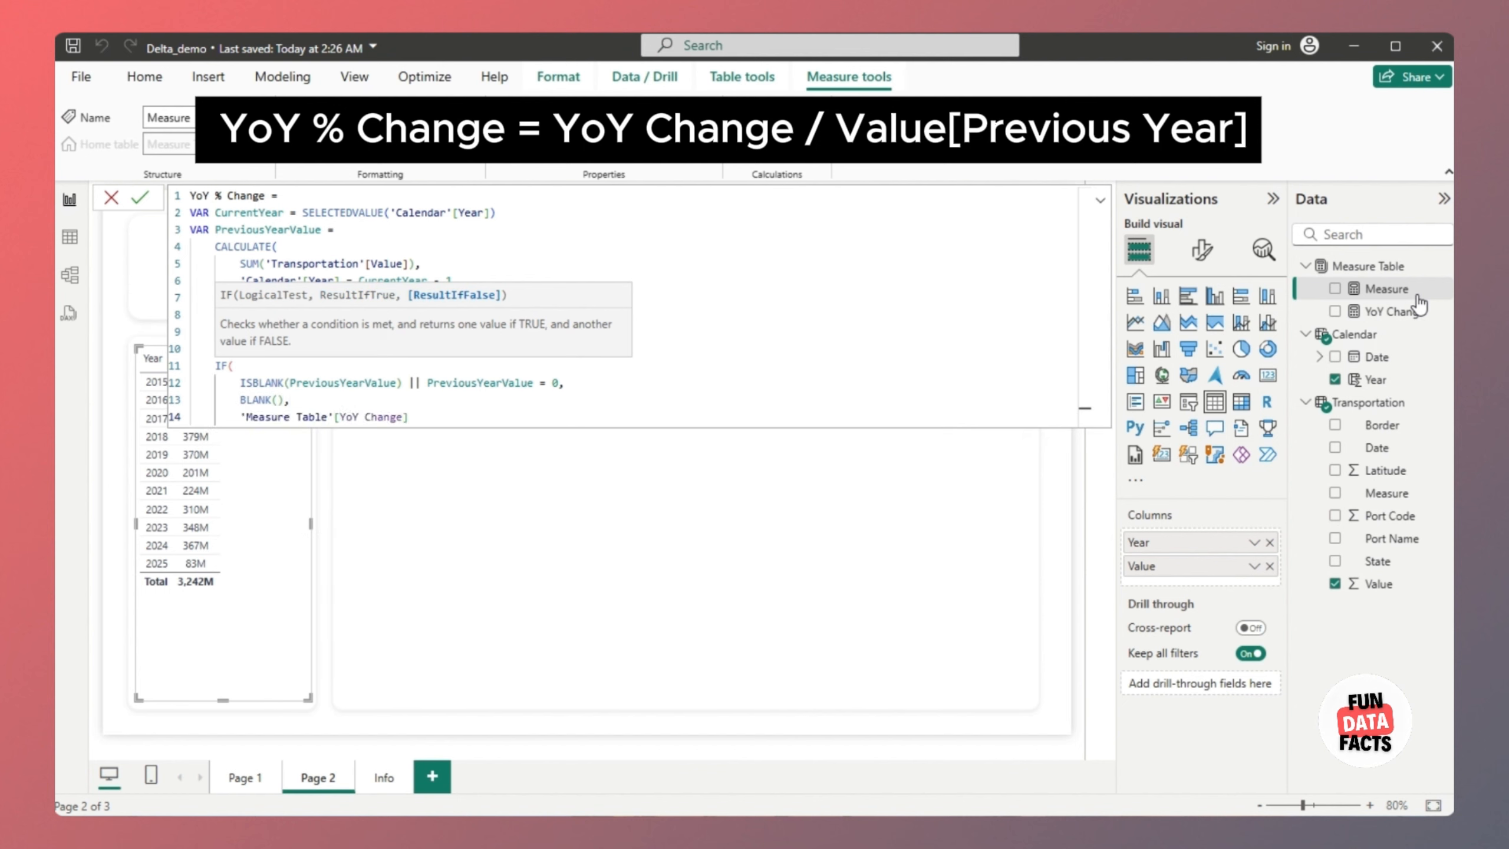
text(/ Prev)
key(Down)
key(Down)
key(Down)
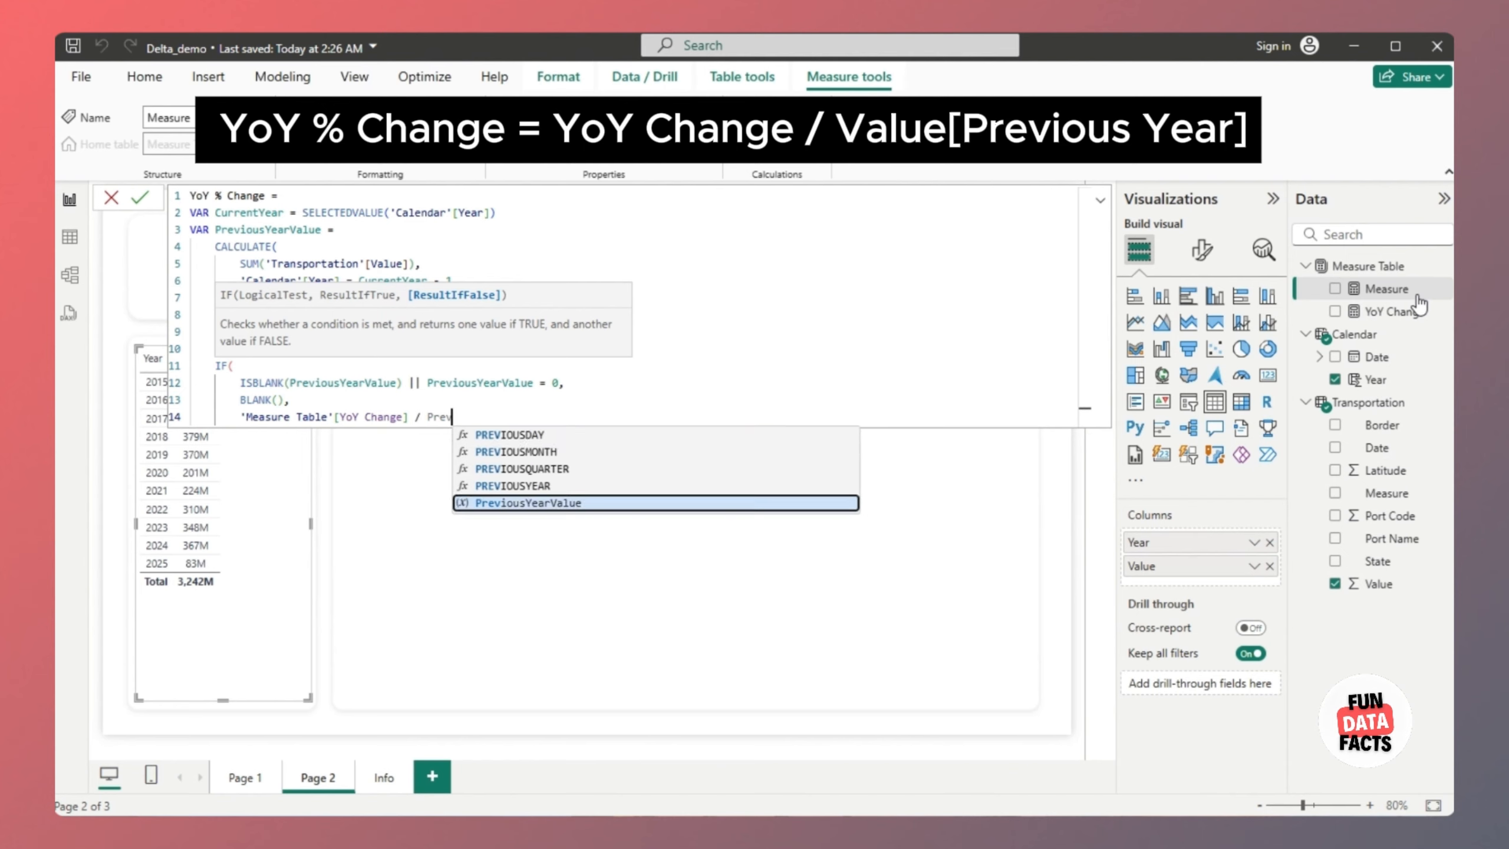
key(Tab)
key(shift+Return)
text())
key(Return)
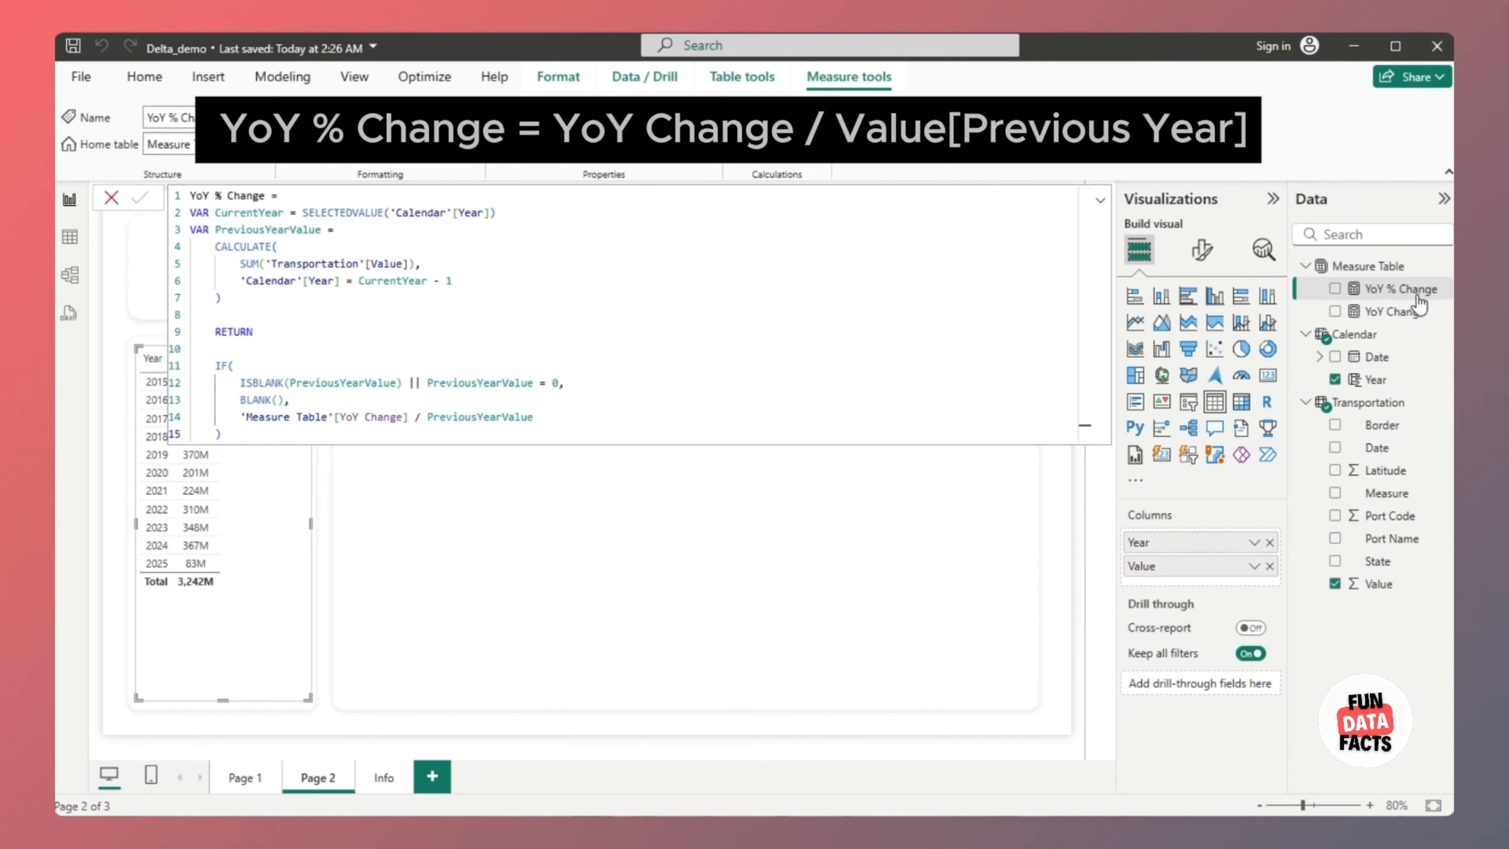
Add the YoY % Change measure to the table visual's columns after Value
click(1411, 268)
drag(1397, 288, 1254, 586)
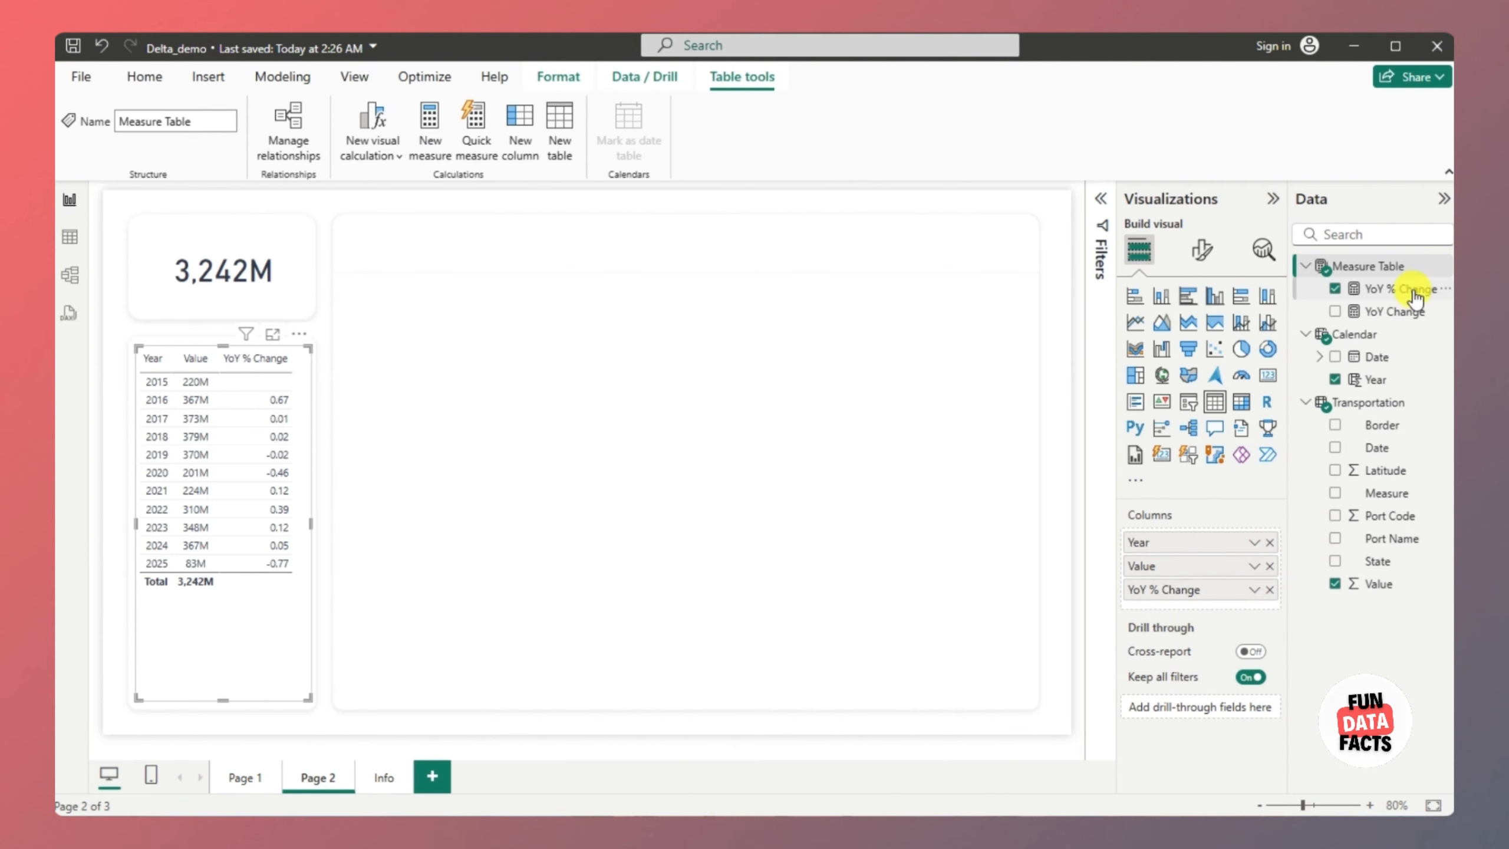
Reopen the YoY % Change formula and define the variable Difference below PreviousYearValue as 'Measure Table'[YoY Change] / PreviousYearValue
click(1414, 293)
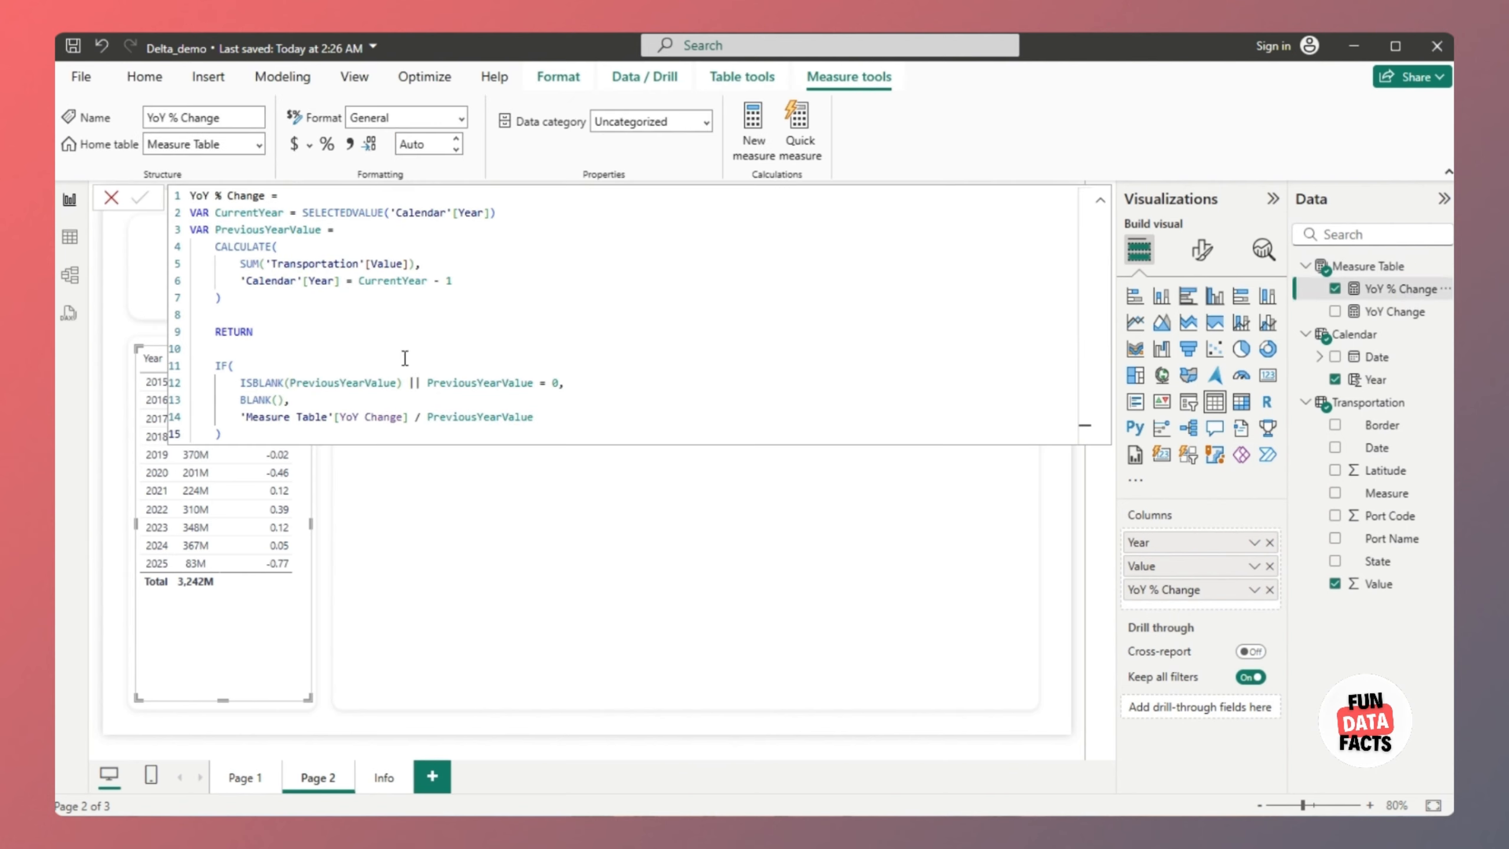
click(257, 300)
key(Return)
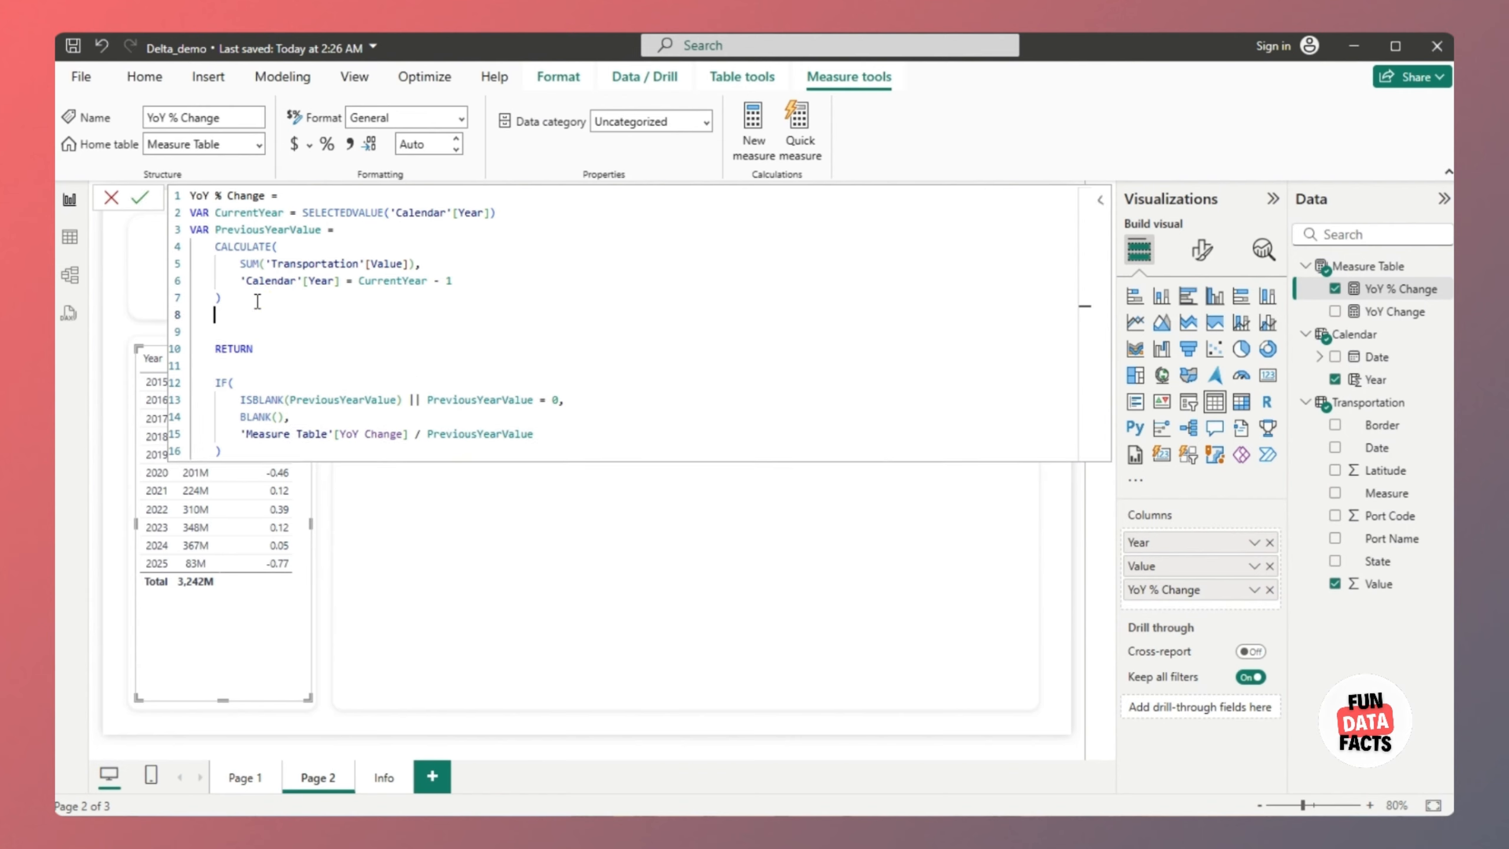
key(BackSpace)
text(VAR Difference = 'Measure Table'[YoY Change])
key(Tab)
text(/)
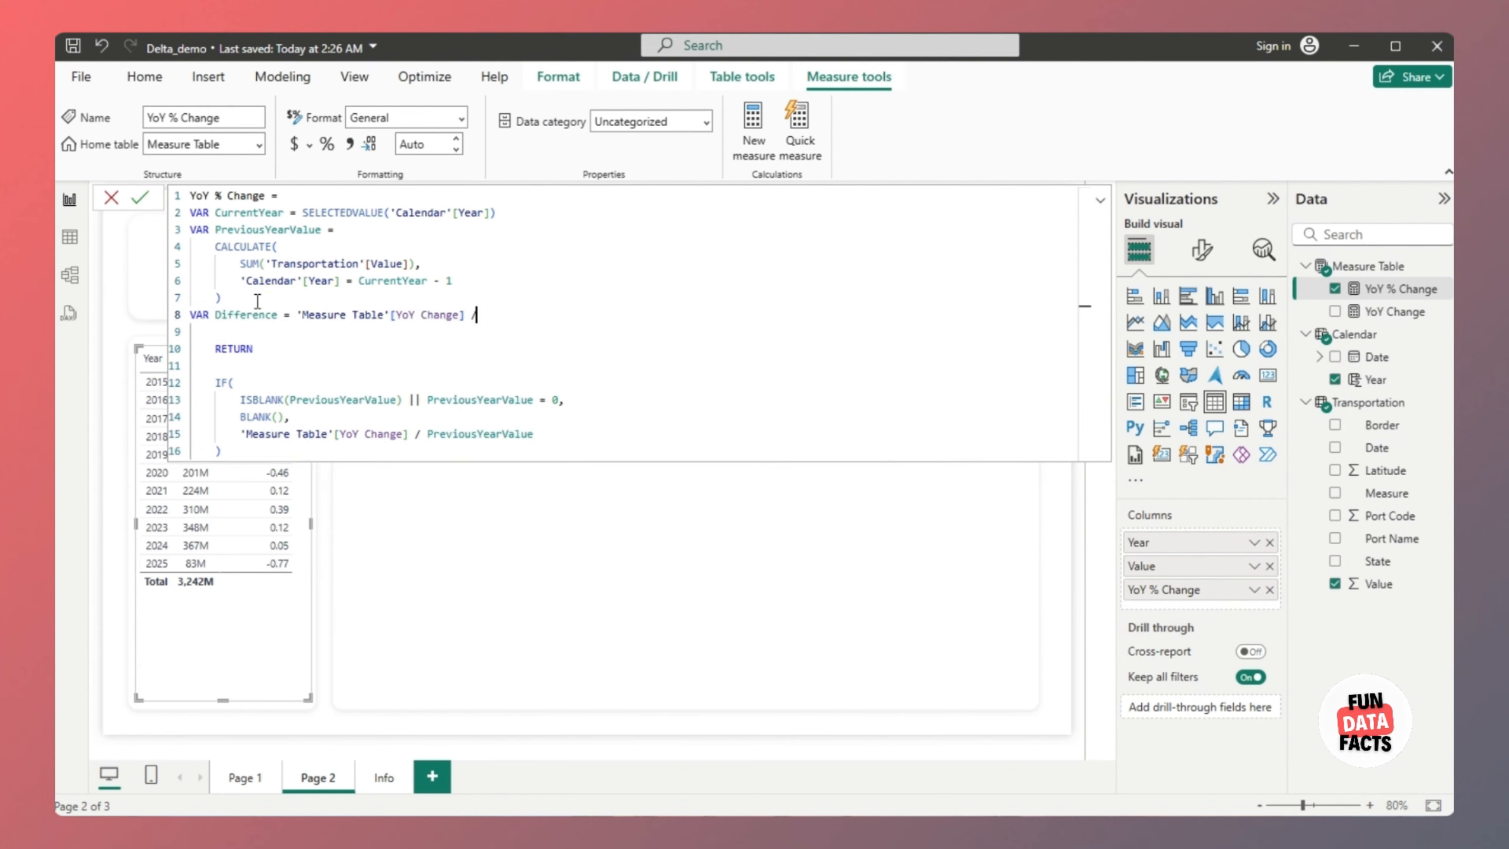
text( PreviousYearValue)
key(Tab)
Replace the IF function's false result with FORMAT(Difference, "▲ +0.00%; ▼ -0.00%") and commit the YoY % Change measure
drag(534, 434, 235, 433)
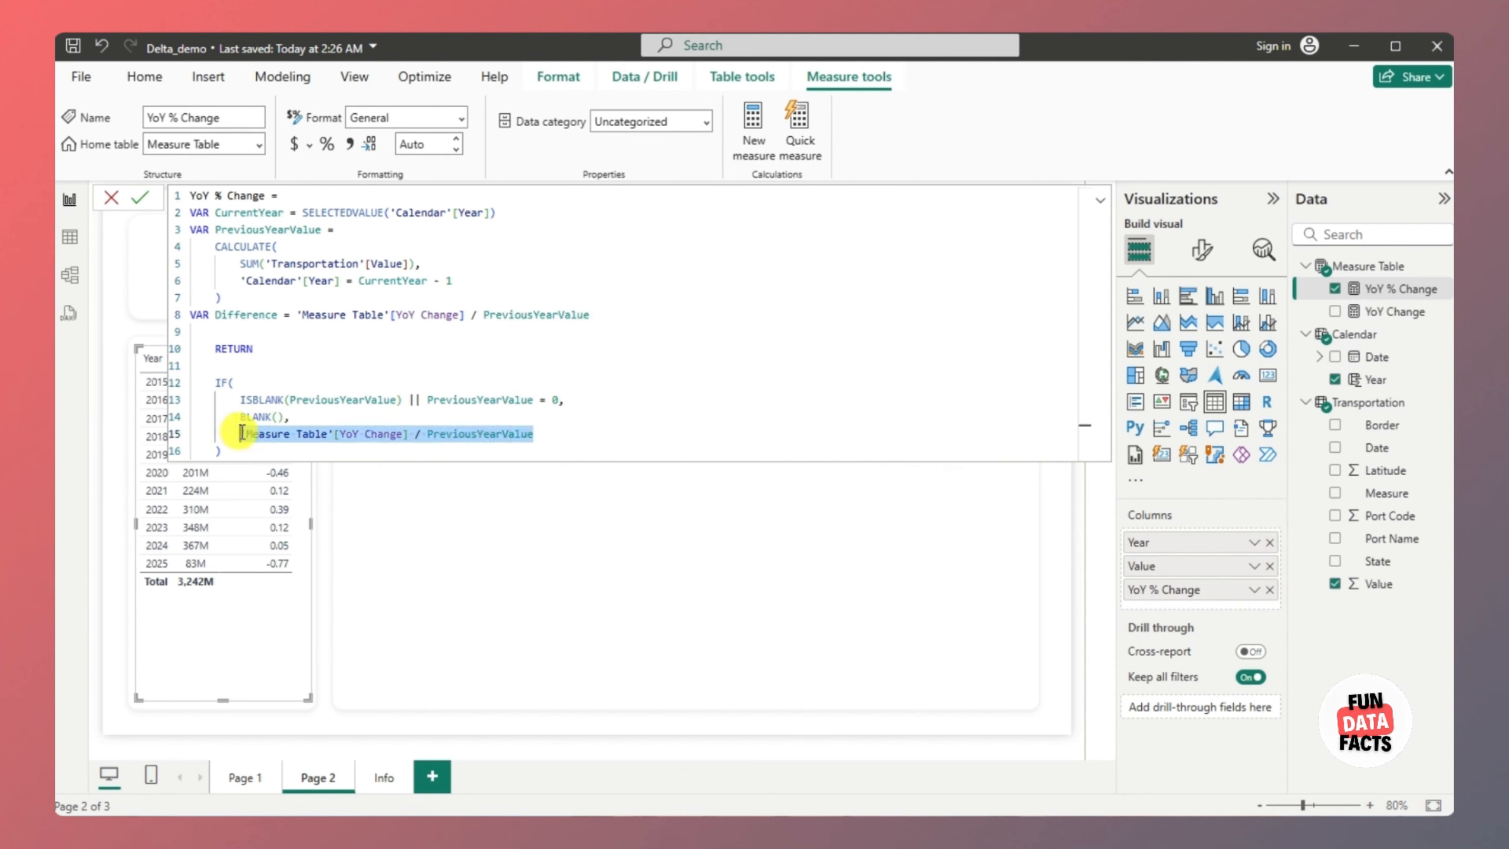
text(FORMAT(Difference)
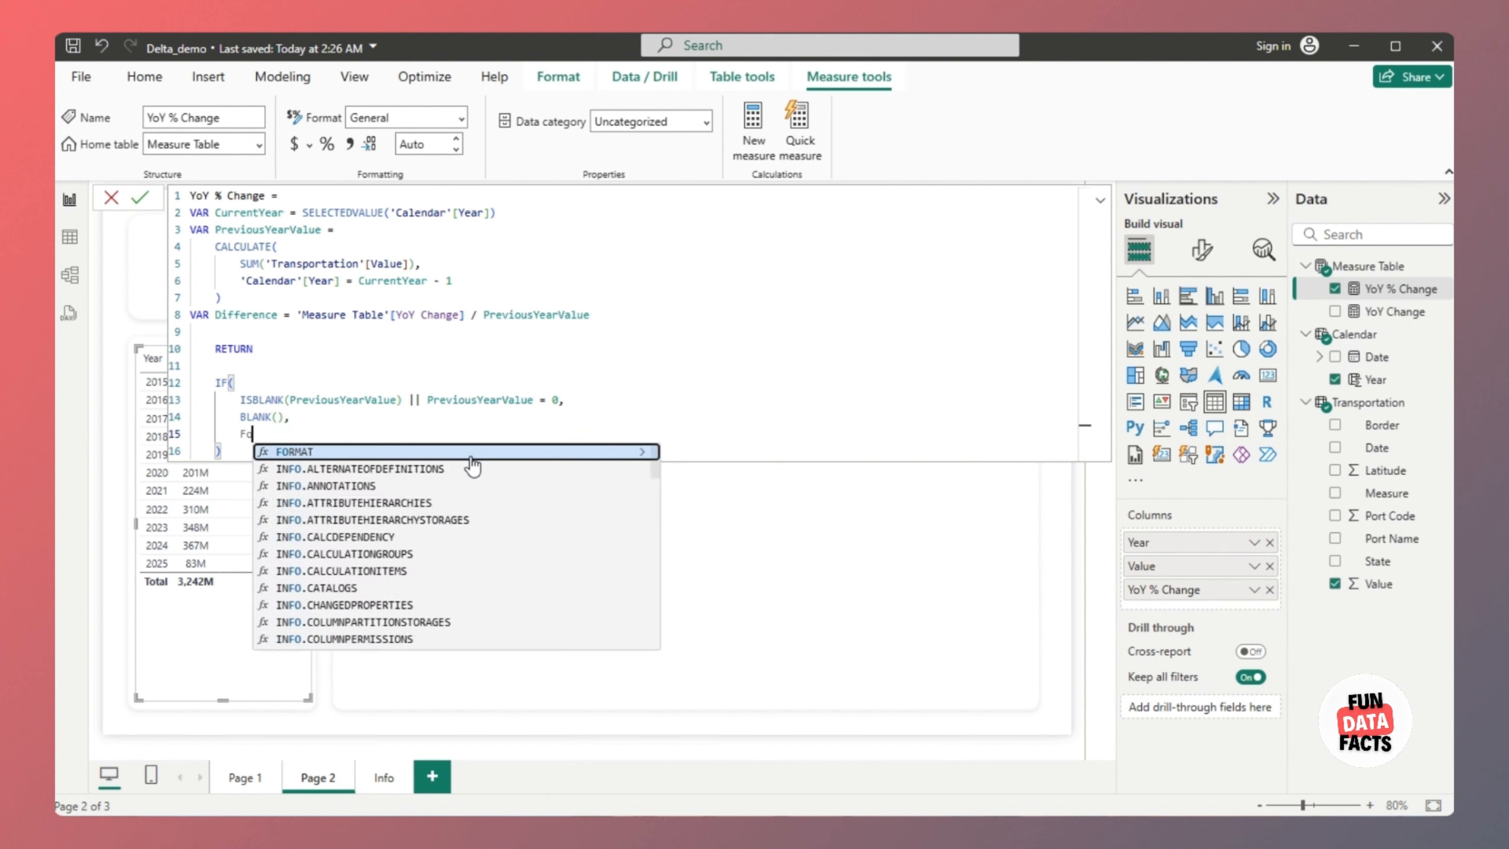
text(, ")
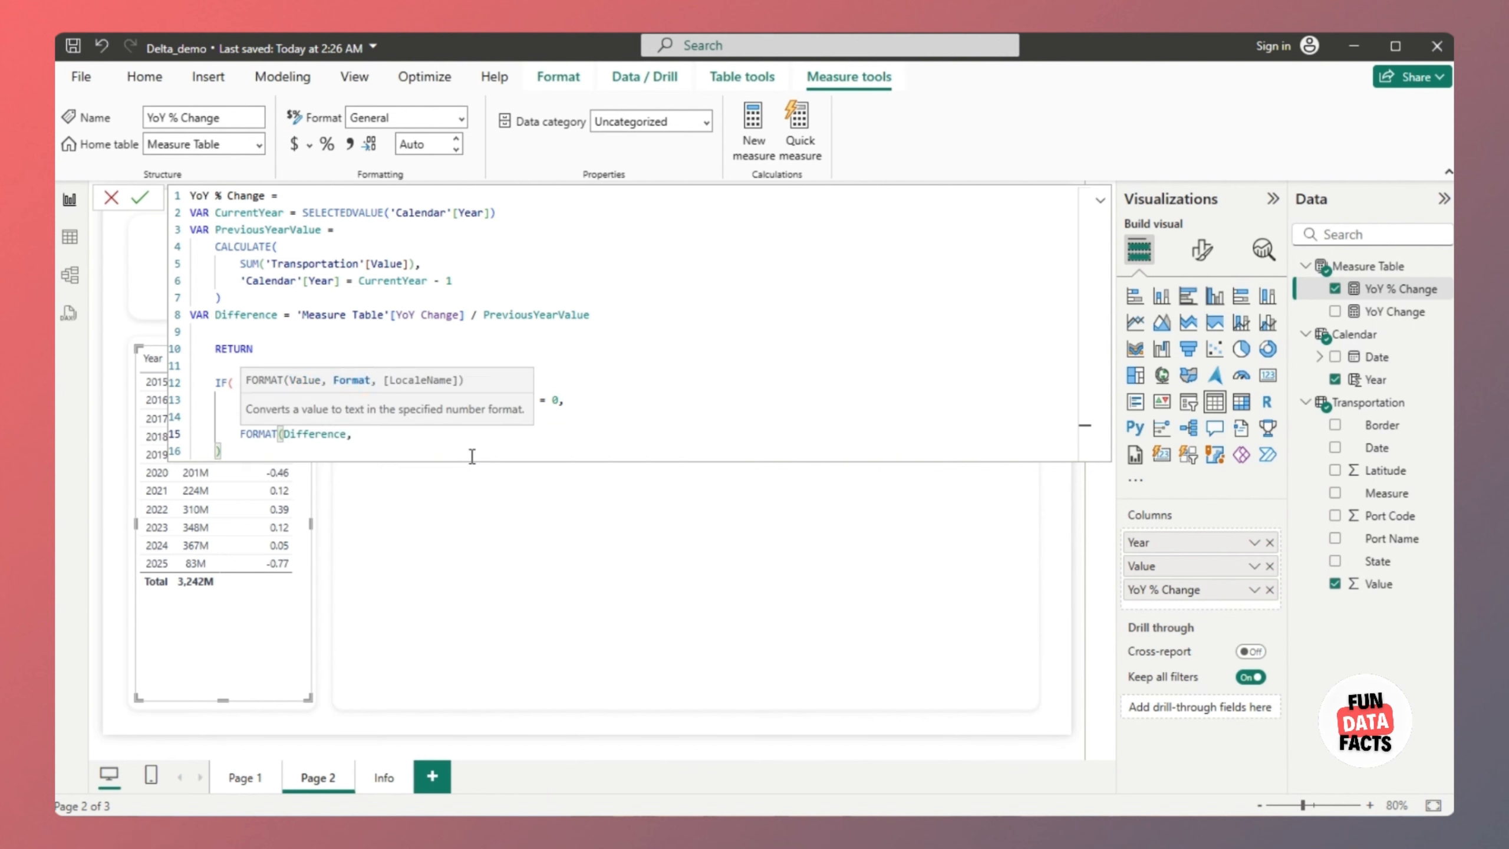
text(▲▼)
key(Left)
text(+0.00%; ▼ -0.00%"))
key(Return)
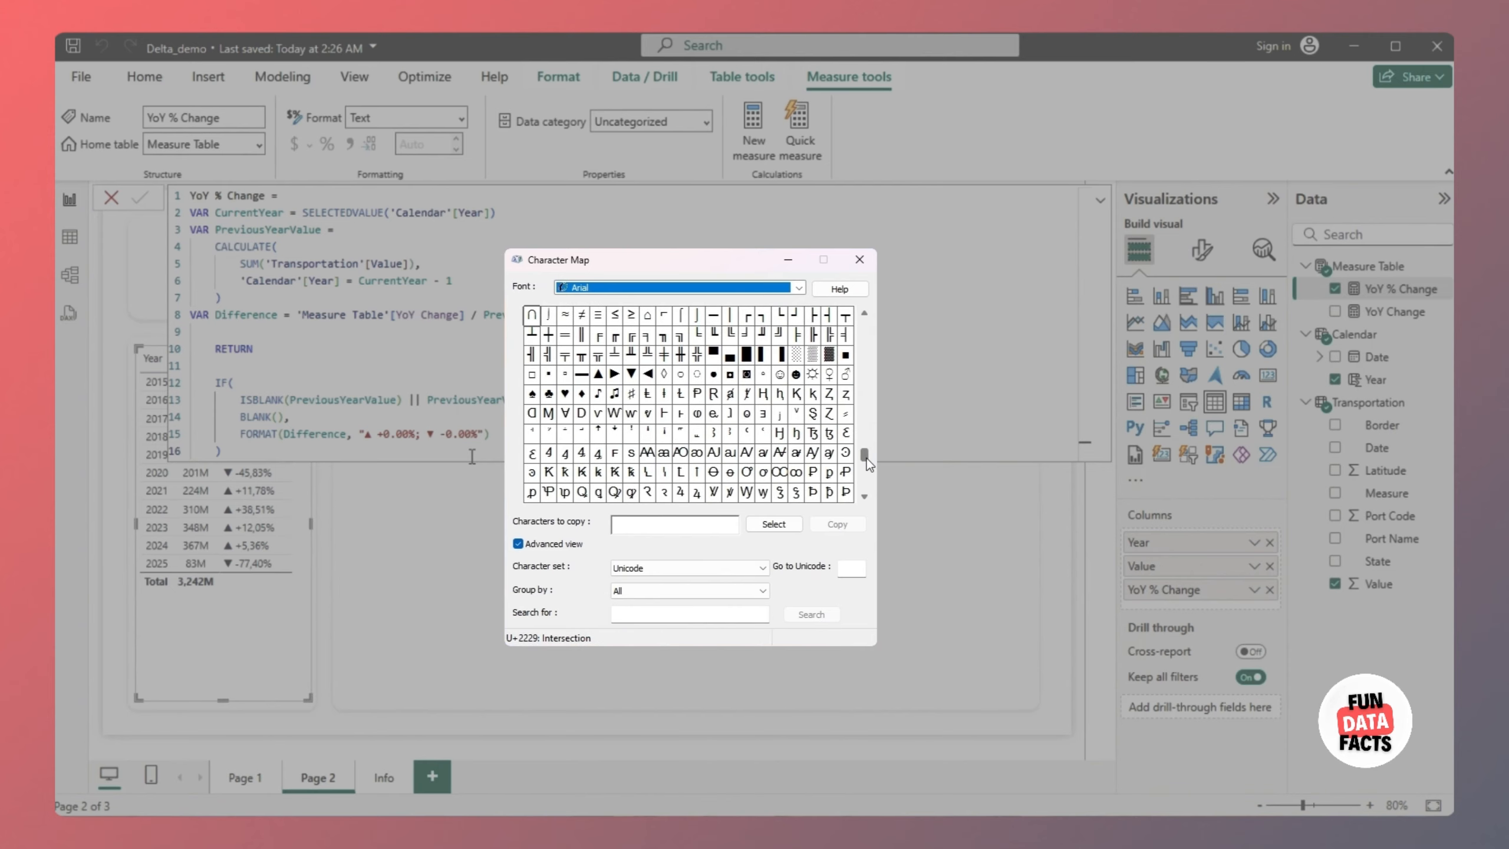
Select the black up-pointing and down-pointing triangle characters in the Character Map for copying
double_click(598, 374)
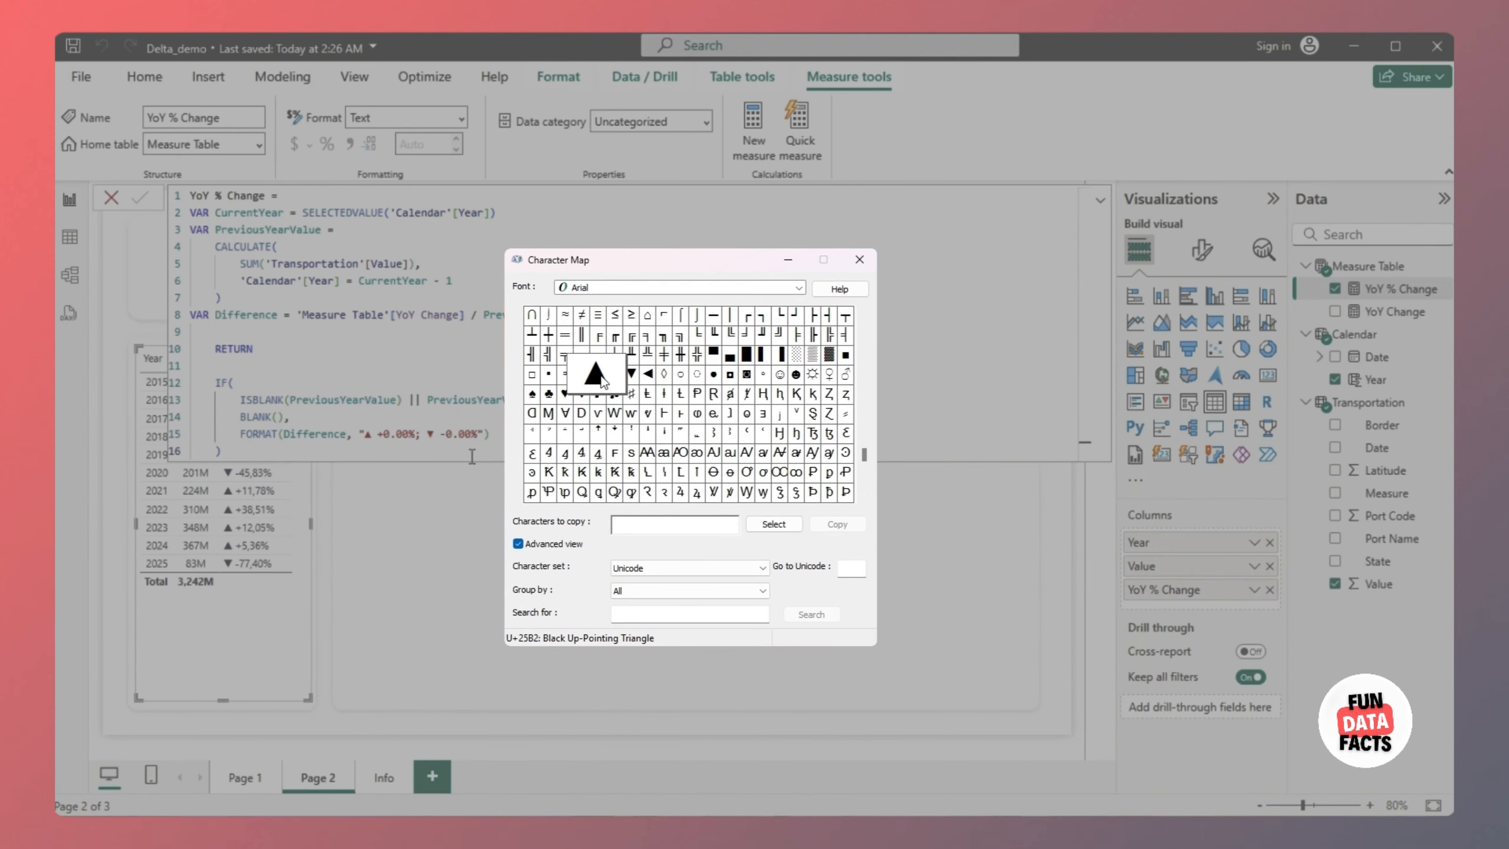
click(631, 374)
click(773, 524)
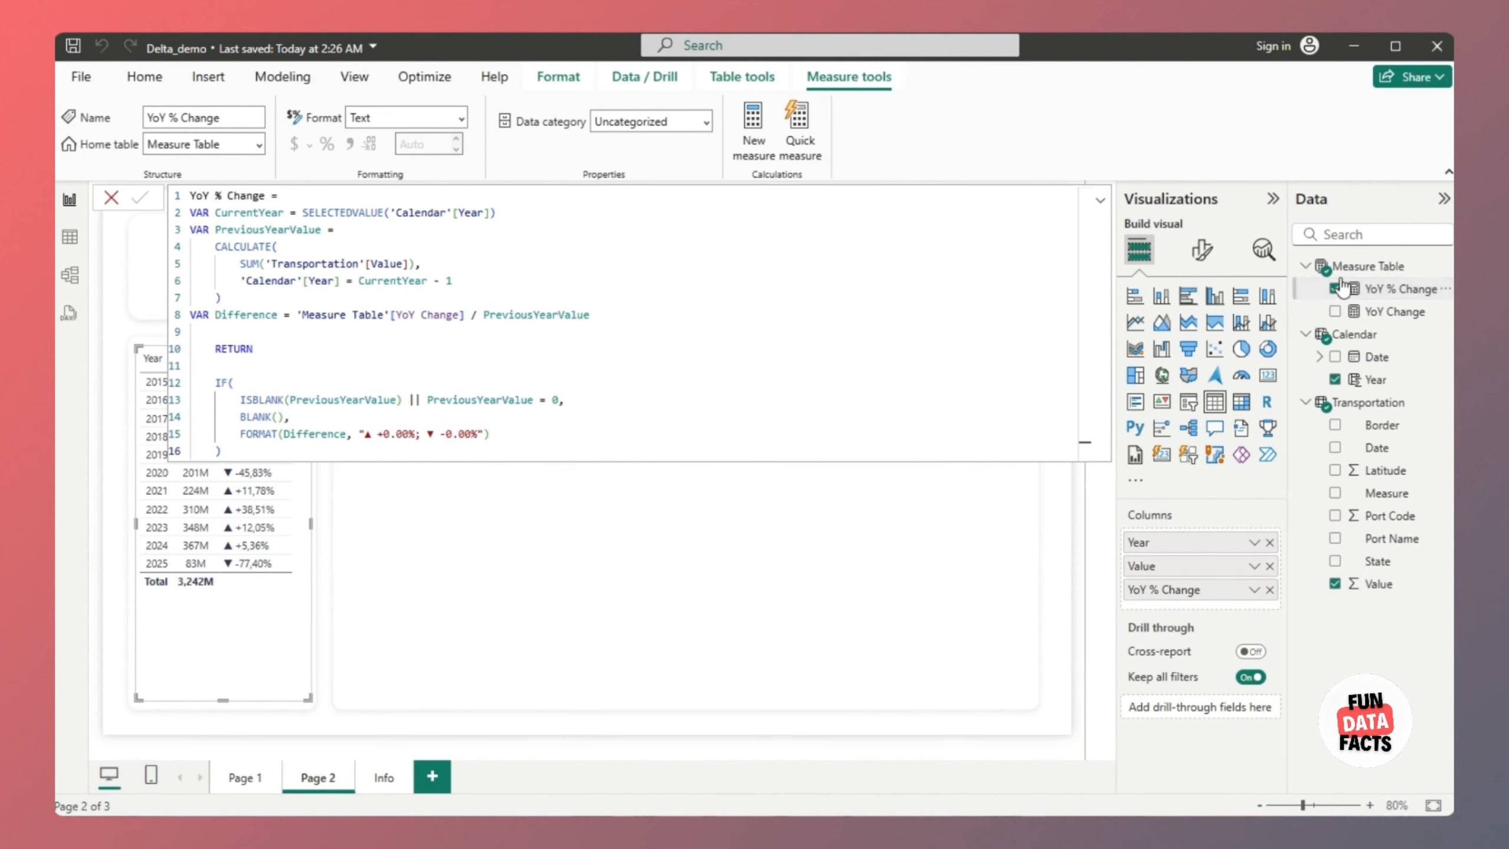
Add a new measure named YoY Format to the Measure Table and start its formula with an IF function
click(1369, 268)
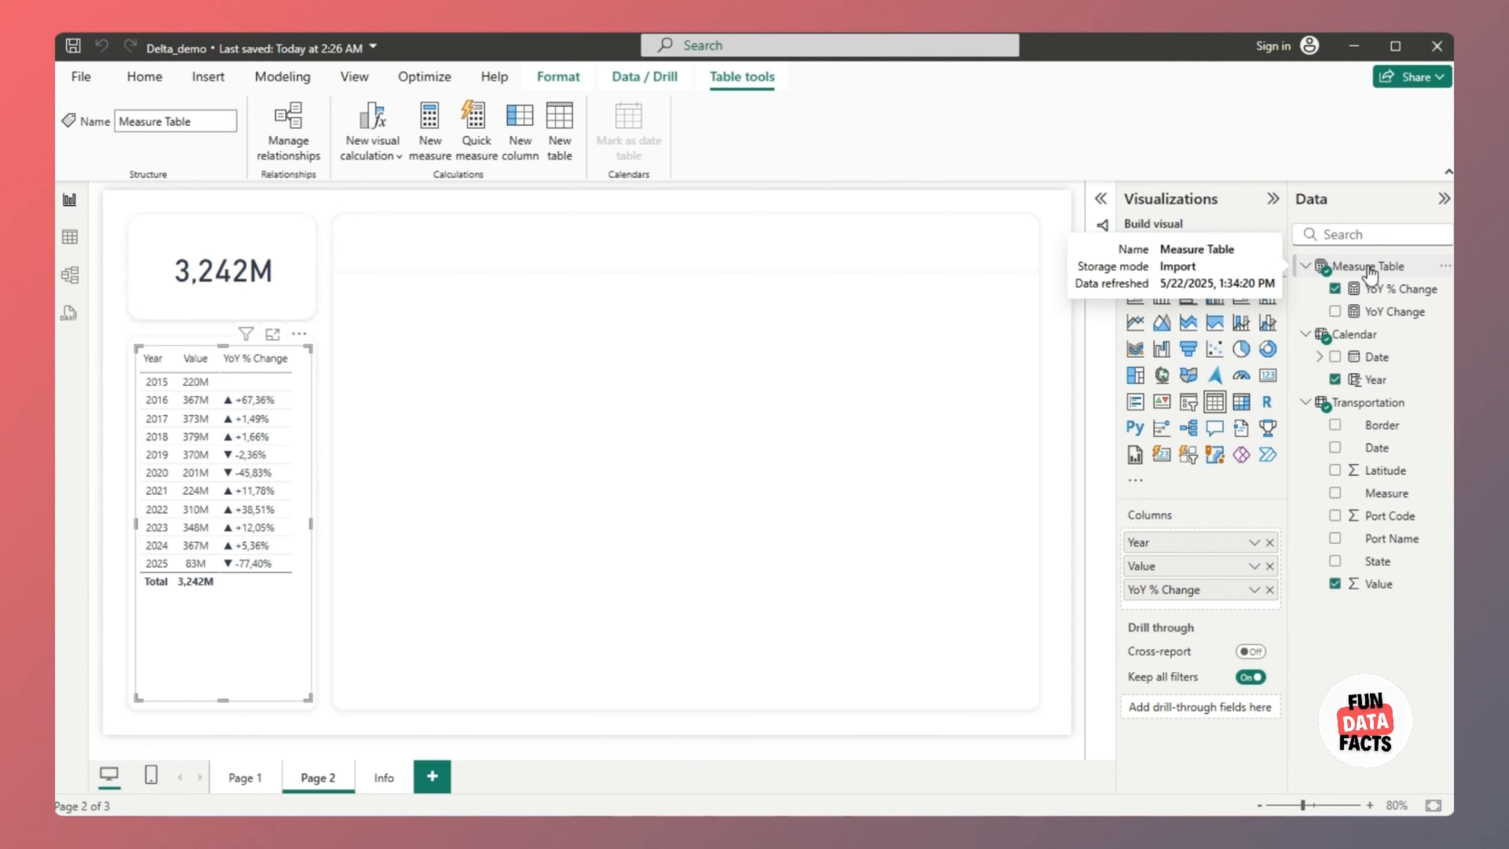
click(1445, 266)
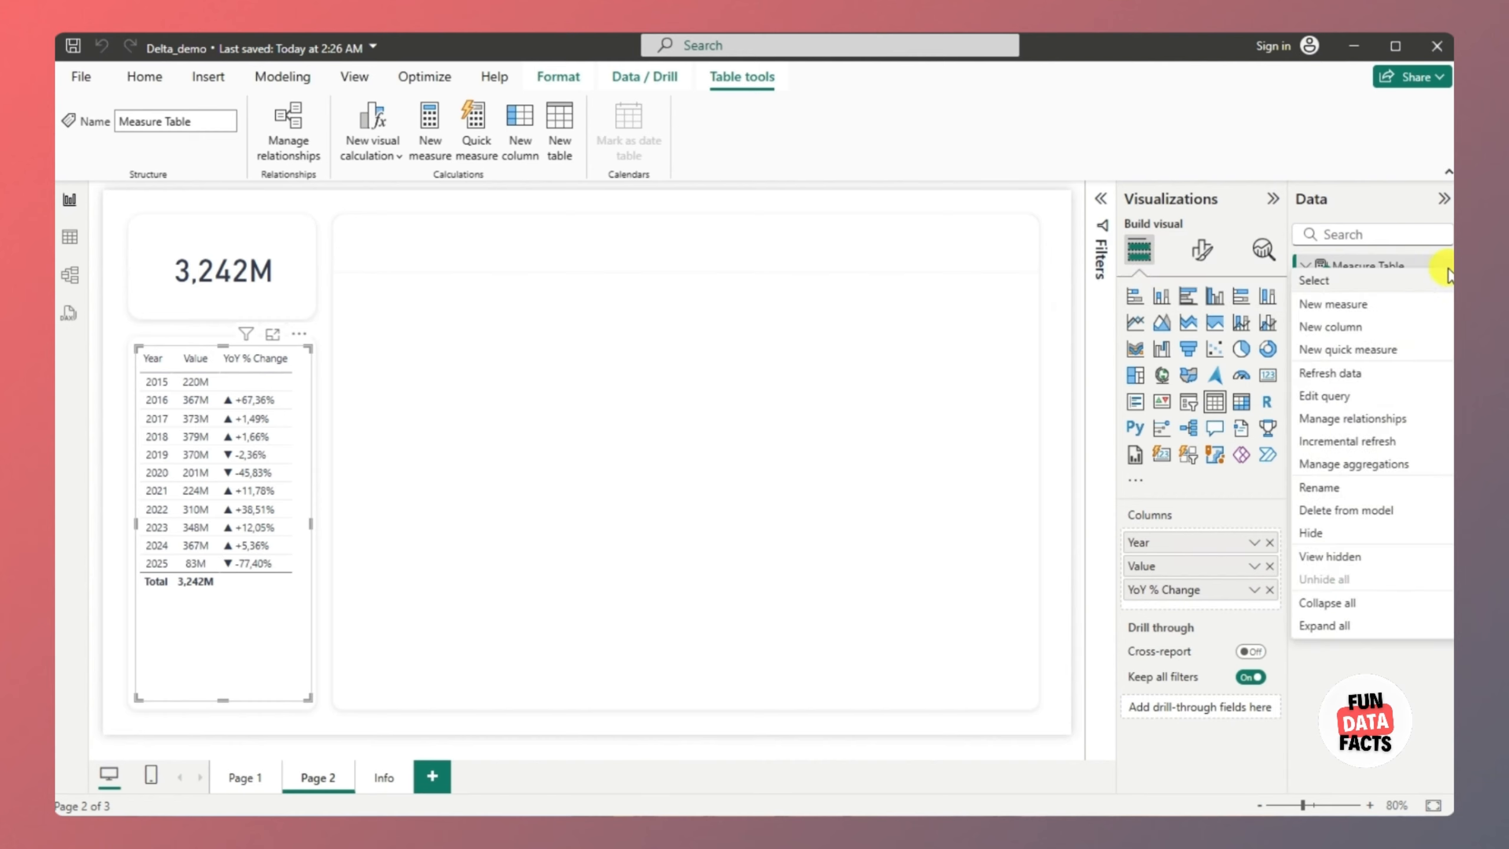
click(1414, 303)
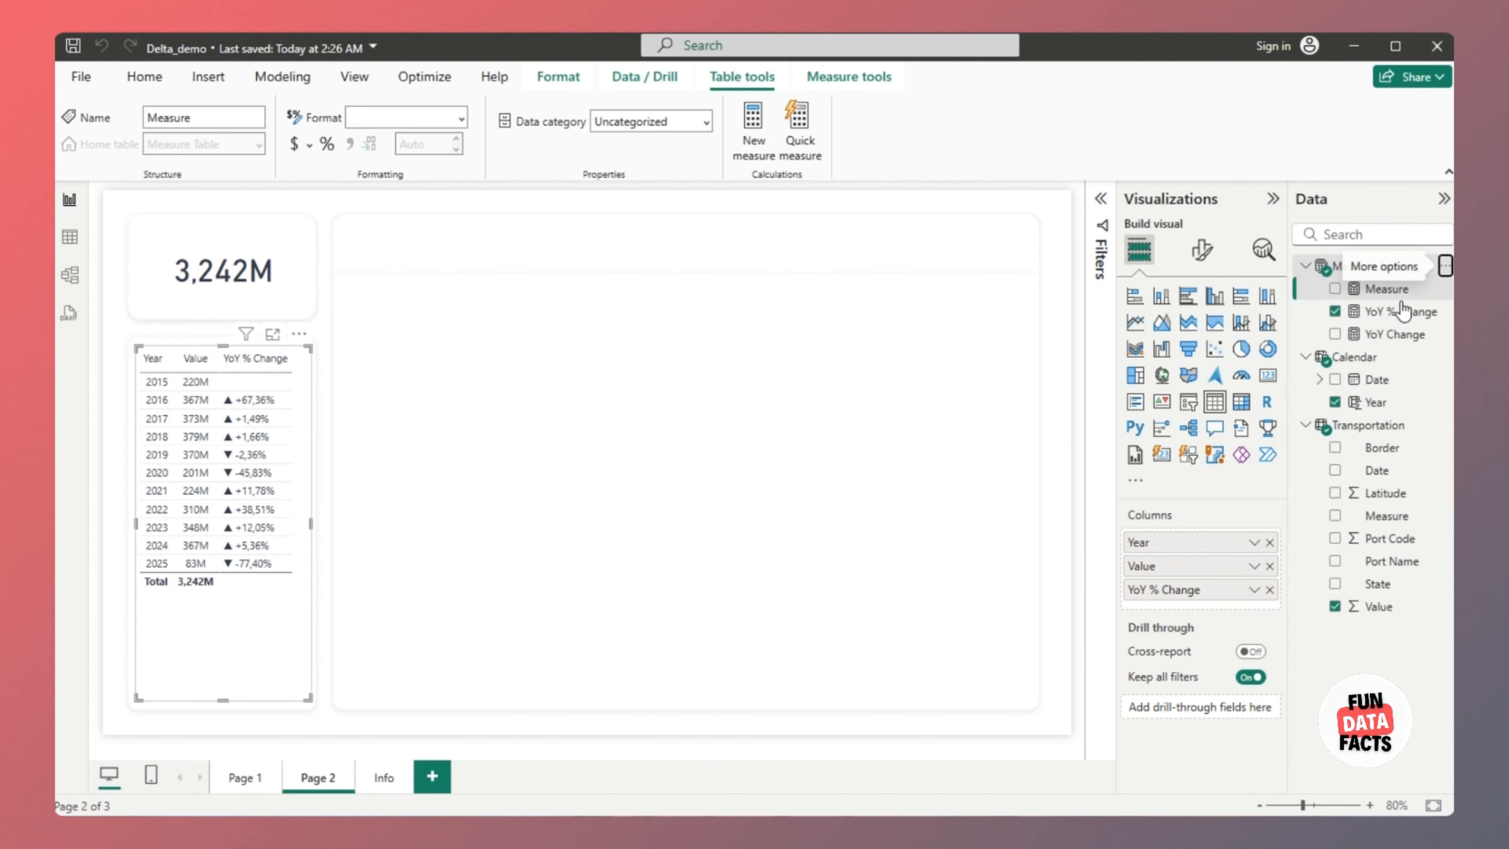
text(Y)
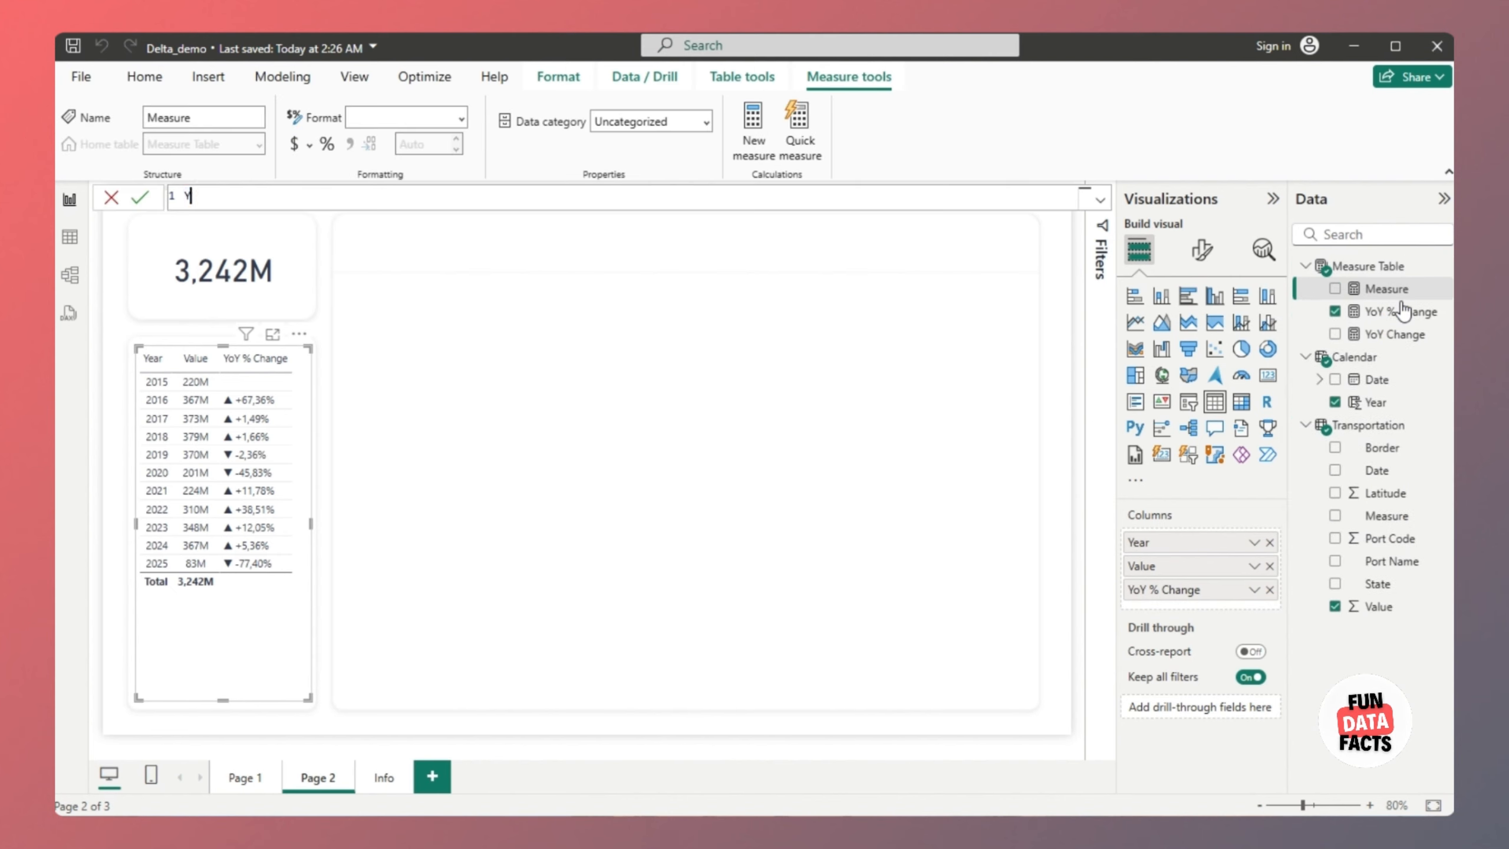
text(oY Format =)
key(shift+Return)
text(IF()
key(shift+Return)
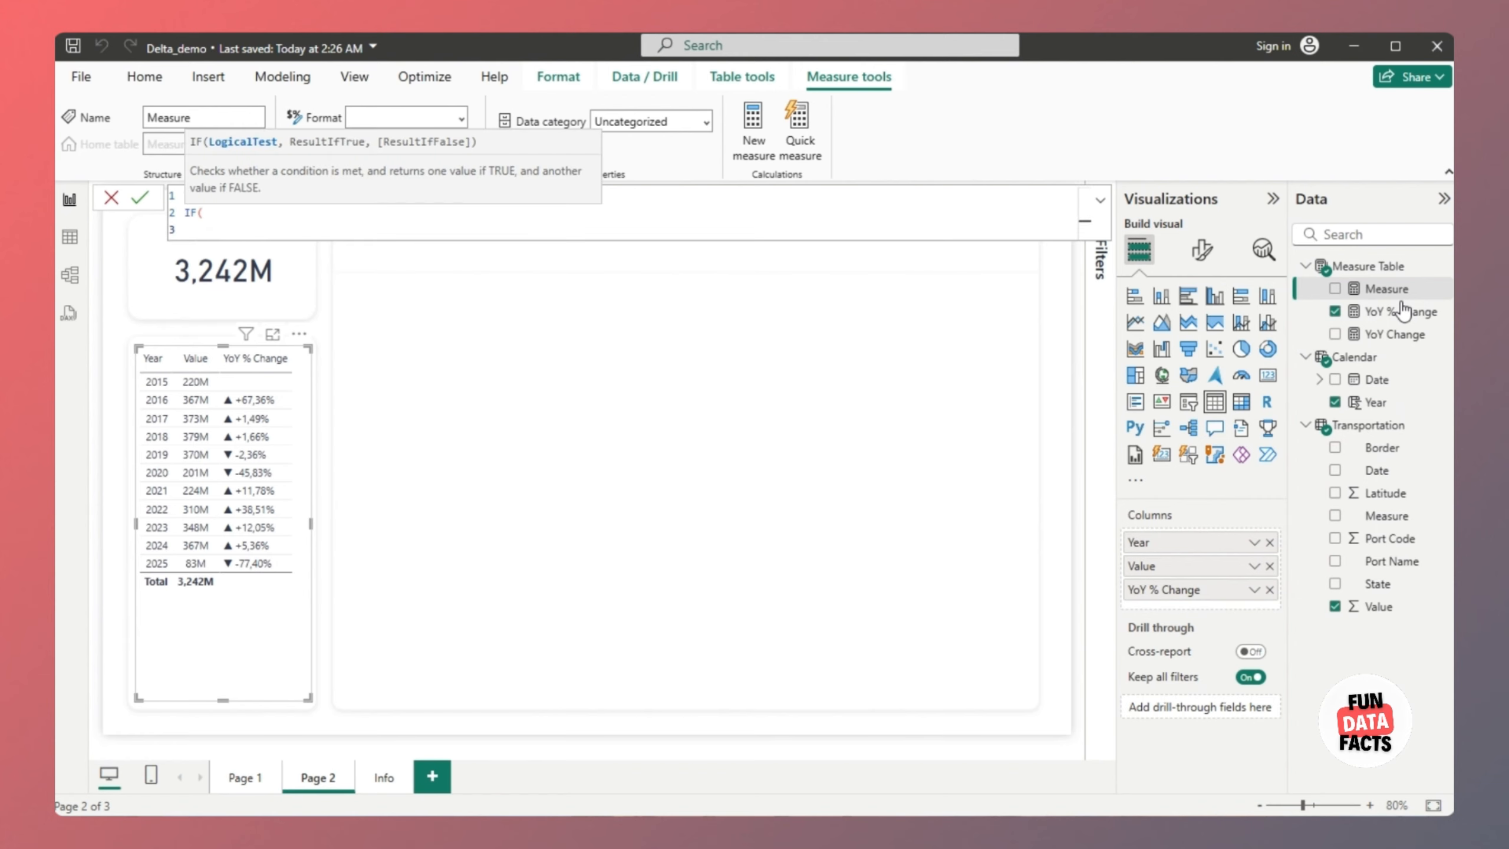
Make YoY Format return "#F65164" when 'Measure Table'[YoY Change] < 0 and otherwise "#155DED", and commit the measure
text(')
key(Down)
key(Tab)
text(< 0,)
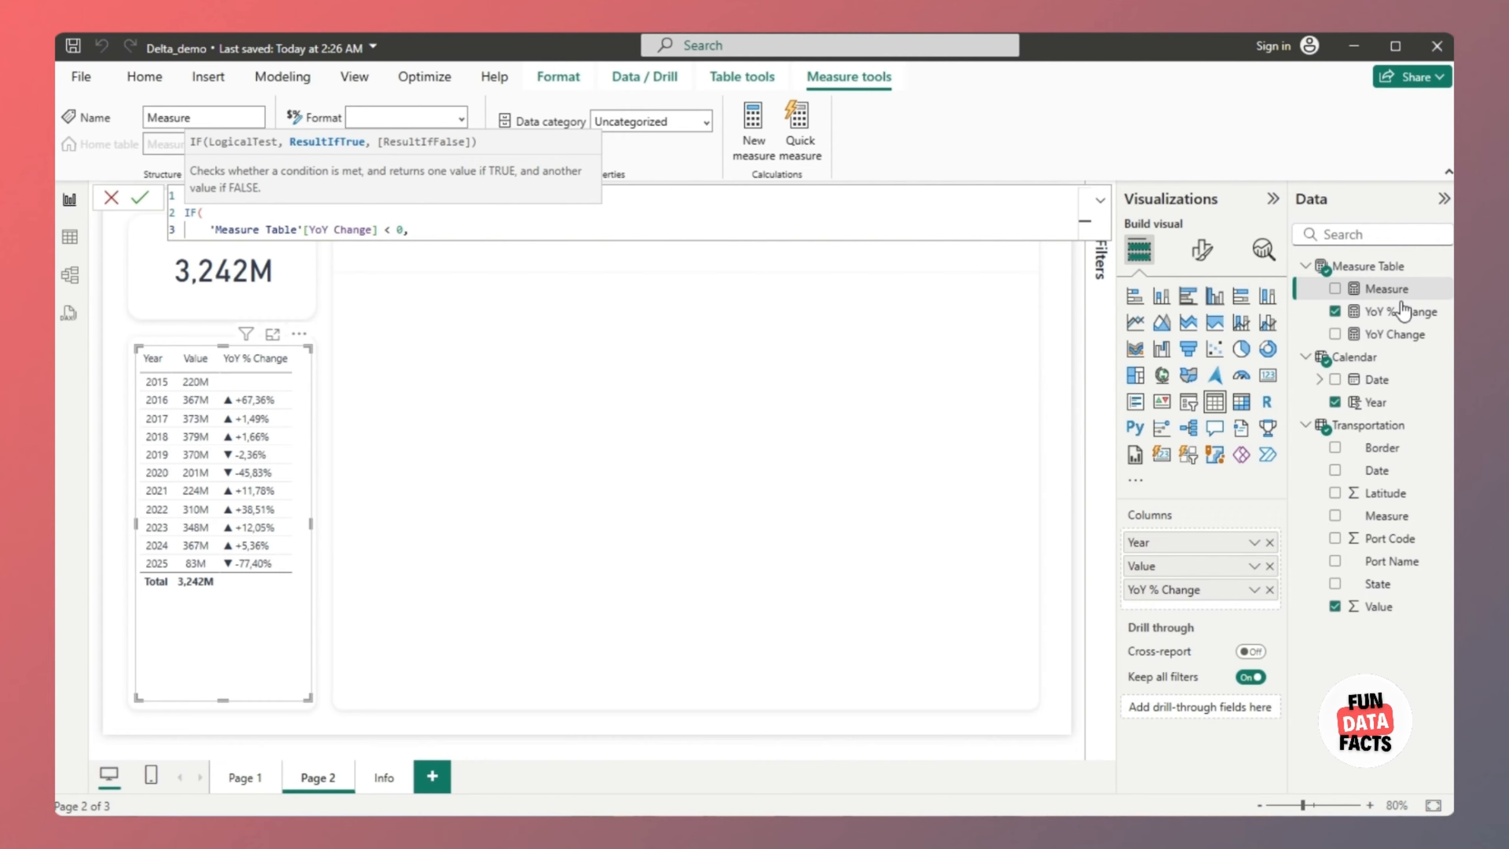
text("#F65164", )
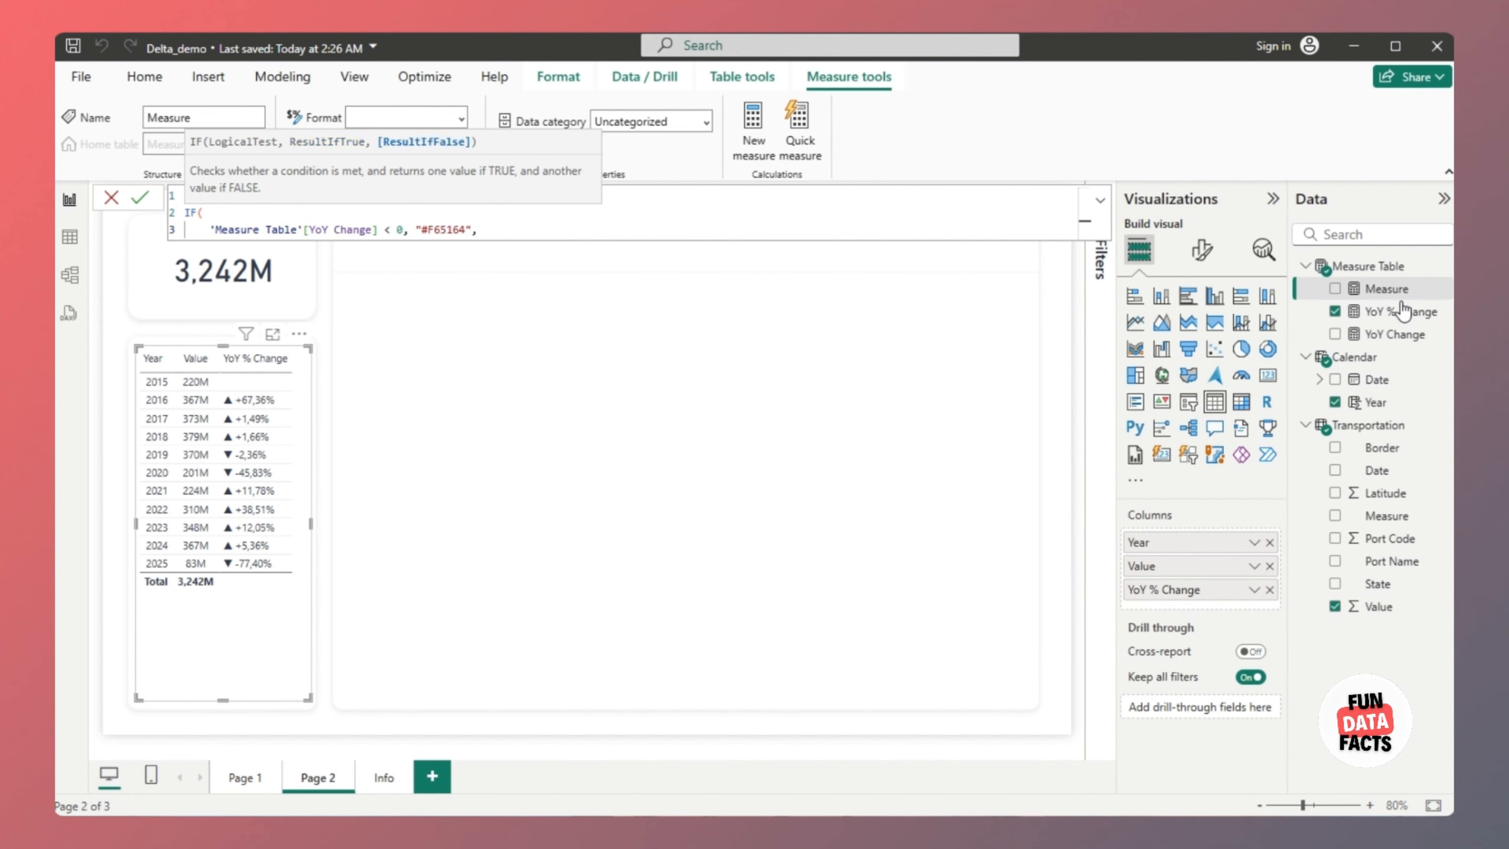
text("#15)
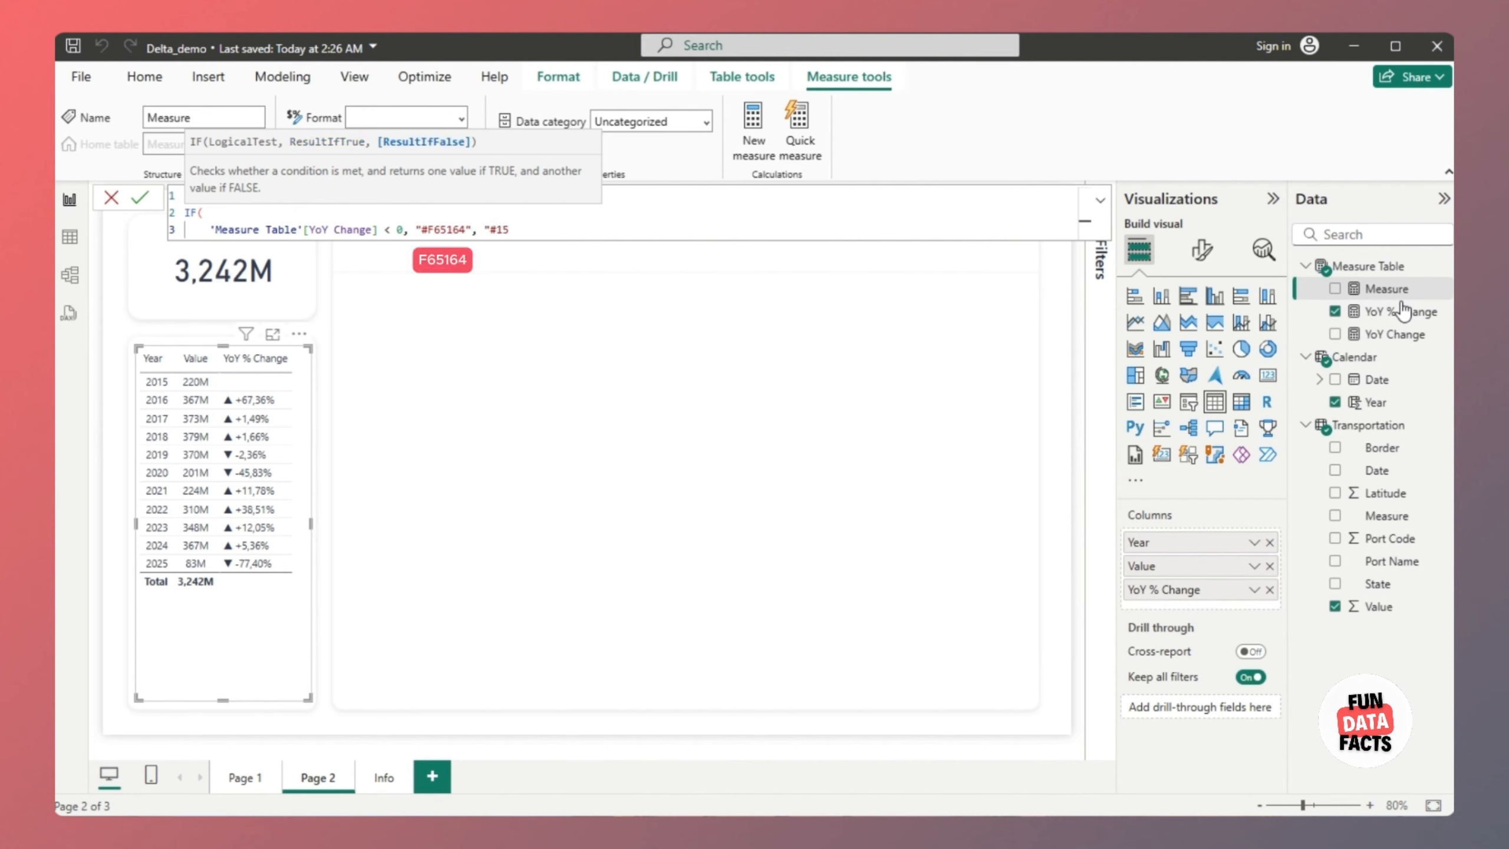
text(5DED"))
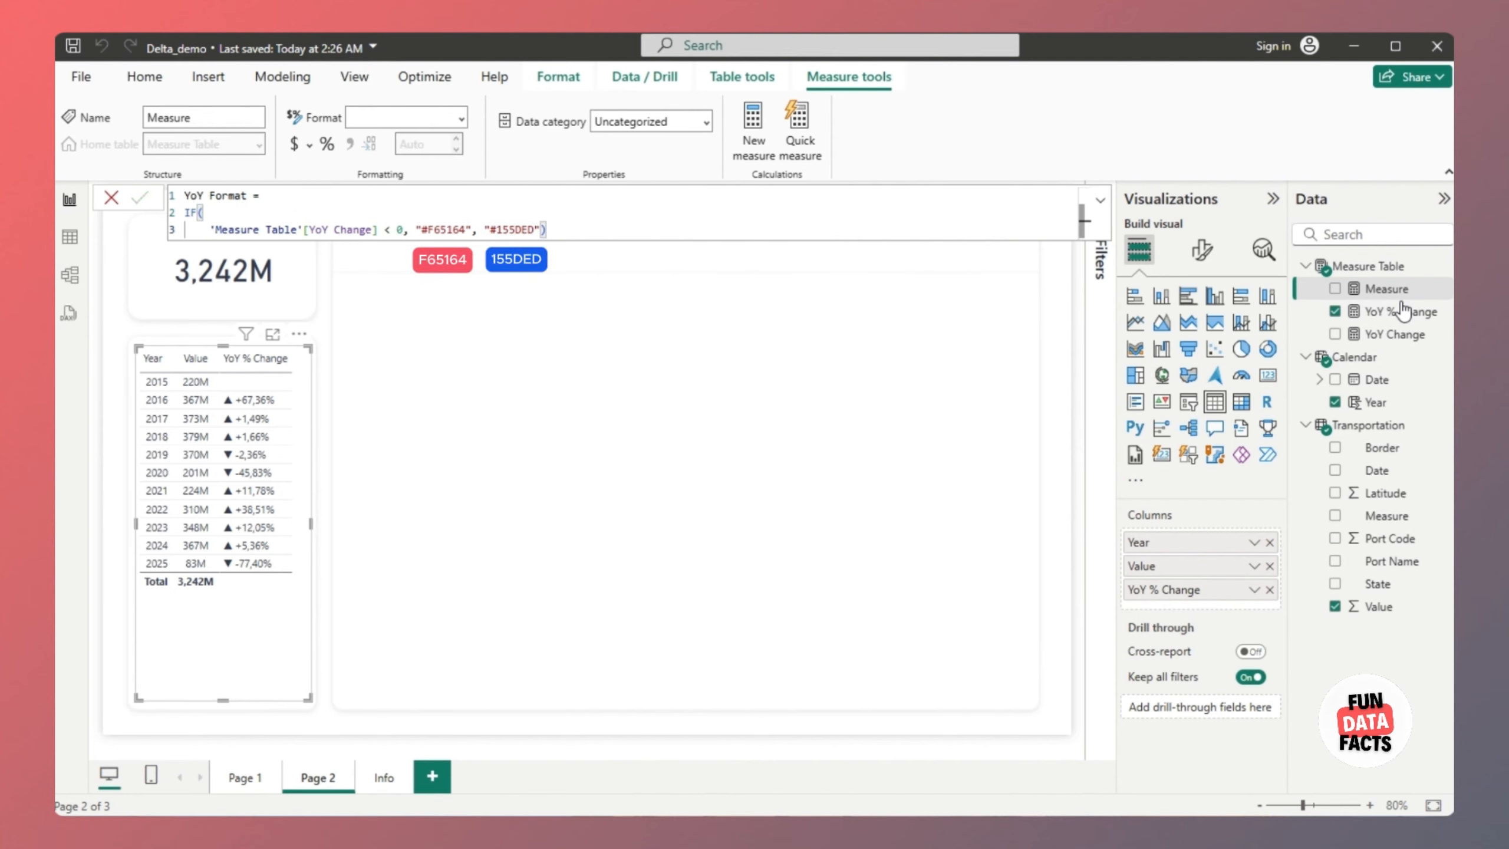
key(Return)
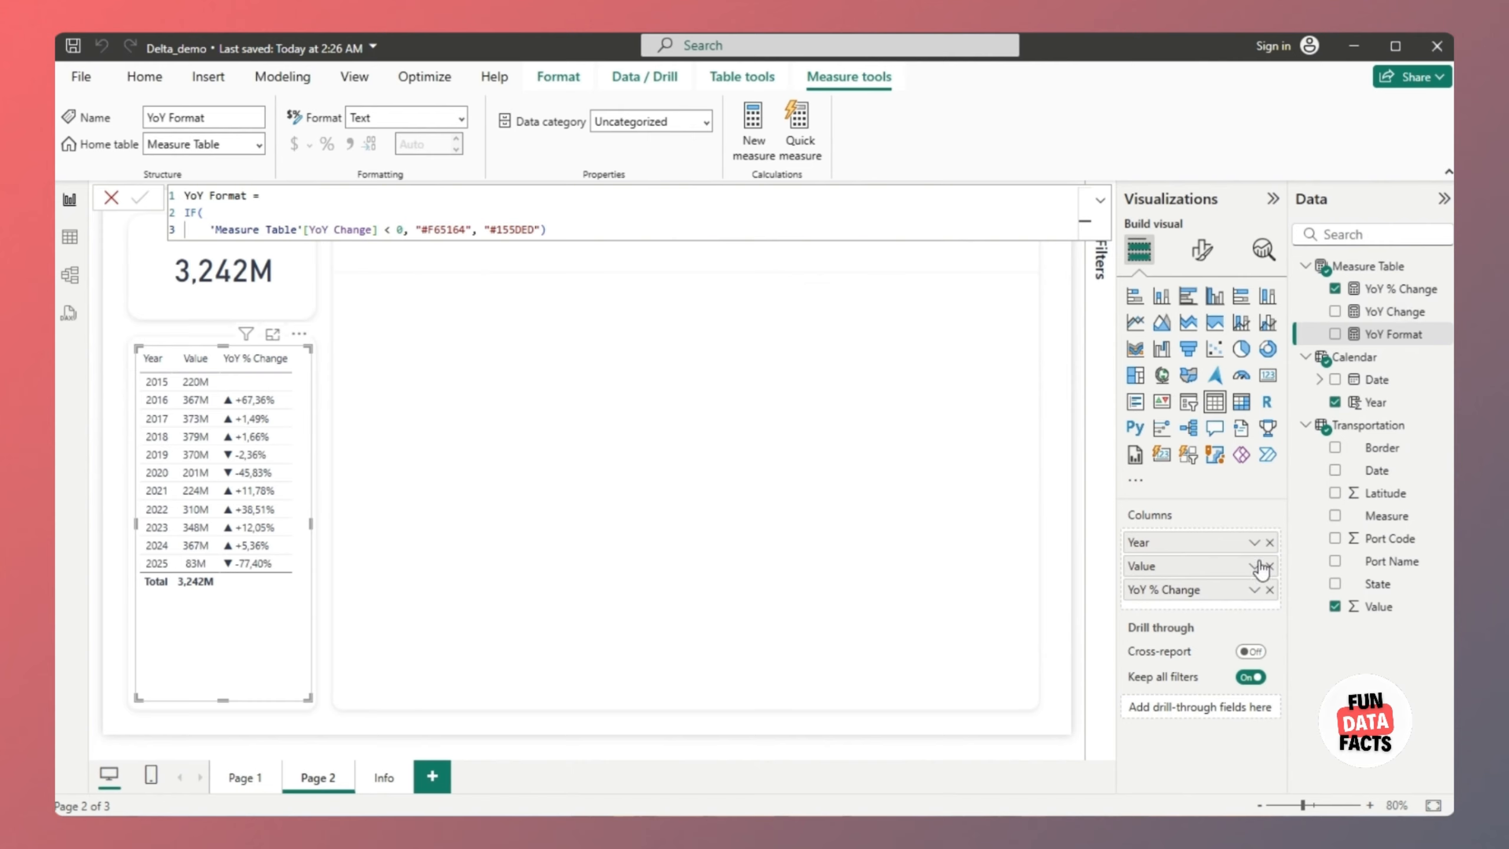
Open the font color conditional formatting for the YoY % Change column and set its format style to Field value
click(1255, 589)
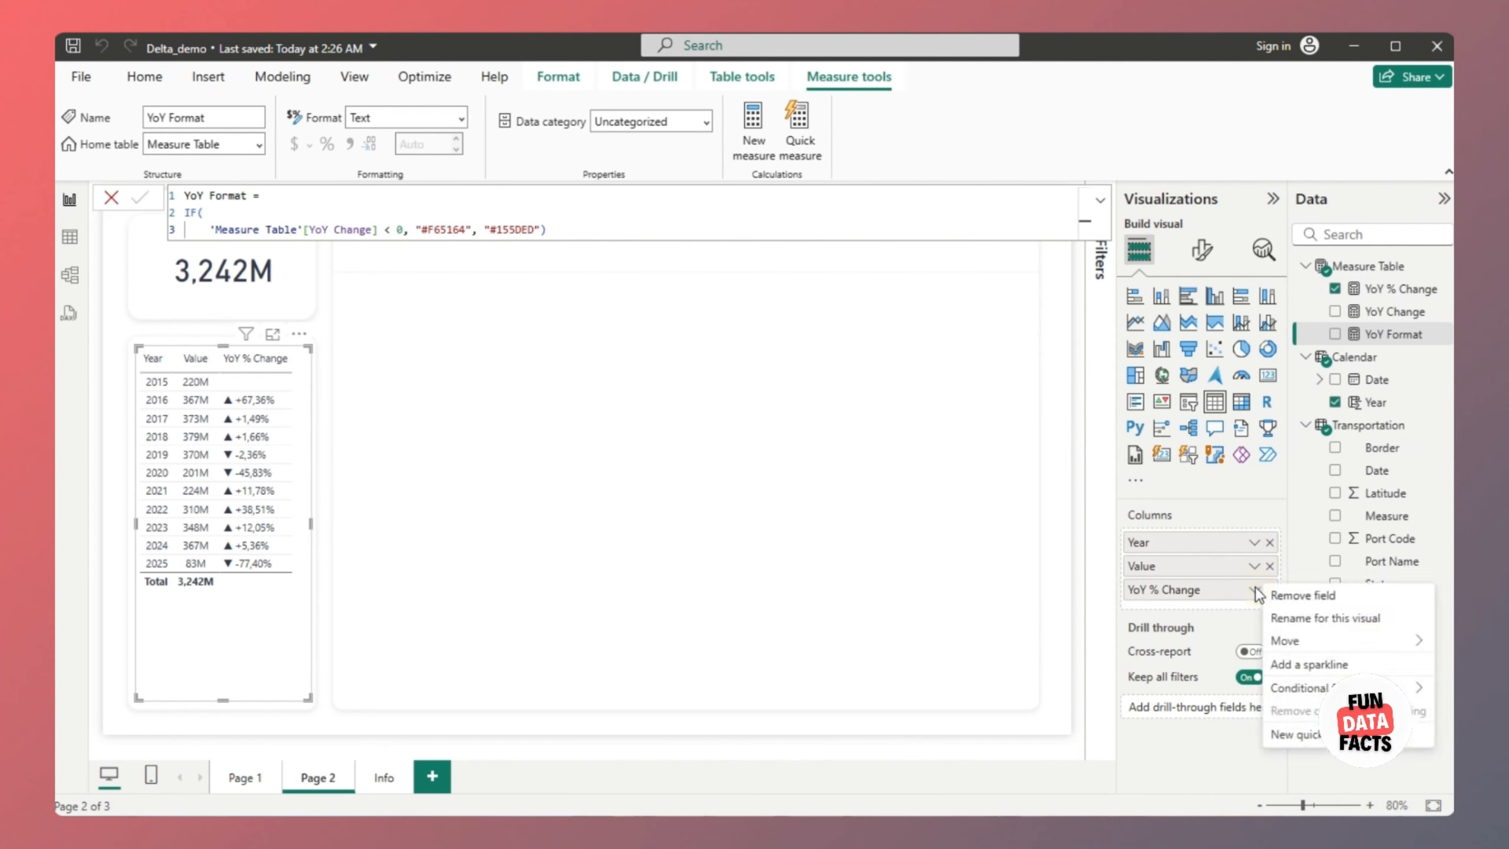
click(1284, 687)
click(1198, 717)
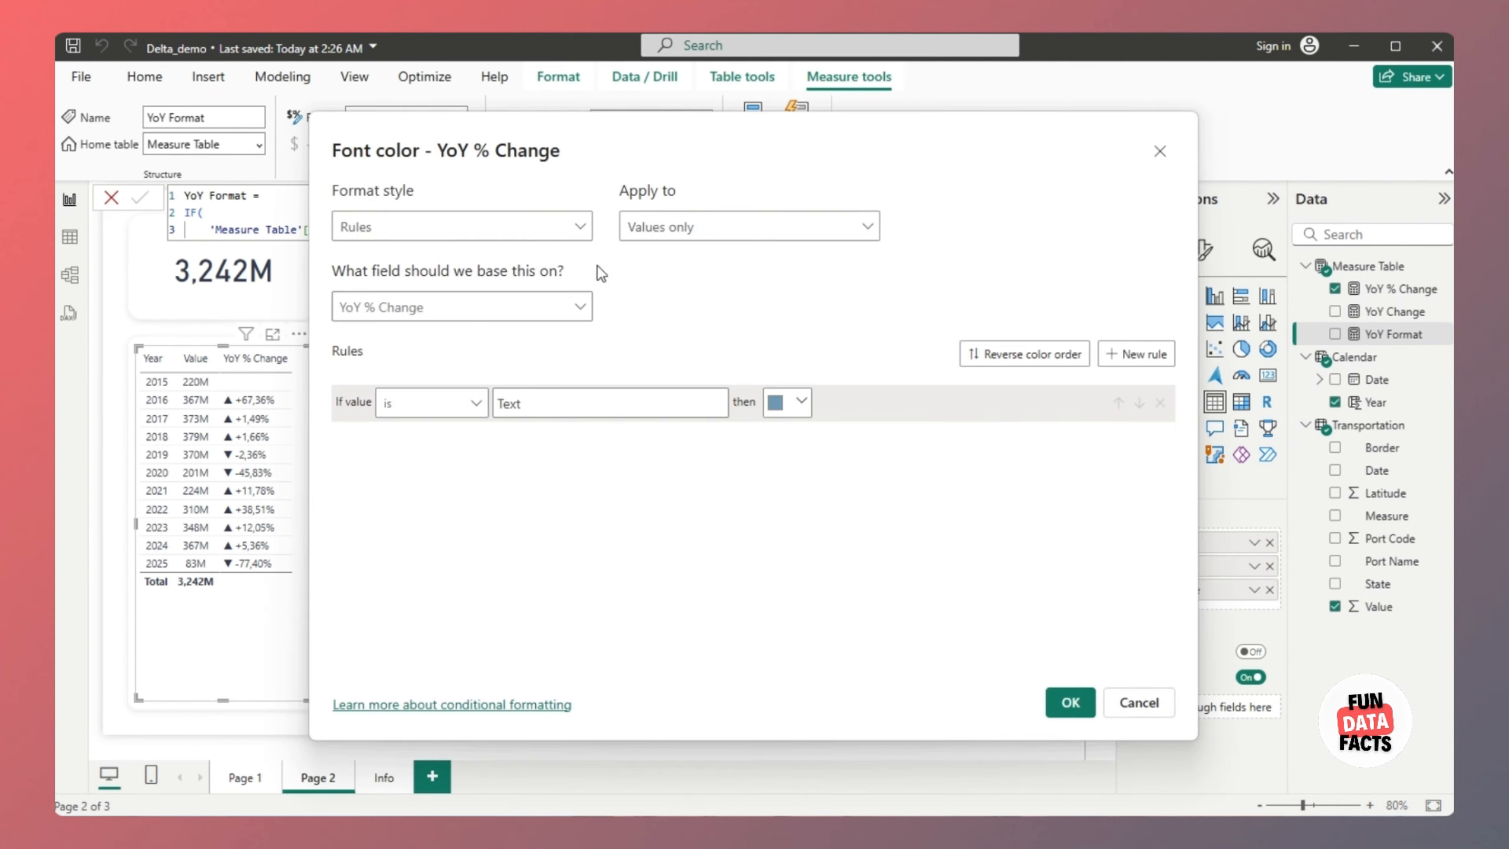
click(573, 226)
click(549, 313)
Base the YoY % Change font color on the YoY Format measure from the Measure Table and apply it
click(573, 306)
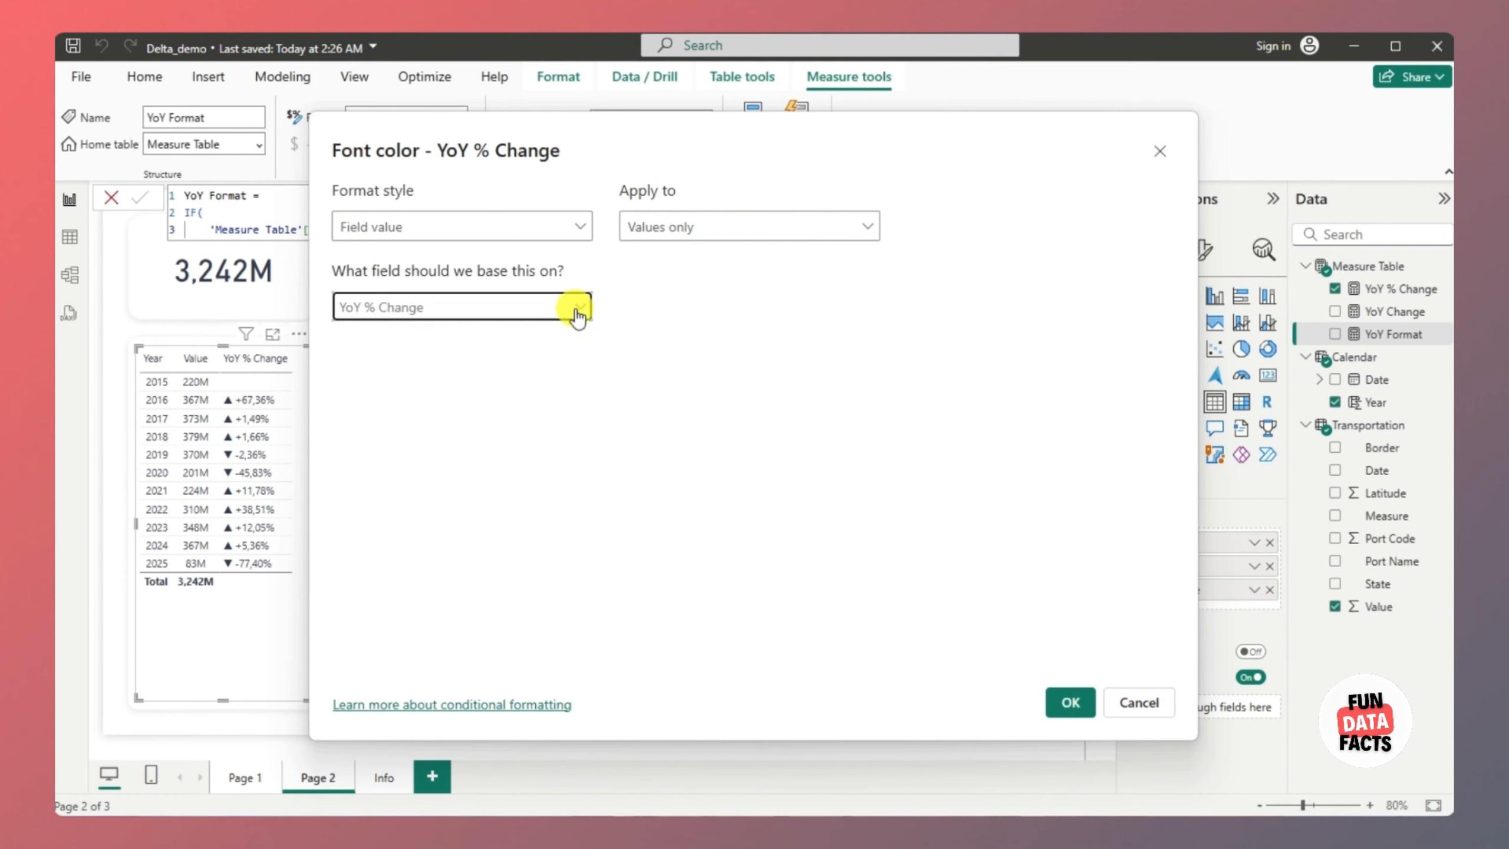
click(503, 461)
click(488, 496)
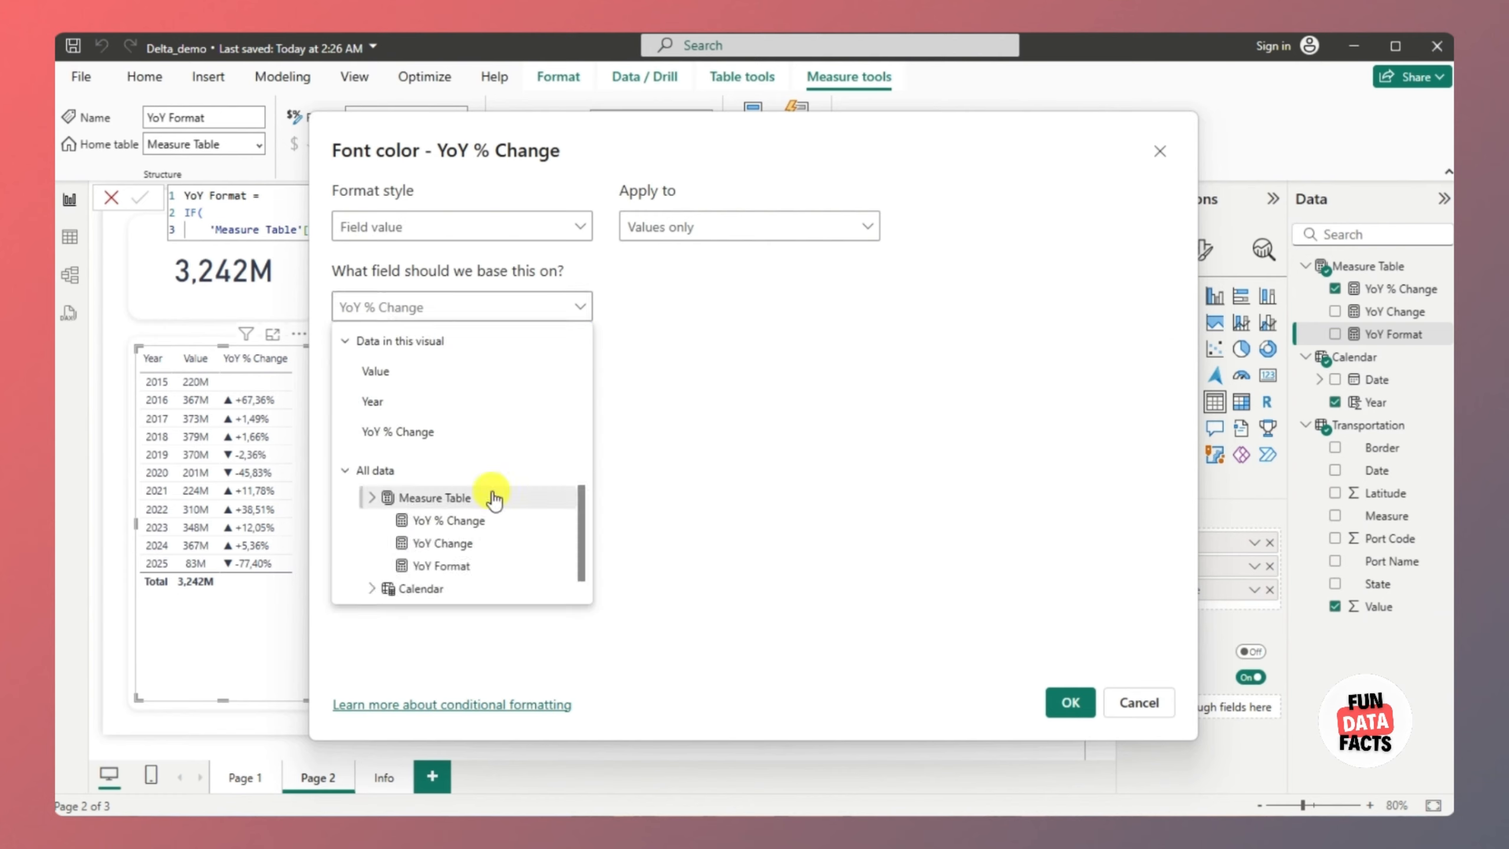
click(489, 561)
click(1070, 705)
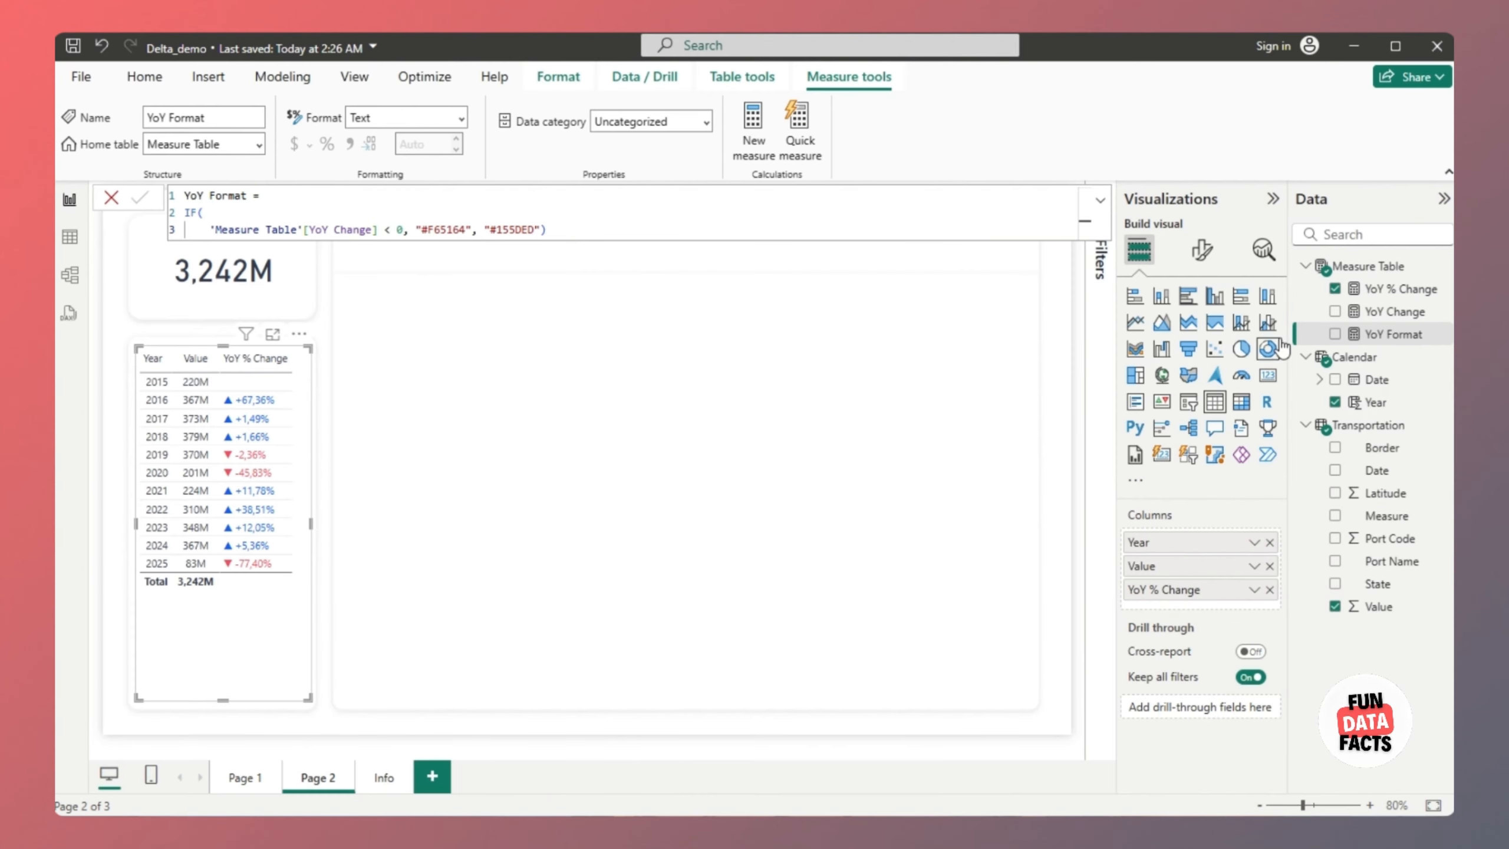
click(1350, 271)
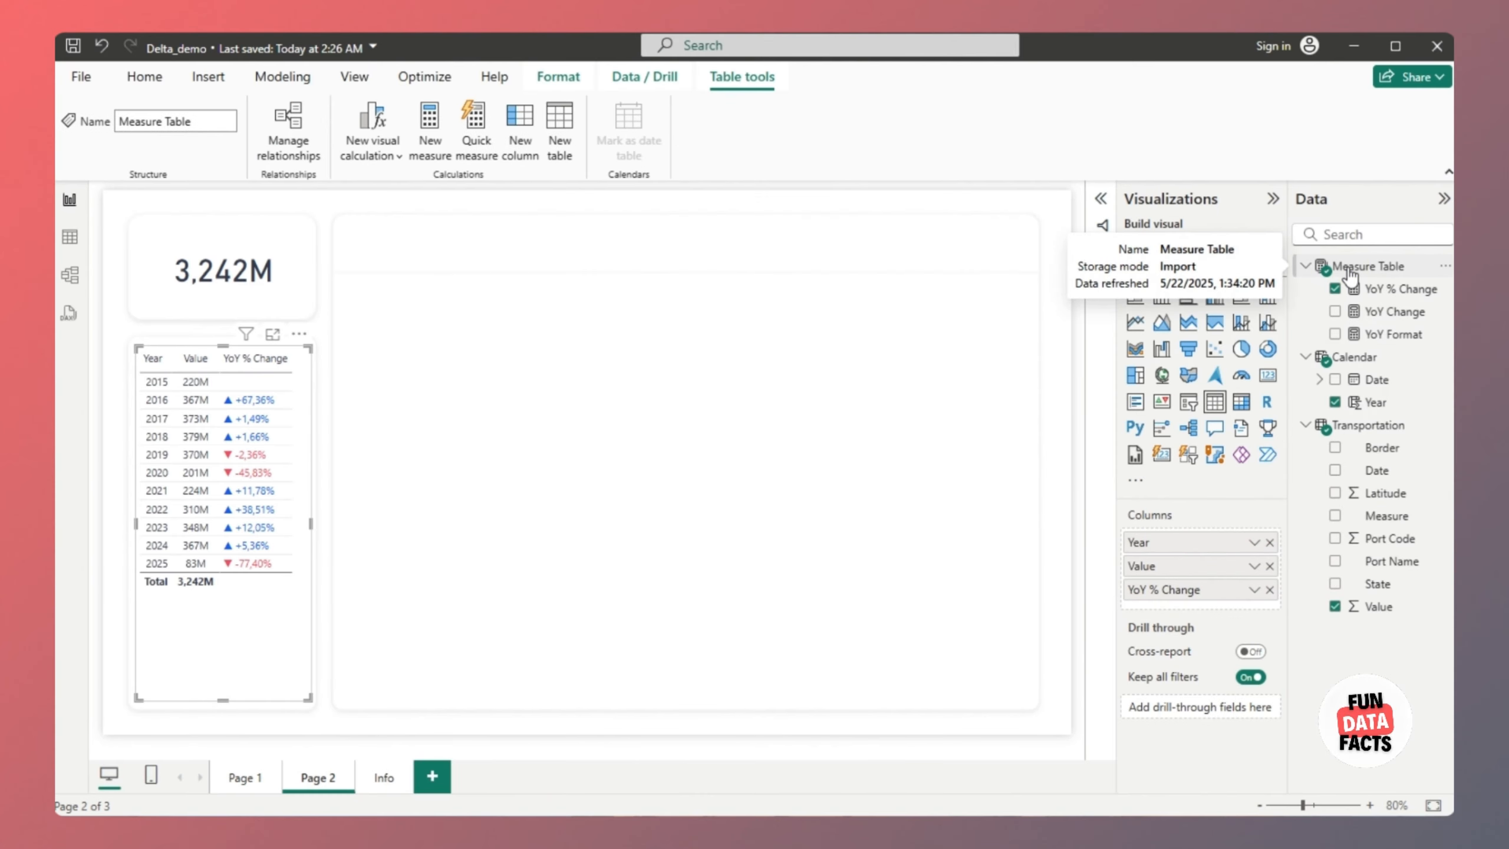
Add a slicer to the page using the Calendar table's Year field and turn off its slicer header
click(1081, 404)
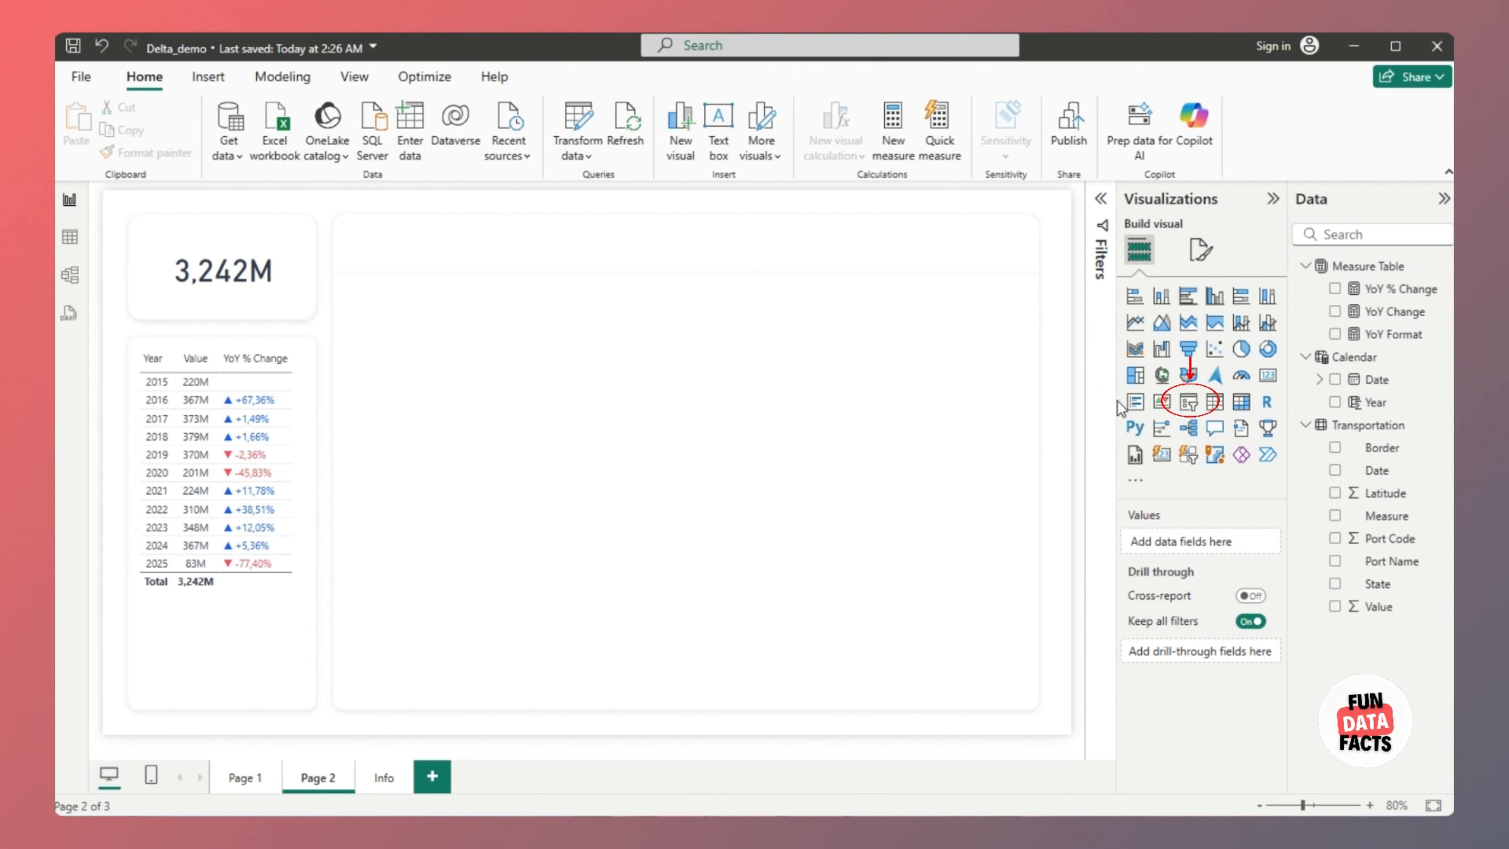
click(1189, 402)
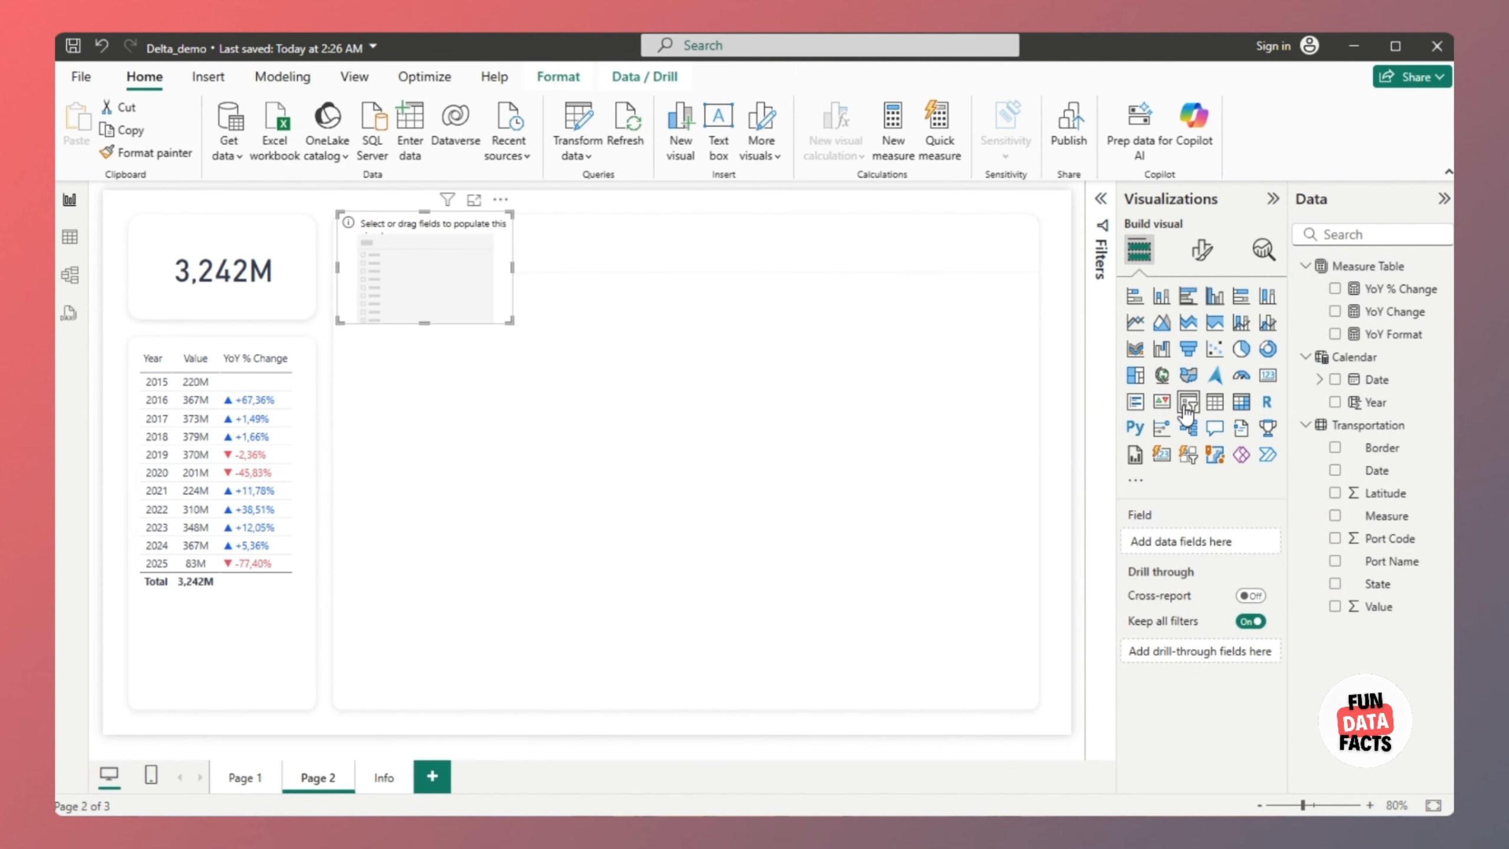
click(1336, 402)
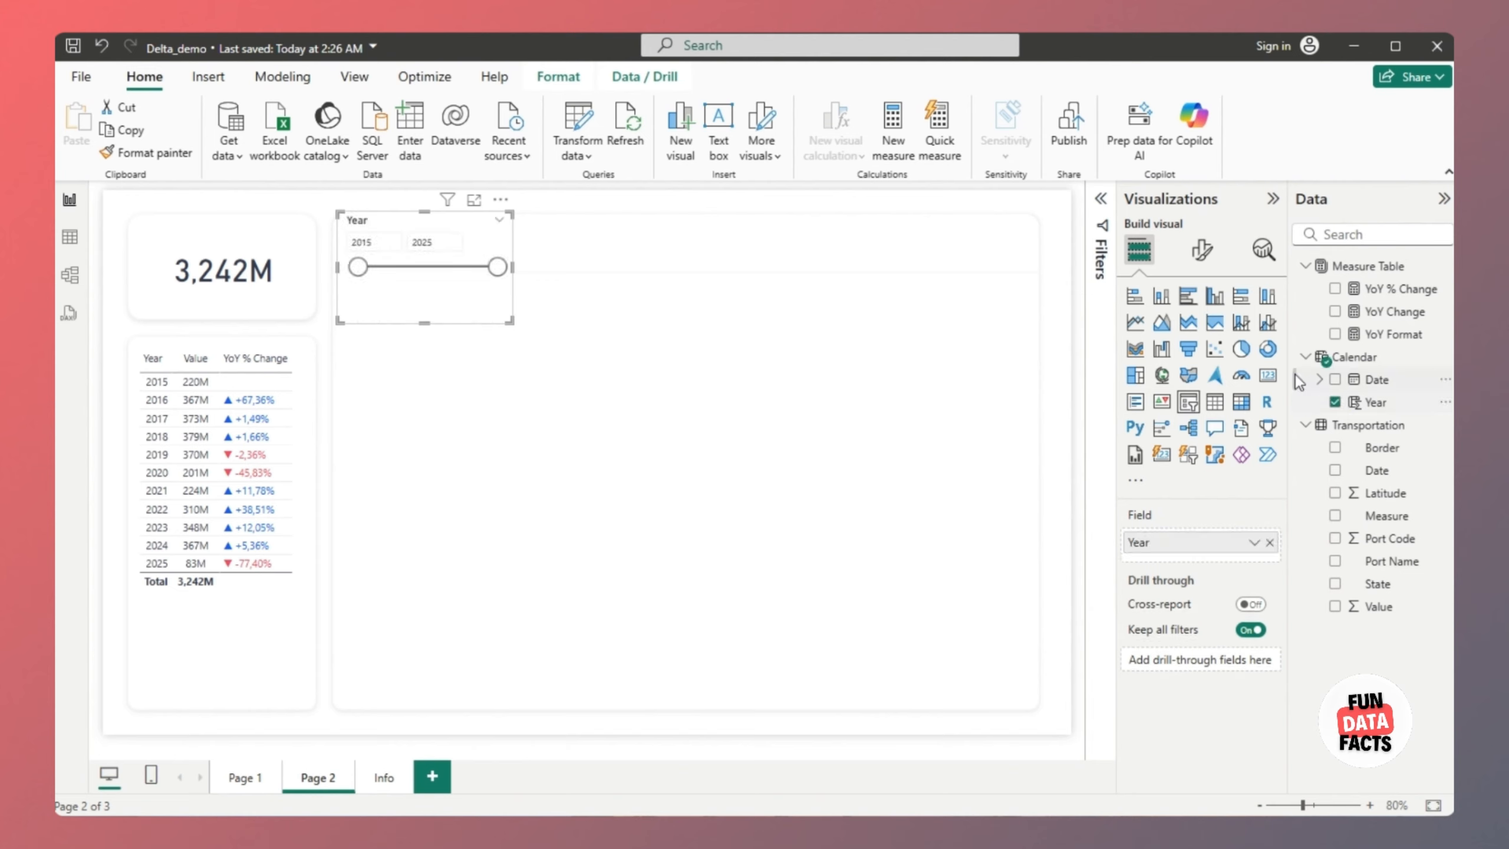
click(1201, 250)
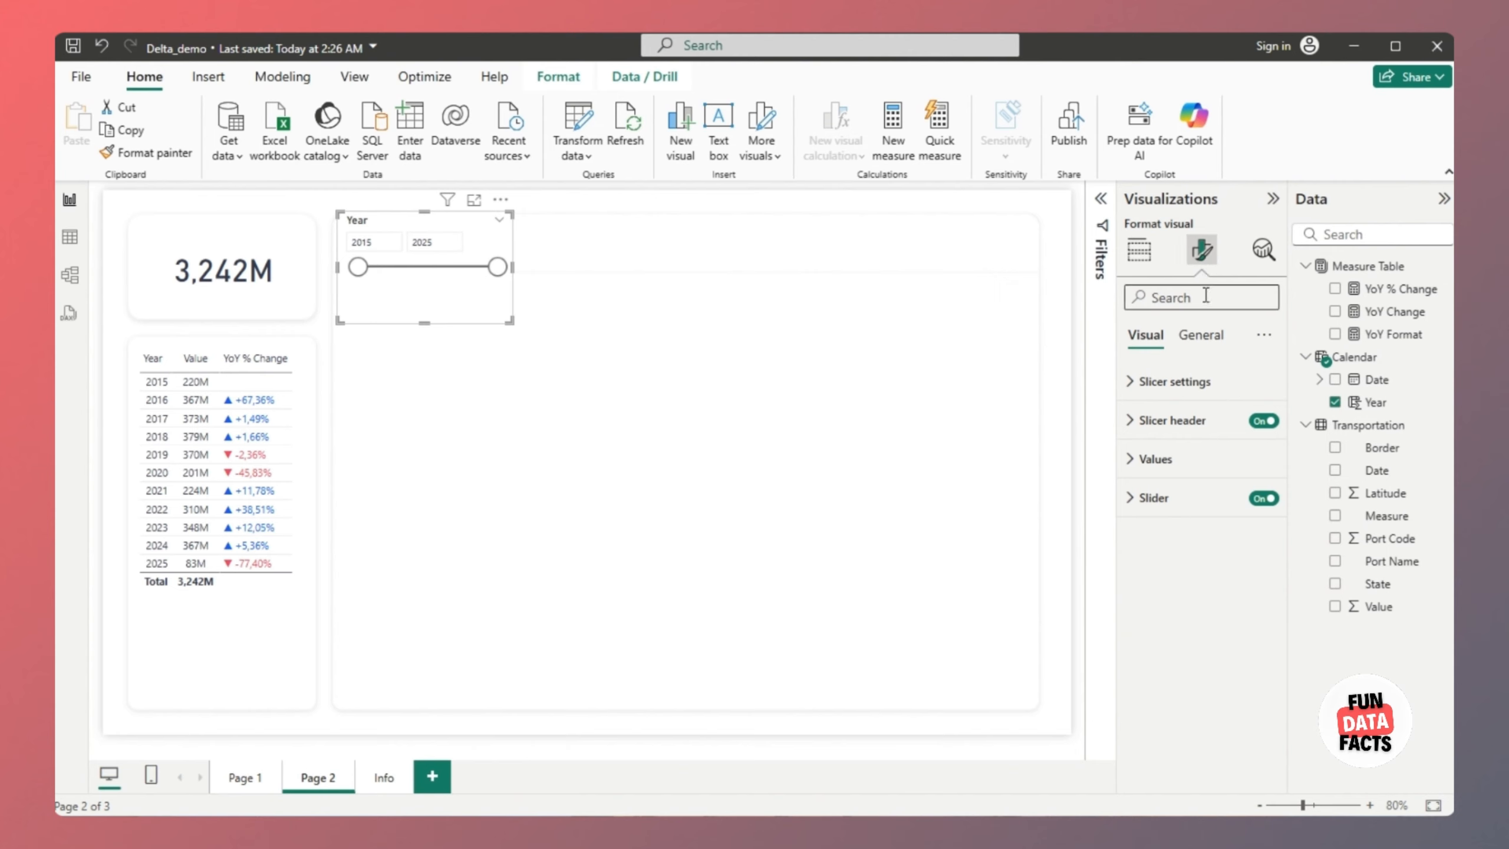
click(1186, 380)
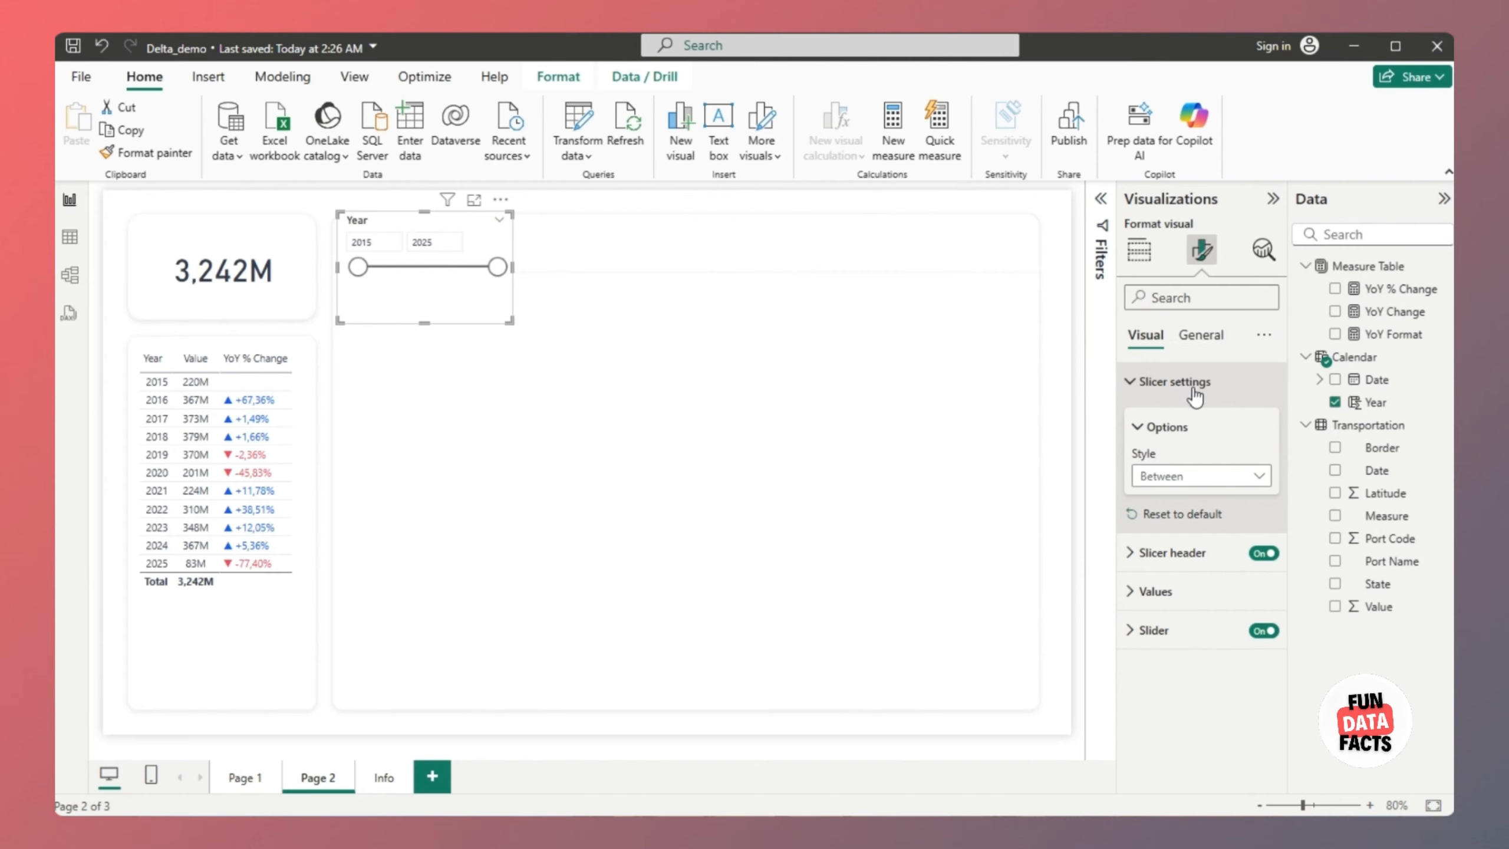
click(1261, 554)
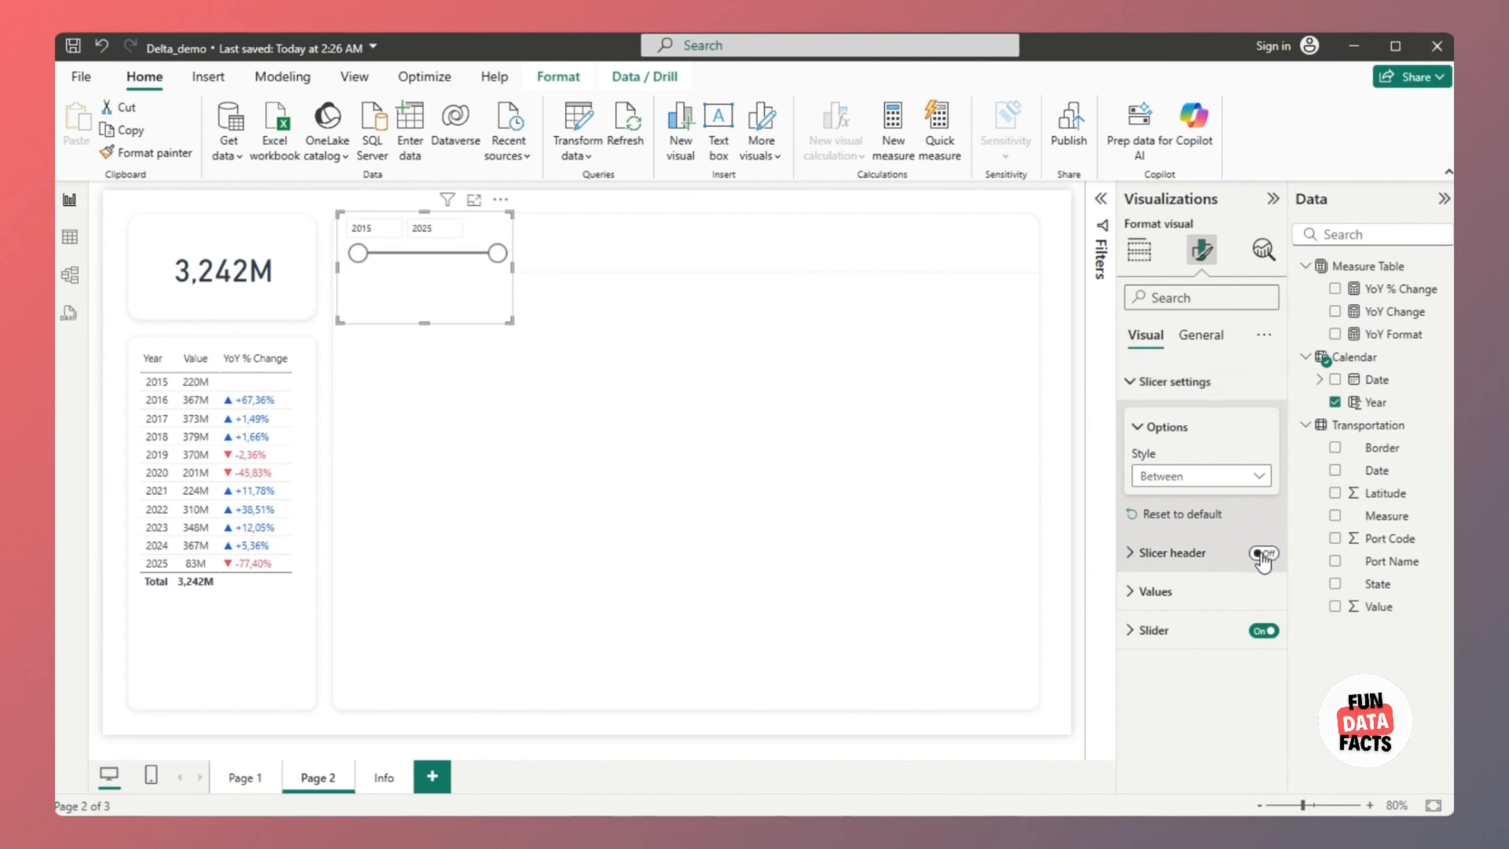
Set the Year slicer's height to 62 and width to 911, and turn off its Responsive option
click(1200, 335)
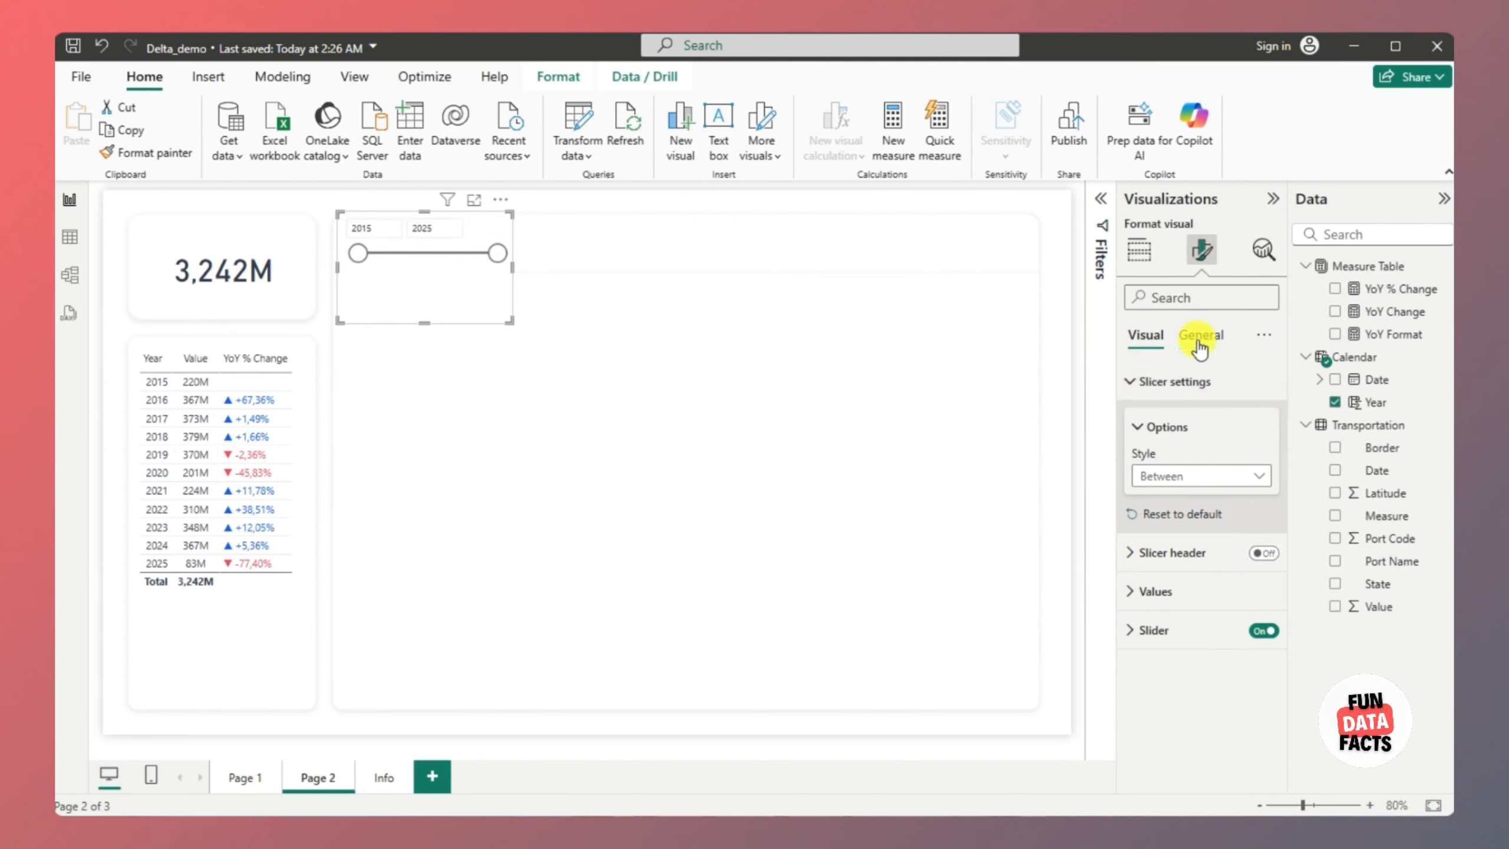
click(1188, 381)
text(62)
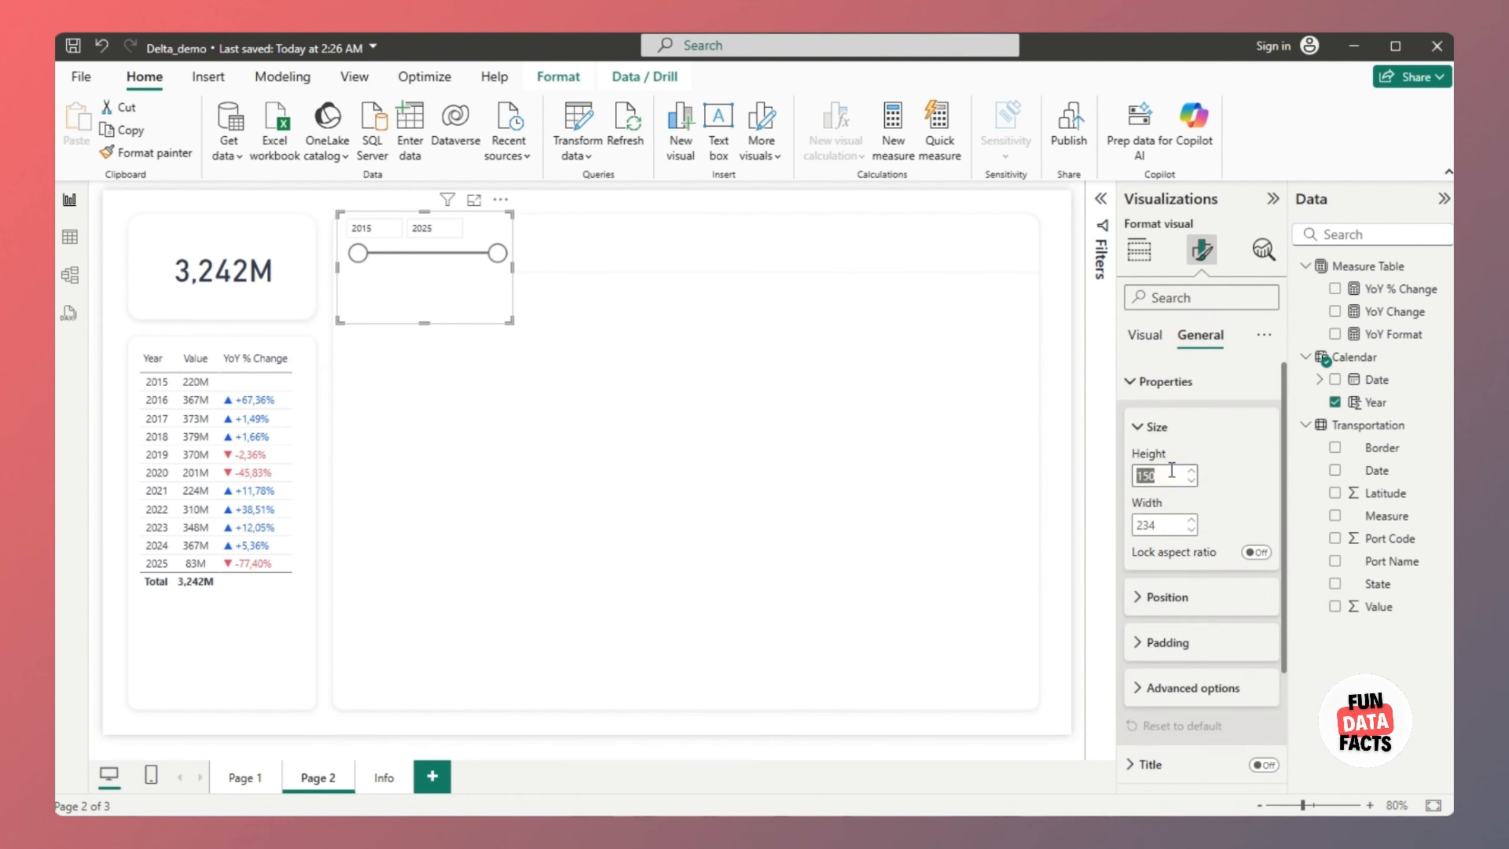
text(911)
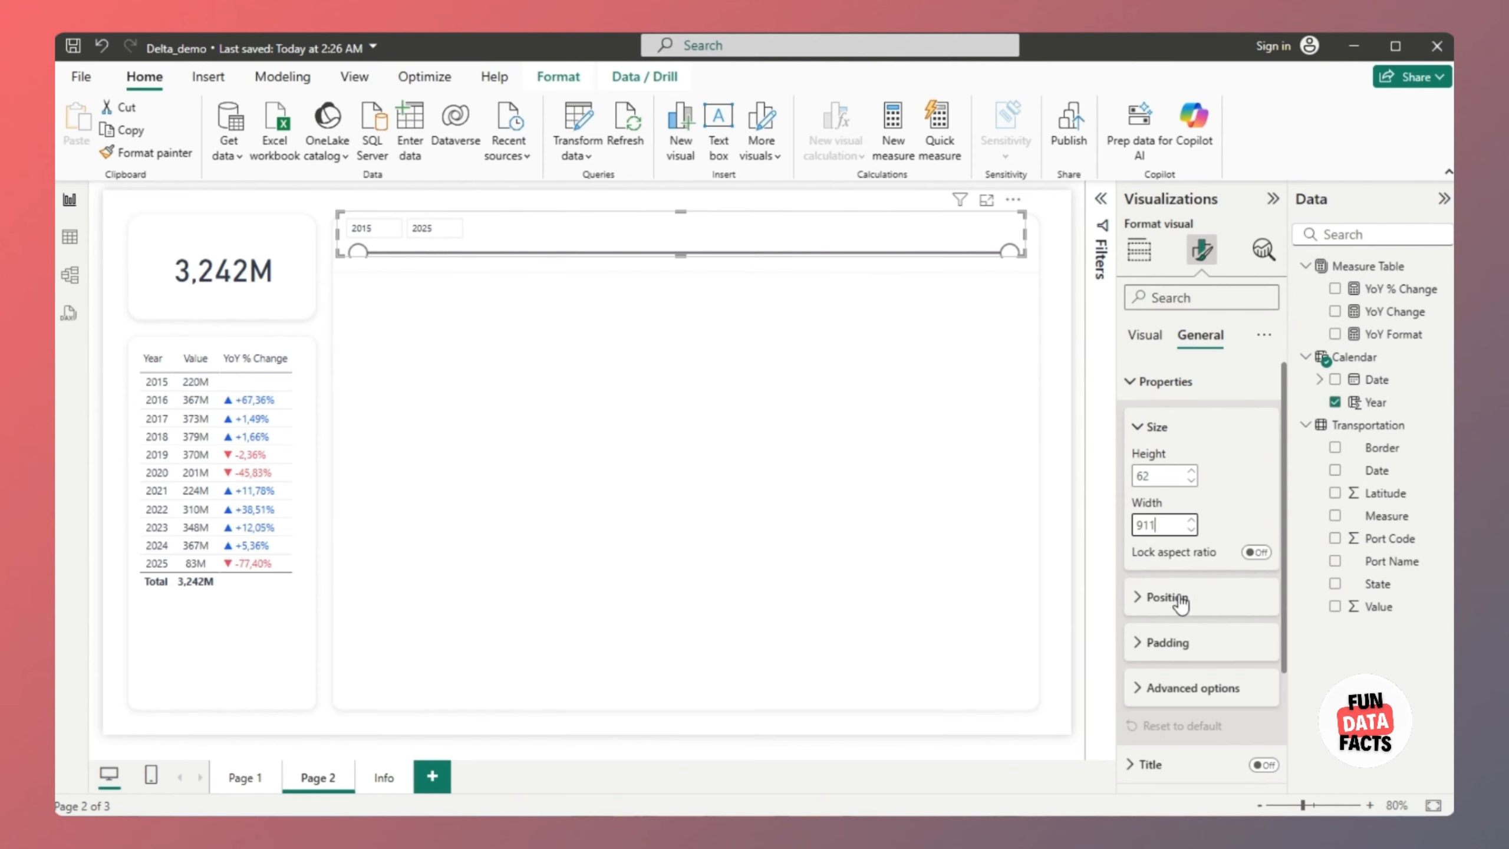
click(1185, 692)
click(1256, 714)
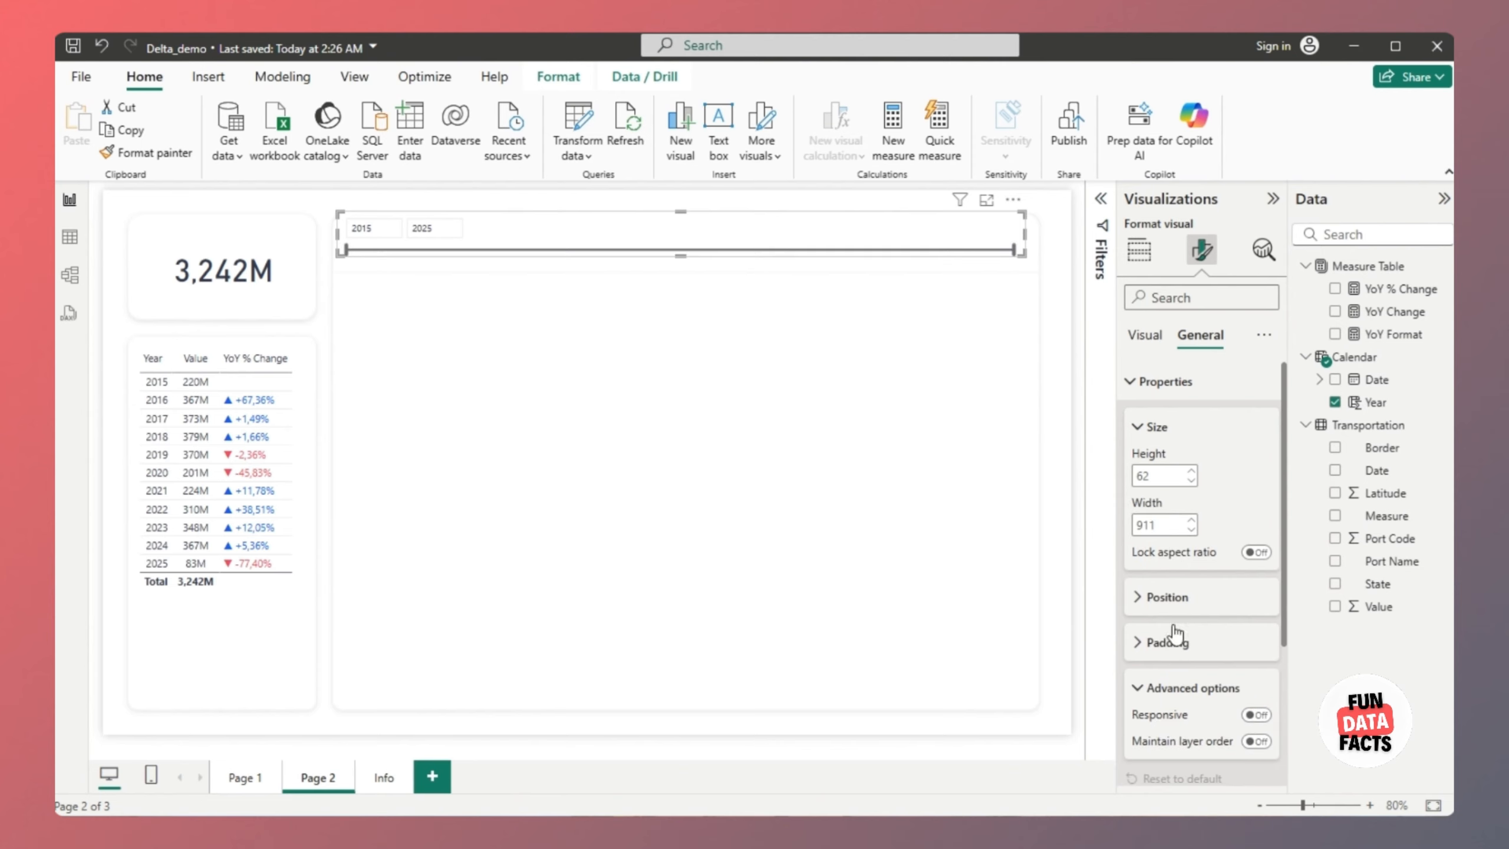
Move the Year slicer slightly down inside the large card and set the start of its range to 2018
drag(914, 233, 919, 246)
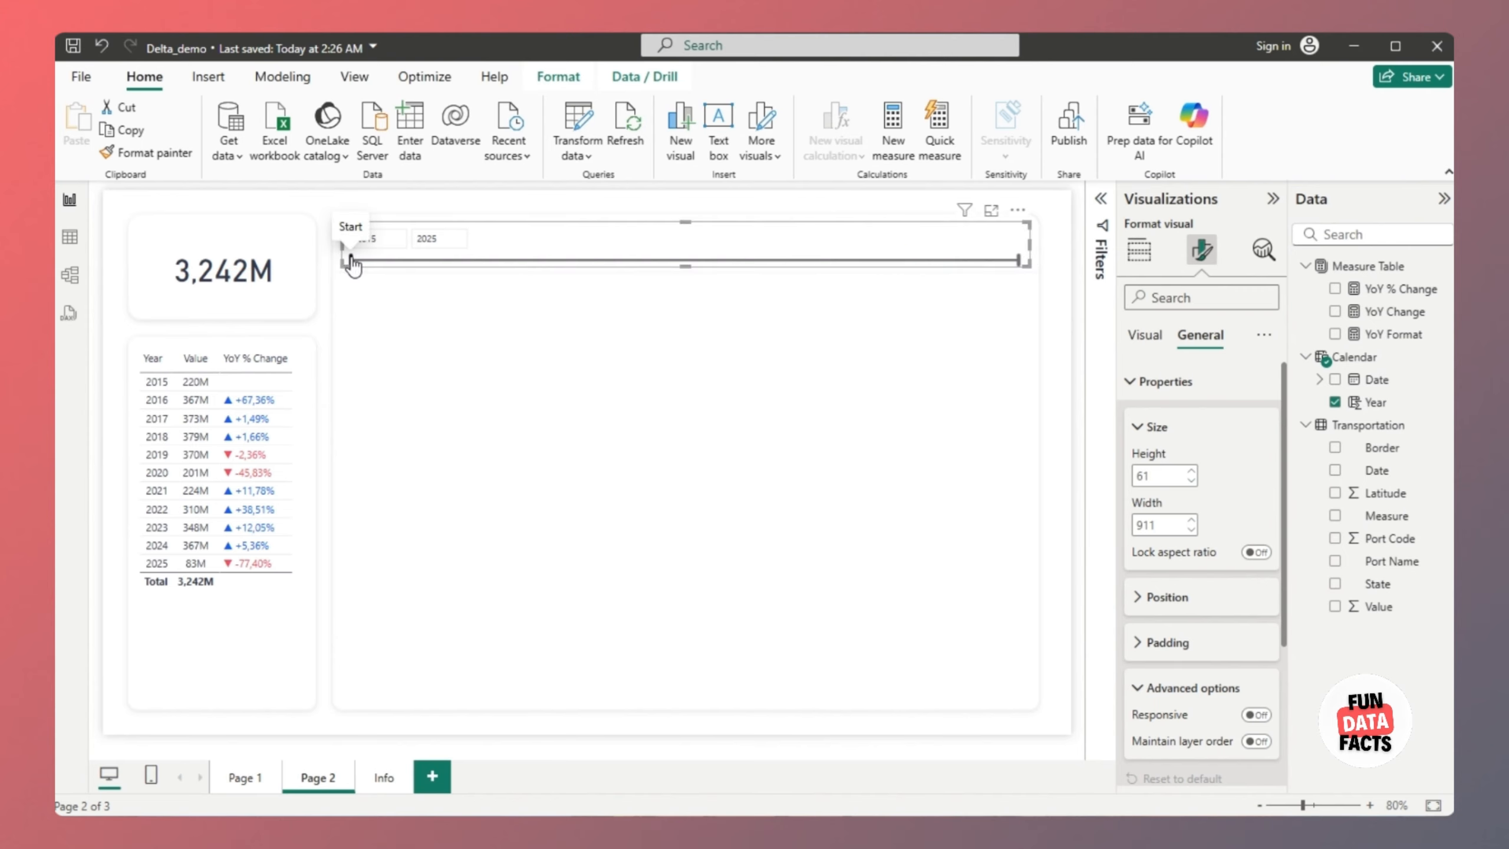
drag(352, 260, 550, 262)
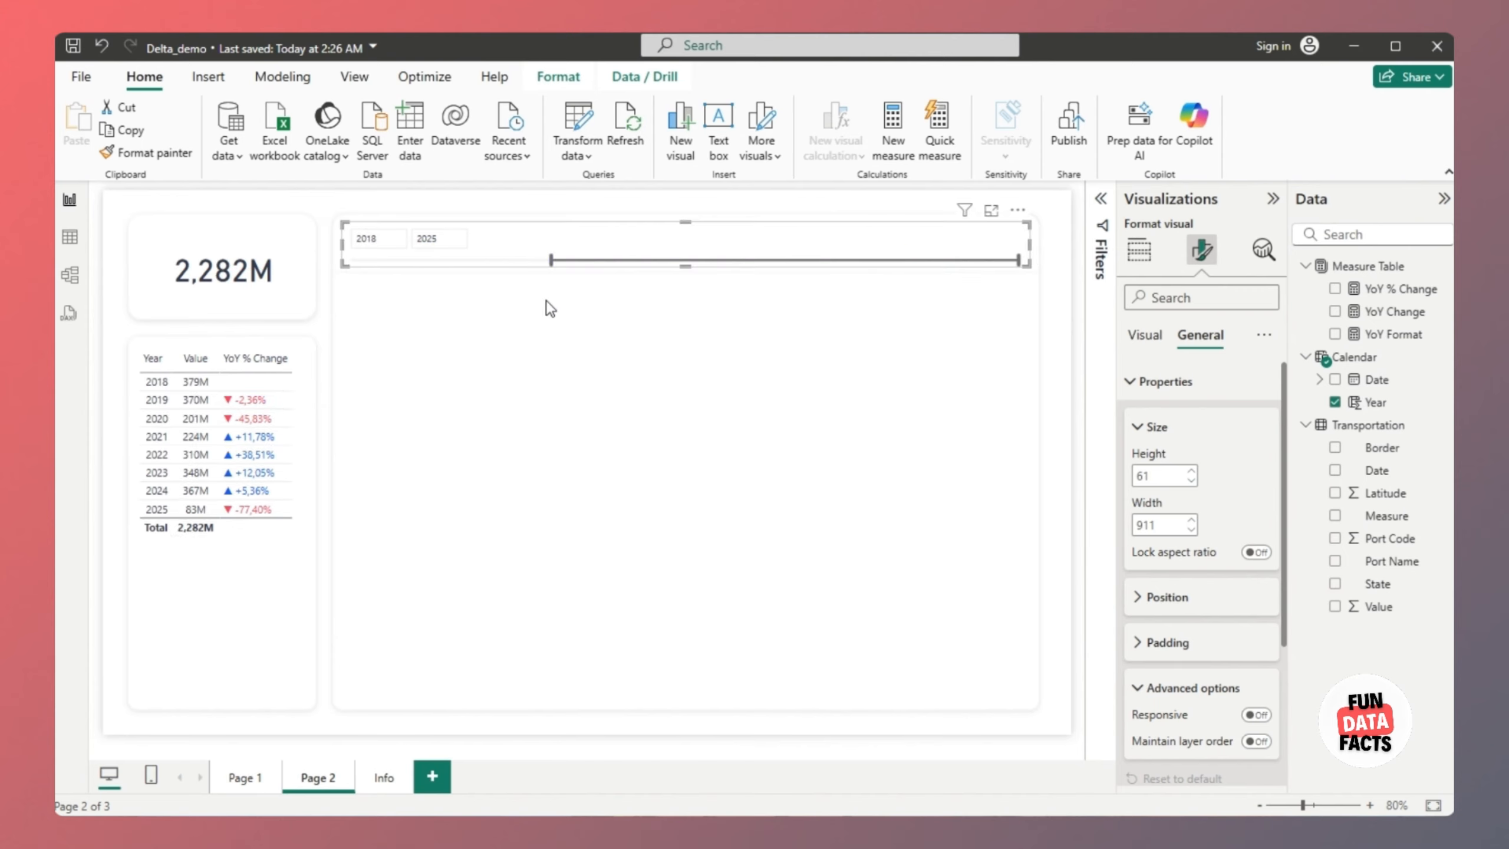
click(546, 299)
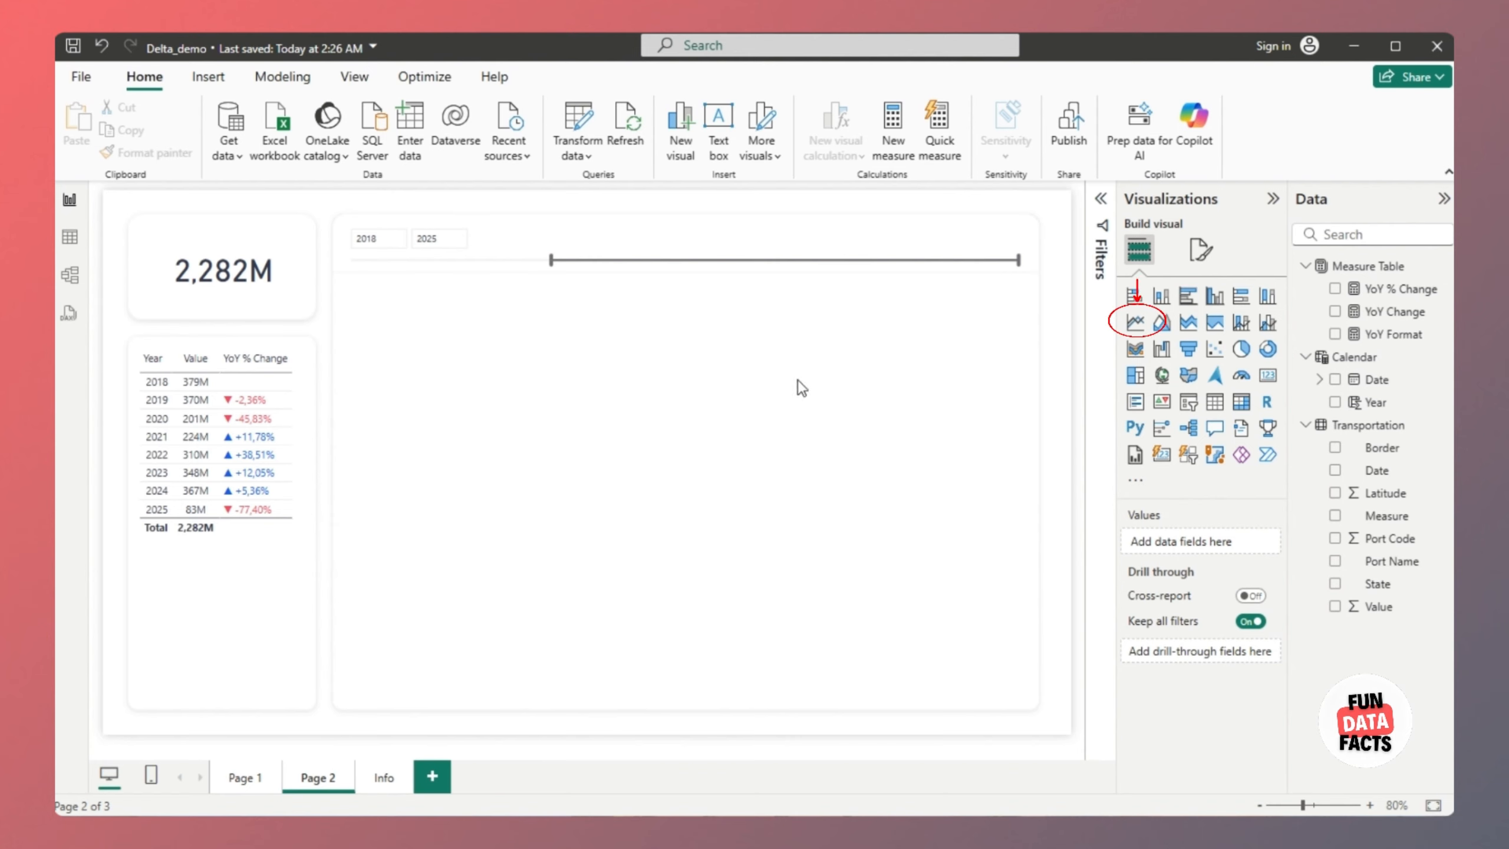
Add a line chart stretched up to just below the slicer, with Year on the X-axis and Value on the Y-axis
click(1135, 322)
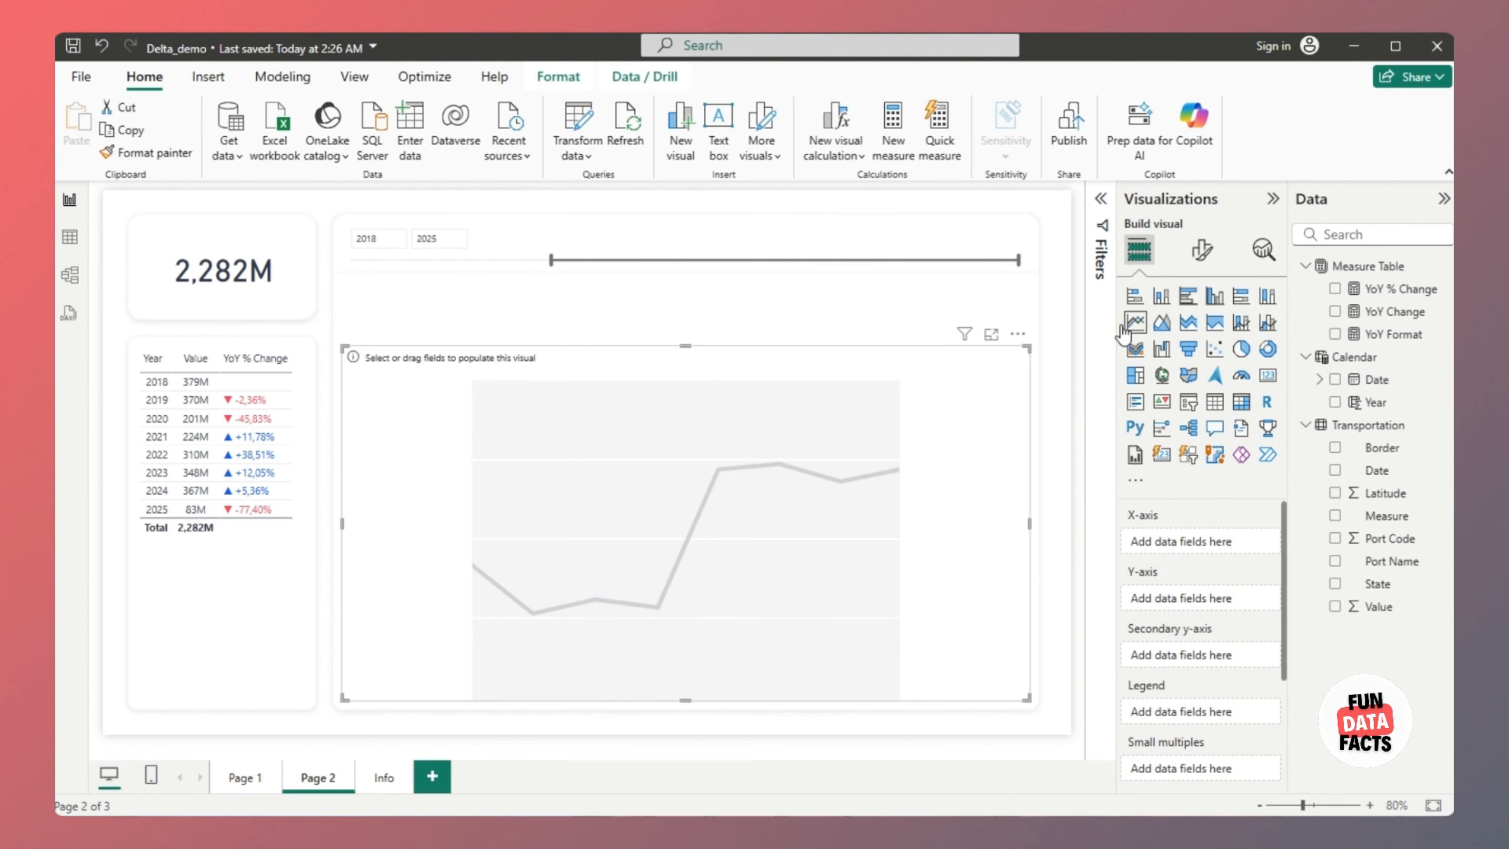
drag(685, 345, 680, 281)
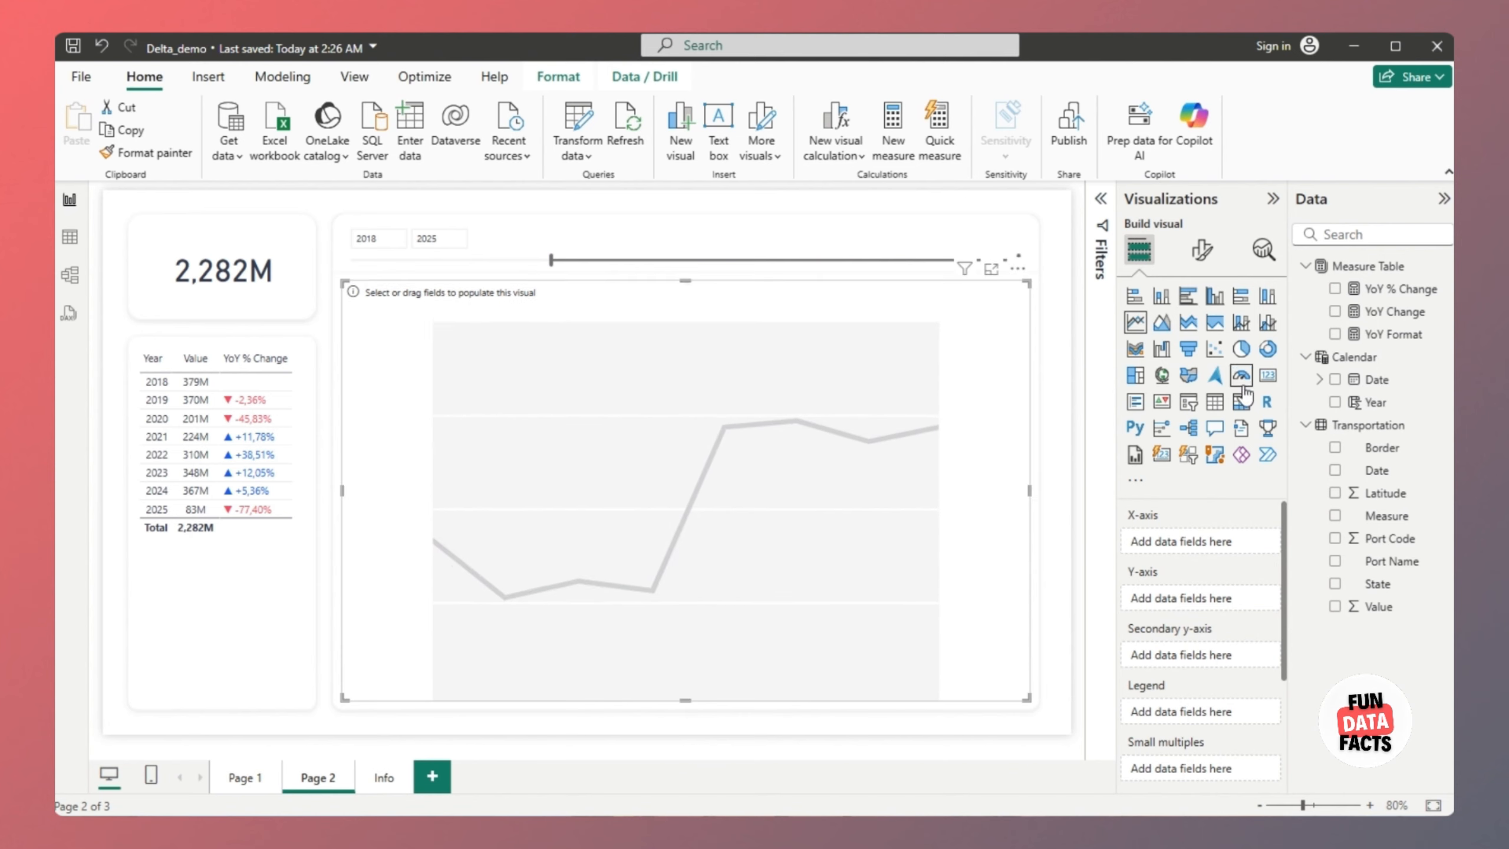
drag(1370, 403, 1196, 538)
drag(1372, 607, 1200, 609)
Turn off the X-axis title of the line chart
click(1200, 253)
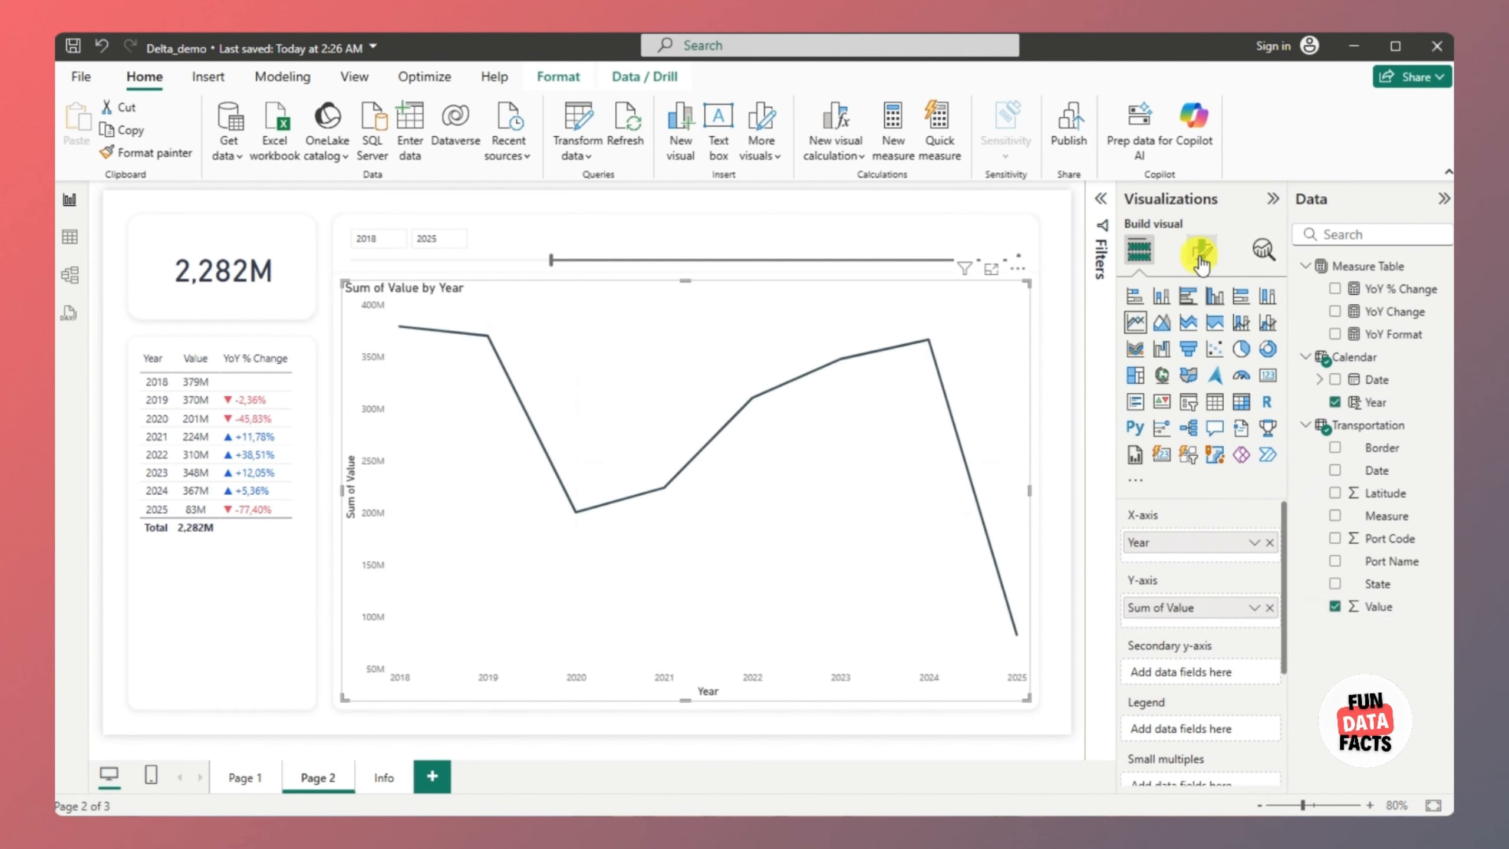
click(1155, 381)
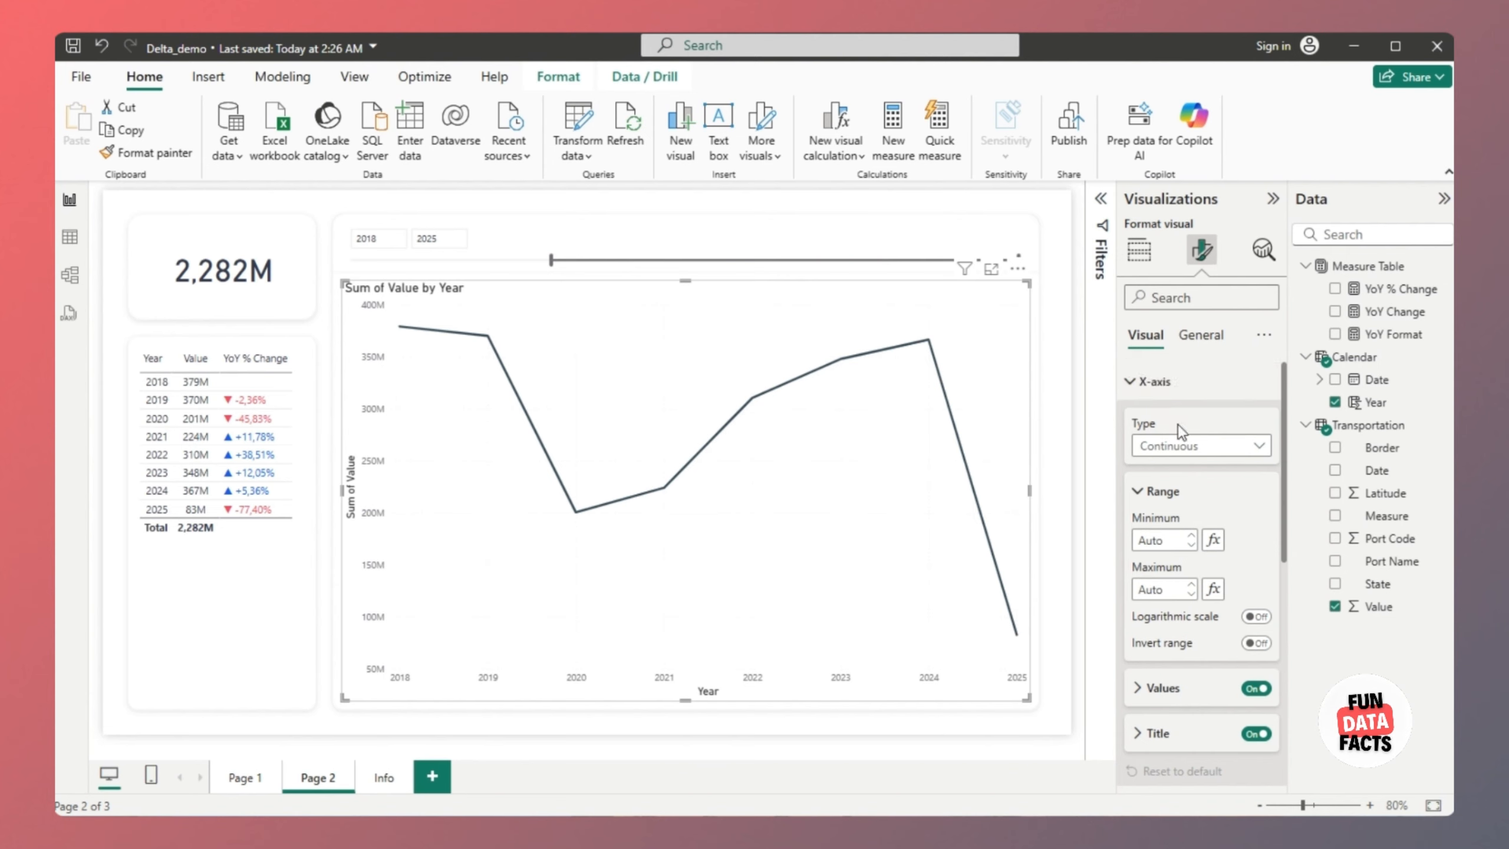
scroll(1179, 426, down, 4)
click(1206, 416)
scroll(1215, 415, down, 3)
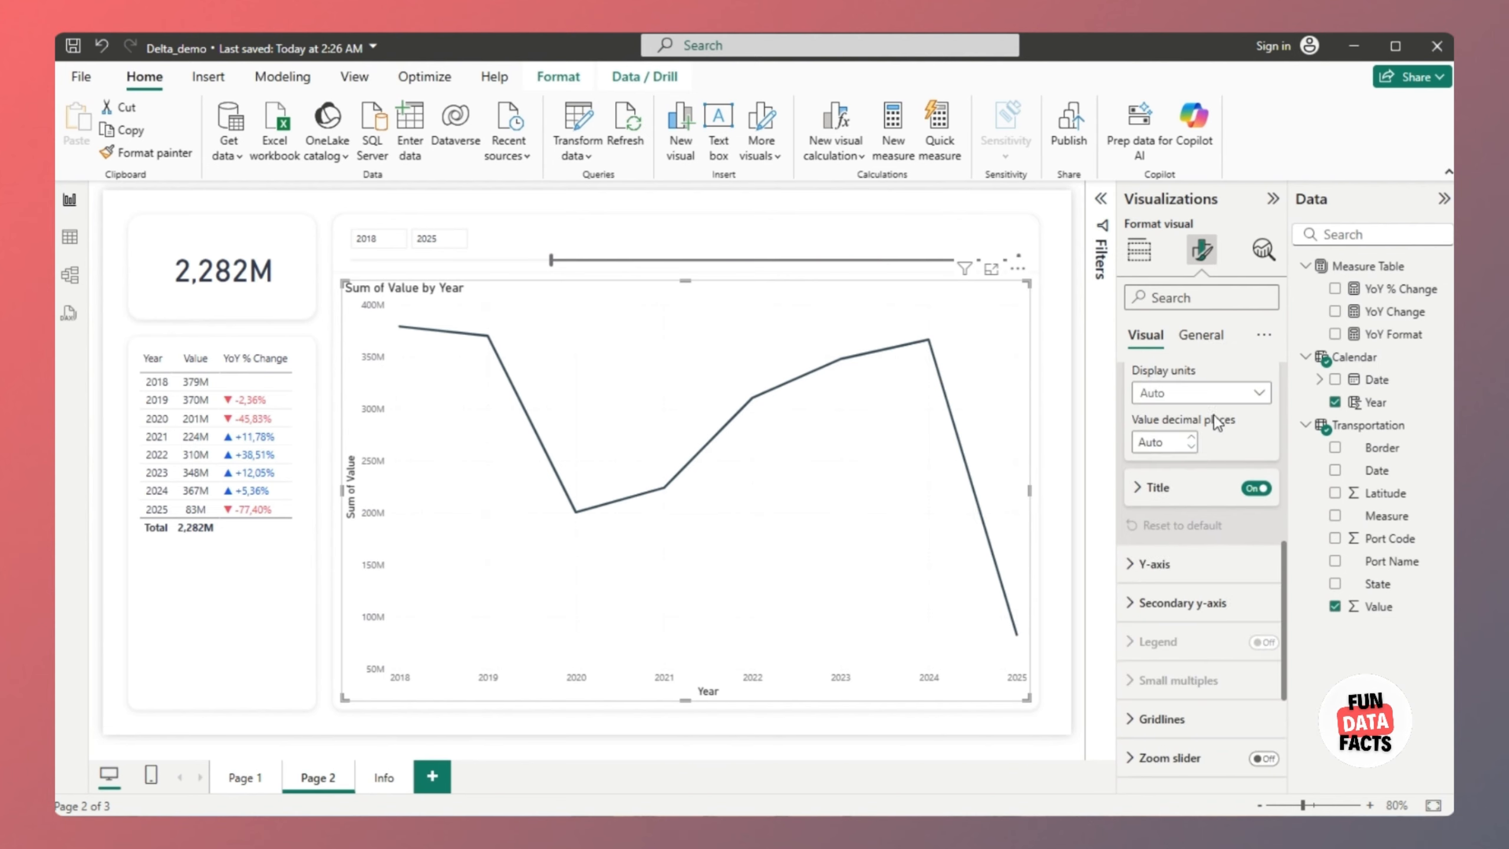
click(1256, 487)
Turn off the values and the title of the line chart's Y-axis
click(1241, 557)
scroll(1241, 557, down, 3)
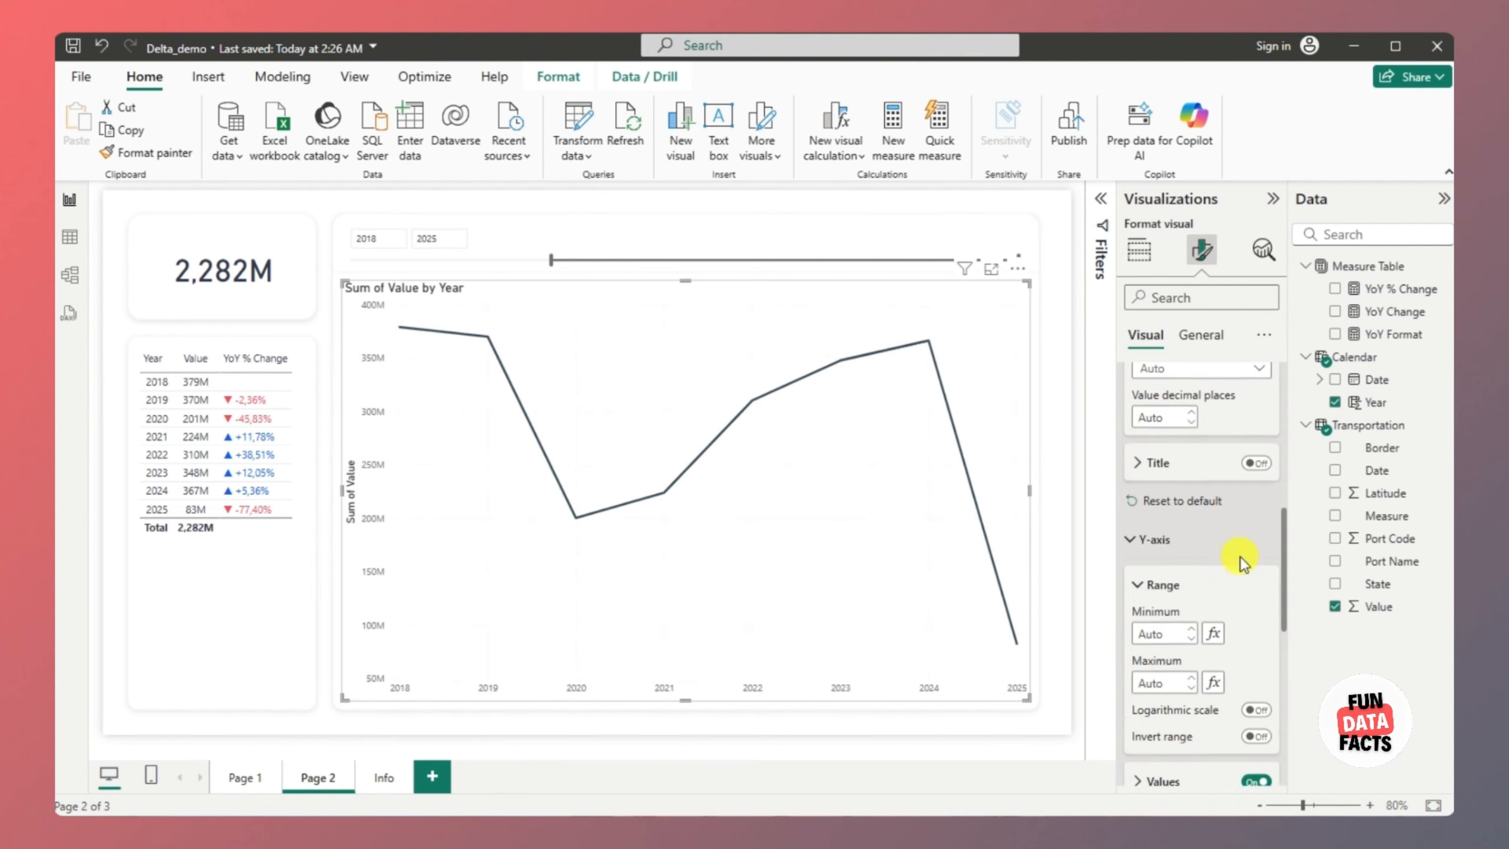
click(1255, 619)
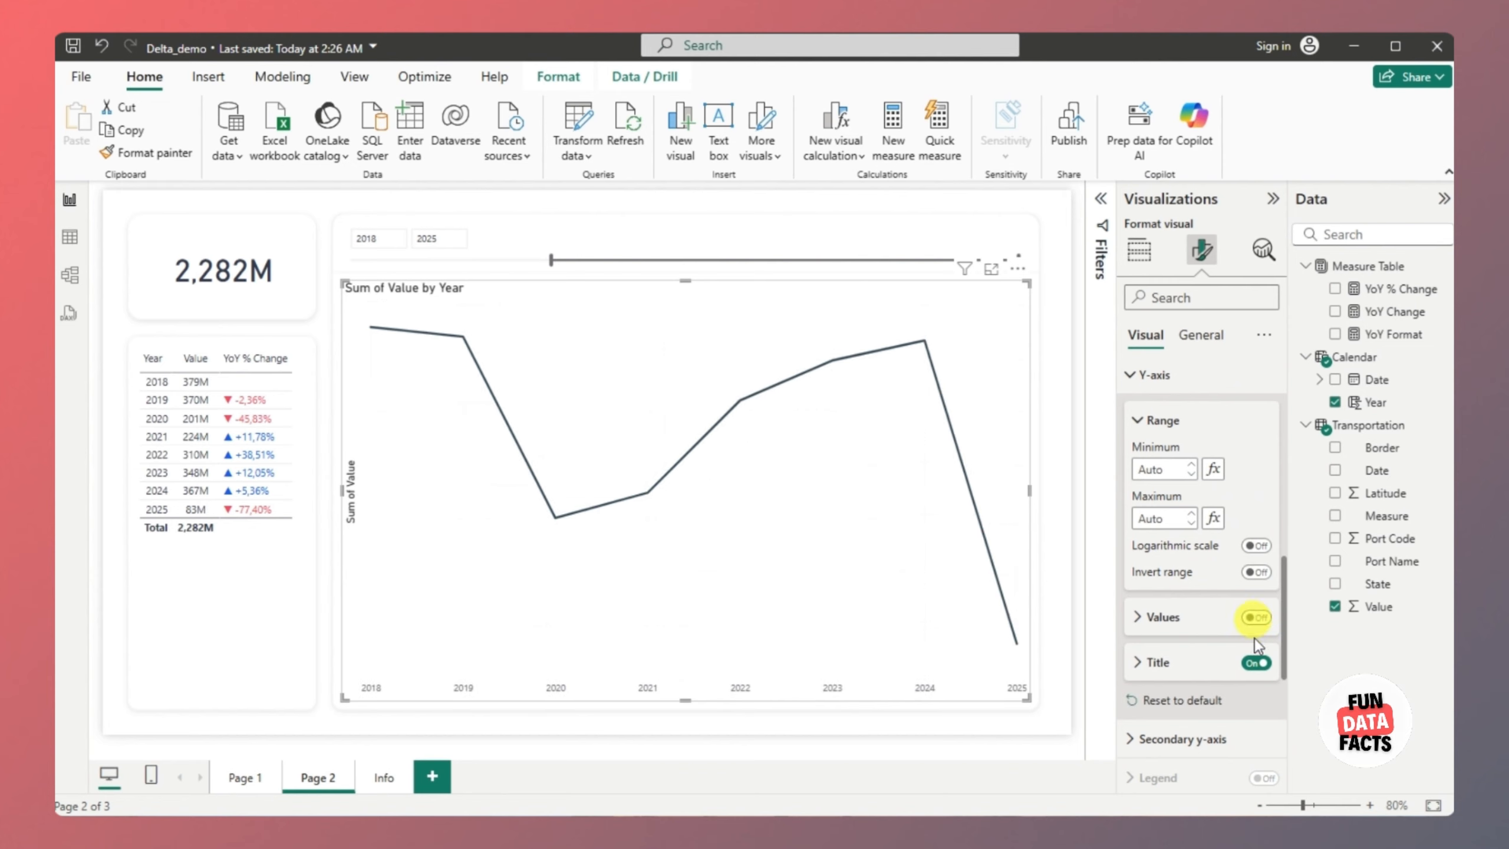
click(1256, 662)
Set the interpolation type of the chart's line to Smooth
scroll(1257, 673, down, 5)
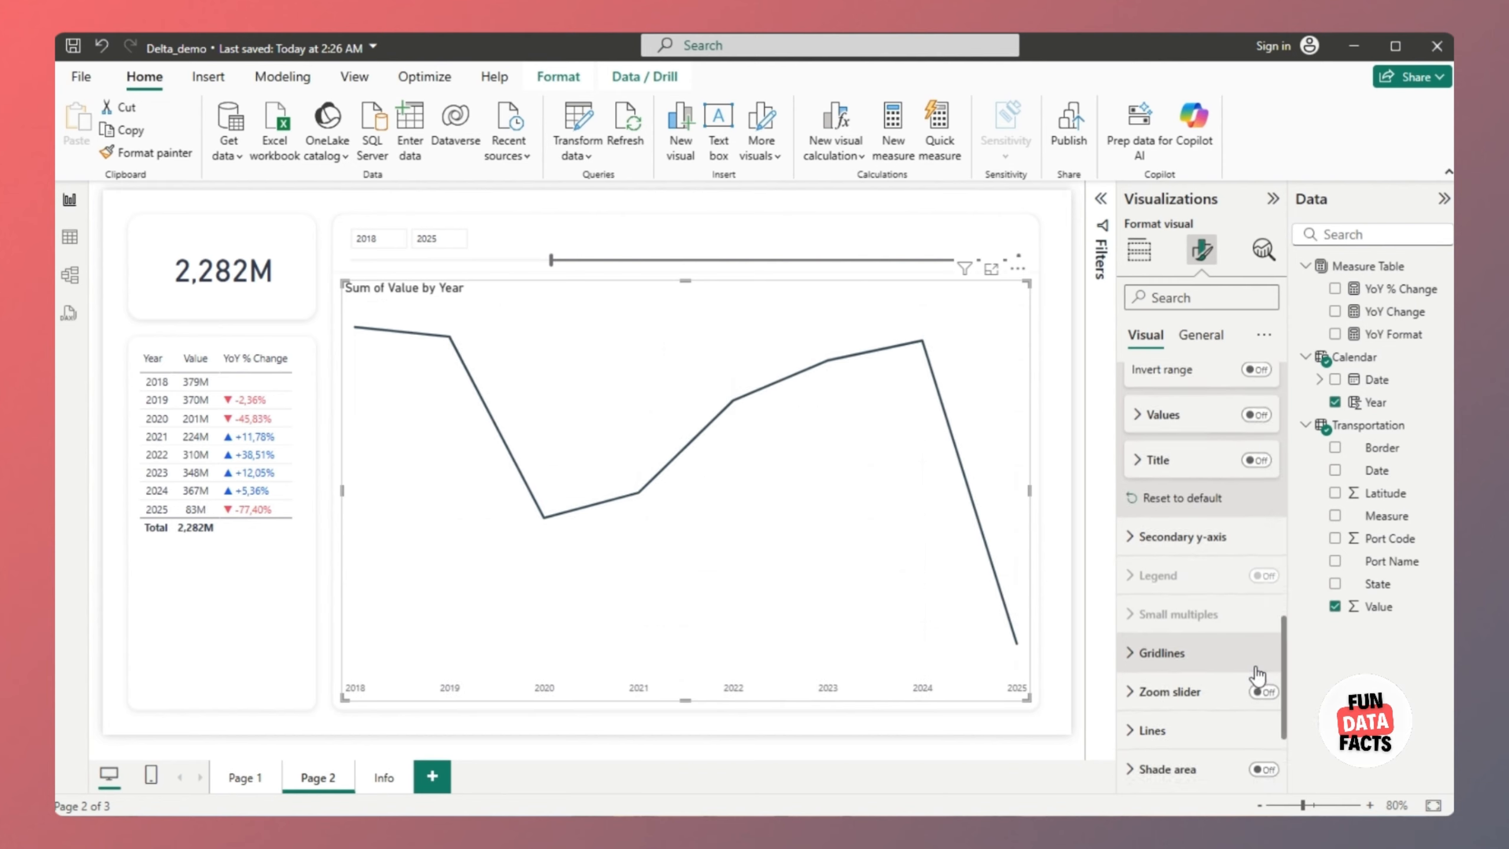
click(1256, 671)
scroll(1257, 674, down, 5)
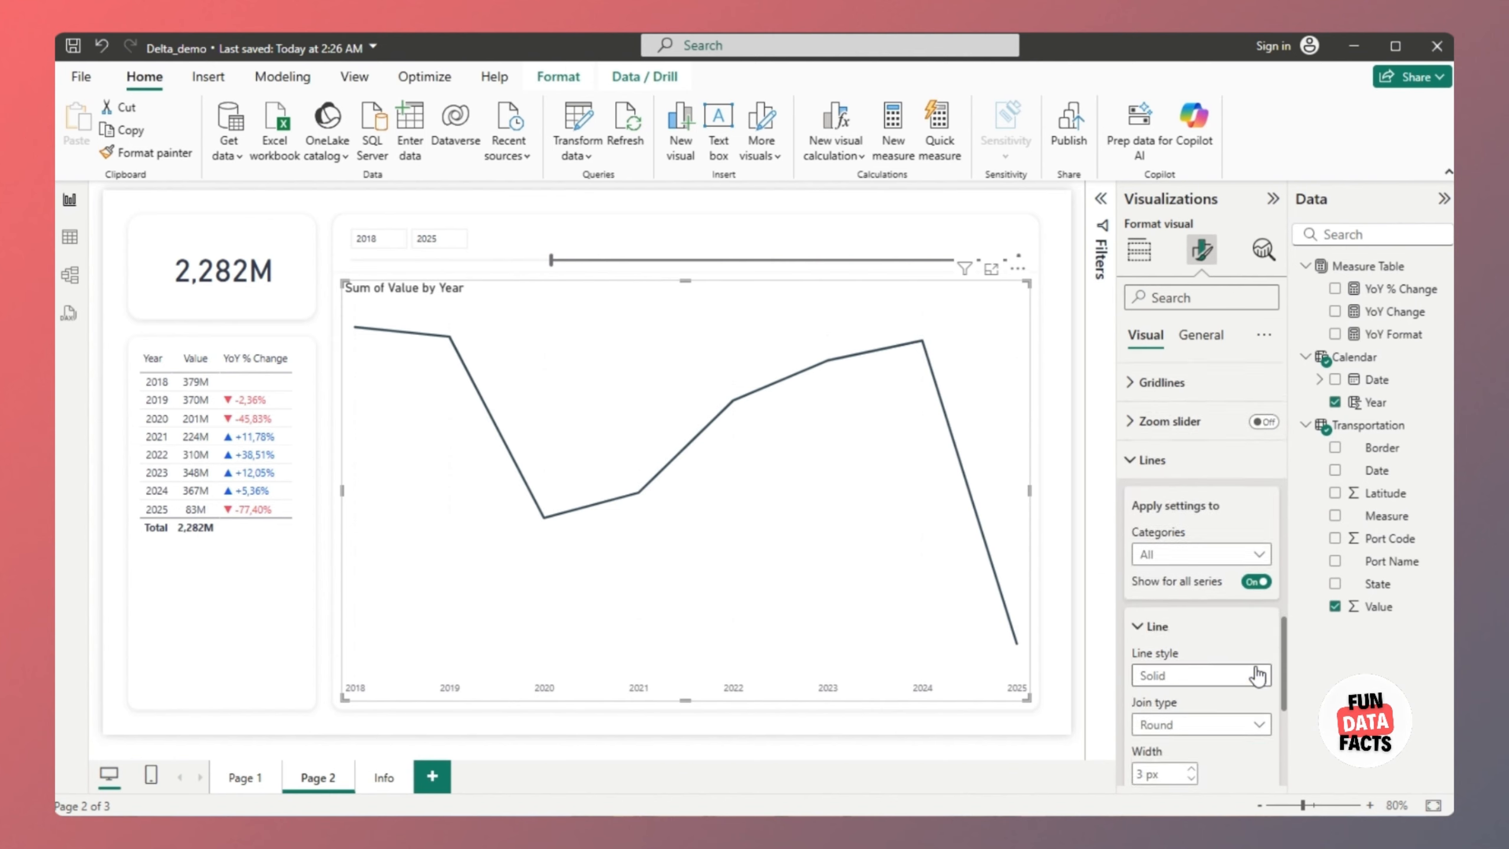
click(1254, 728)
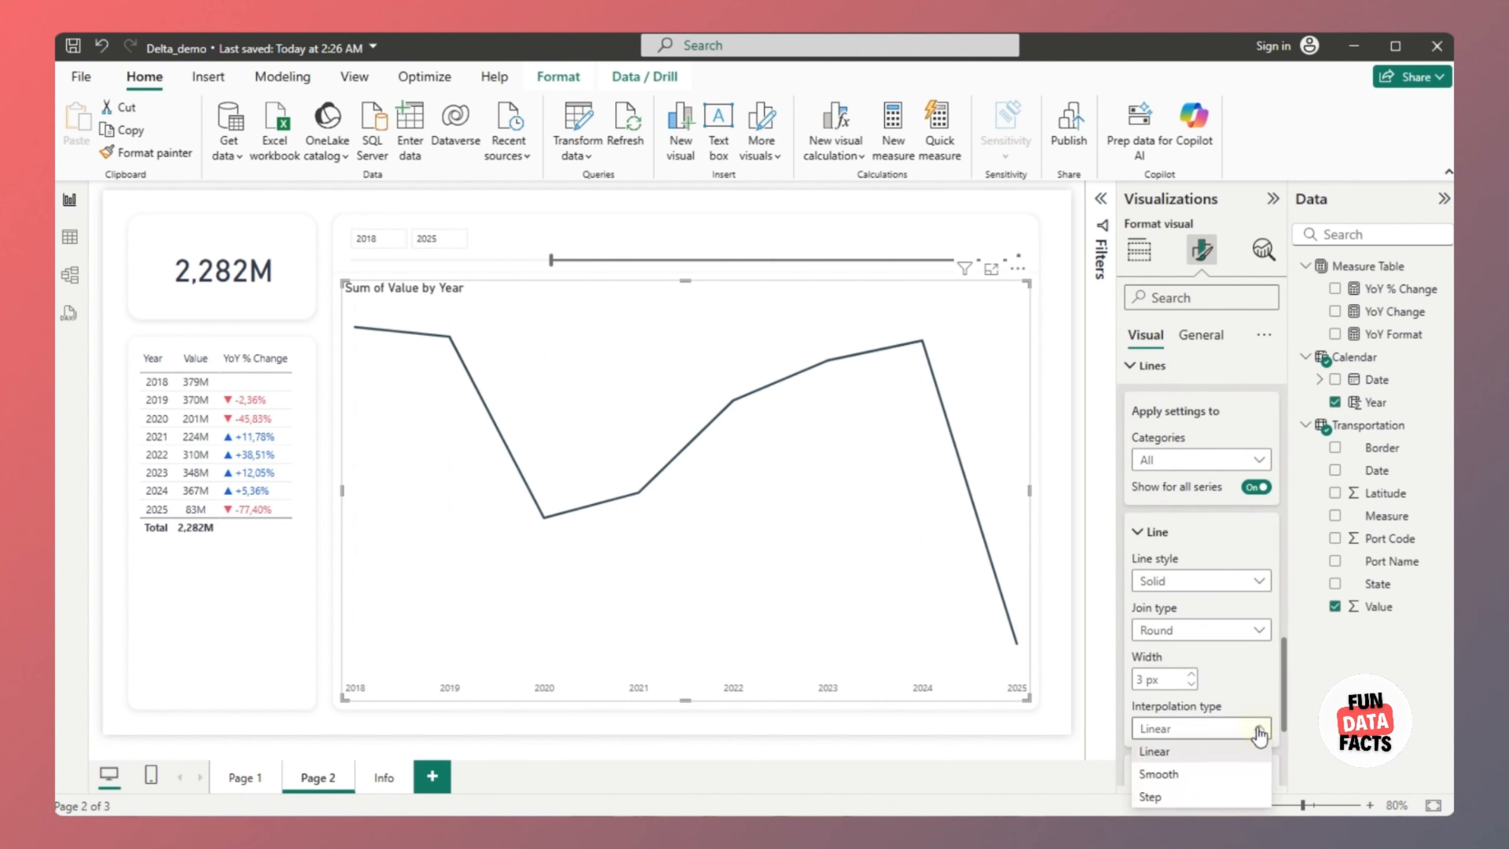
click(1234, 770)
scroll(1238, 686, down, 3)
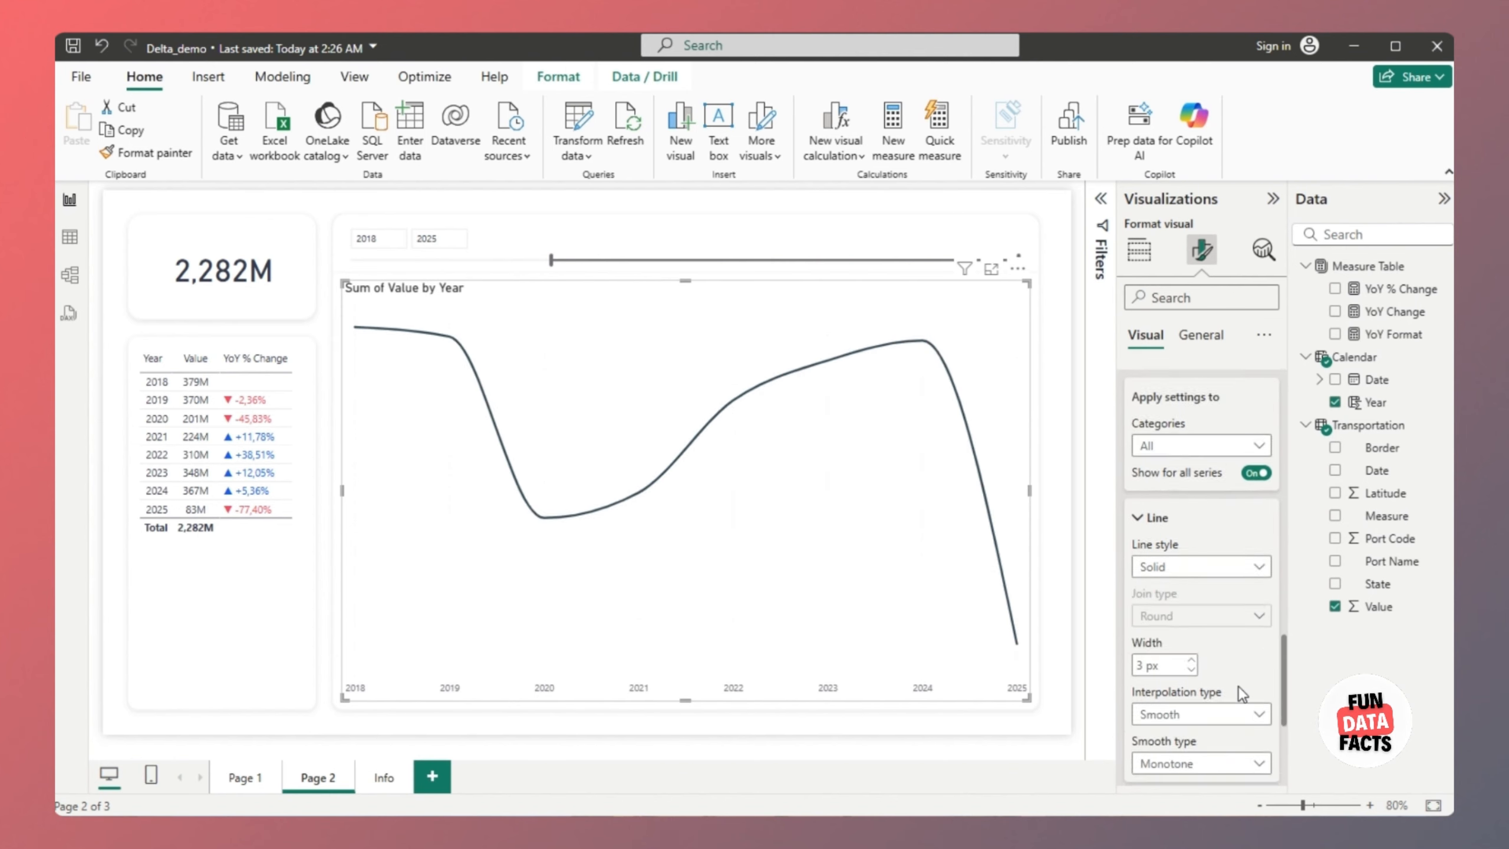
Check the hex code of the chart's line color and leave the color picker
click(1231, 643)
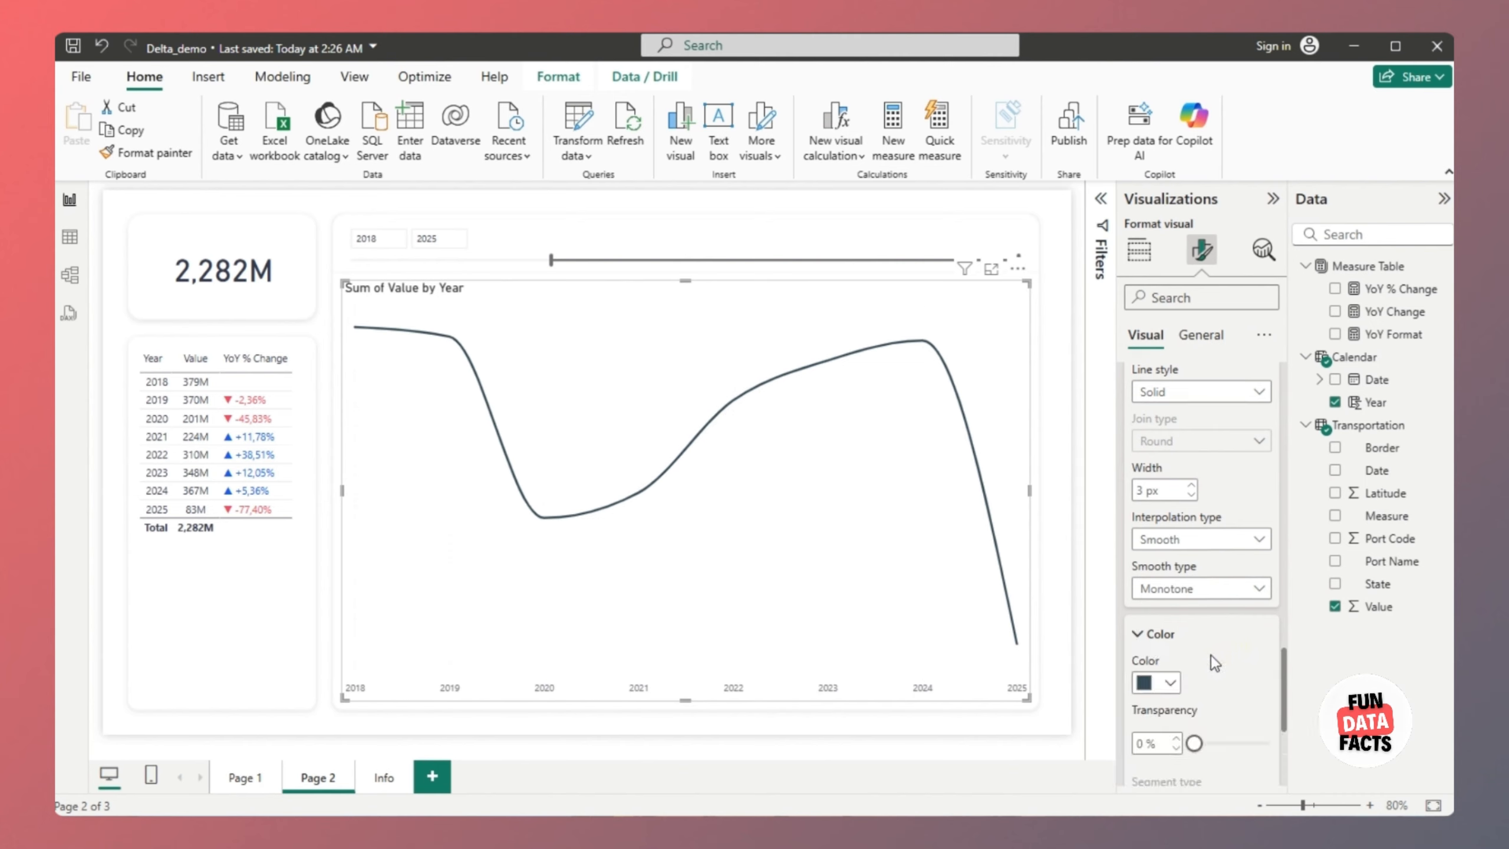
click(1169, 685)
click(1175, 646)
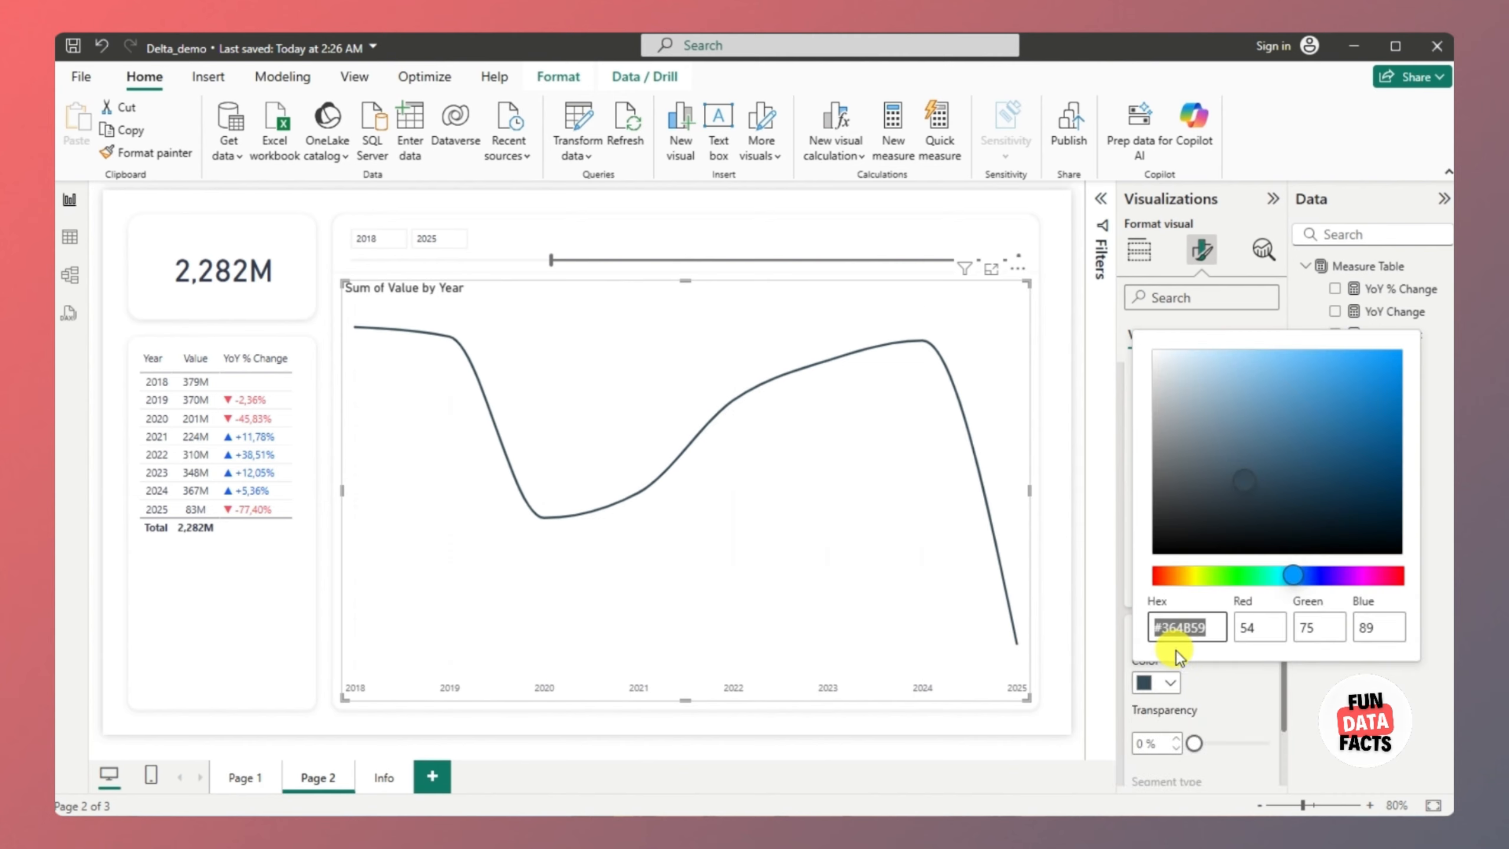
click(1198, 682)
Turn on the line chart's data labels and set their minimum offset to 80
scroll(1198, 682, down, 5)
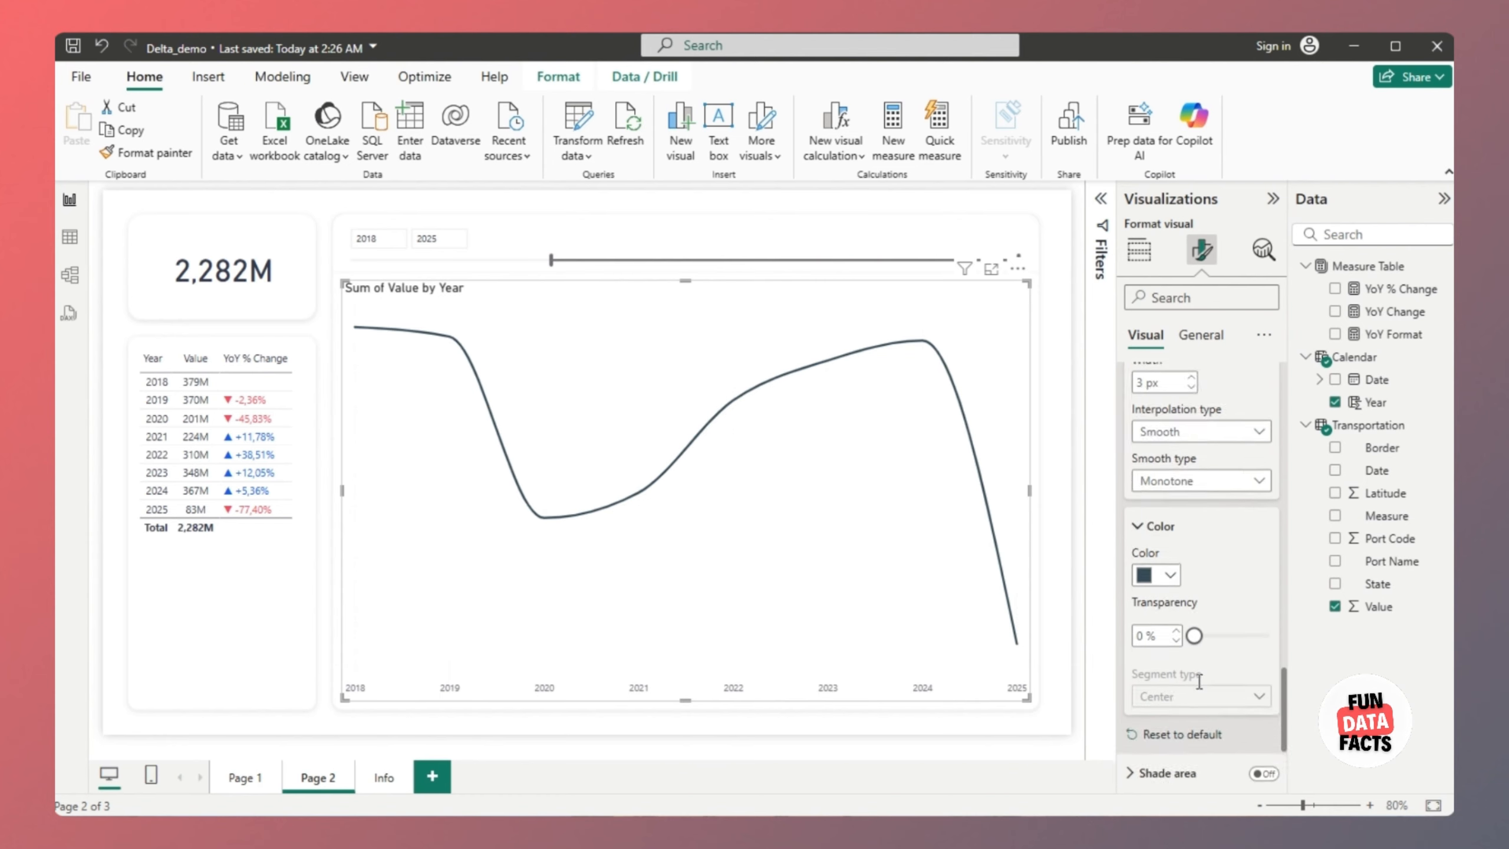
scroll(1199, 689, down, 3)
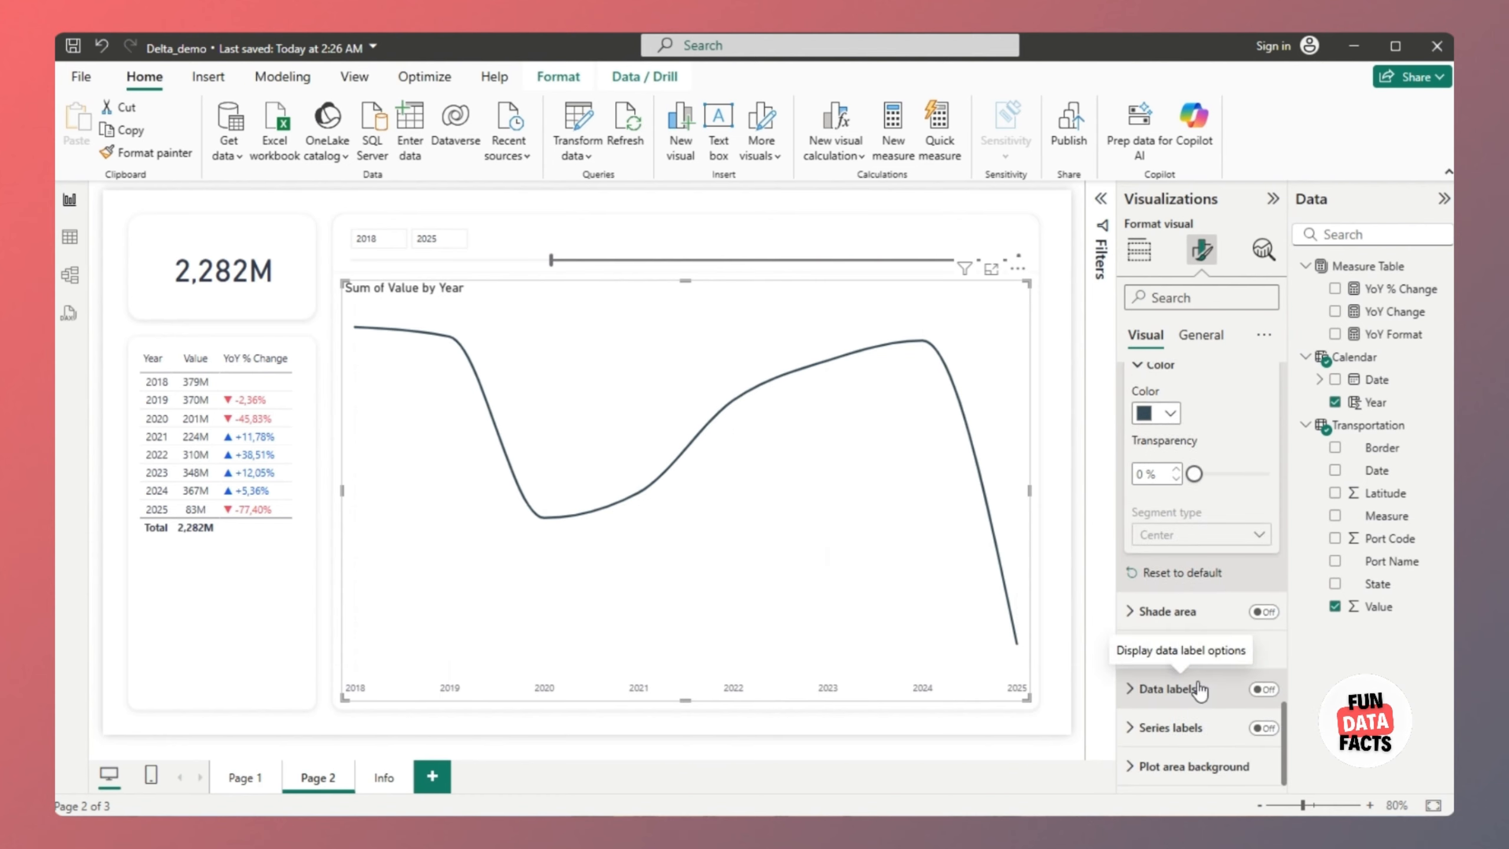
click(1262, 689)
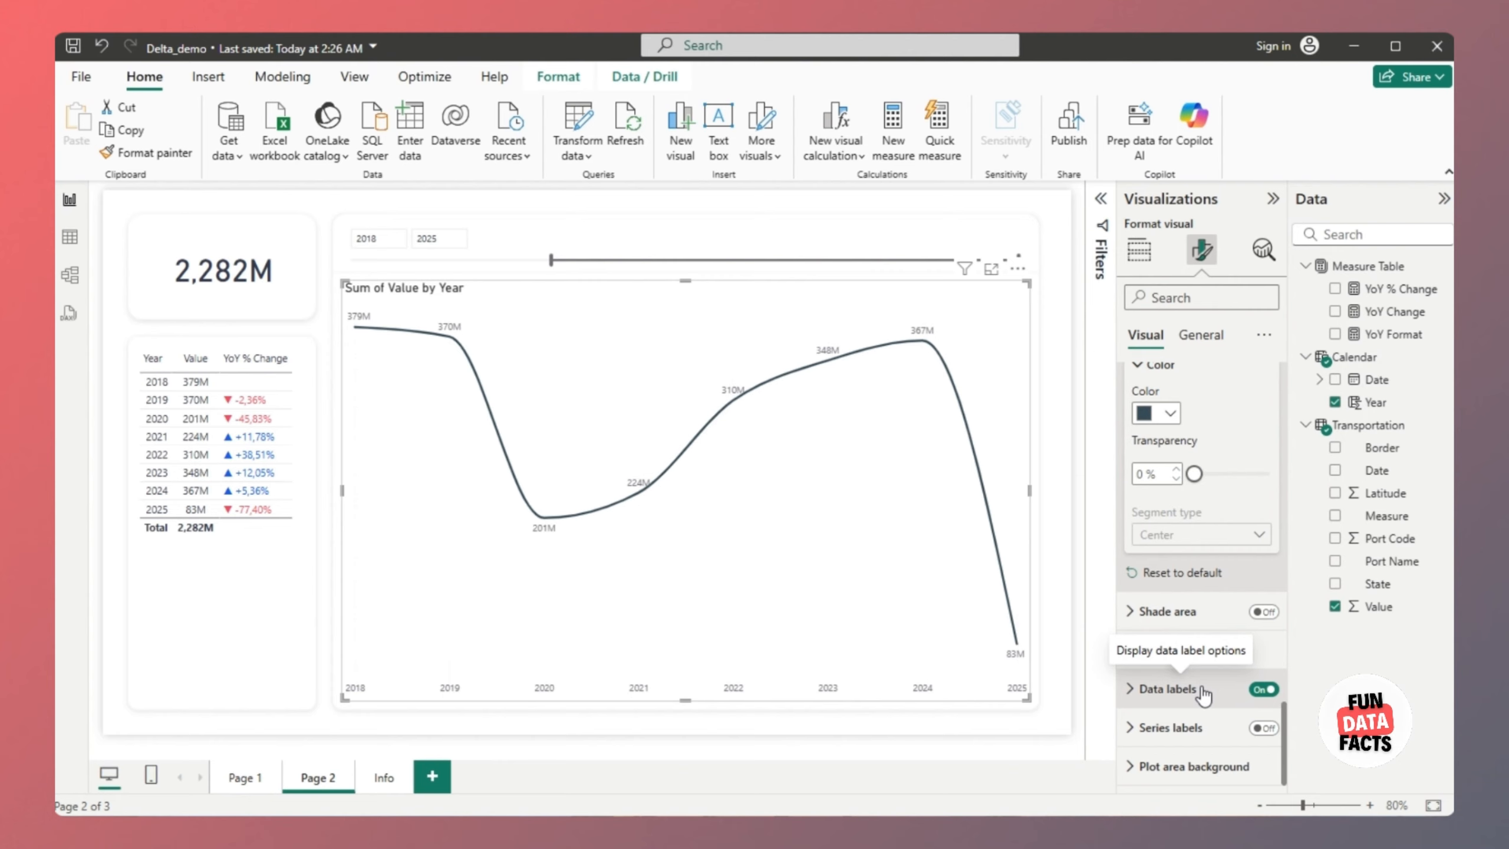
click(1167, 689)
scroll(1203, 690, down, 3)
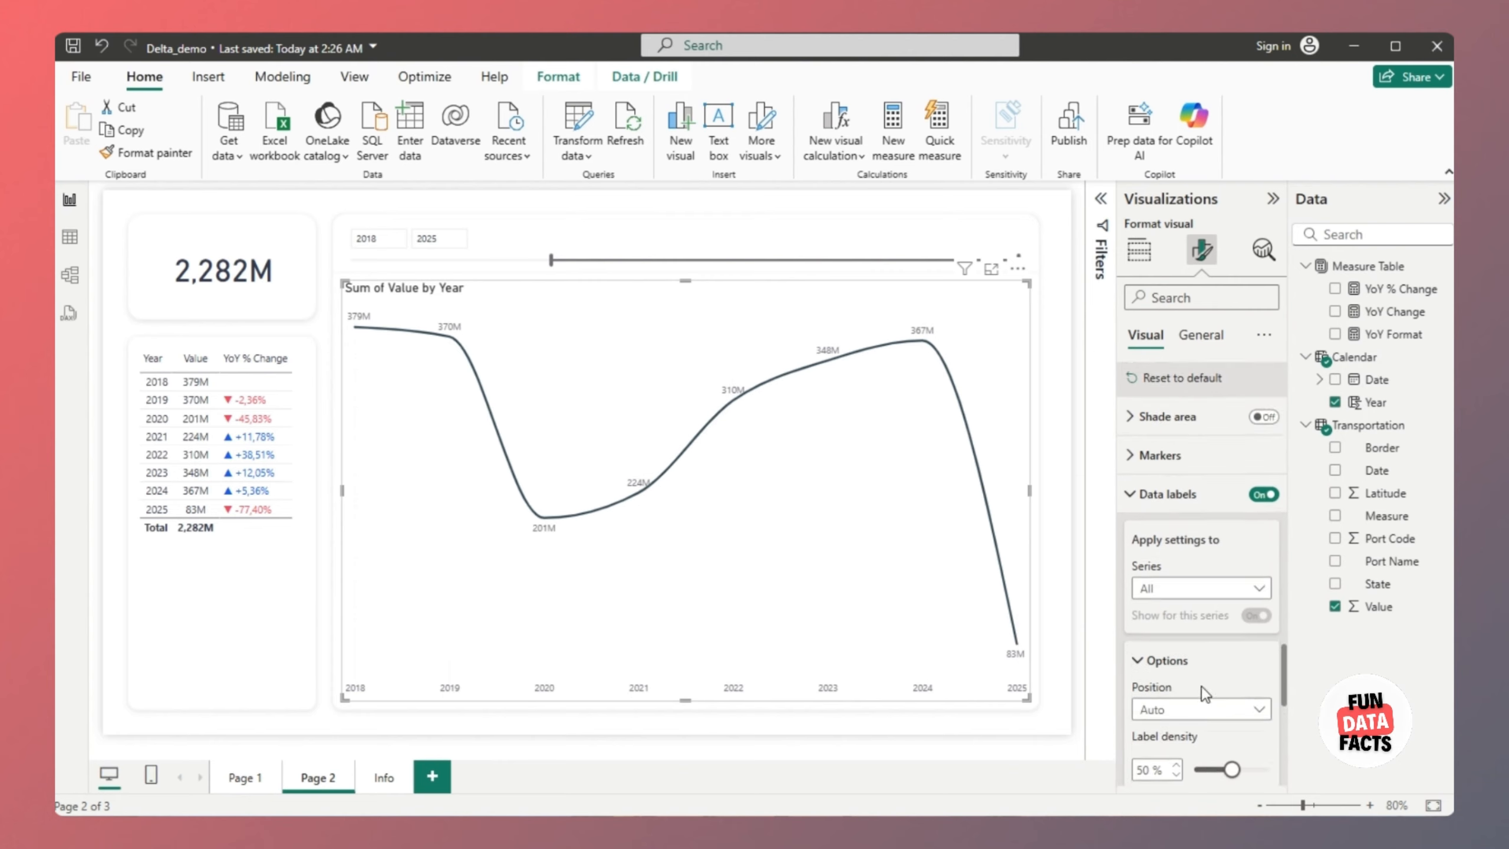
scroll(1204, 692, down, 3)
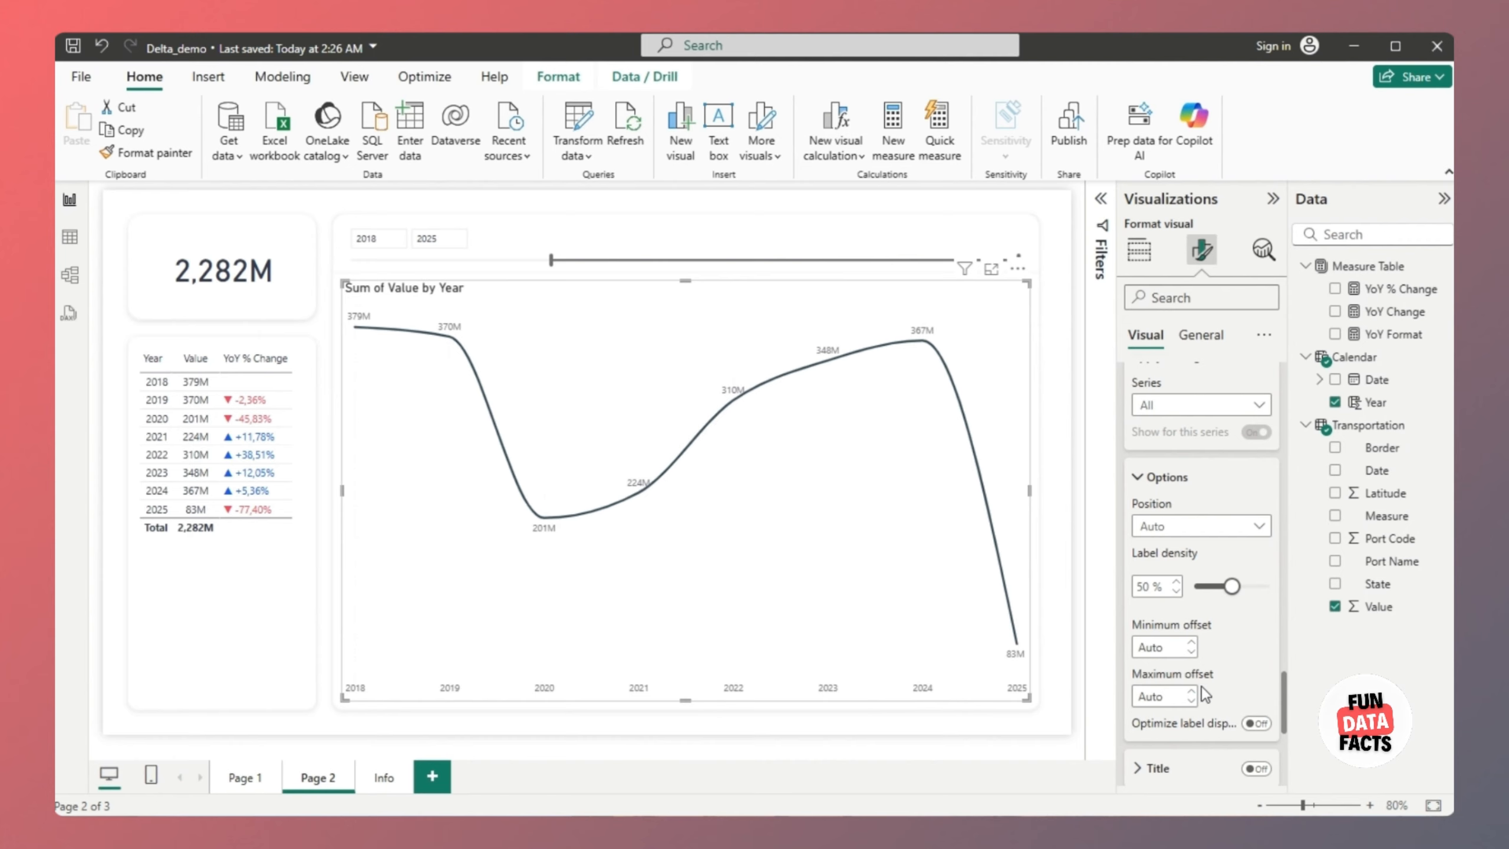
click(1167, 645)
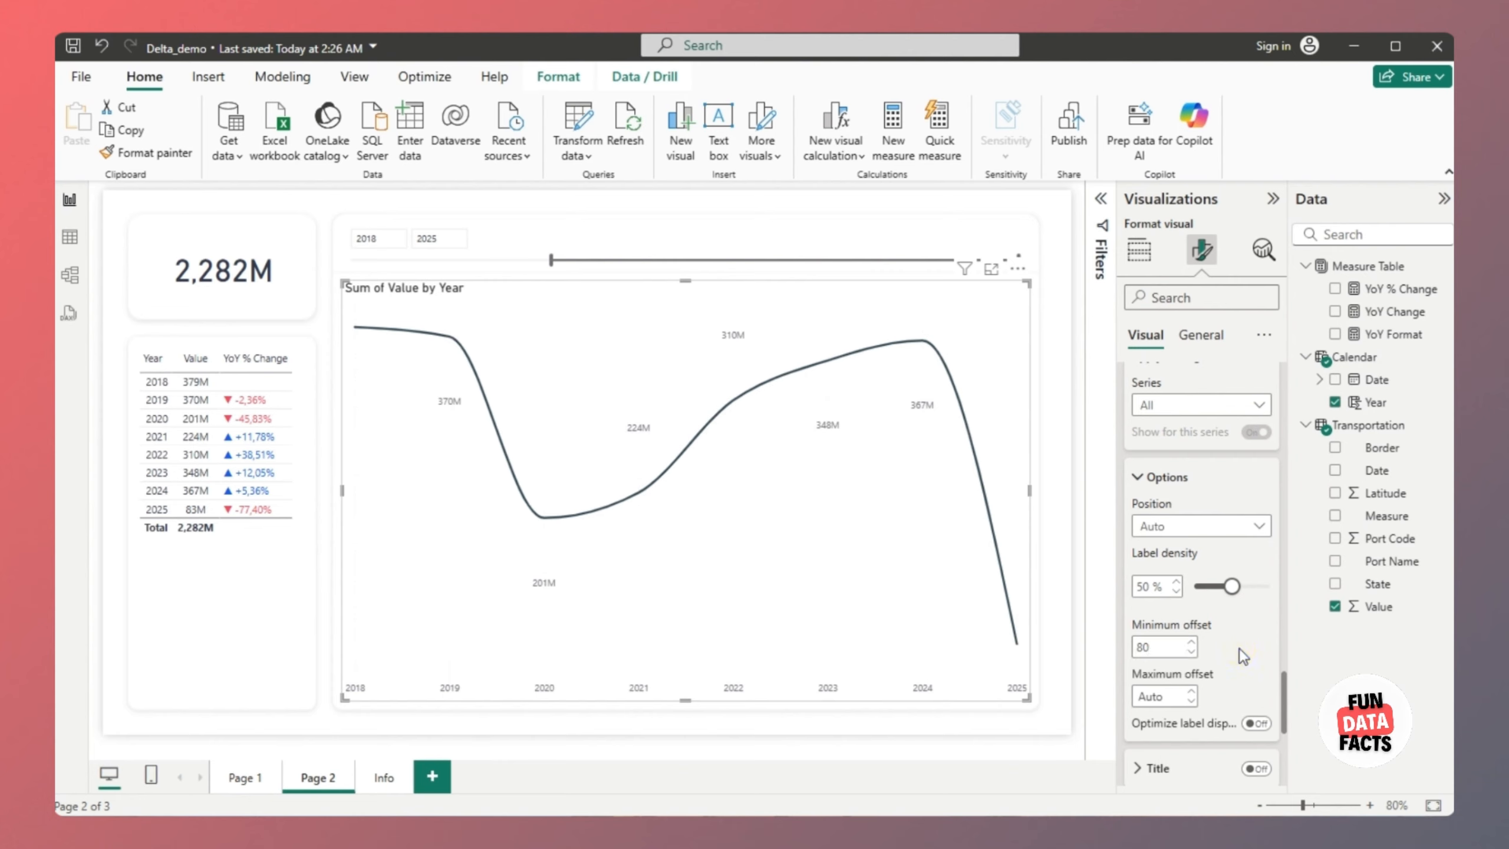
Turn on the data label title and fill it with custom content from the YoY % Change measure
scroll(1239, 648, down, 3)
click(1260, 581)
click(1186, 580)
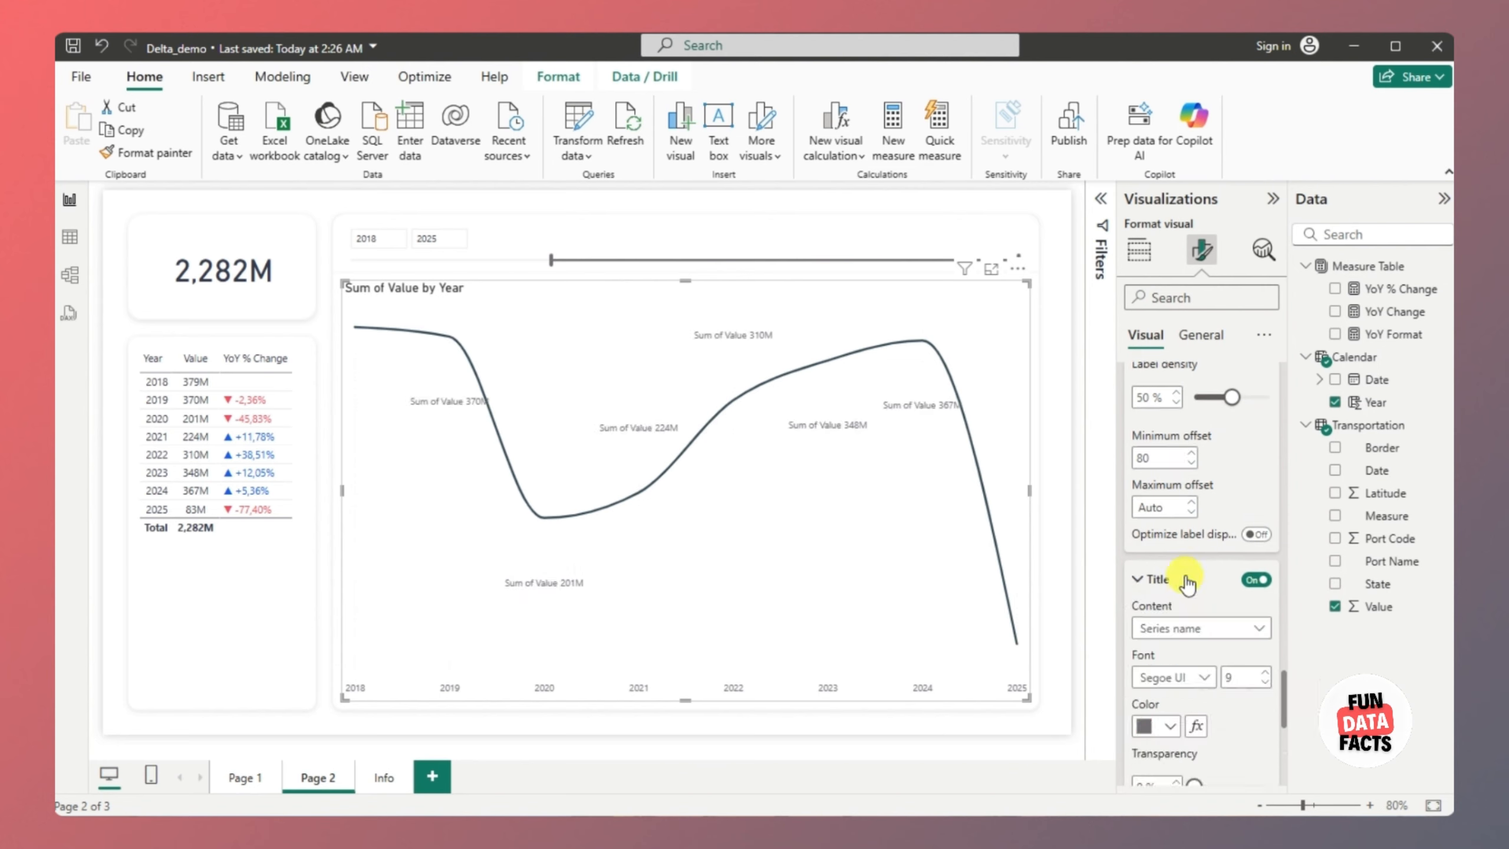
click(1205, 630)
click(1193, 678)
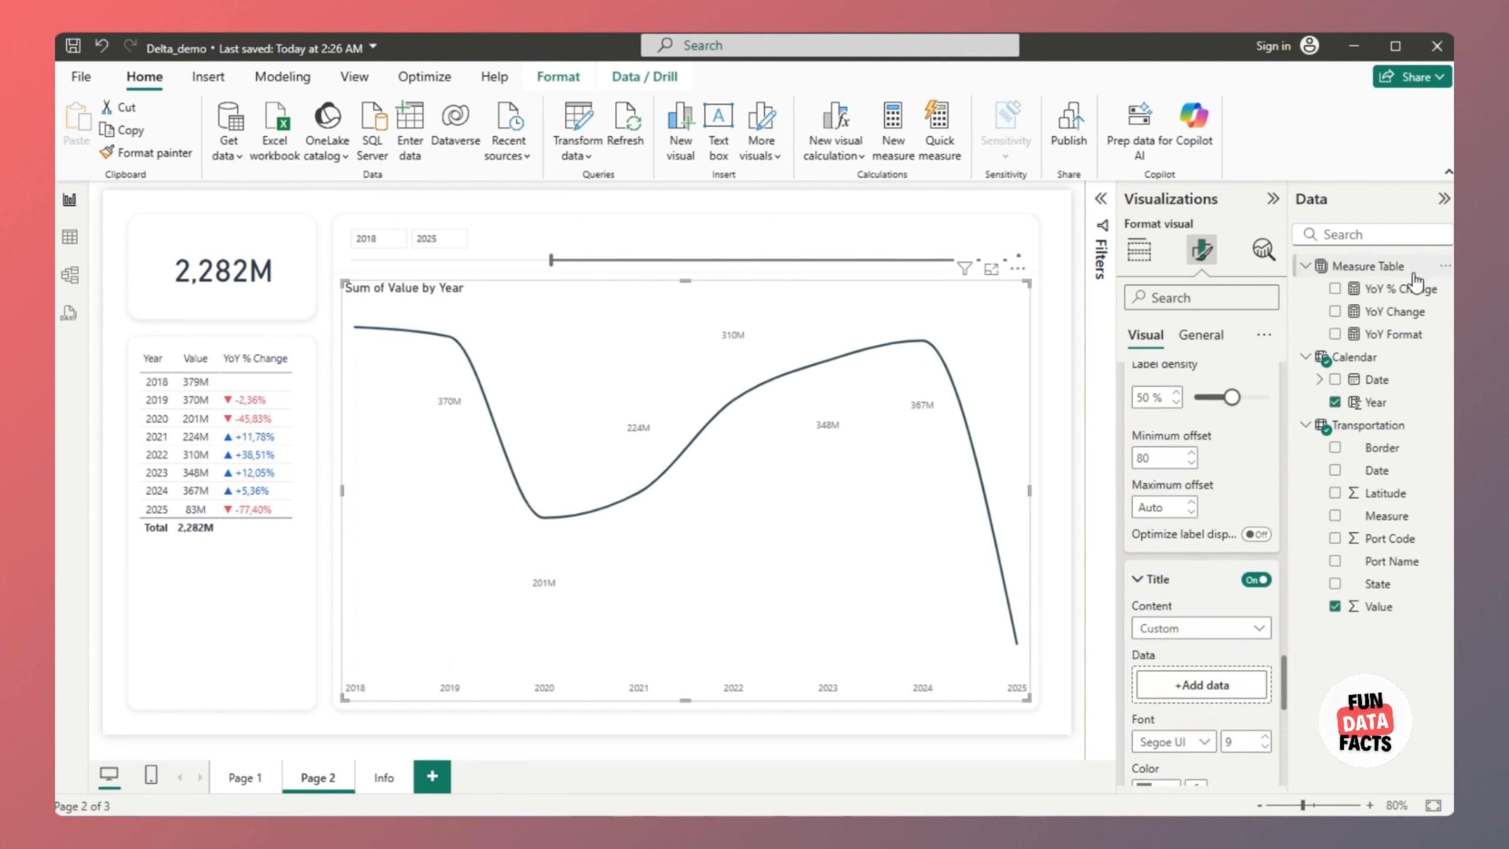
drag(1401, 288, 1234, 695)
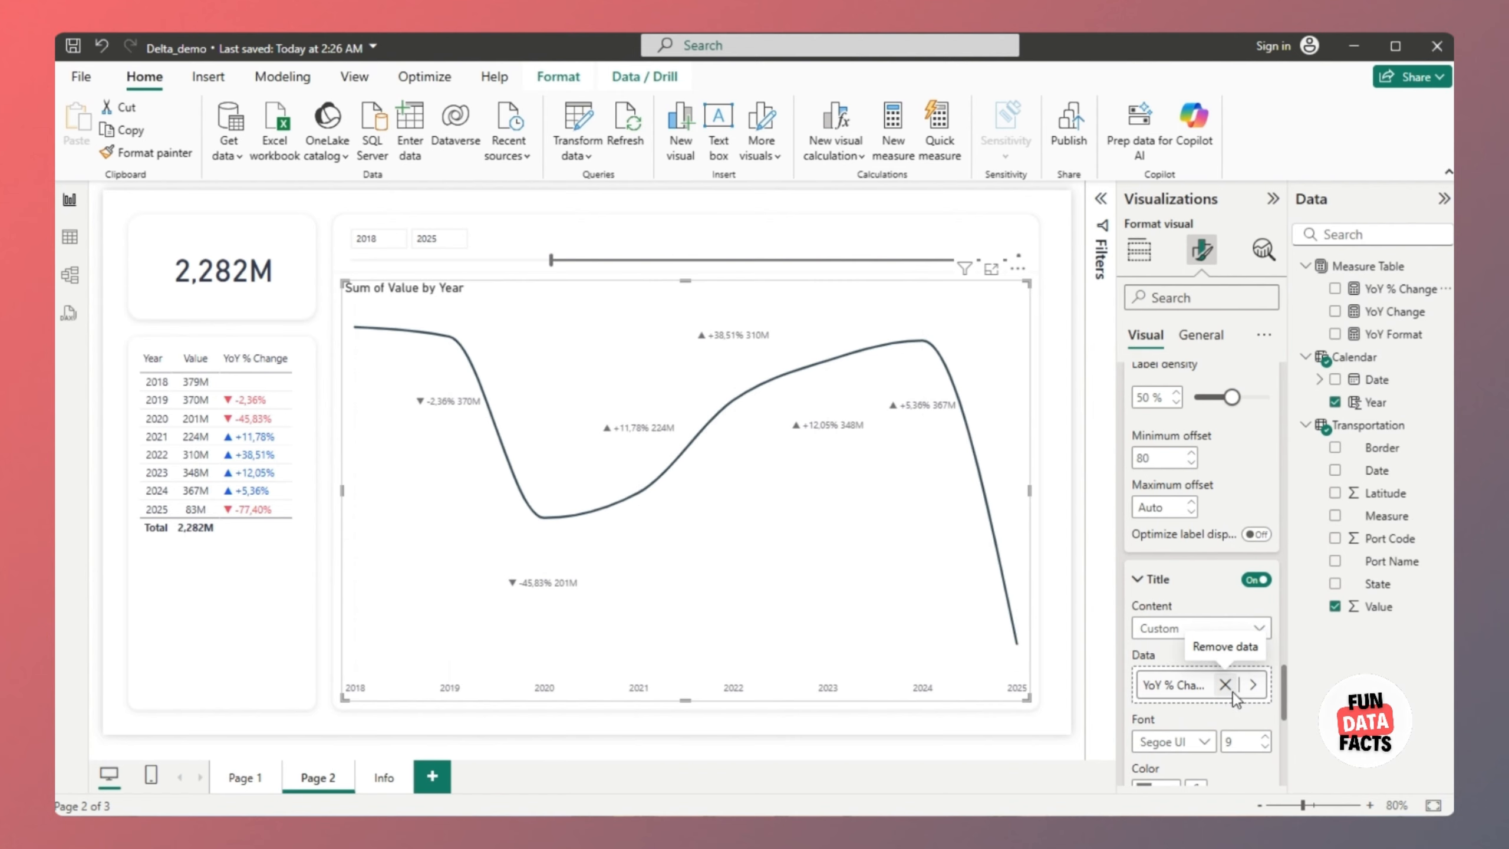
Color the data label title conditionally by field value, based on the YoY Format measure
scroll(1233, 692, down, 2)
click(1201, 693)
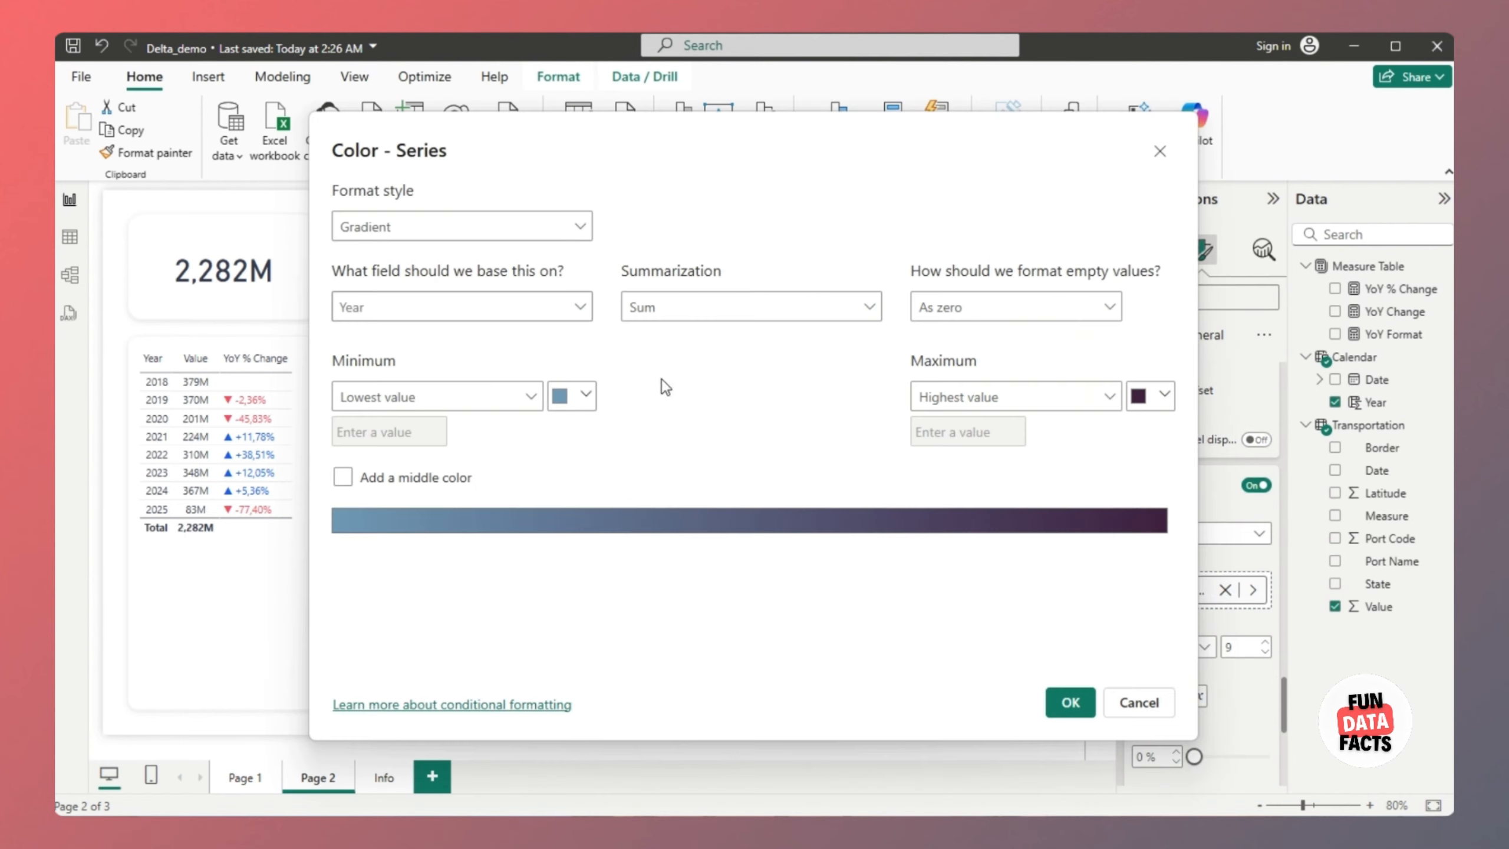
click(532, 229)
click(482, 311)
click(481, 311)
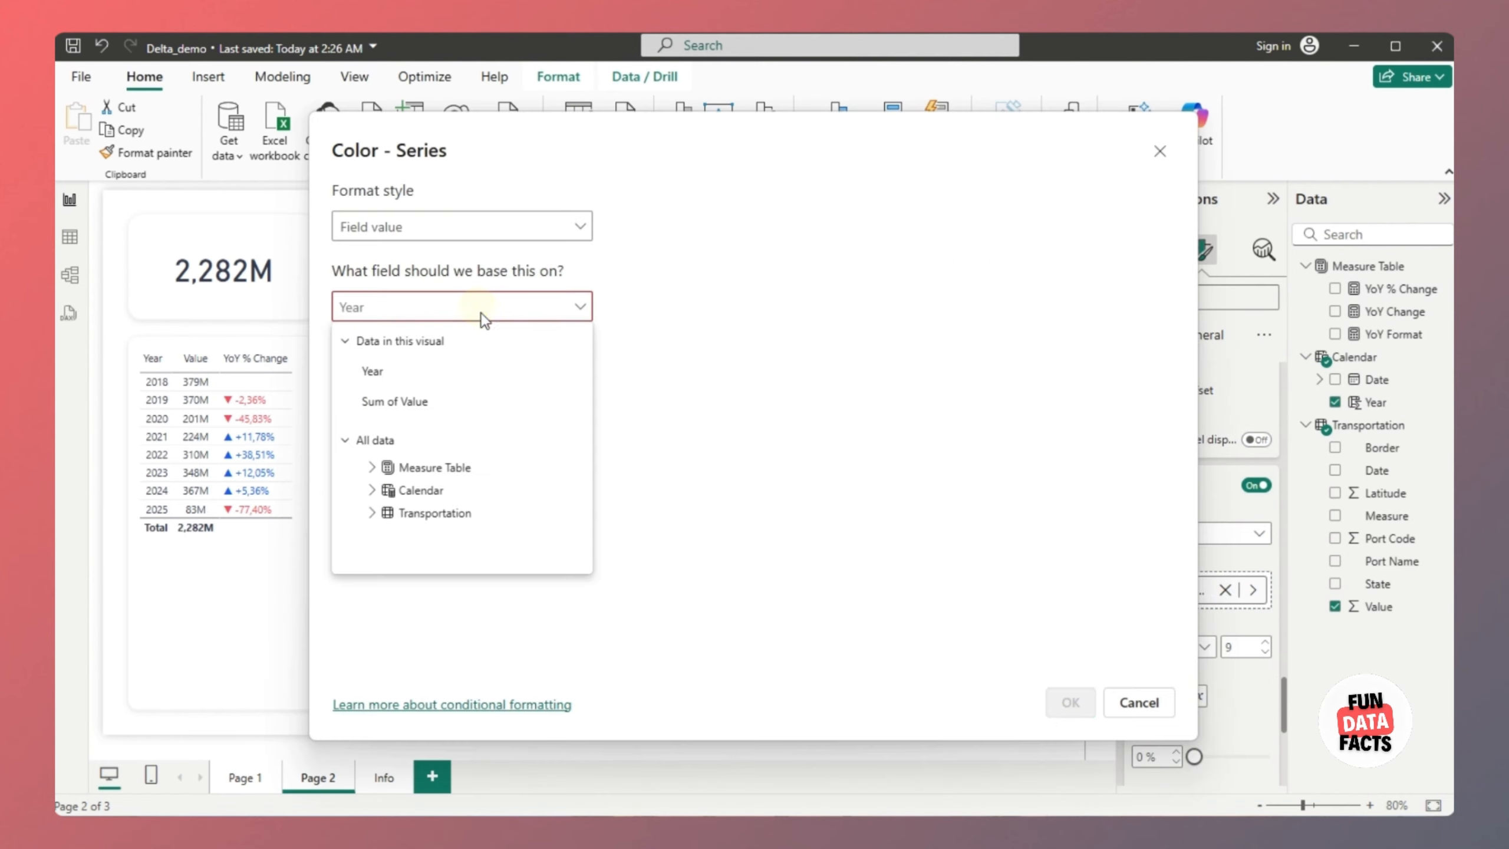
click(447, 469)
click(450, 533)
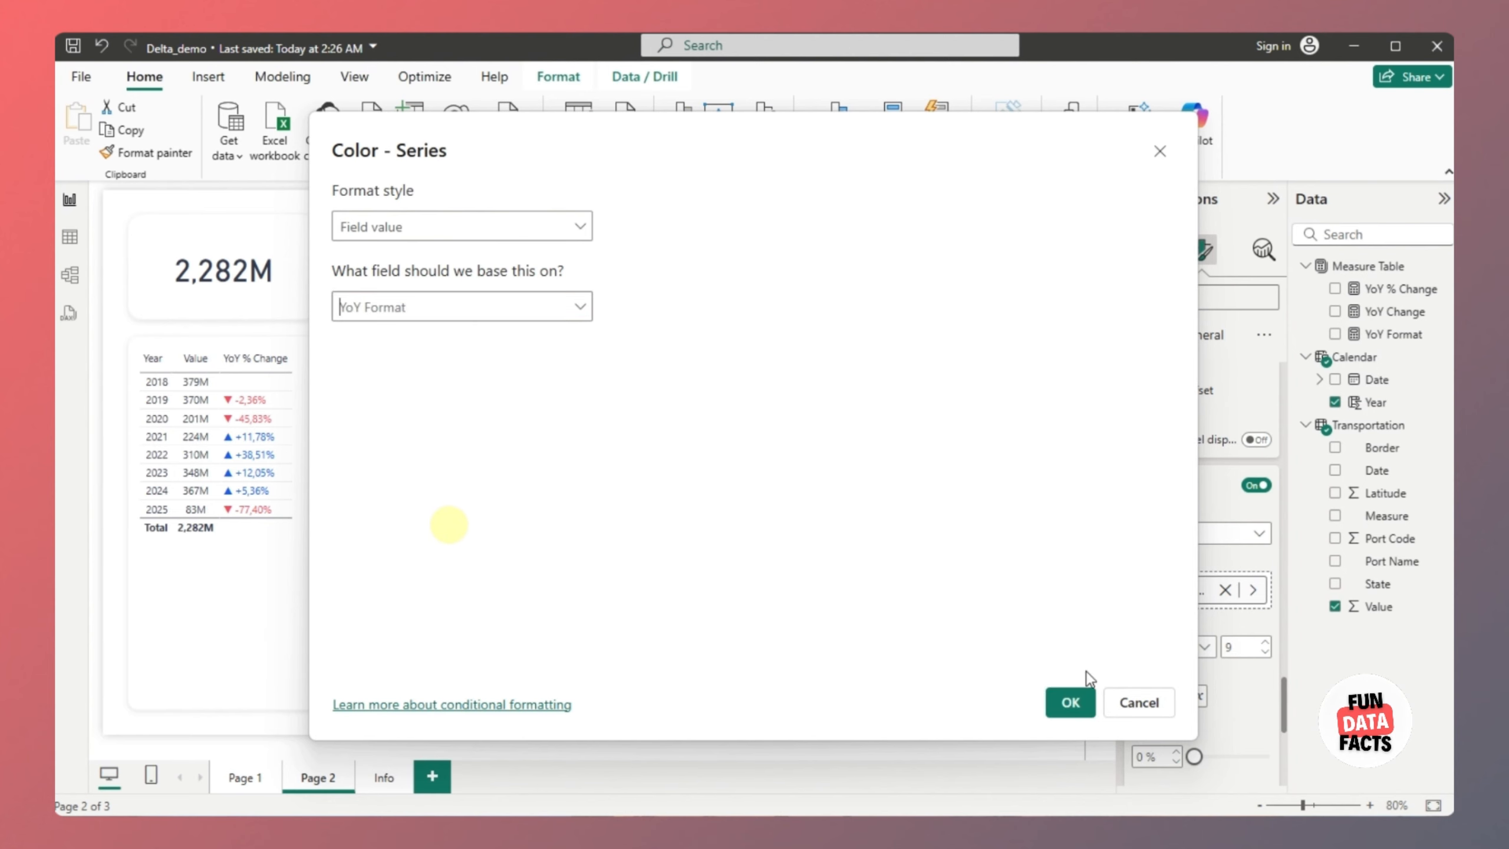
click(1079, 704)
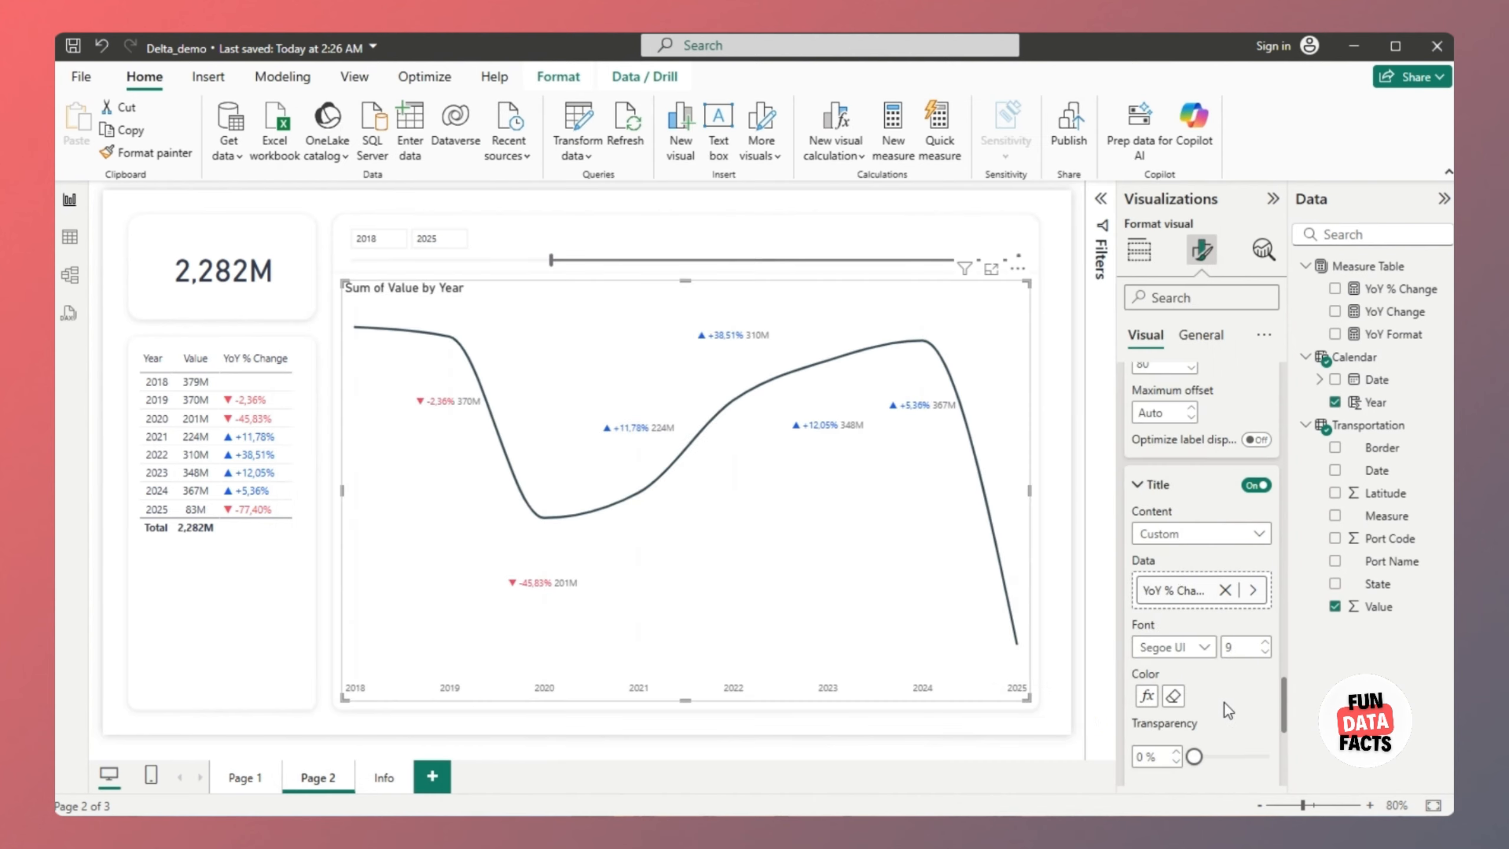
Make the data label value bold at font size 11 and give it the line's dark blue-gray color
scroll(1224, 702, down, 10)
click(1189, 485)
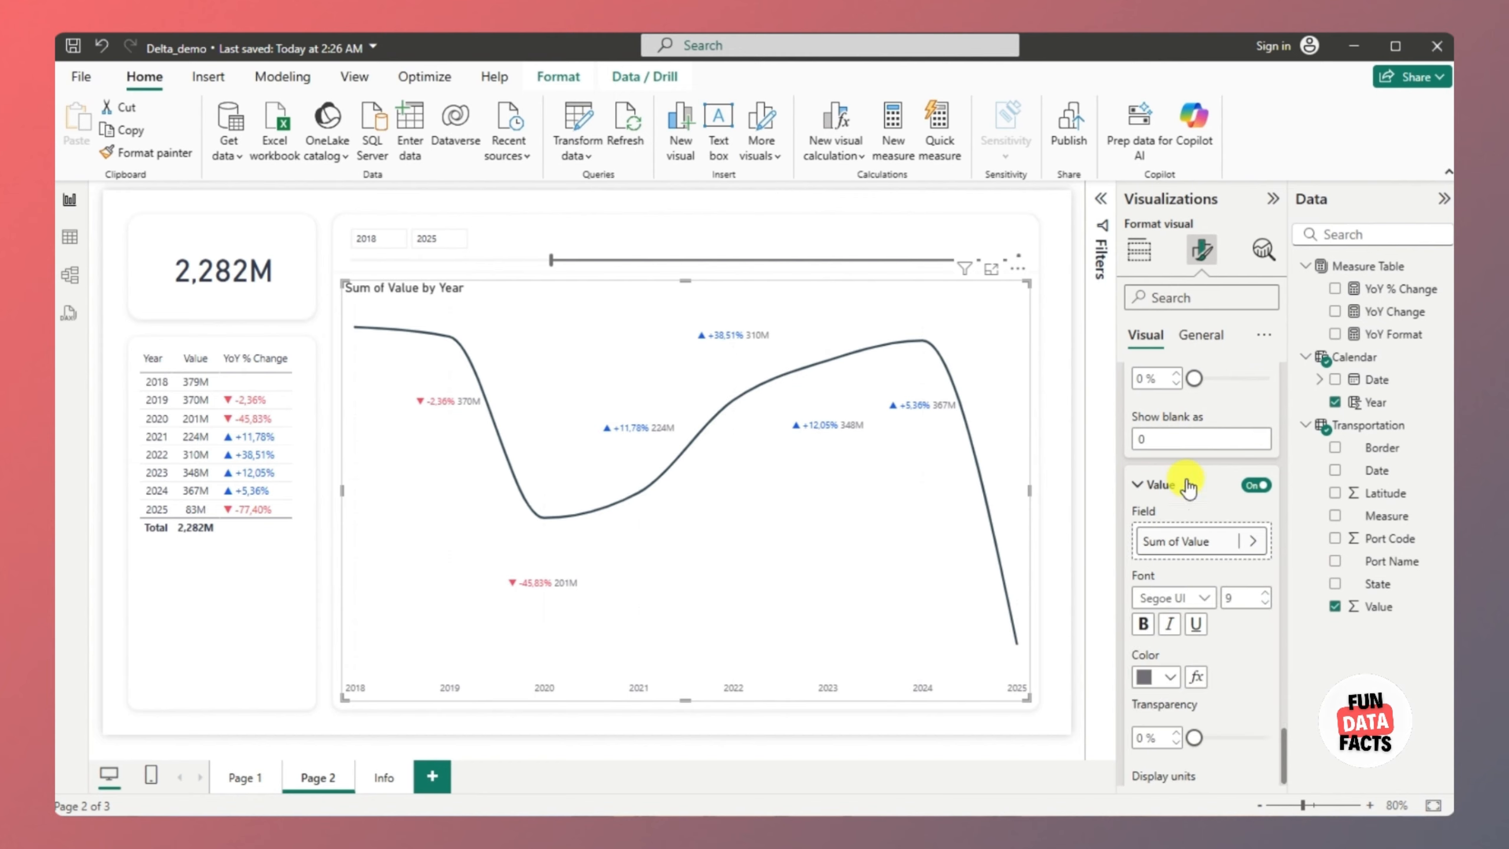
click(1143, 623)
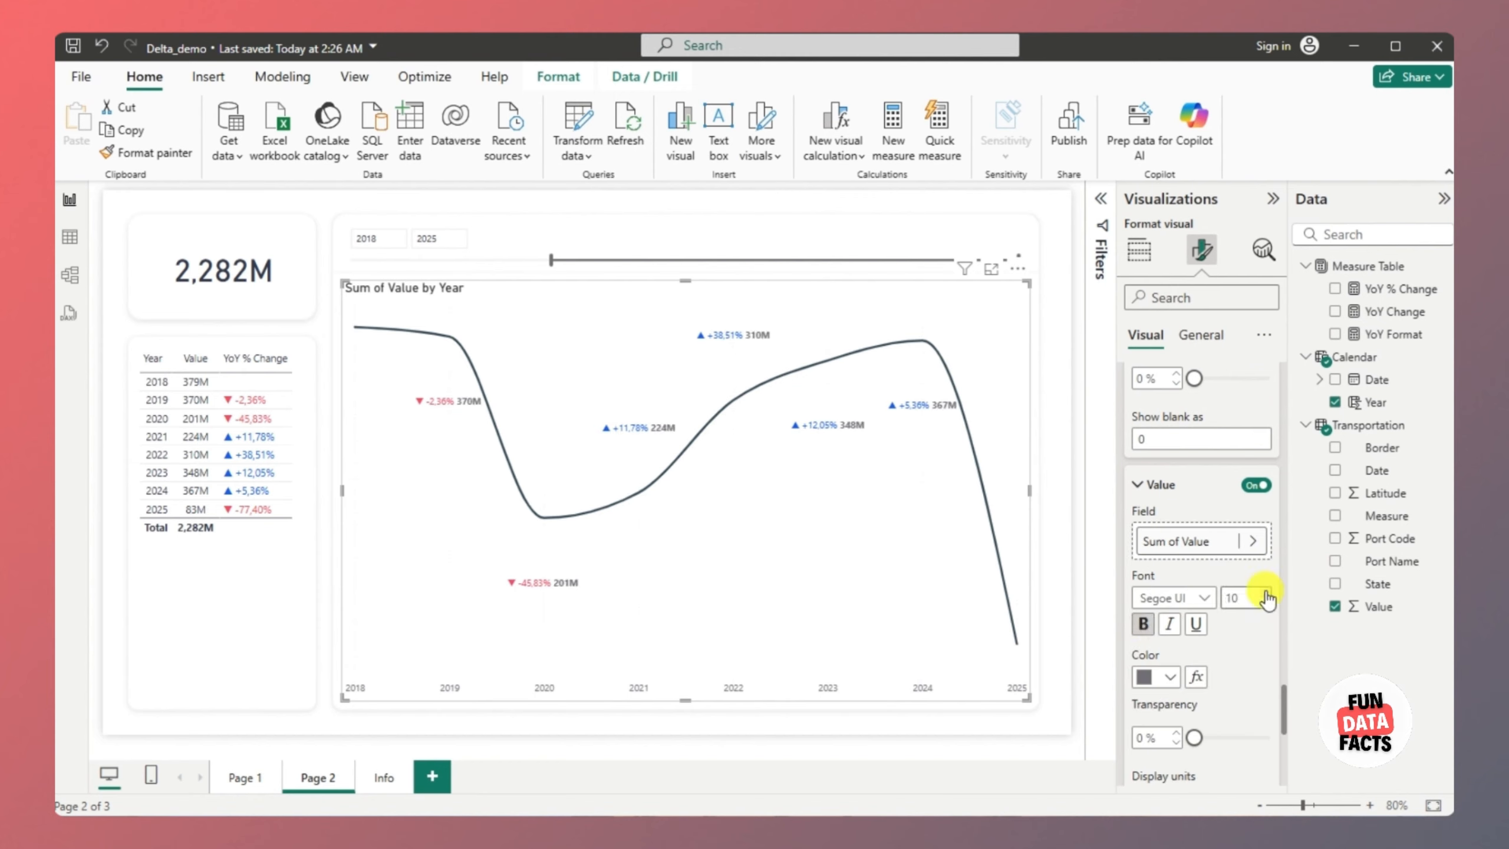
click(1267, 594)
click(1169, 676)
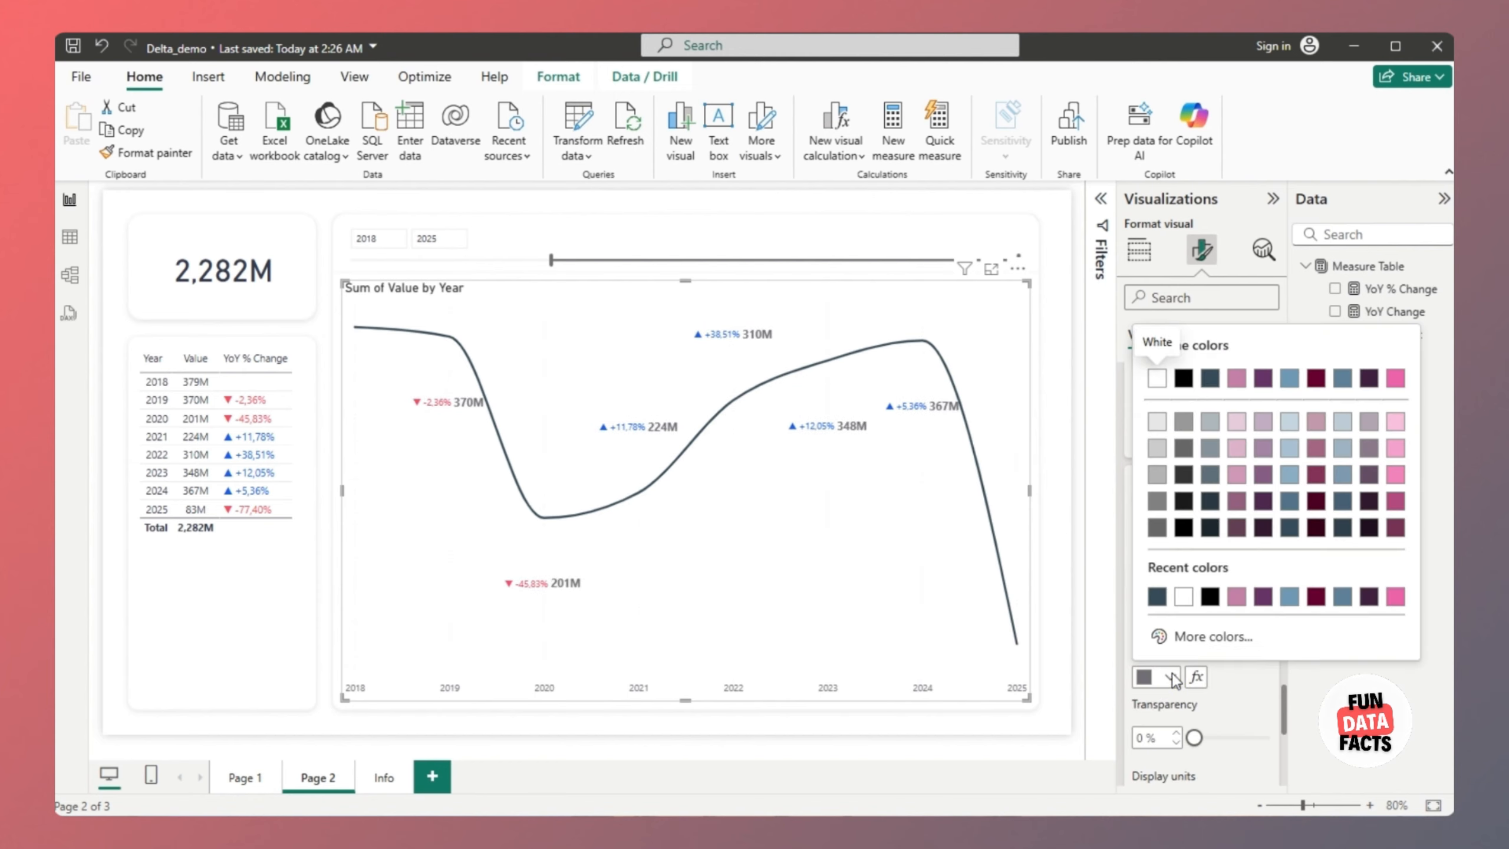
click(1157, 596)
Turn on the data label detail, add the Year field to it and summarize it by Minimum
scroll(1245, 667, down, 1)
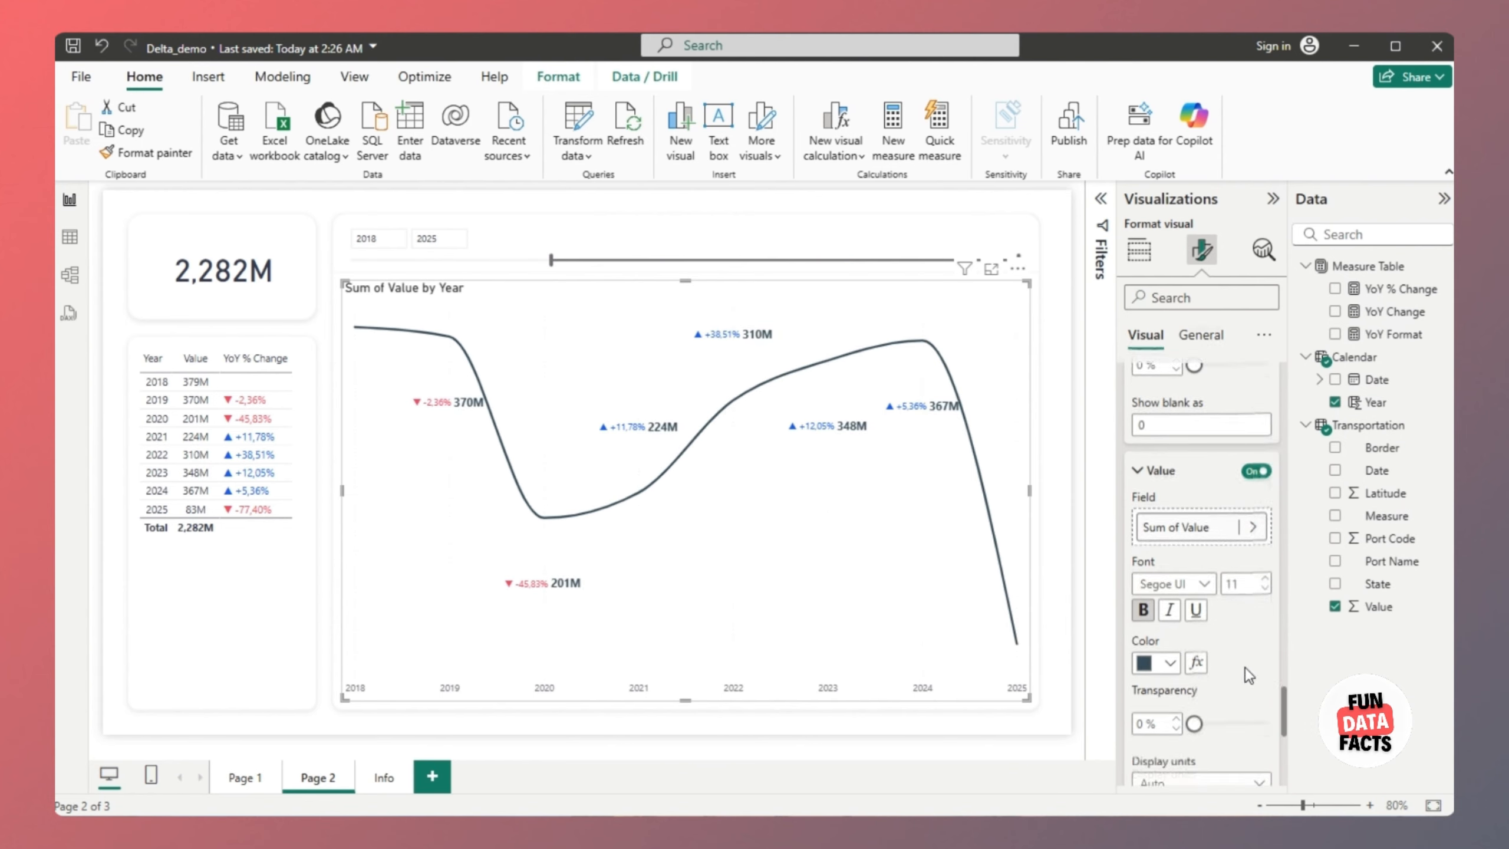
scroll(1246, 668, down, 5)
click(1199, 569)
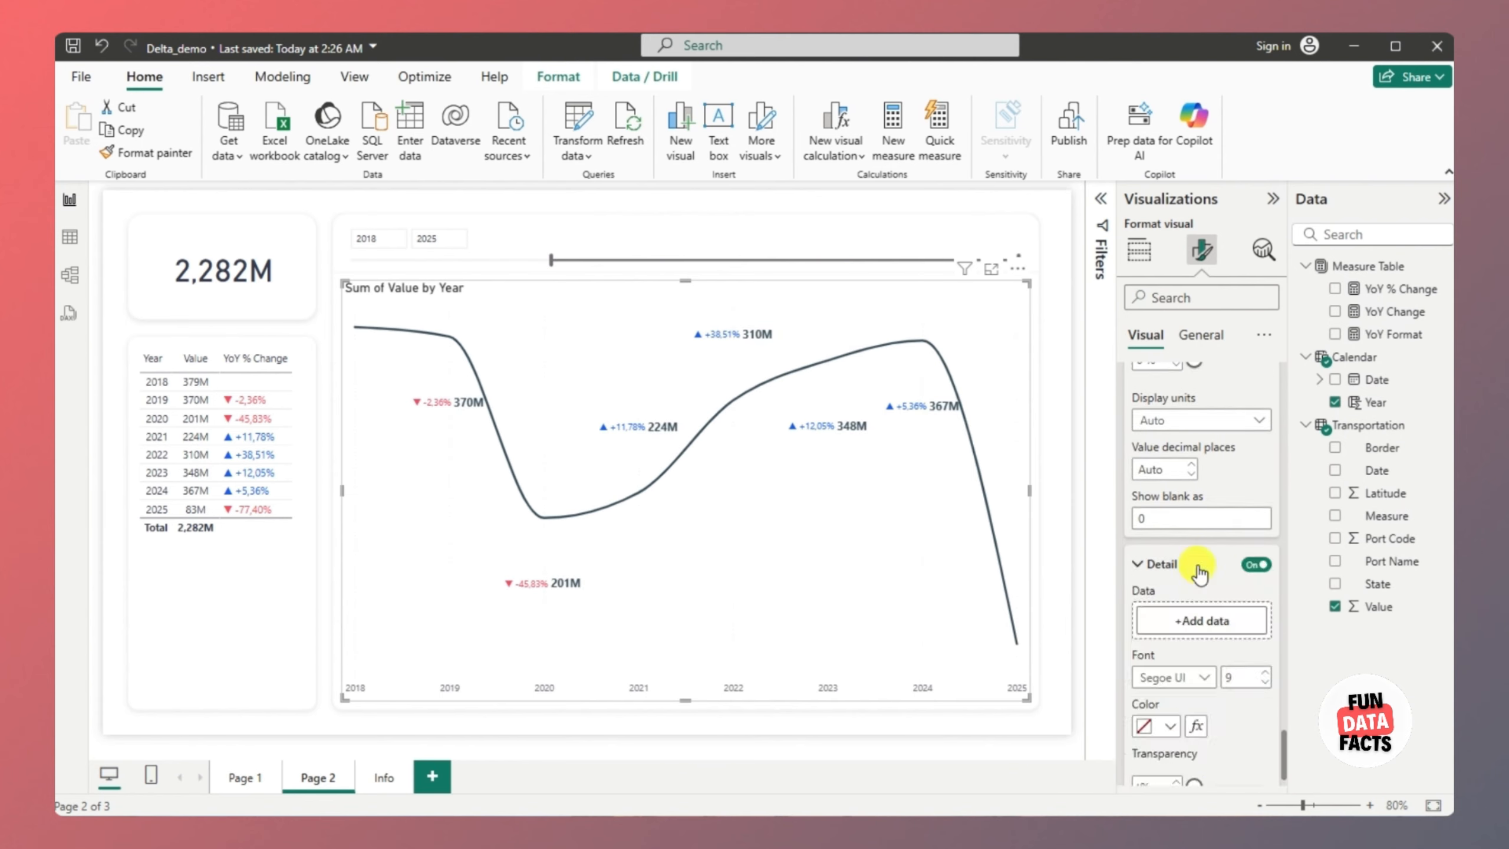
scroll(1198, 565, down, 3)
drag(1373, 402, 1203, 430)
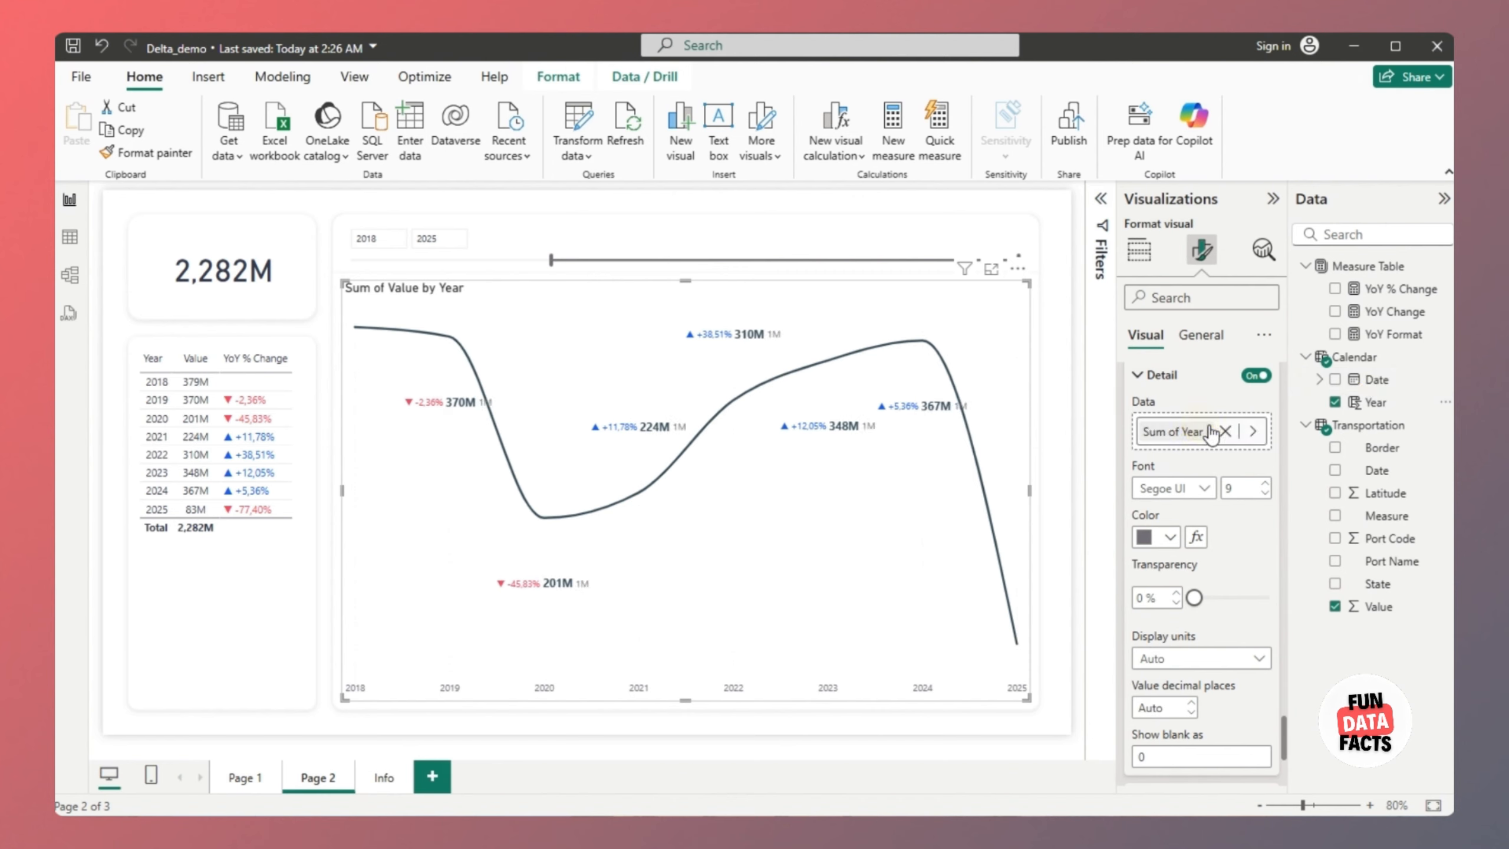
click(1253, 431)
click(1109, 477)
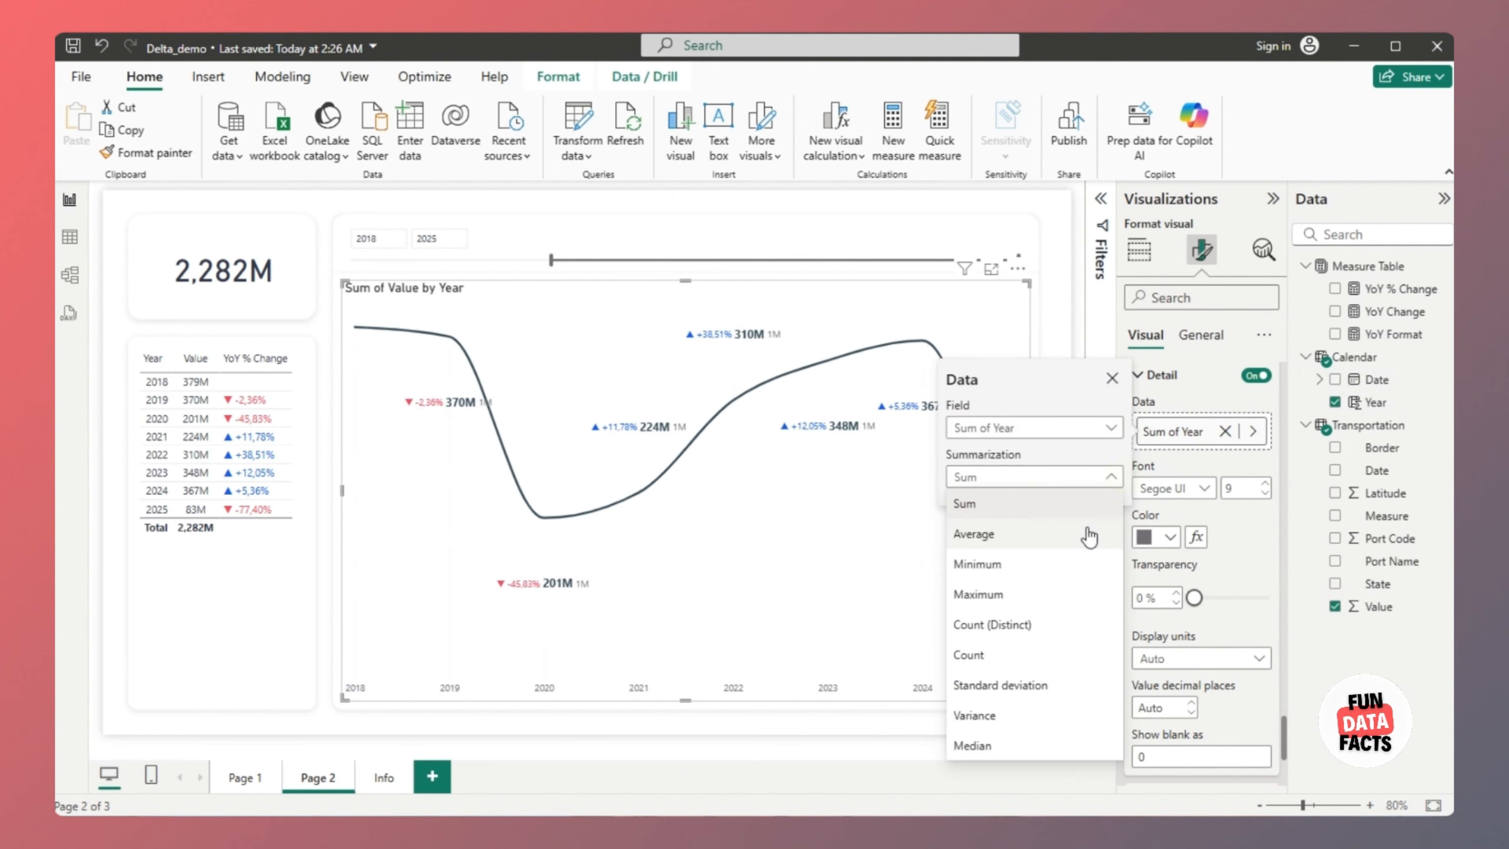
click(1064, 567)
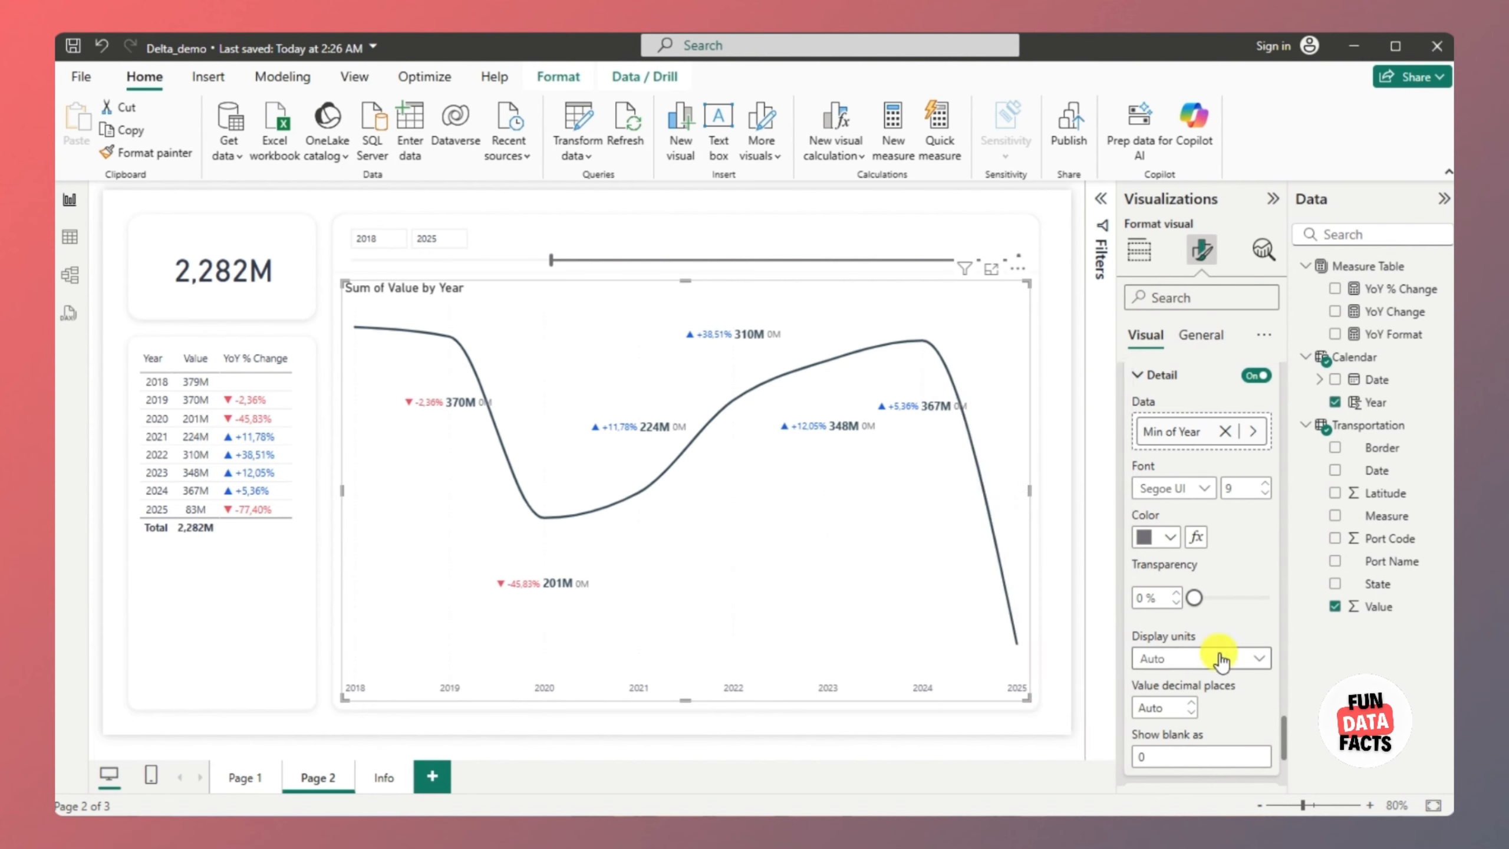
Set the display units of the label detail to None and its color to light gray
click(1221, 658)
click(1220, 531)
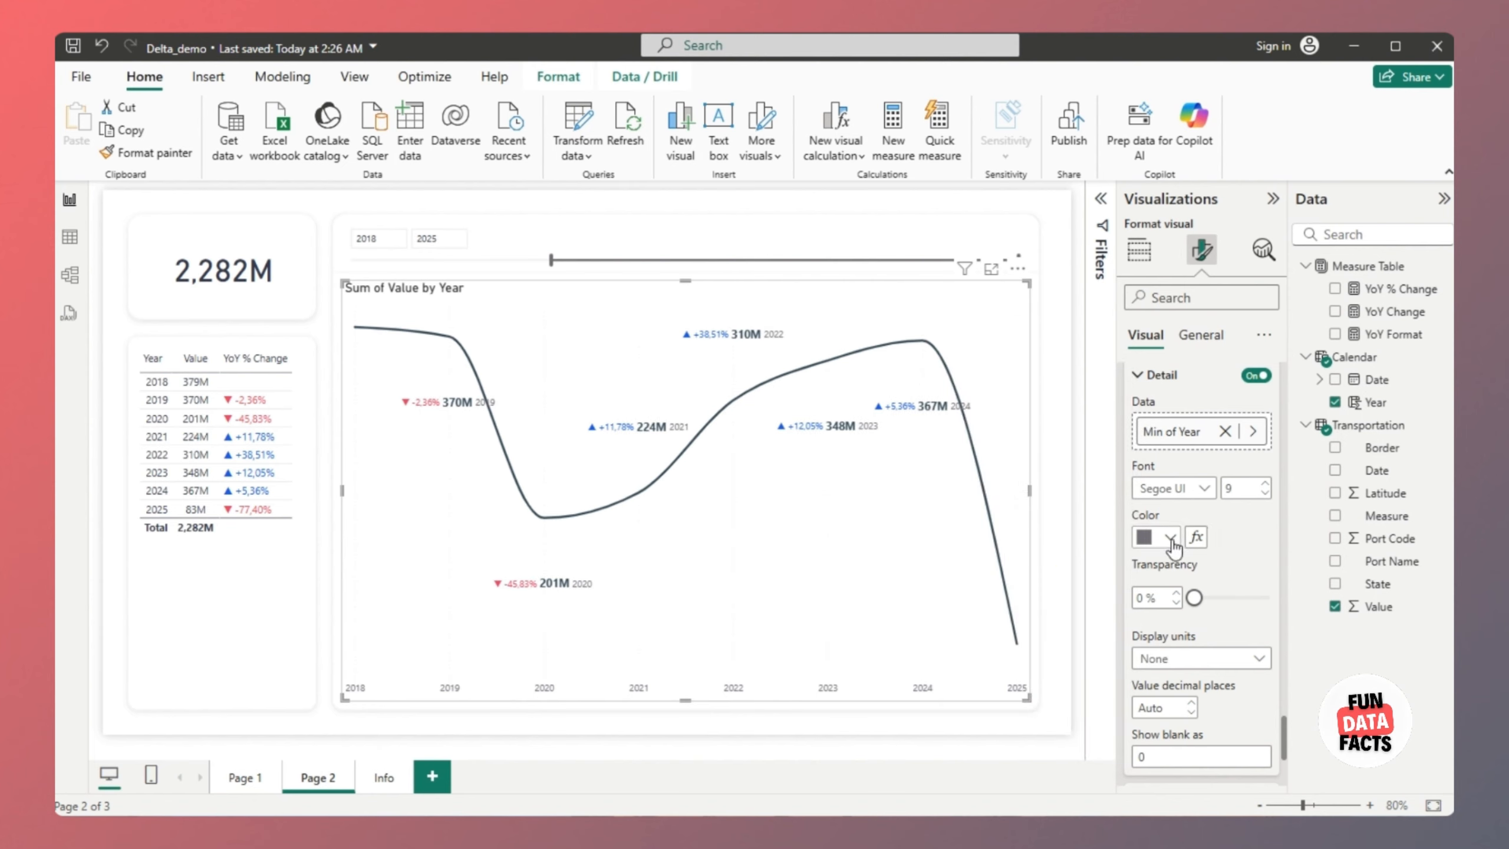
click(1162, 538)
click(1159, 337)
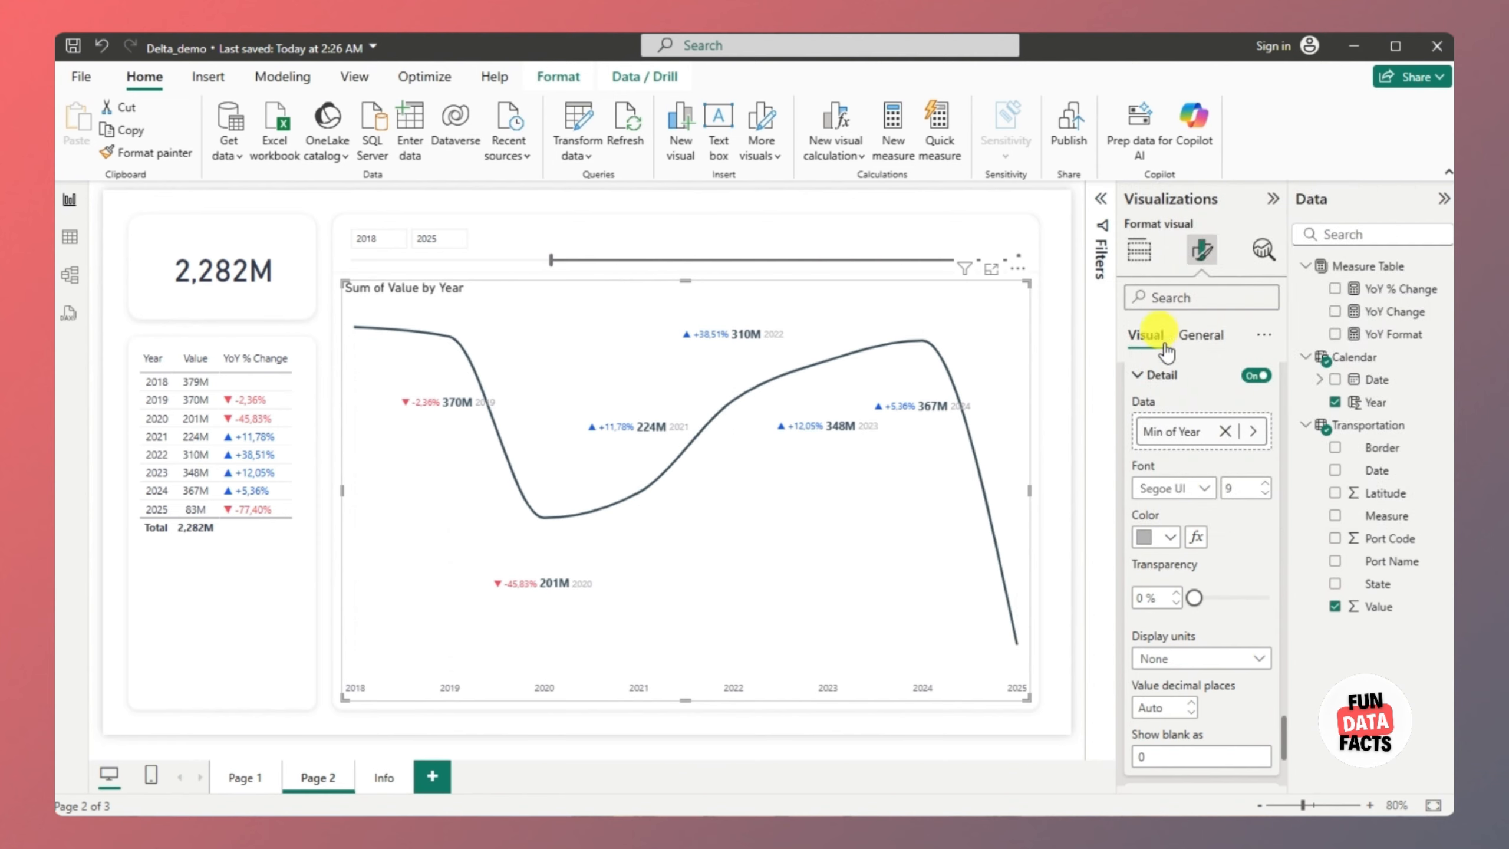
Turn on the data label background and color it medium gray
scroll(1248, 616, down, 3)
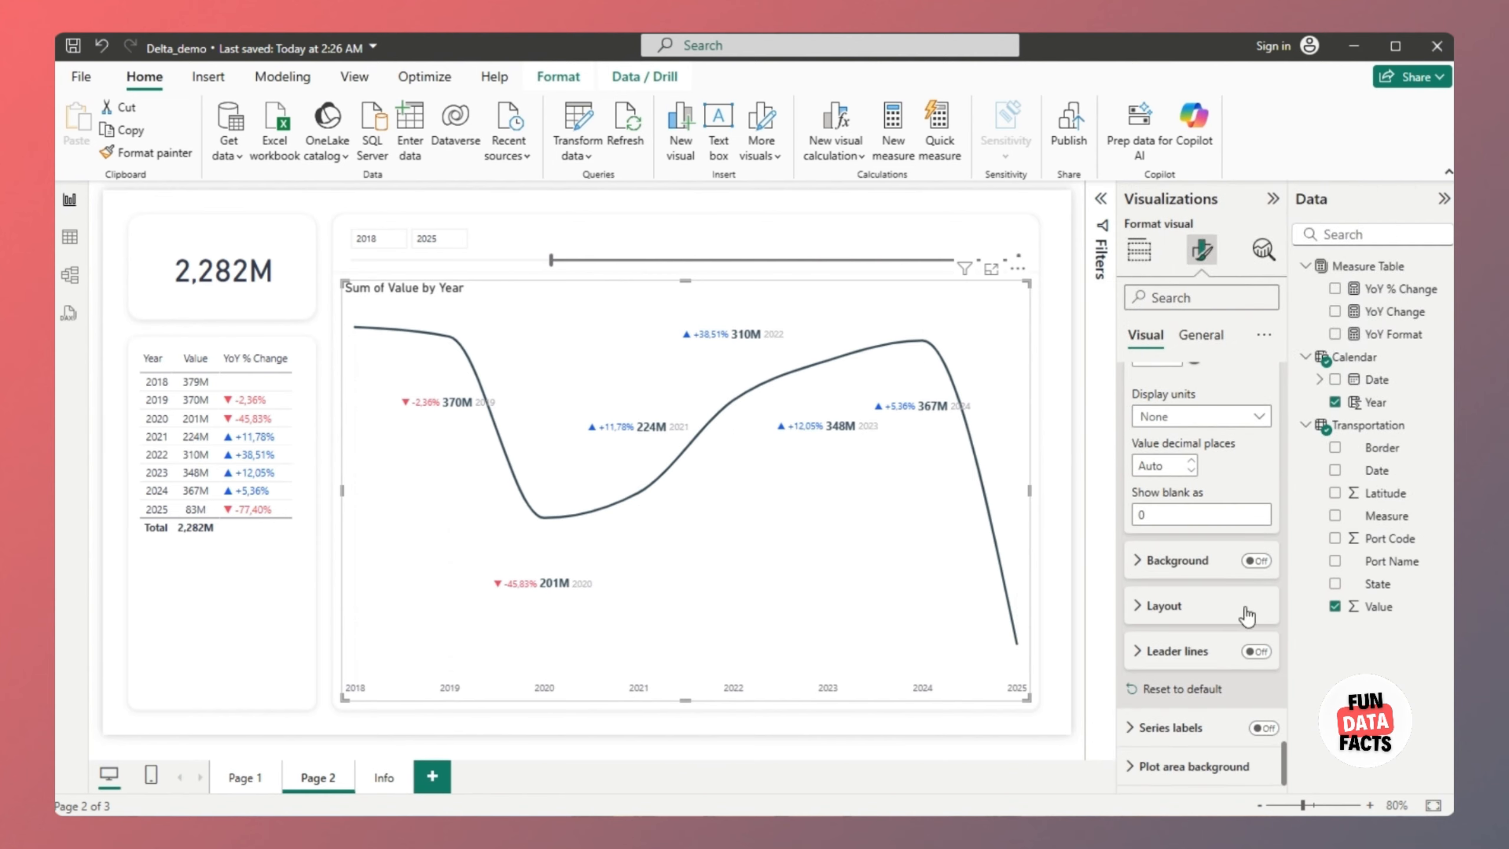
click(1256, 561)
click(1161, 566)
click(1169, 608)
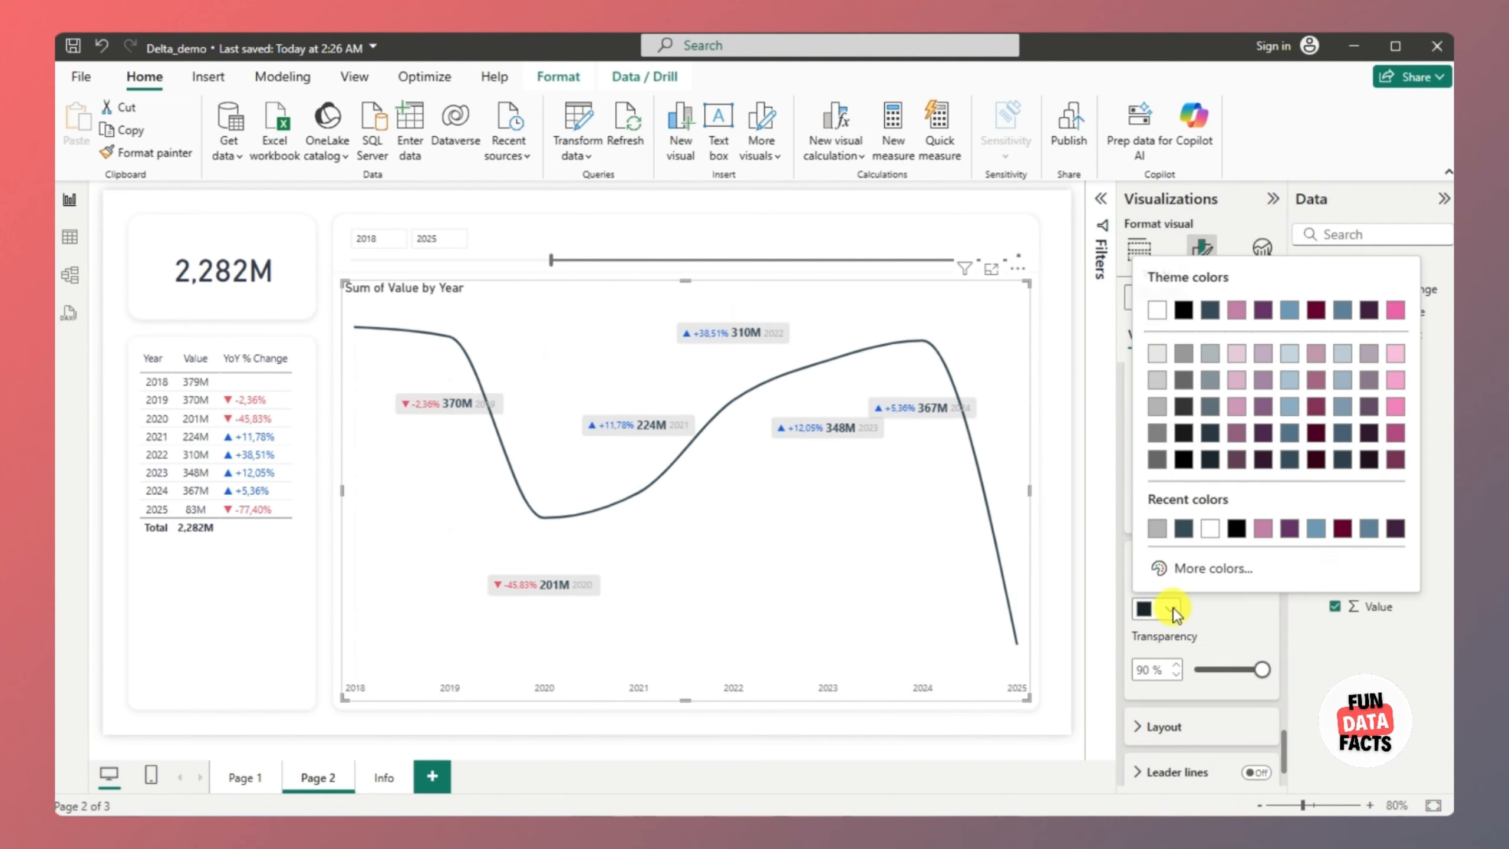
click(1155, 427)
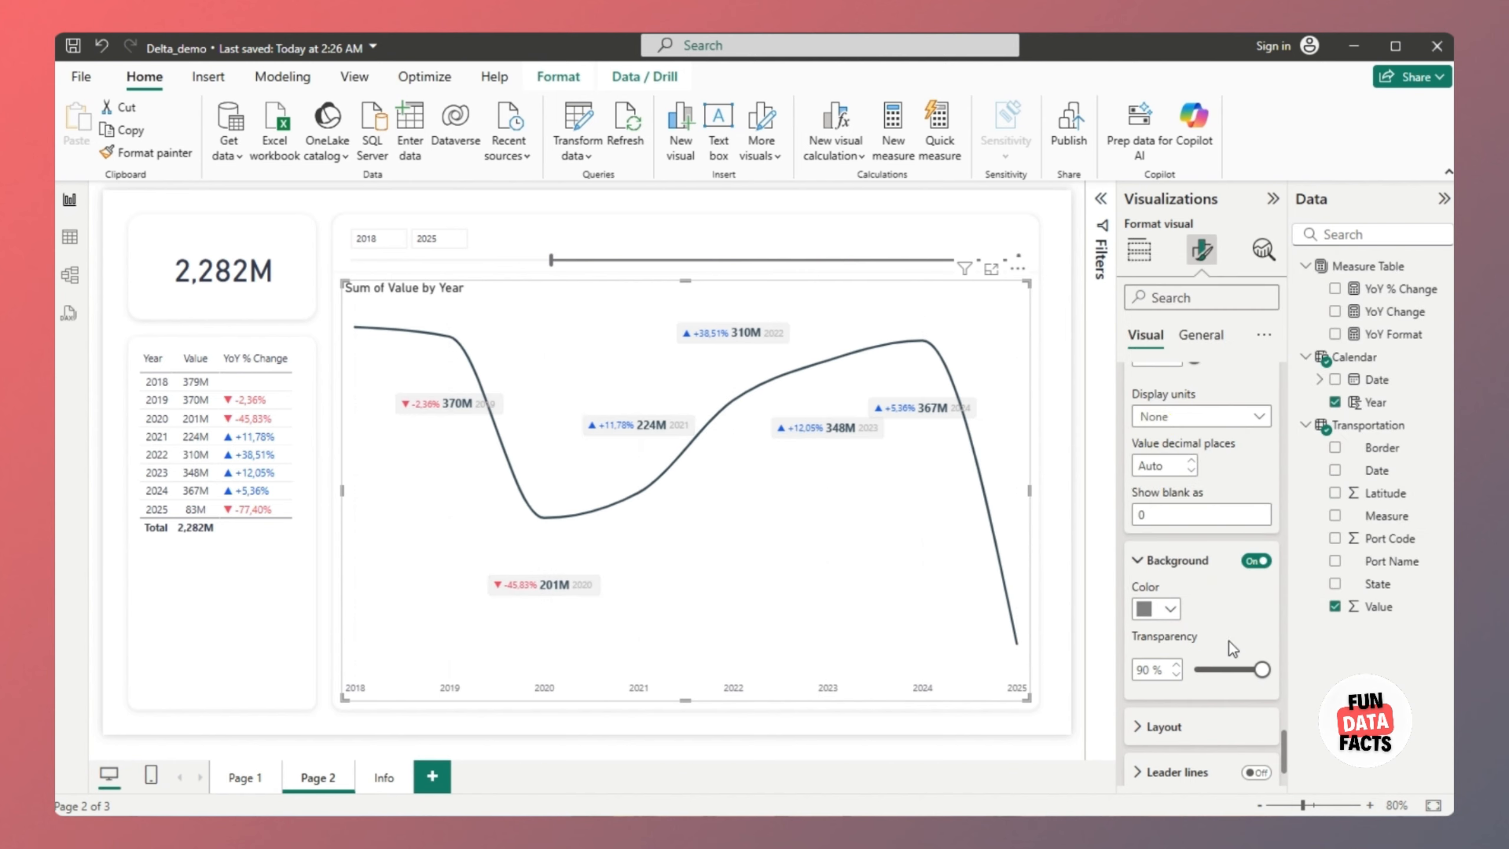
Set the data label layout to Multi-line
scroll(1231, 648, down, 2)
click(1215, 606)
click(1221, 657)
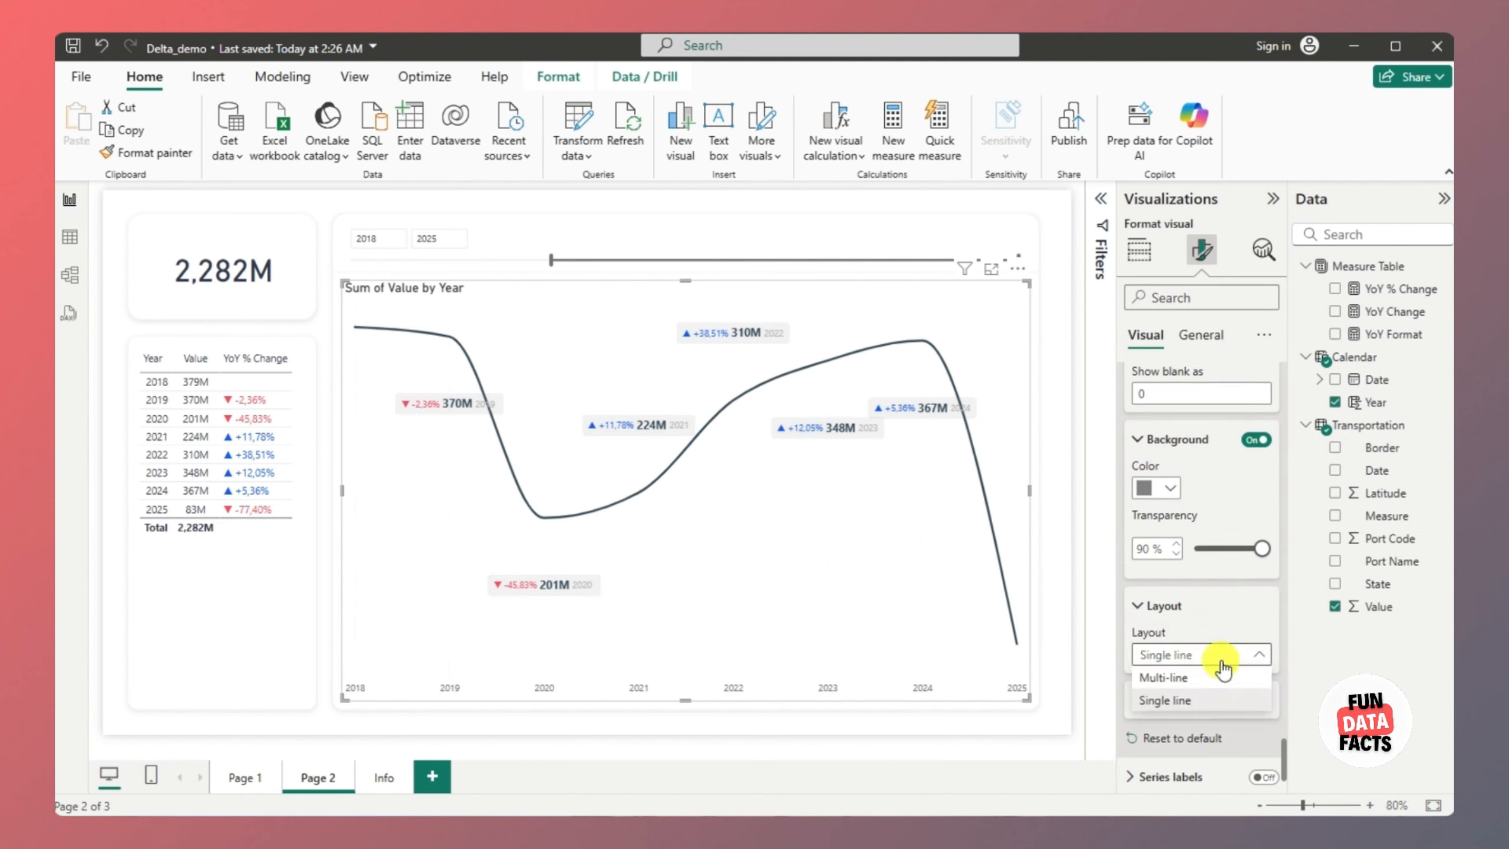
click(1219, 677)
Turn on leader lines for the data labels and make their line style dashed
scroll(1214, 674, down, 2)
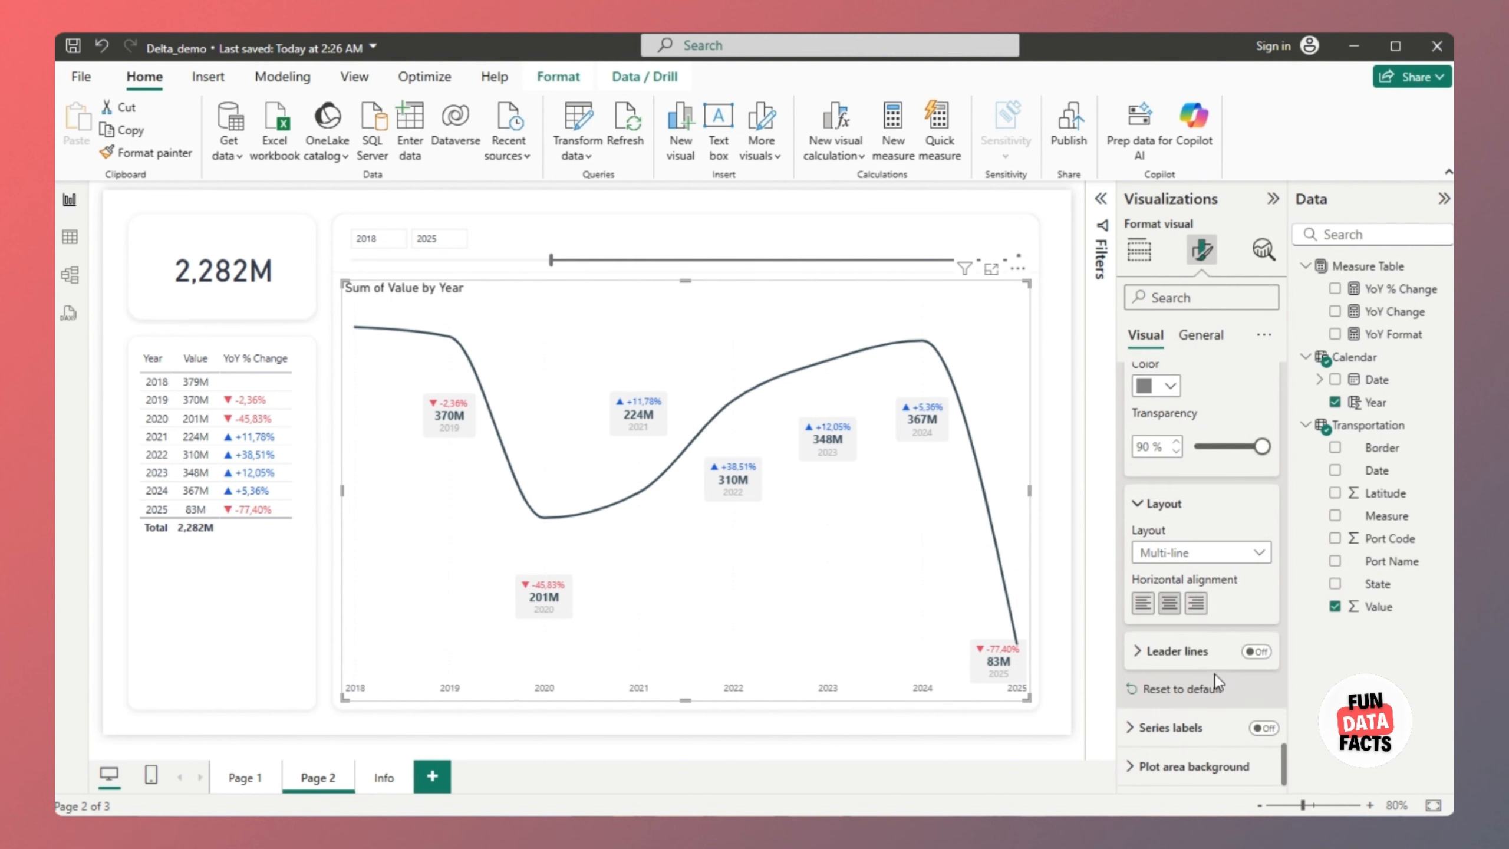
click(1256, 651)
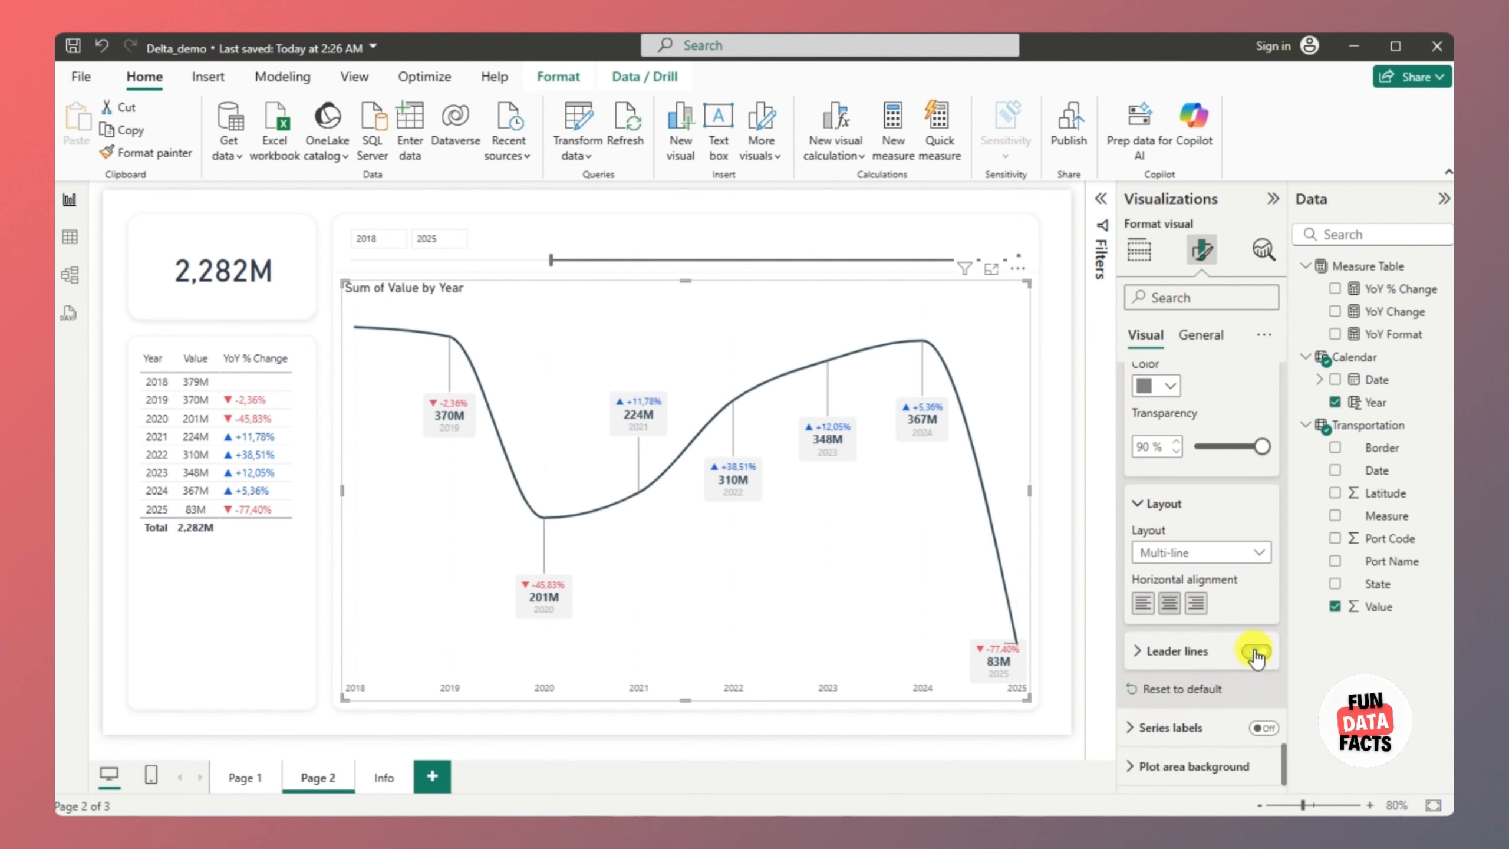
click(1167, 652)
scroll(1180, 647, down, 3)
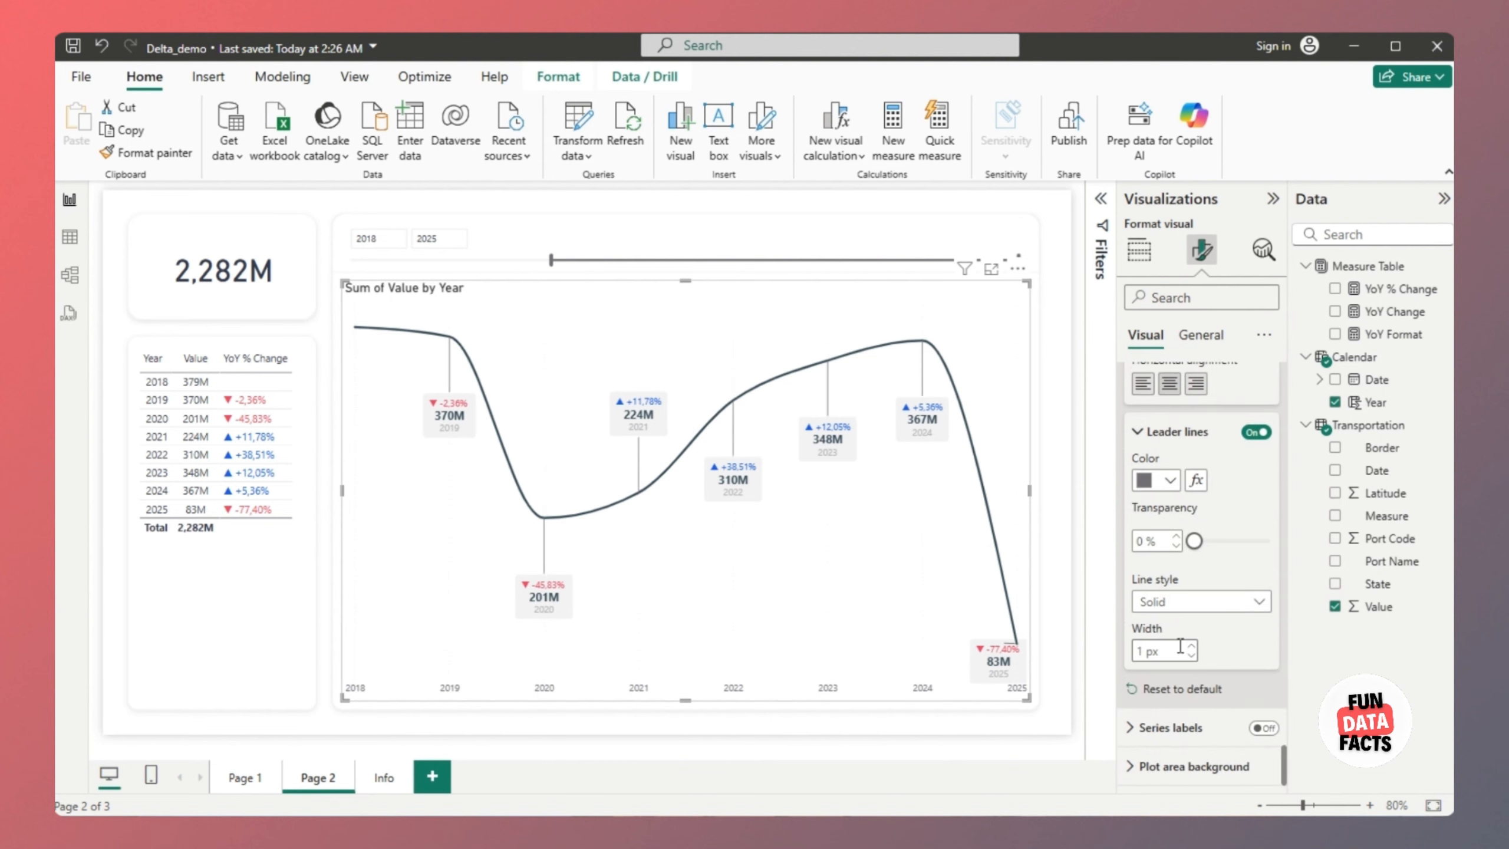
click(1192, 601)
click(1186, 642)
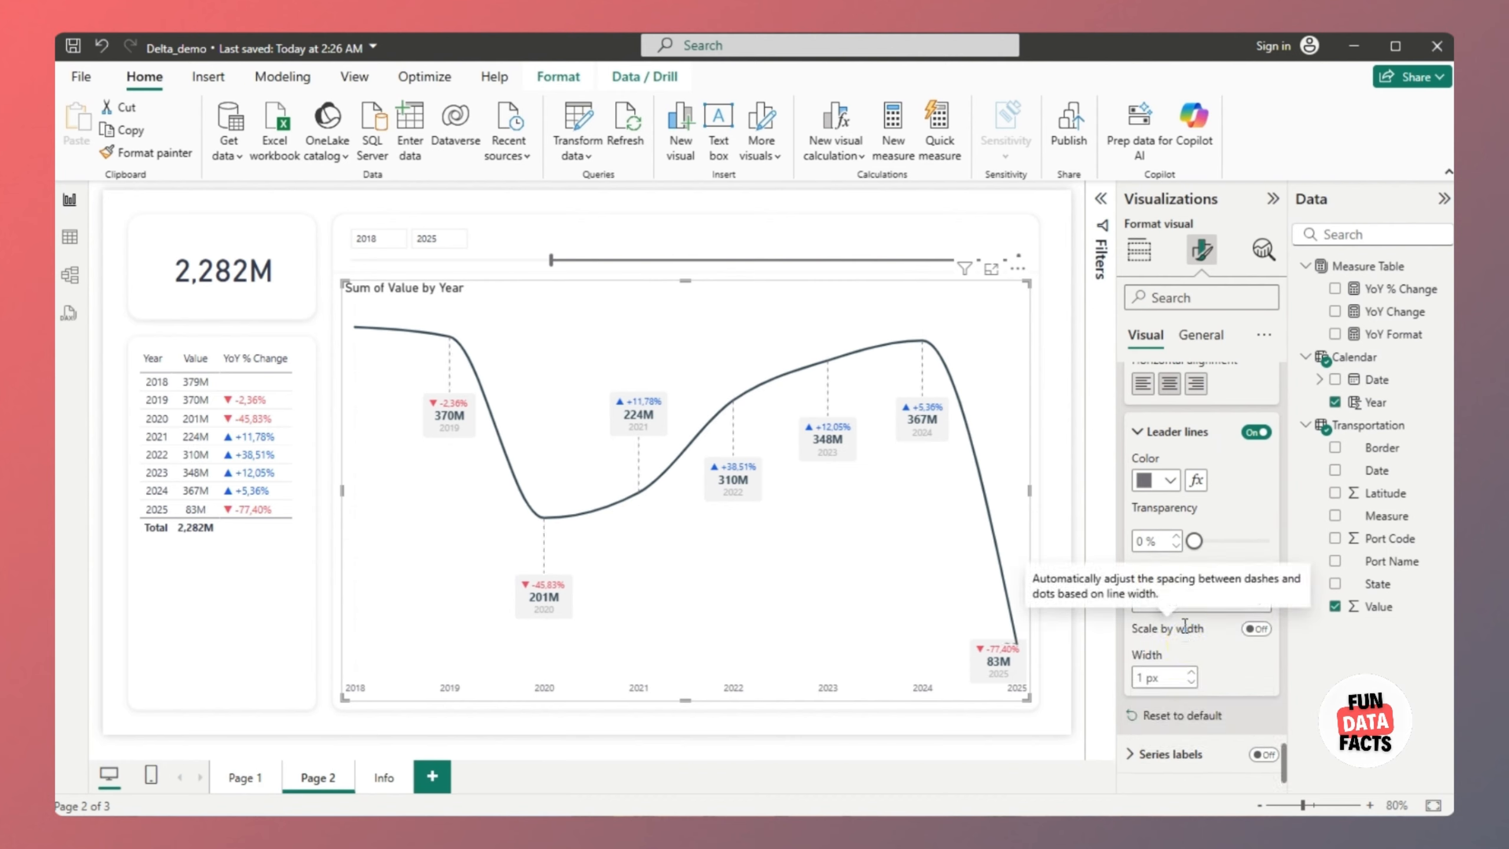
Turn off the line chart's title and tooltips
click(1201, 335)
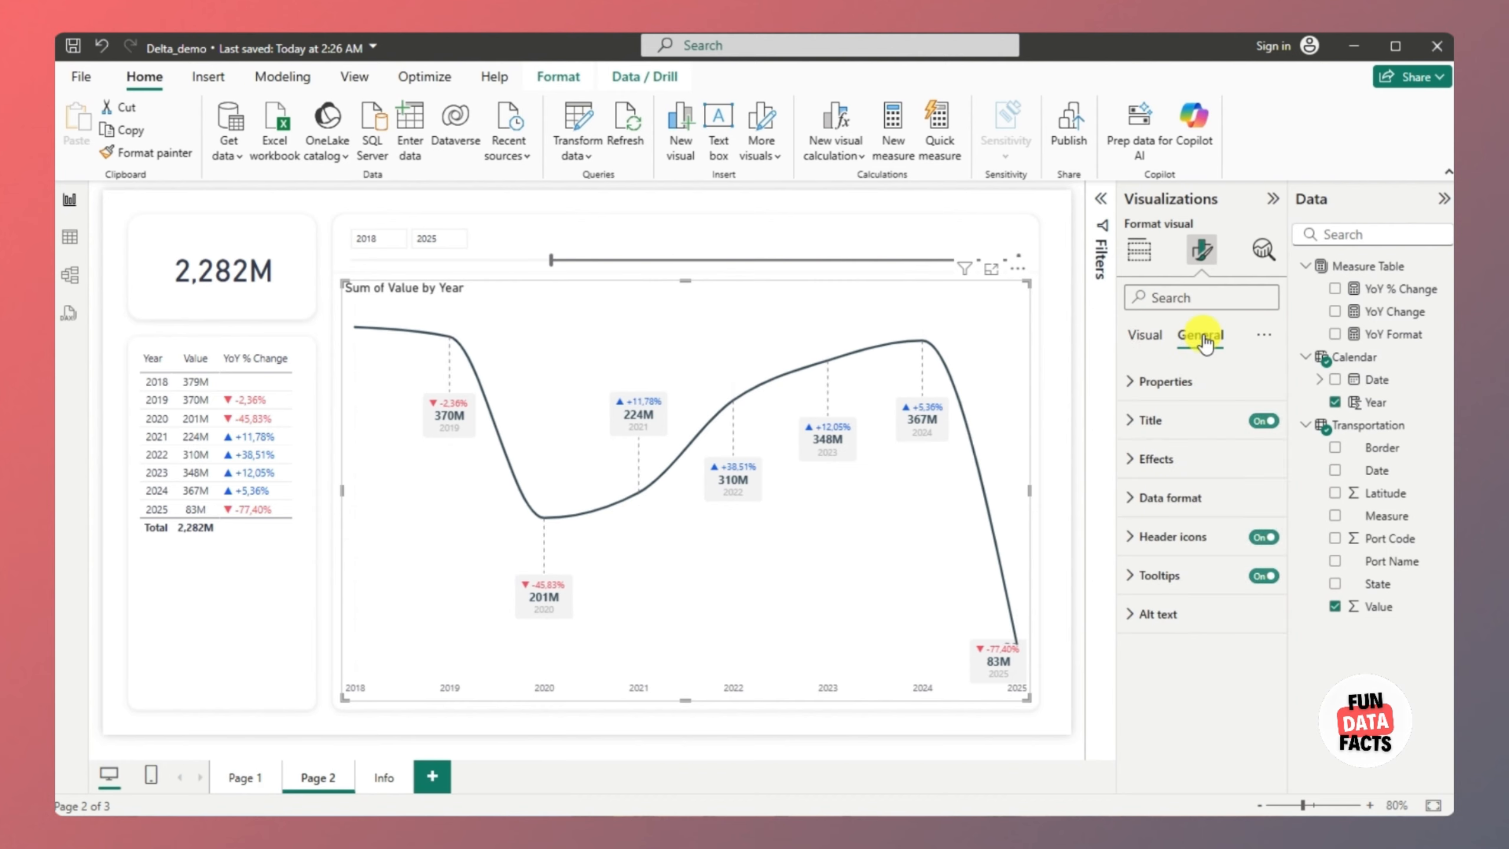
click(1262, 421)
click(1261, 578)
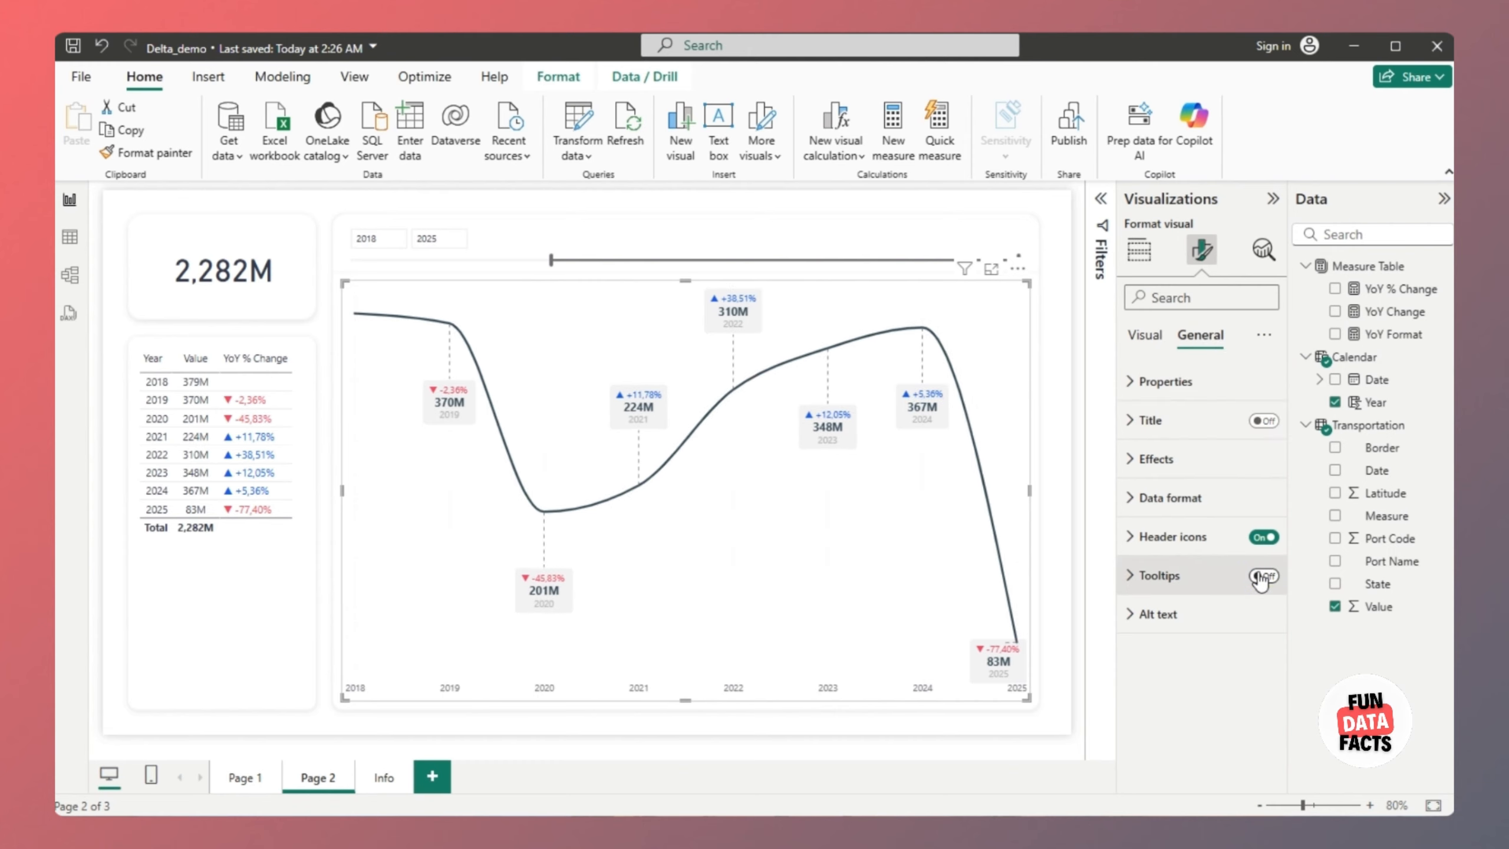